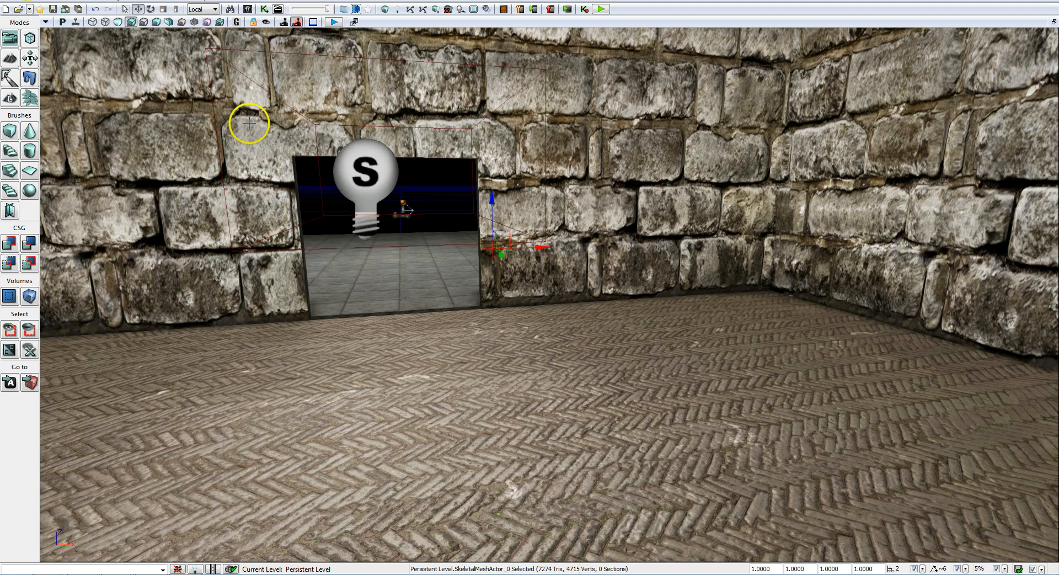
- Open the Kismet editor, enlarge its graph area, and minimize the editor to show the level
left_click(266, 10)
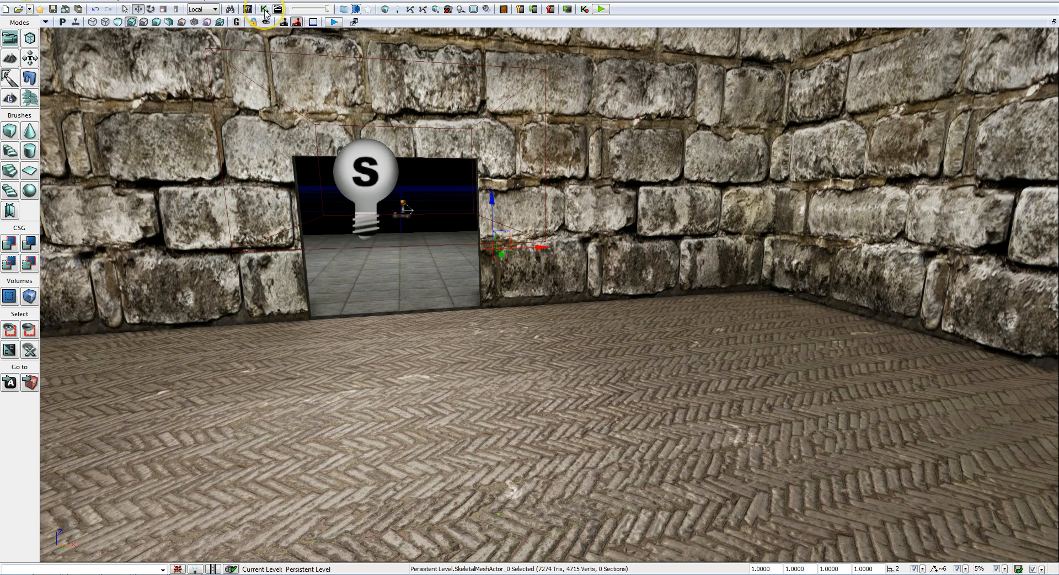
left_click(265, 11)
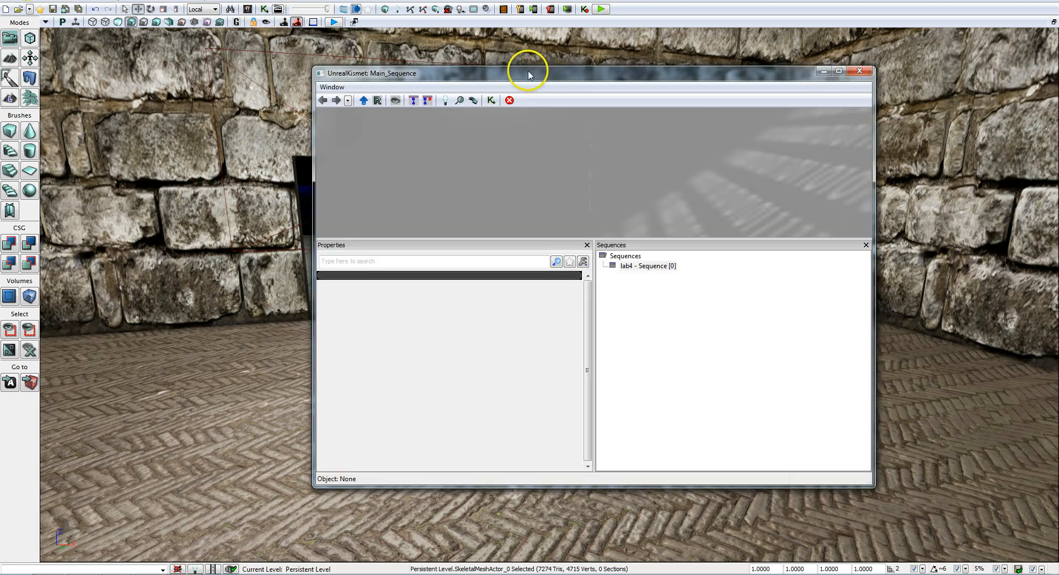
left_click_drag(570, 70, 630, 81)
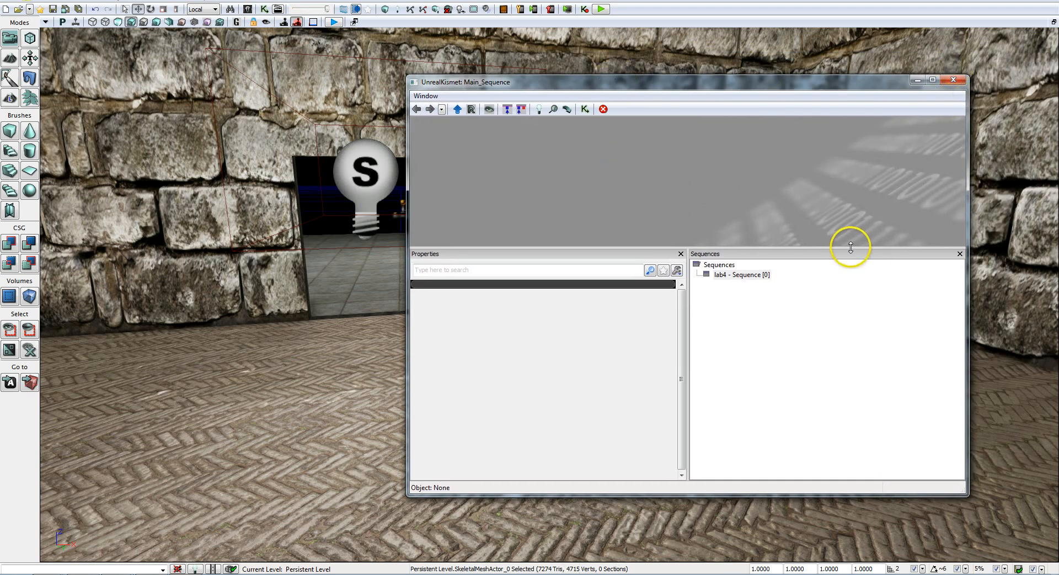
left_click_drag(850, 247, 845, 311)
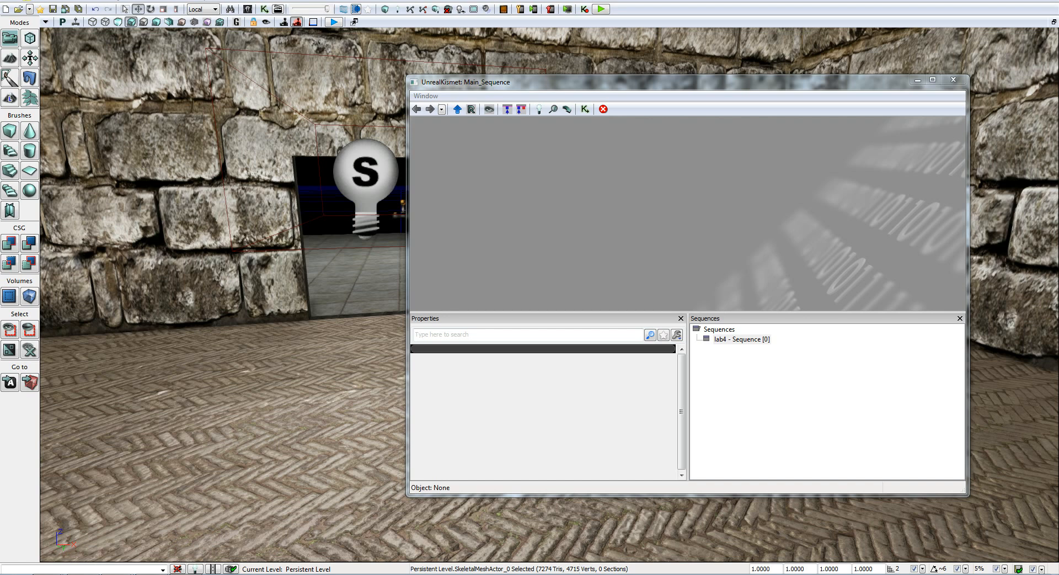
left_click(917, 80)
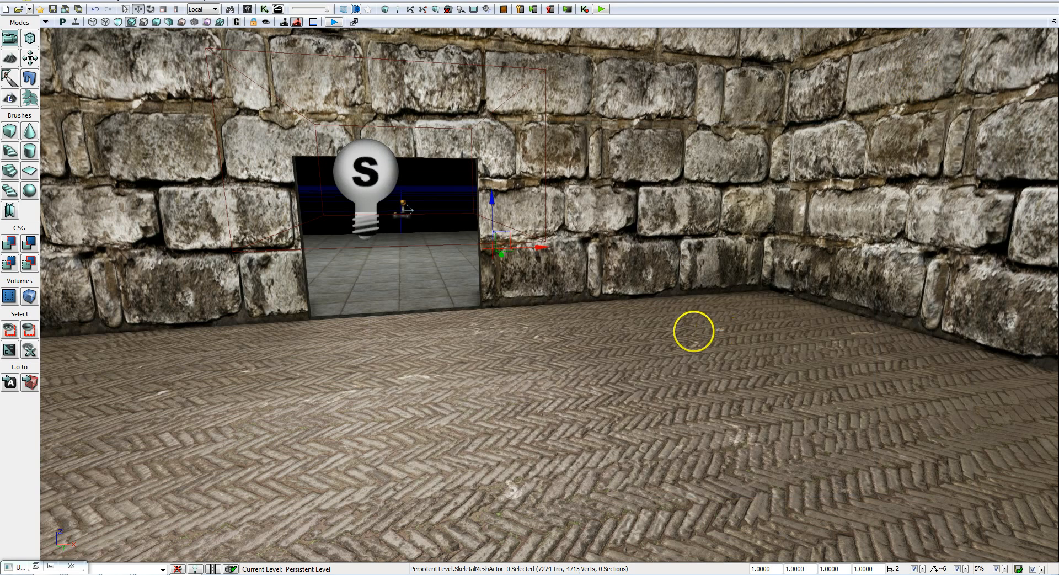
- Add a Trigger actor on the brick floor of the room
right_click_drag(690, 329, 672, 366)
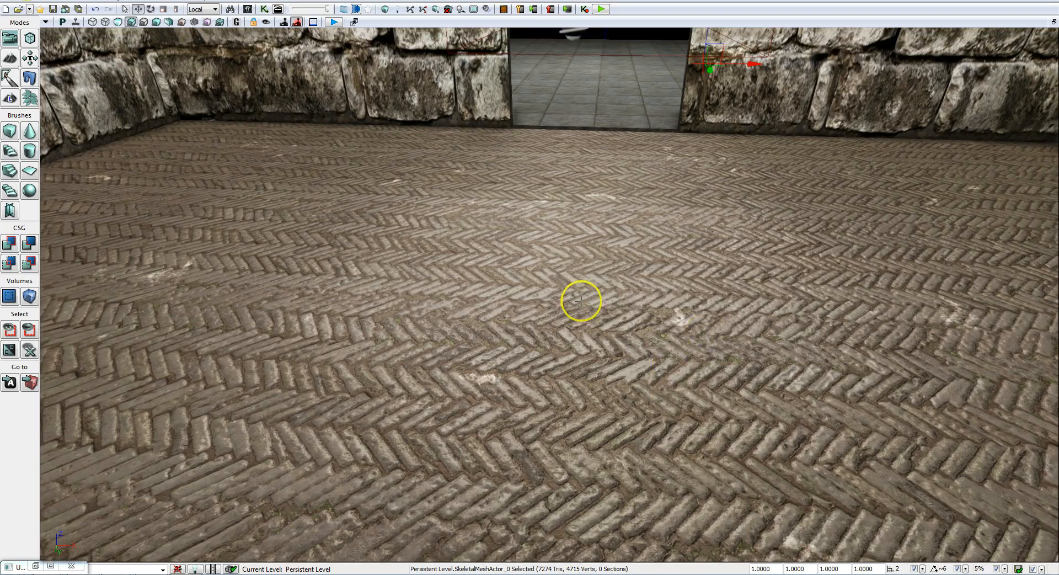
right_click_drag(582, 300, 660, 321)
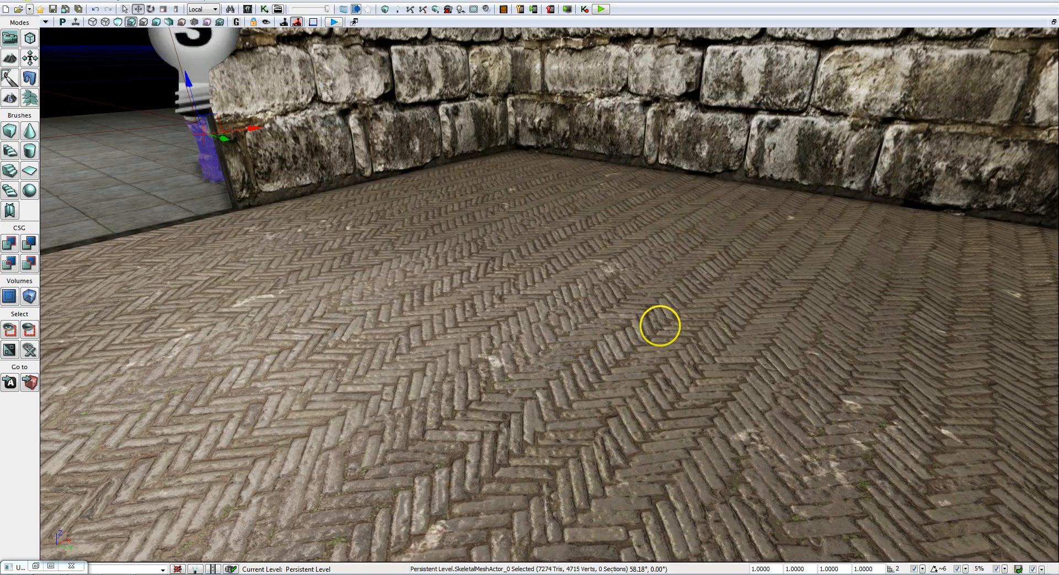
right_click(546, 330)
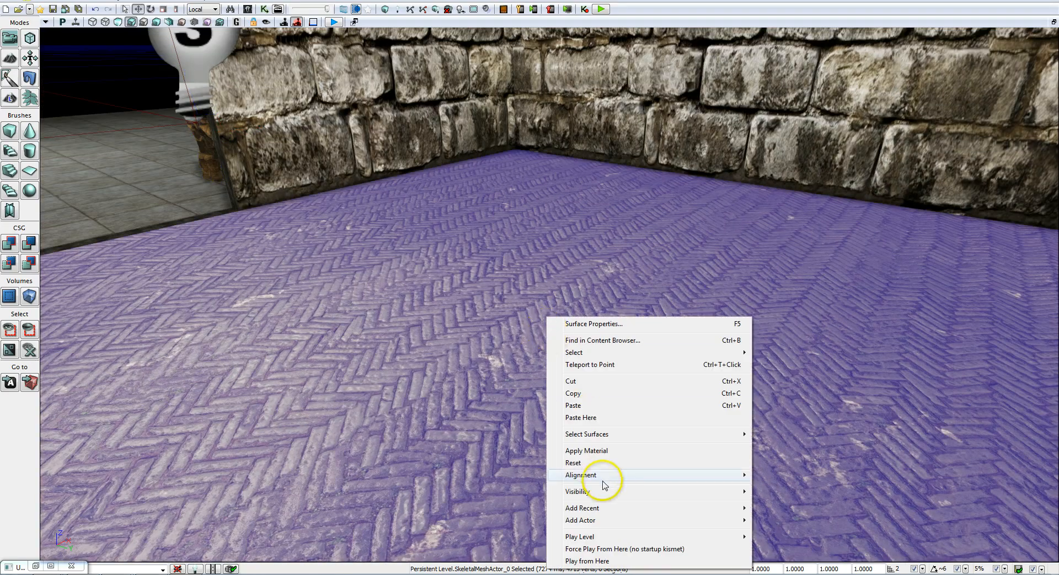
mouse_move(607, 526)
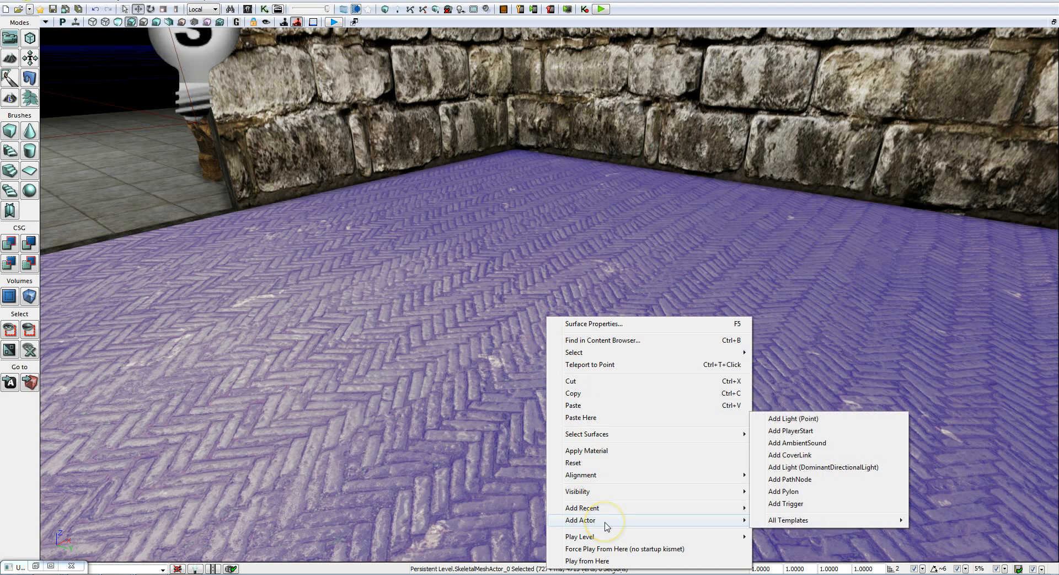
left_click(797, 507)
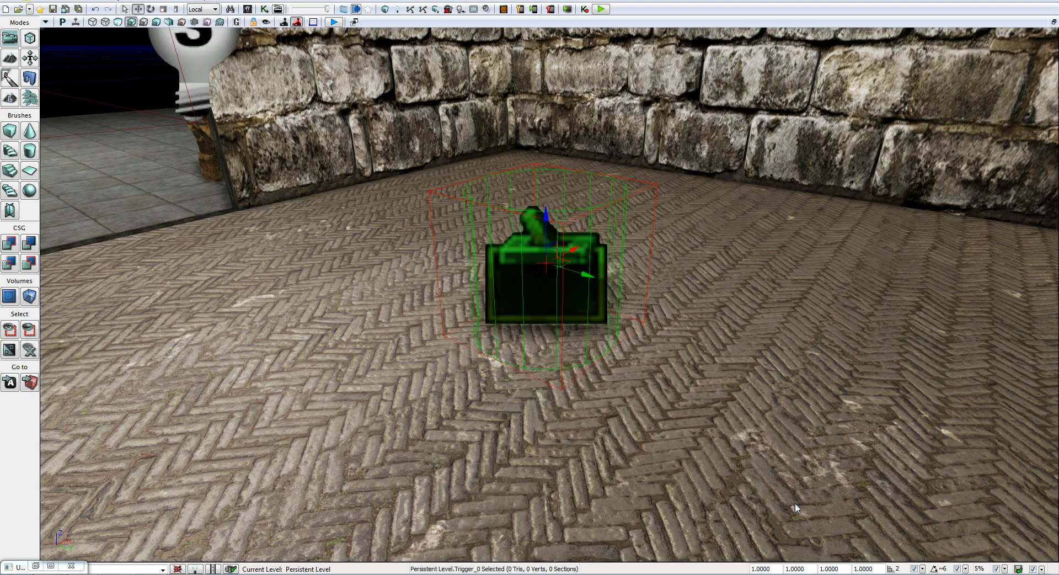
- Preview the level in play mode from the floor beside the trigger, and end the preview
right_click_drag(630, 385, 650, 372)
key("s")
key("w")
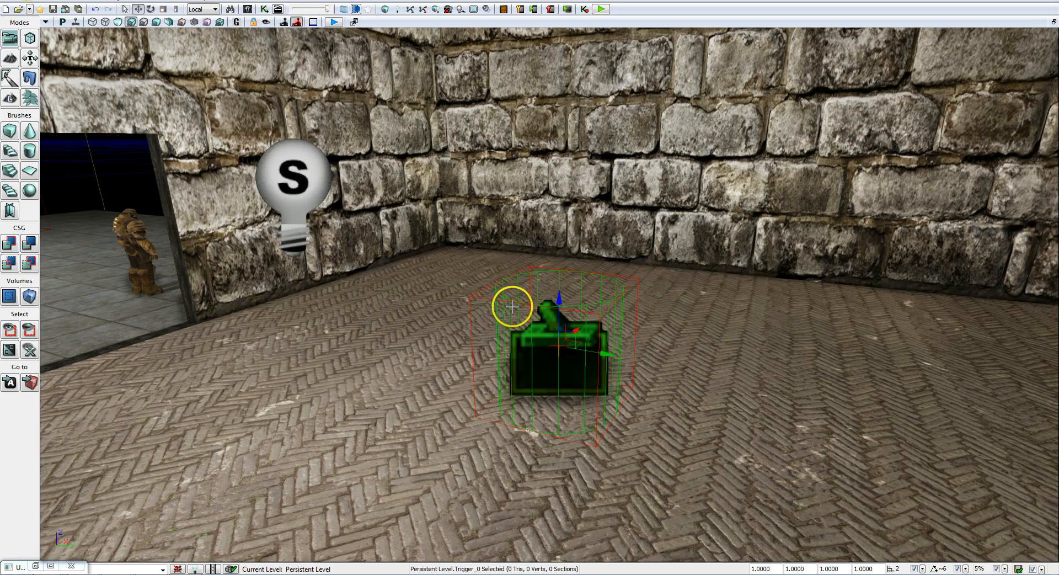
right_click(569, 385)
left_click(516, 352)
right_click(519, 361)
mouse_move(448, 321)
right_mouse_down()
mouse_move(447, 331)
mouse_move(445, 271)
mouse_move(450, 320)
right_mouse_up()
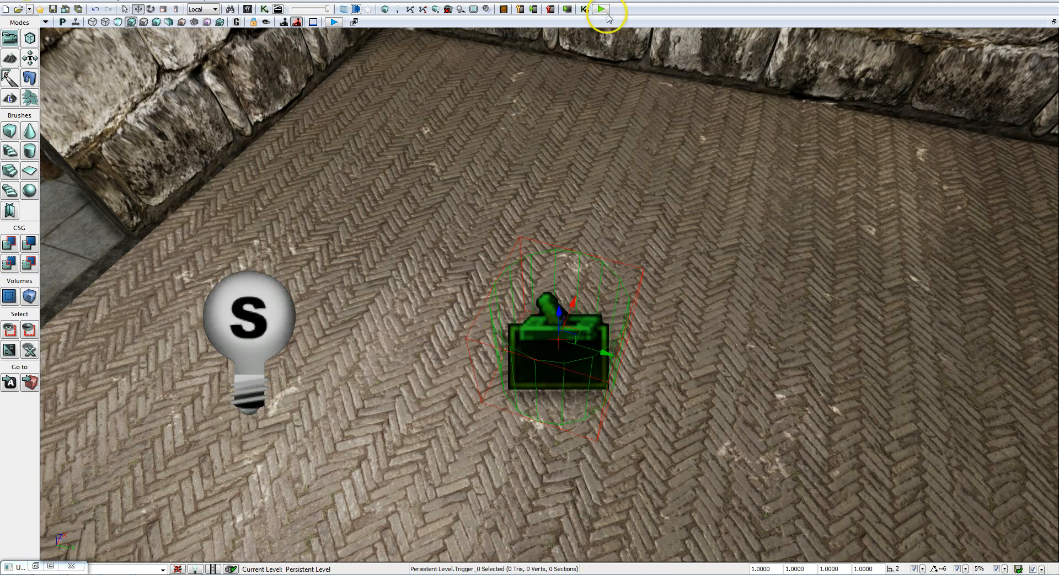
right_click(358, 254)
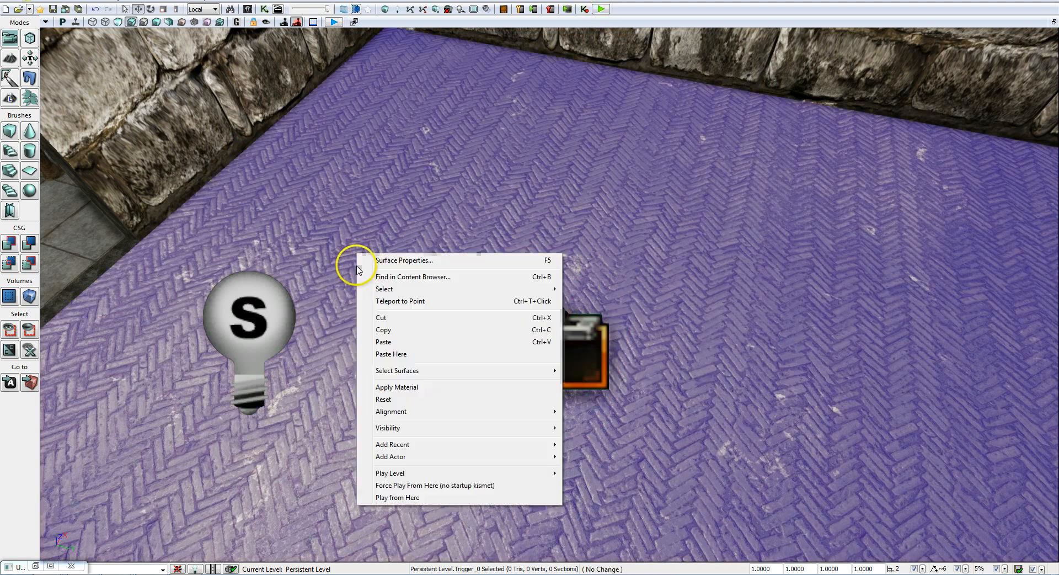
left_click(402, 498)
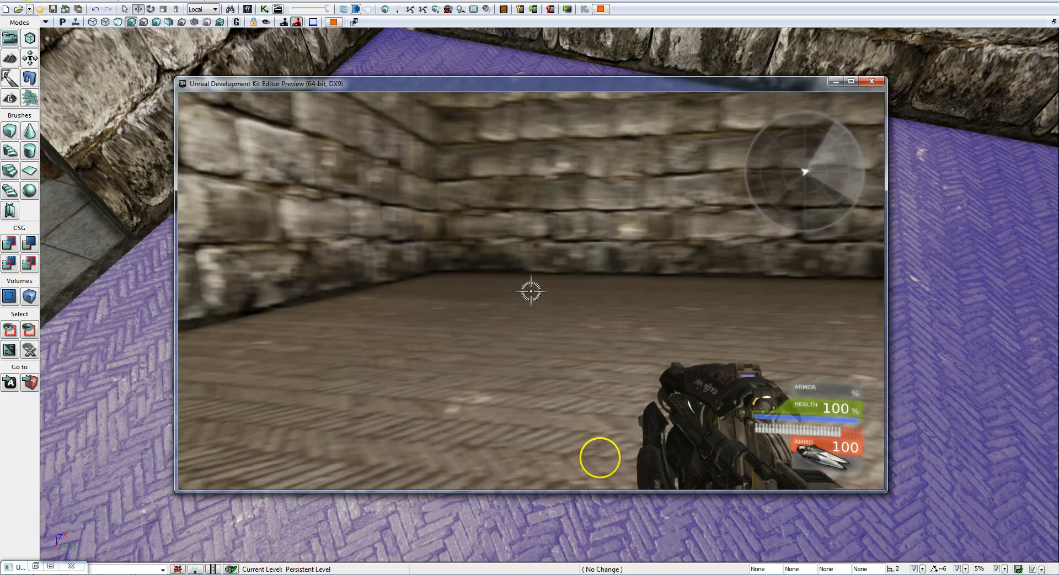
key("Escape")
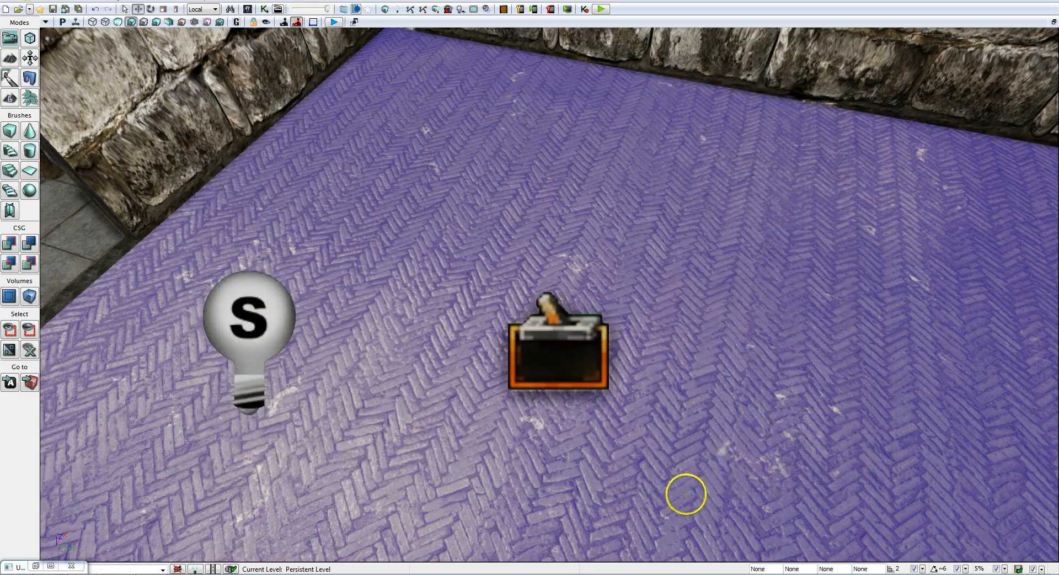
- Select the trigger on the floor and bring the Kismet editor back up, repositioning its window over the viewport
right_click_drag(574, 362, 447, 397)
left_click(447, 397)
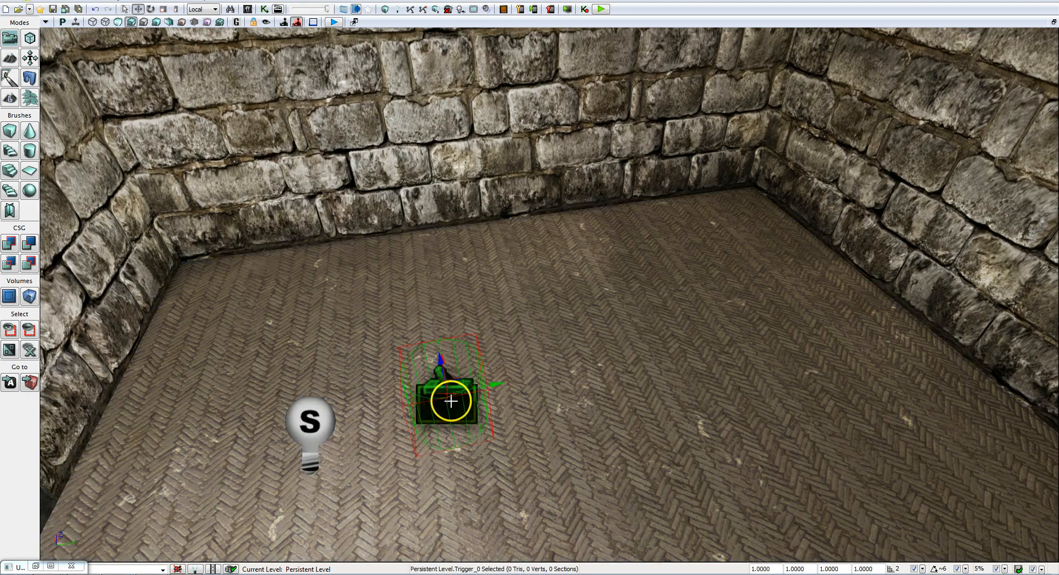
mouse_move(577, 416)
right_mouse_down()
mouse_move(553, 383)
mouse_move(563, 420)
mouse_move(574, 416)
right_mouse_up()
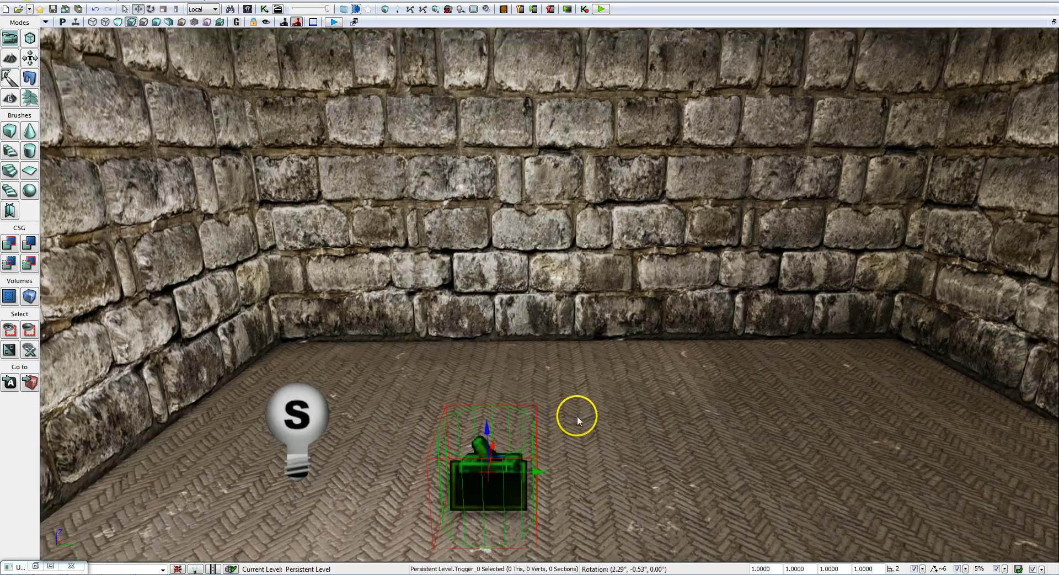
left_click(265, 10)
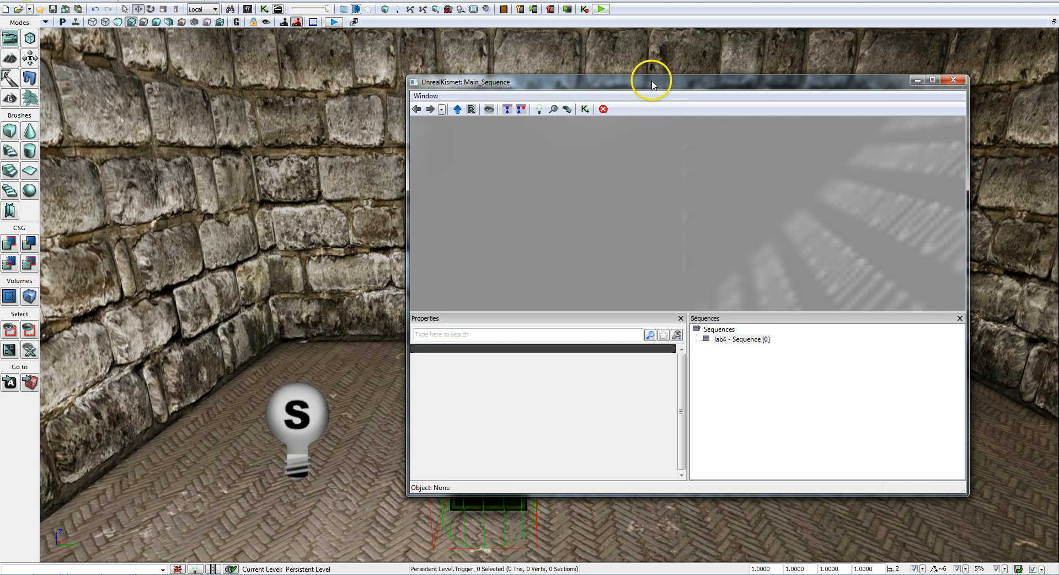
left_click_drag(650, 83, 809, 88)
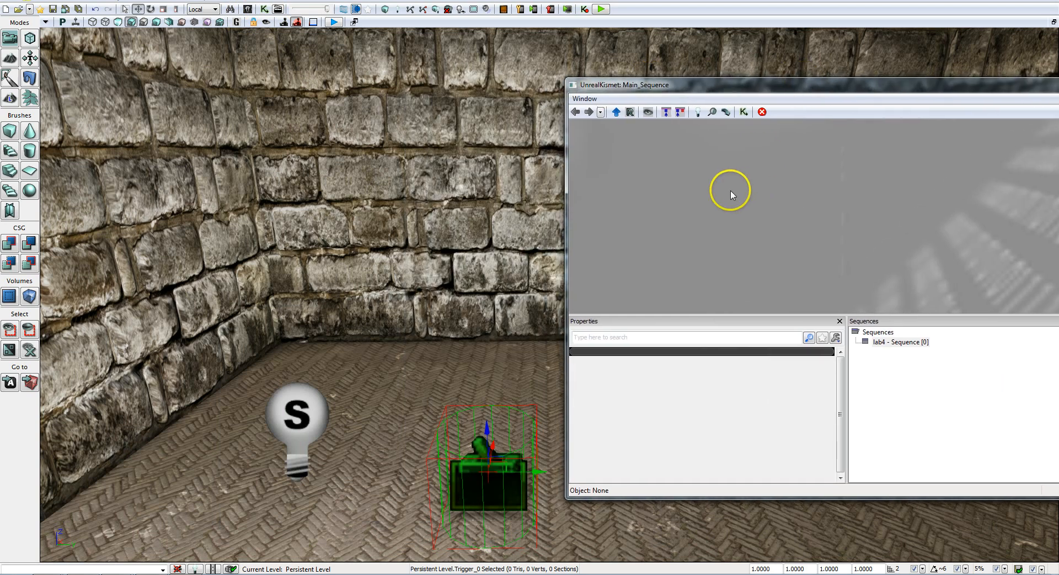
left_click_drag(686, 83, 499, 53)
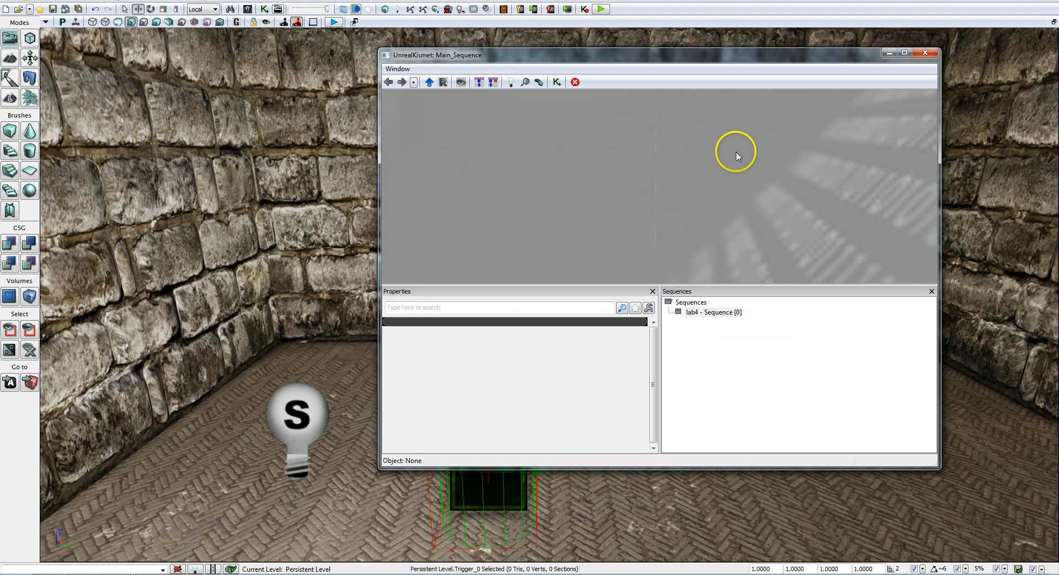
- Add a Used event for the selected trigger to the Kismet sequence
right_click(435, 154)
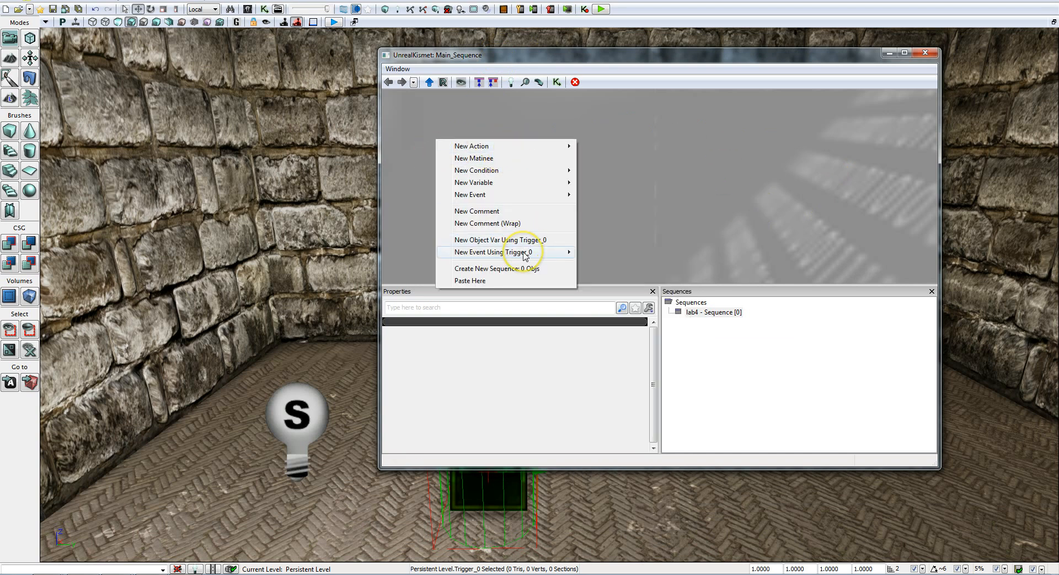
mouse_move(518, 257)
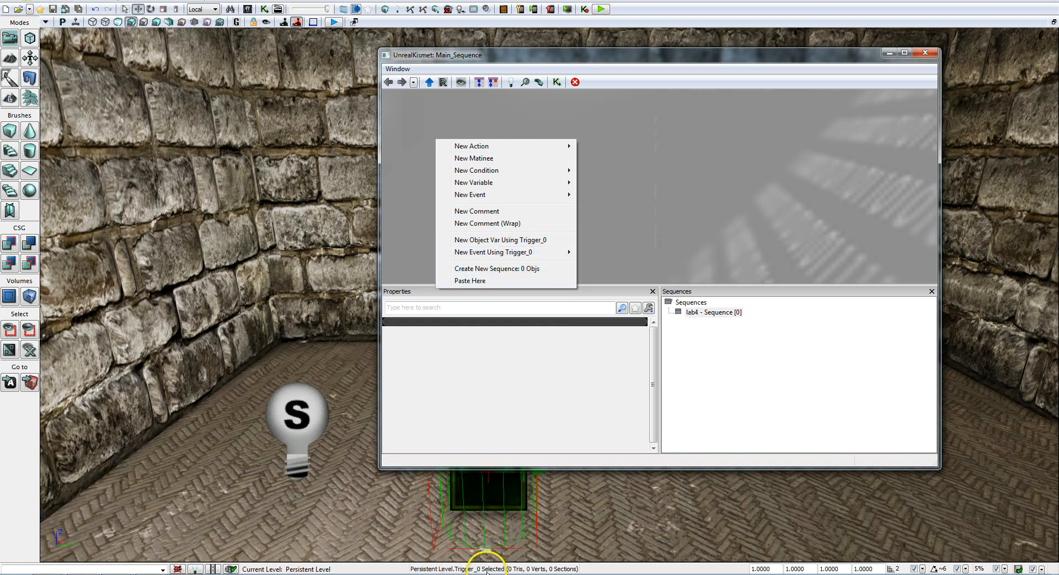
mouse_move(488, 570)
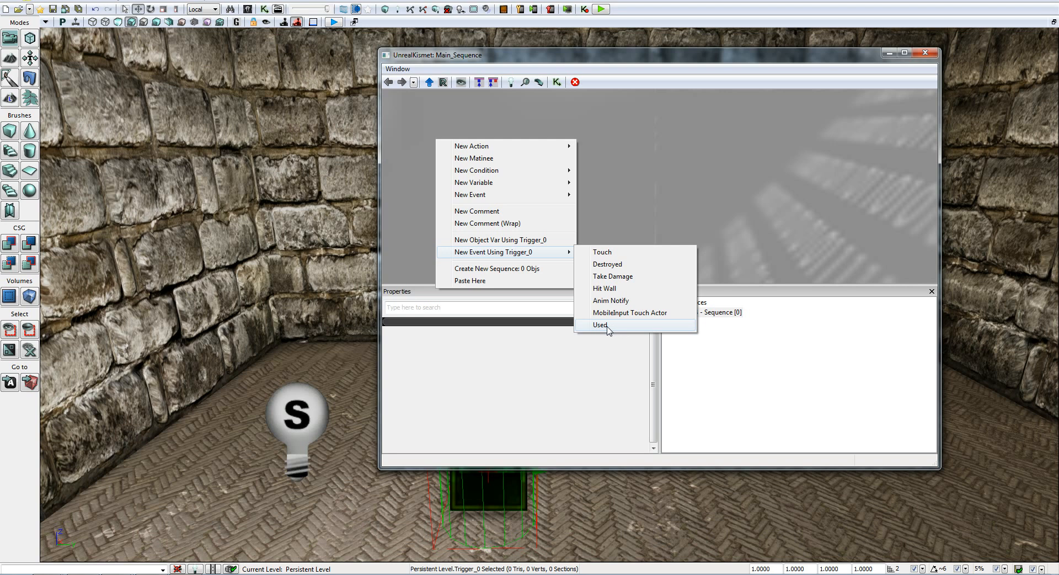
left_click(608, 326)
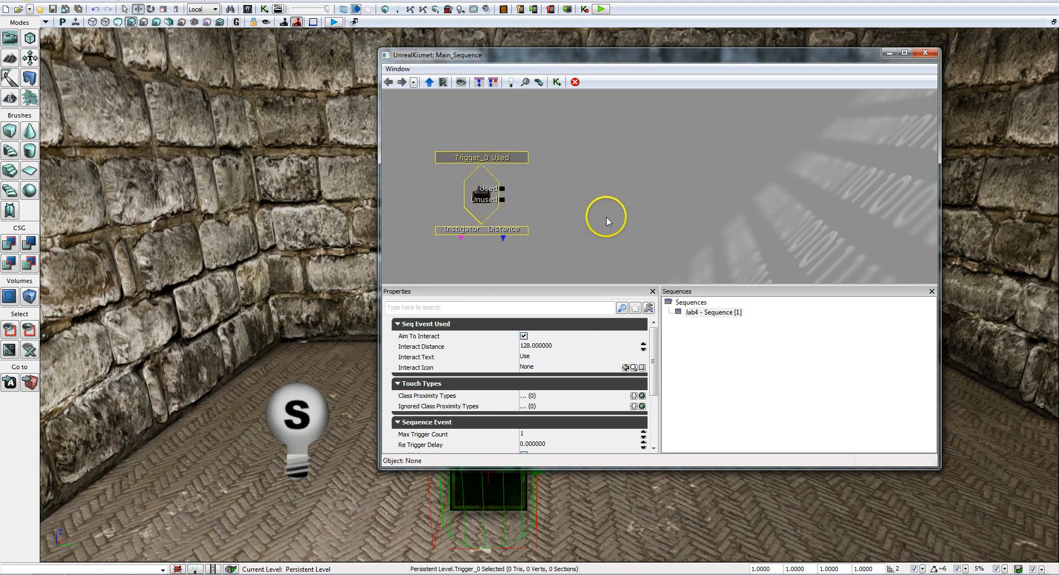
- Add a Play Announcement action to the sequence, beside the trigger's Used event
left_click_drag(657, 212, 735, 195)
scroll(684, 204, "down", 3)
scroll(667, 198, "up", 3)
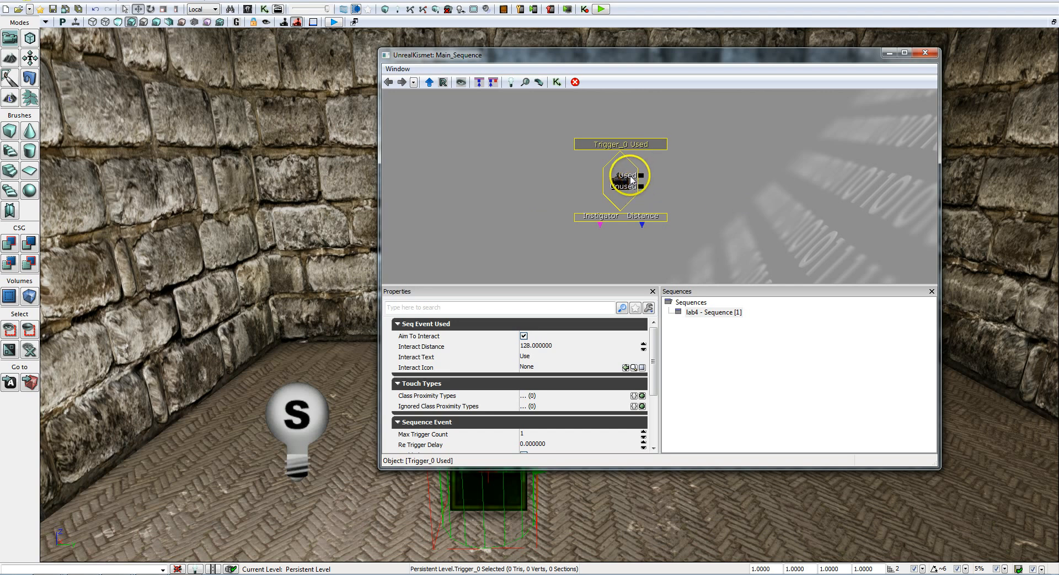
left_click_drag(711, 172, 622, 178)
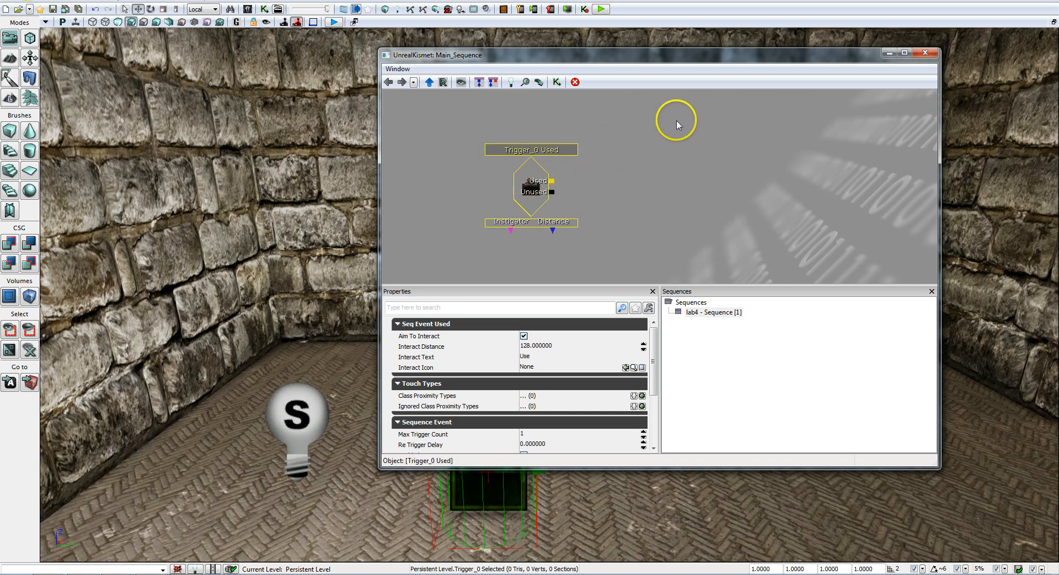
mouse_move(705, 199)
left_mouse_down()
mouse_move(714, 204)
mouse_move(688, 201)
left_mouse_up()
scroll(715, 206, "down", 1)
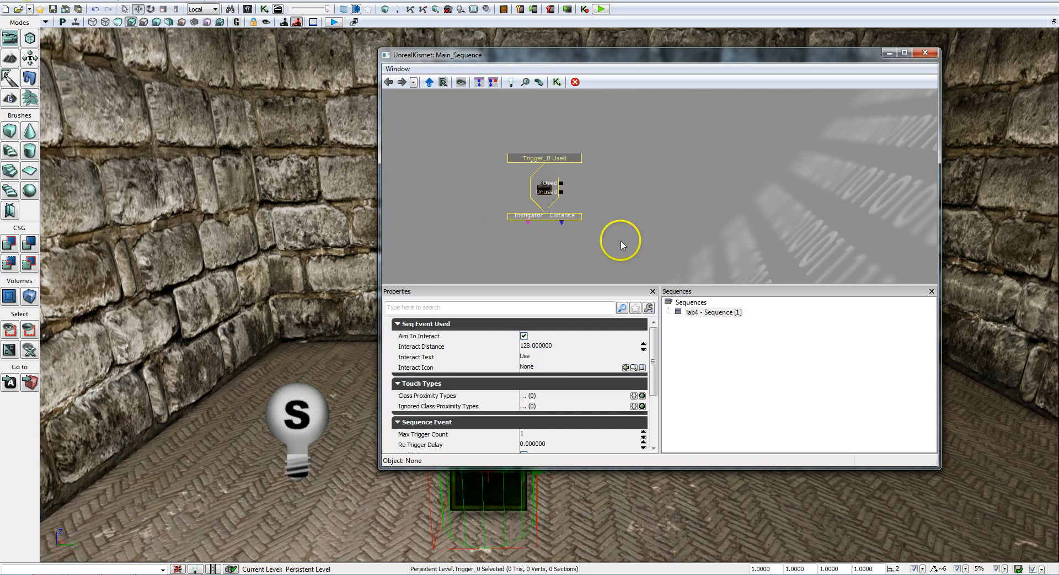
right_click(693, 168)
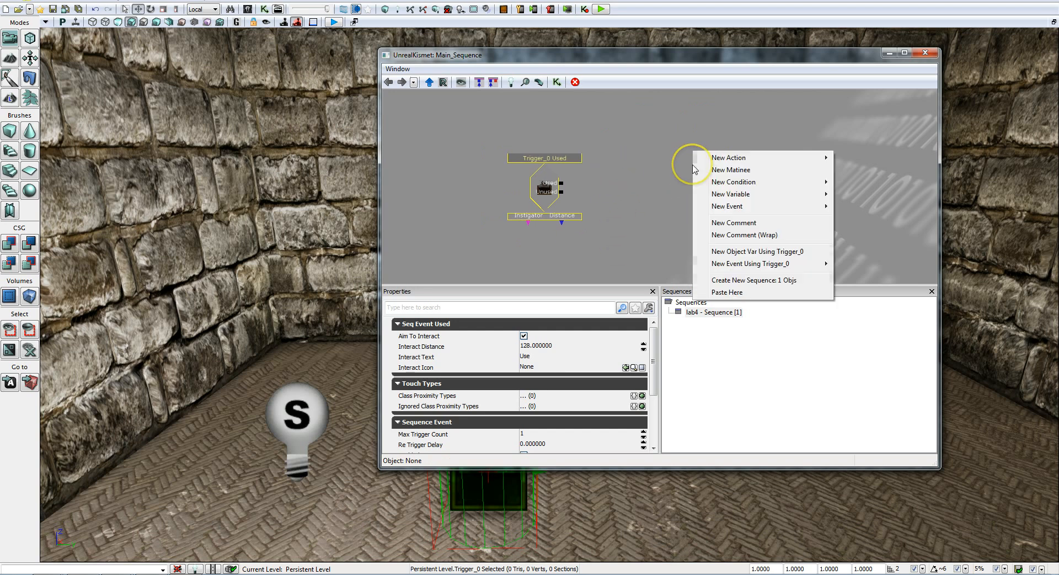
left_click(754, 208)
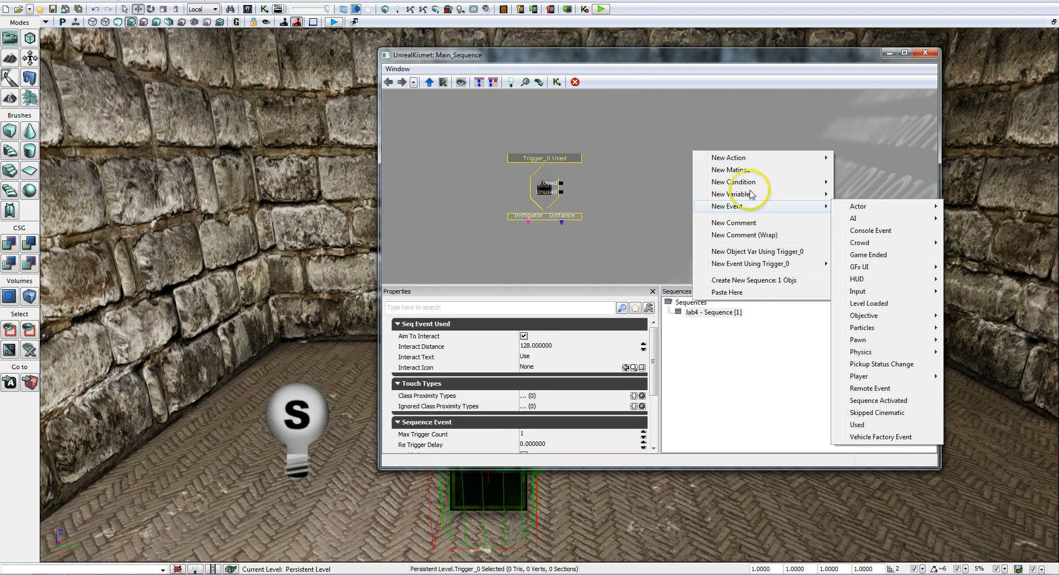
left_click(739, 158)
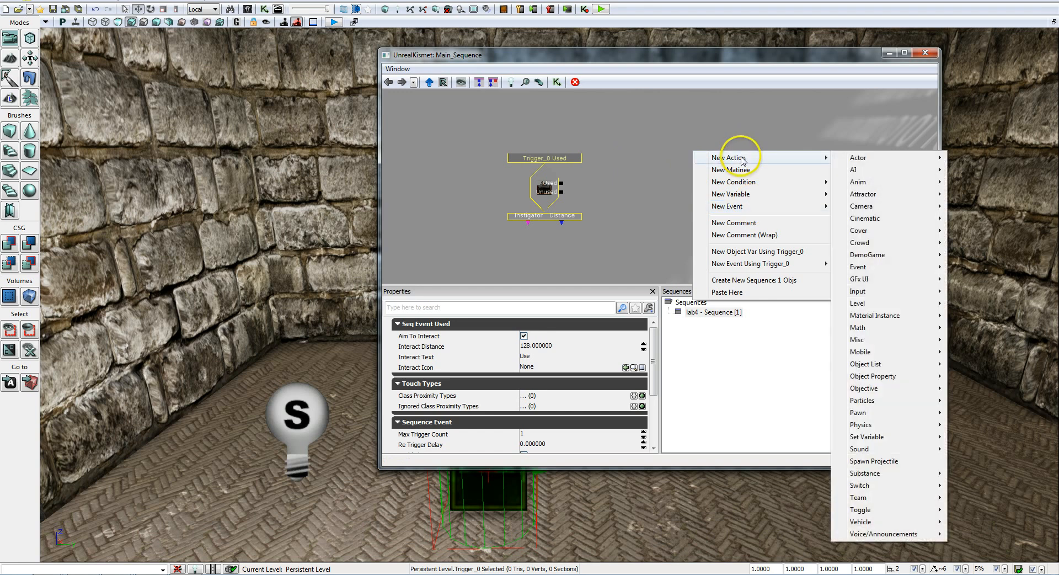
left_click(879, 159)
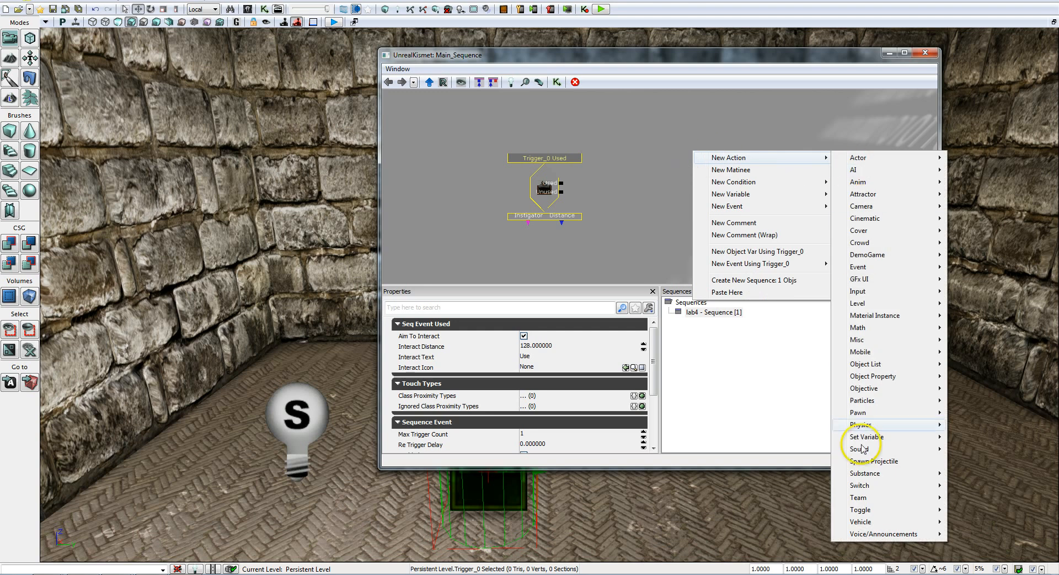
mouse_move(879, 535)
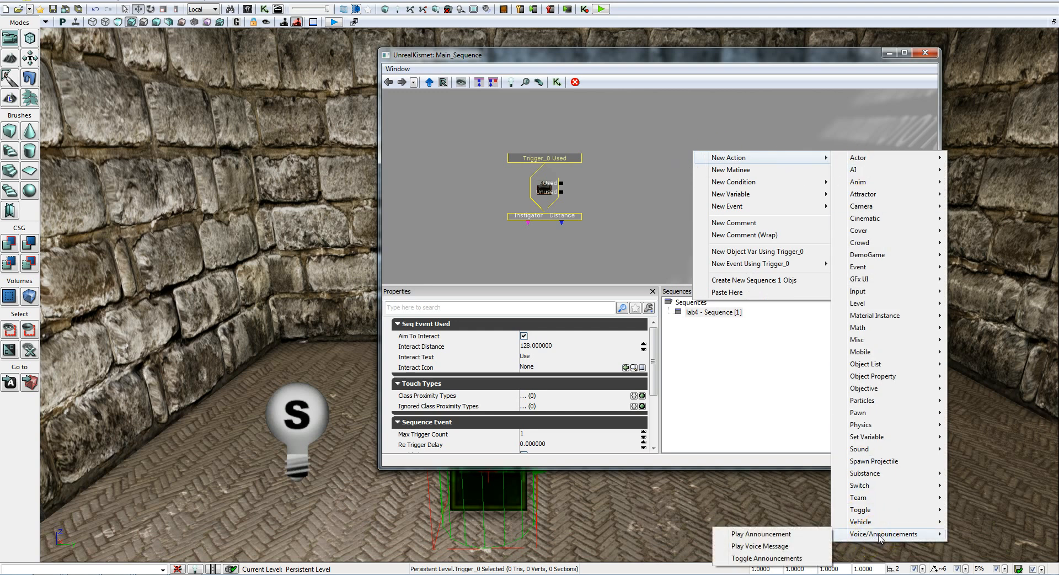
left_click(787, 536)
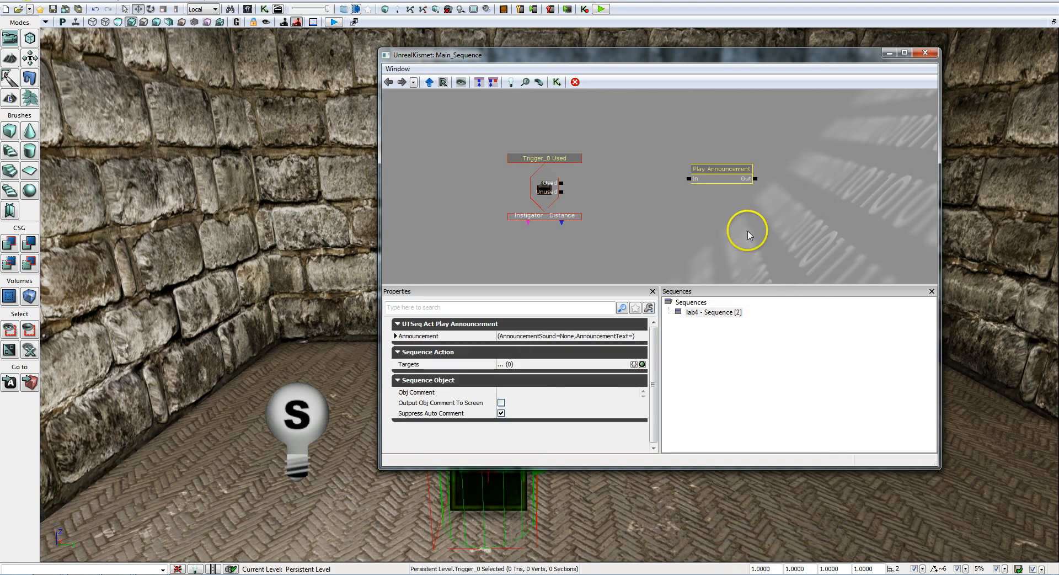
- Connect the Used output of the trigger event to the In input of the Play Announcement action
left_click_drag(747, 229, 768, 250)
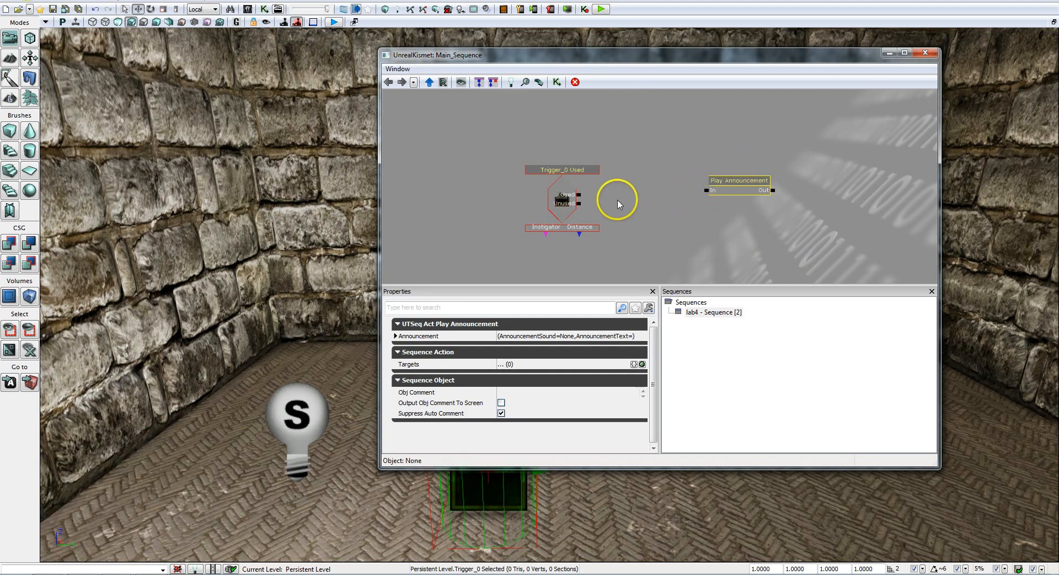
left_click(586, 199)
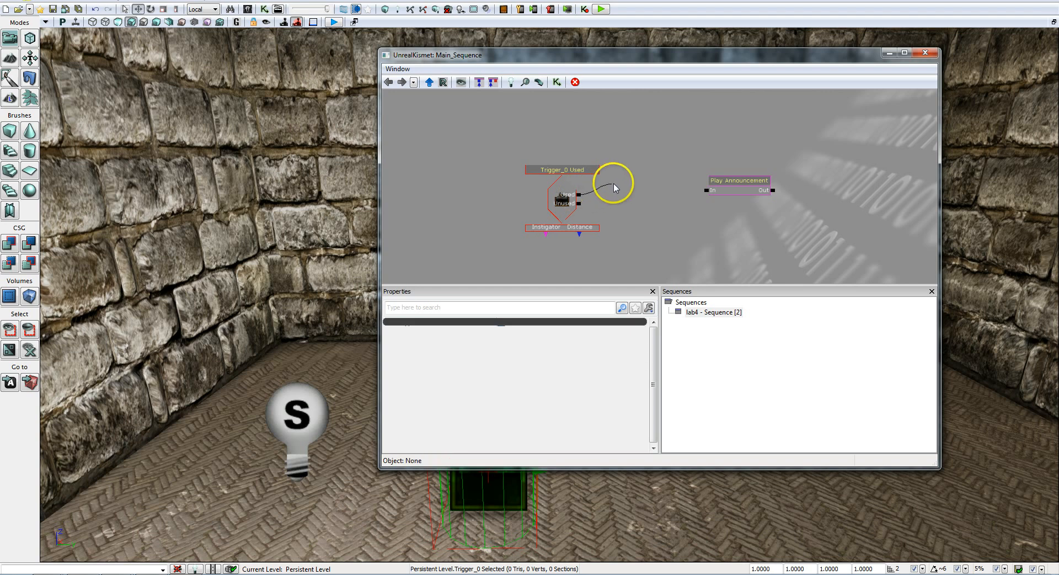
left_click_drag(615, 187, 704, 193)
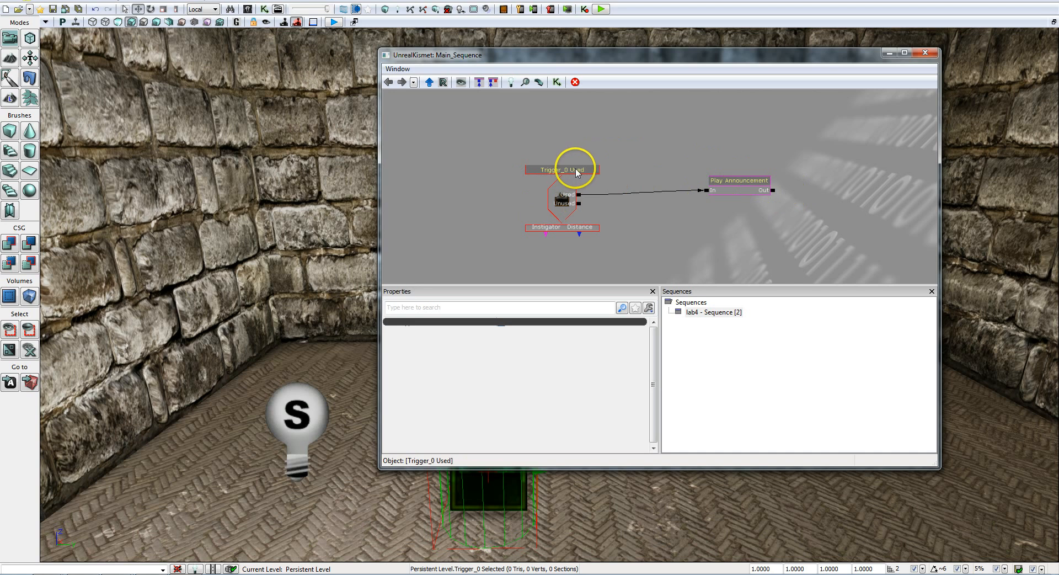
- Give the Play Announcement action the object comment "Hello World" and enable Output Obj Comment To Screen
left_click_drag(684, 148, 616, 139)
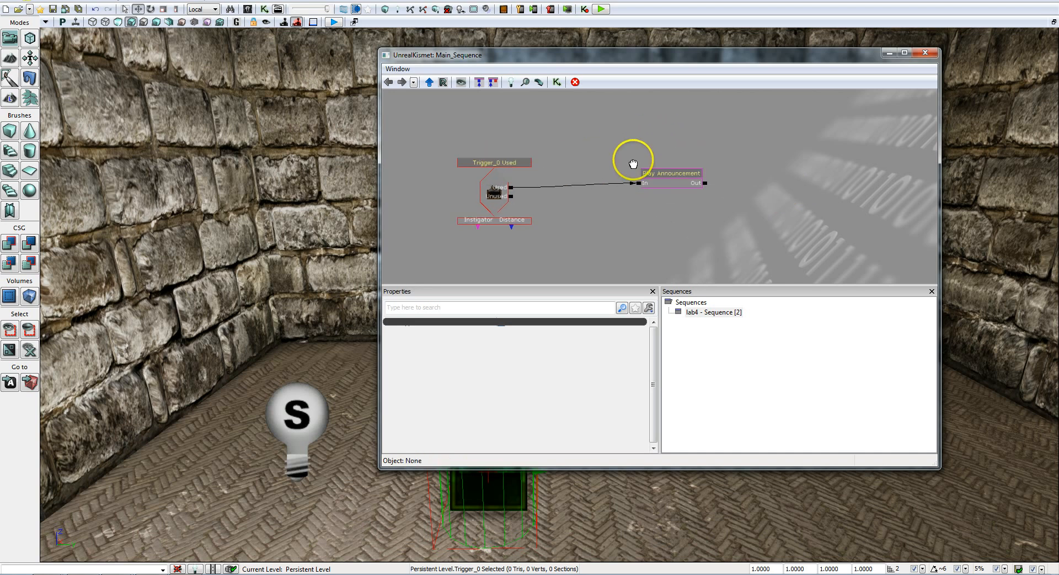
left_click(679, 172)
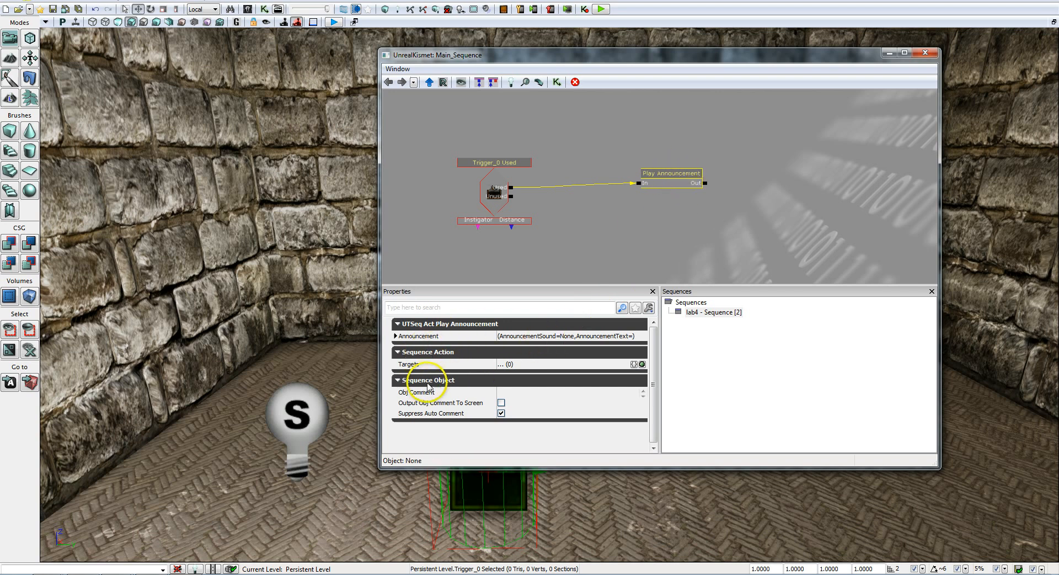
left_click(514, 393)
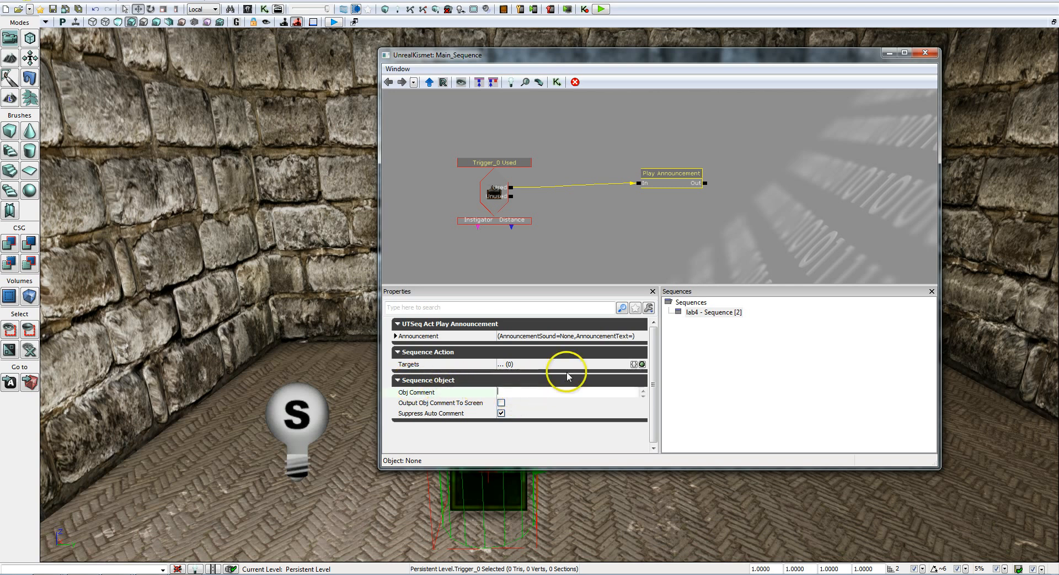
type("Hello World")
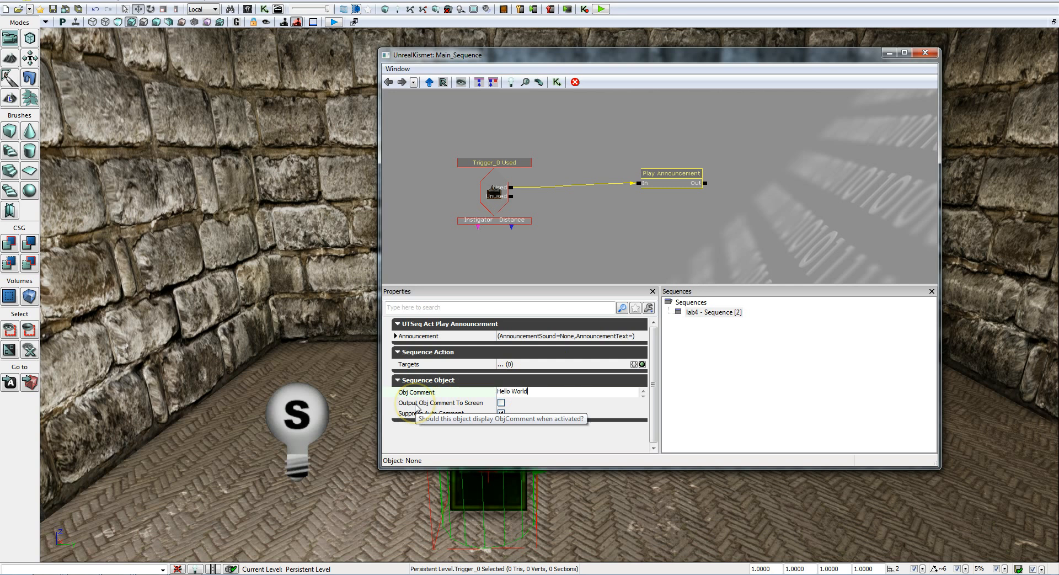
left_click(501, 403)
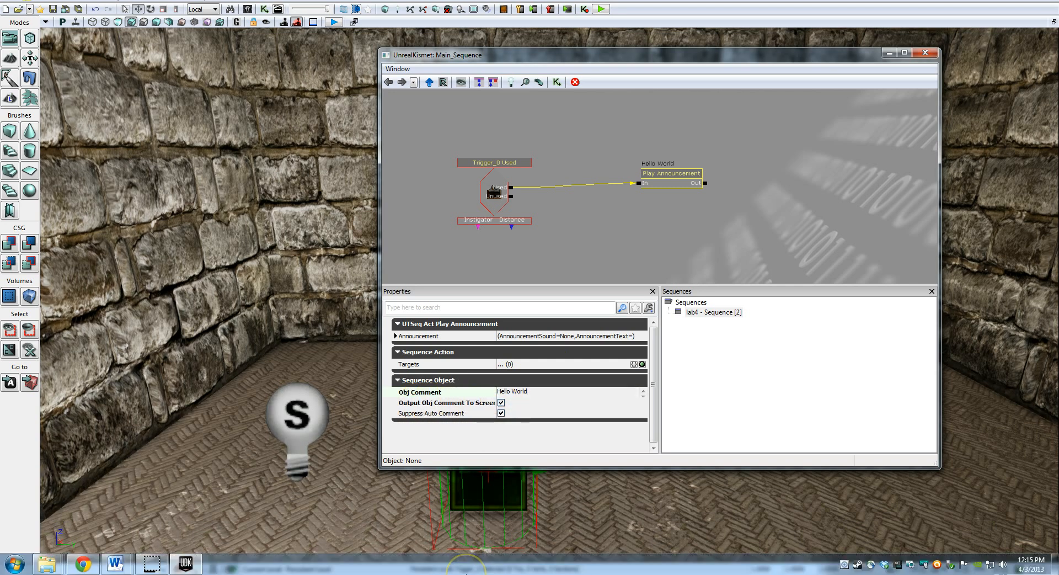
left_click(661, 173)
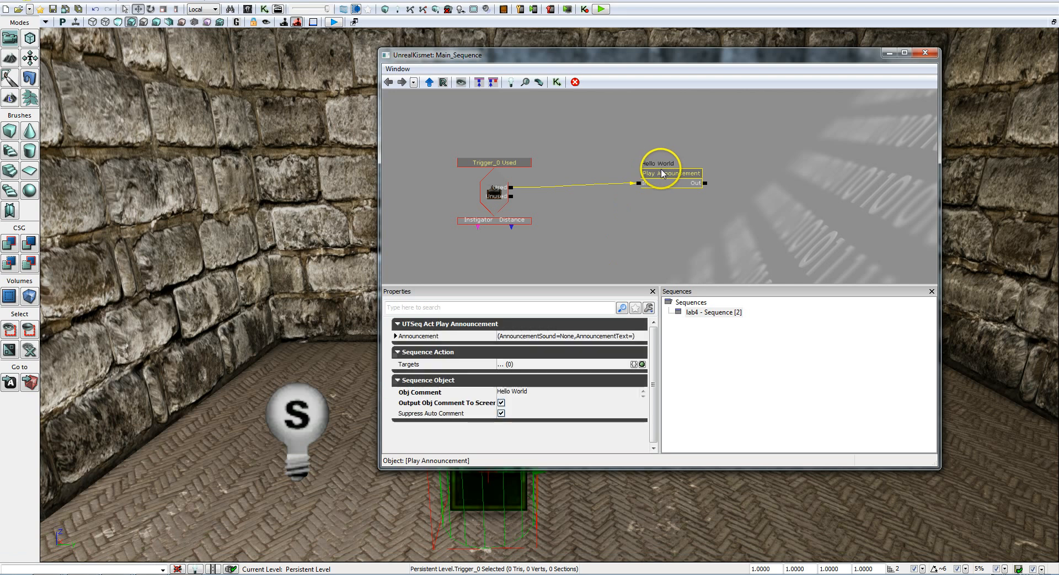
- Set Max Trigger Count to 0 on the trigger's Used event, and close the Kismet editor
left_click_drag(661, 173, 670, 196)
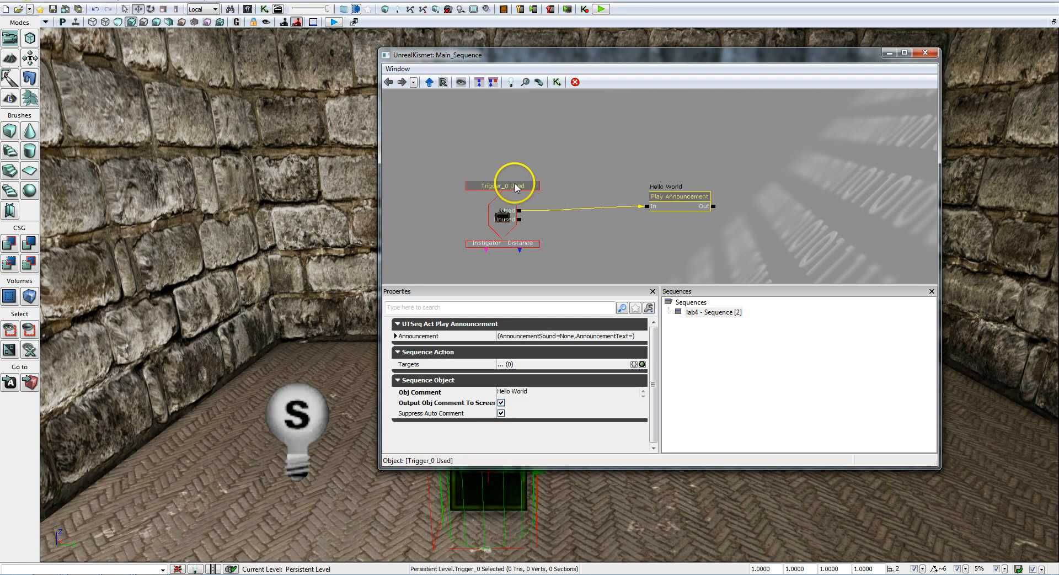
left_click(499, 188)
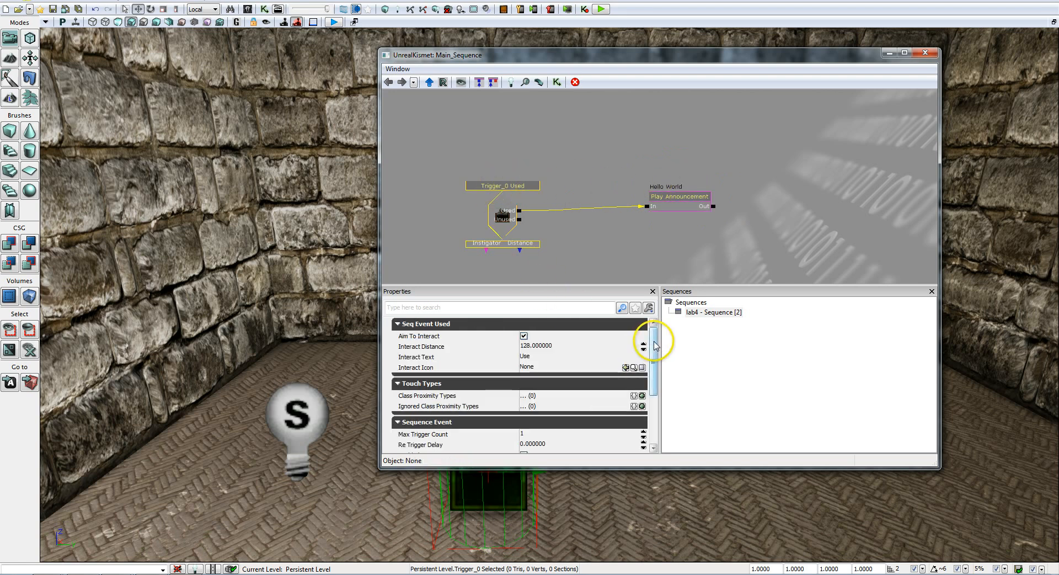
left_click_drag(654, 342, 651, 326)
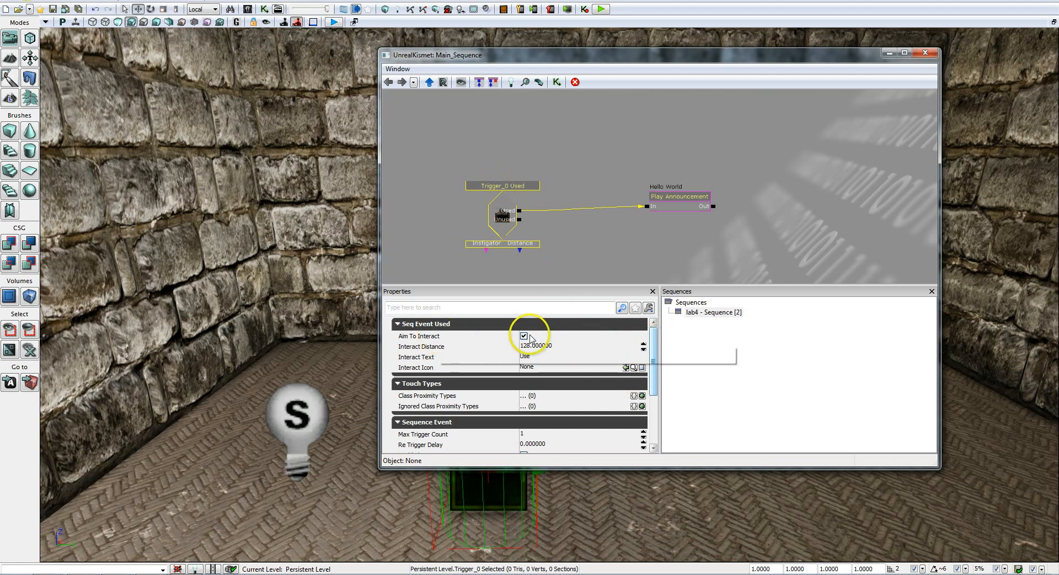
left_click_drag(655, 346, 661, 374)
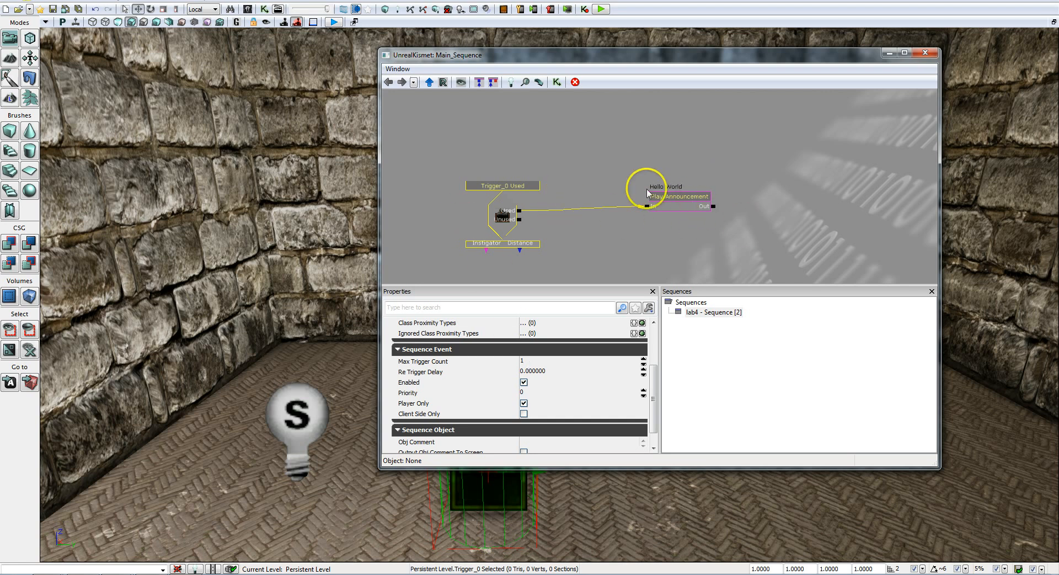
left_click(661, 214)
left_click(533, 361)
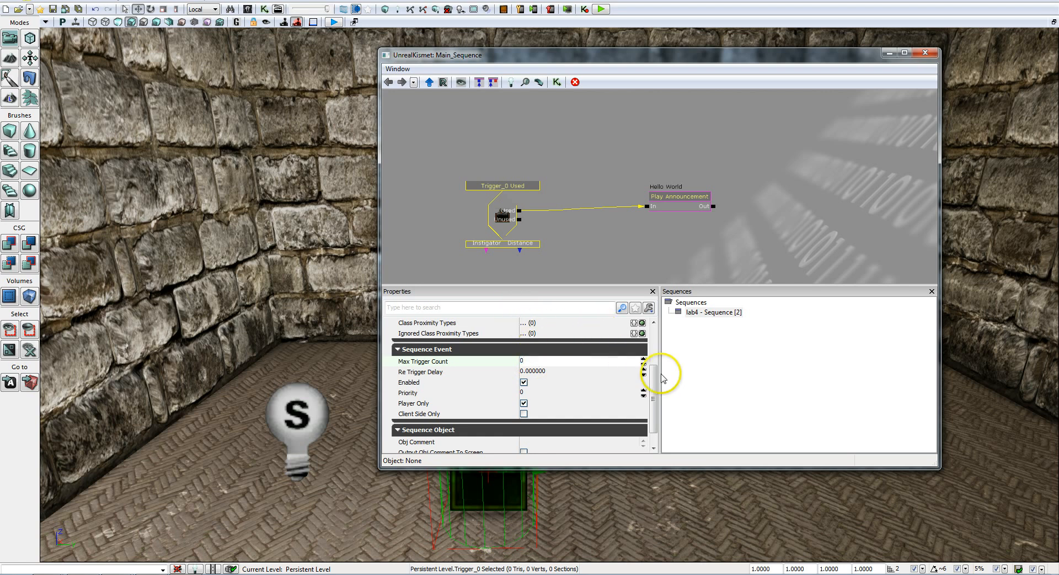
scroll(602, 378, "down", 1)
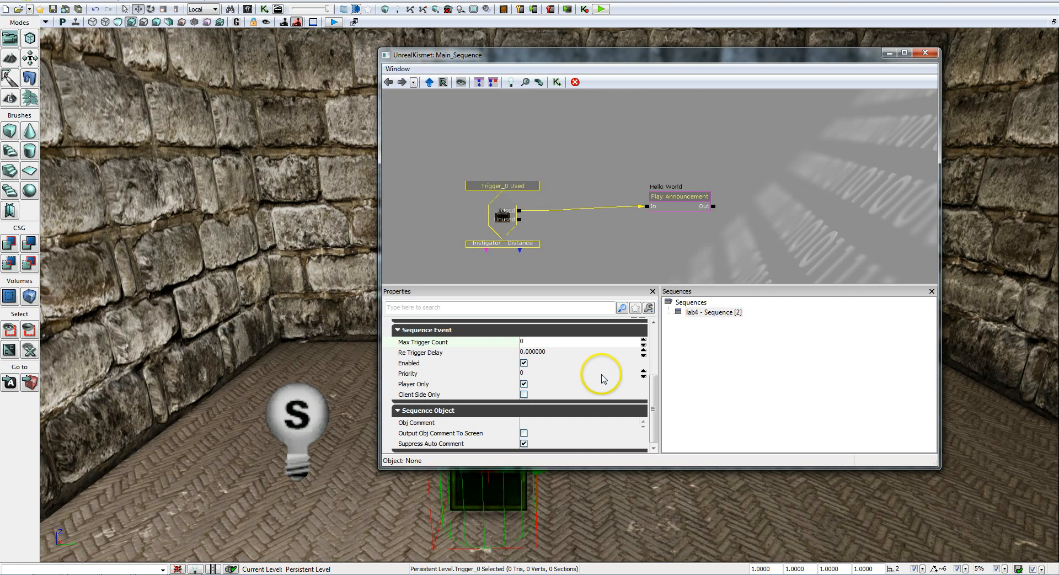
left_click_drag(574, 235, 573, 230)
left_click(475, 179)
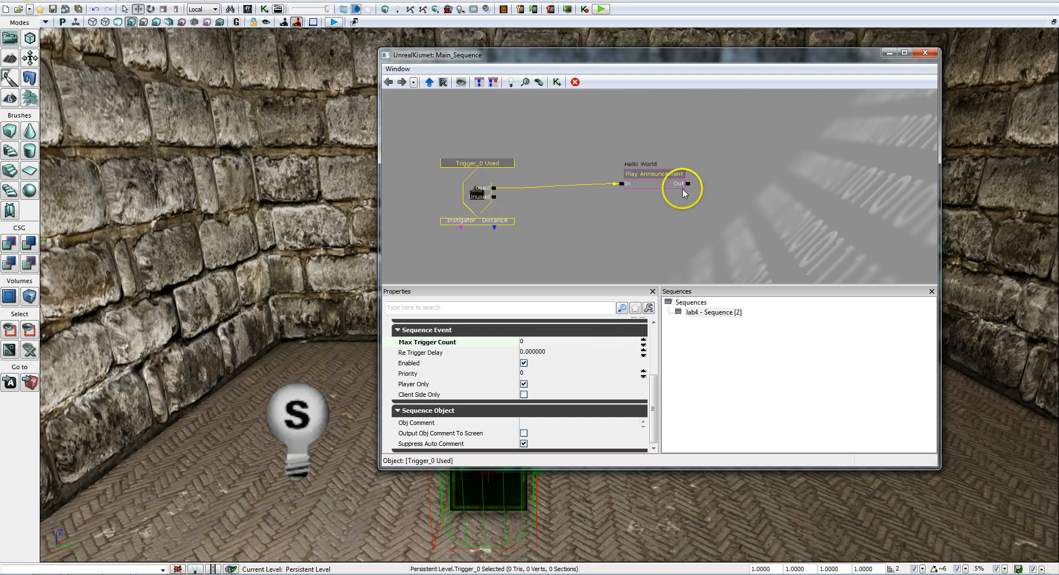
left_click(663, 184)
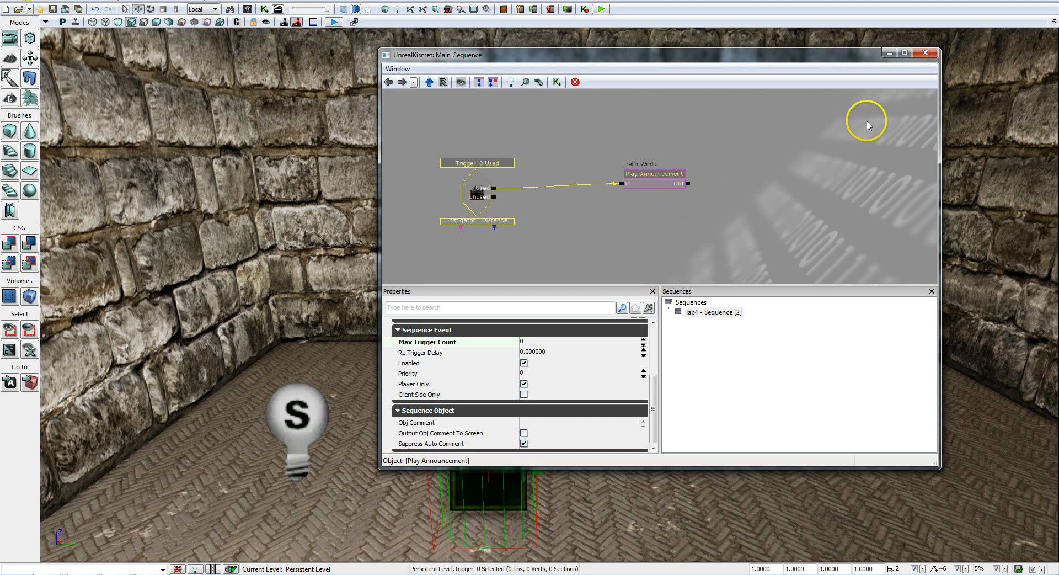
left_click(925, 53)
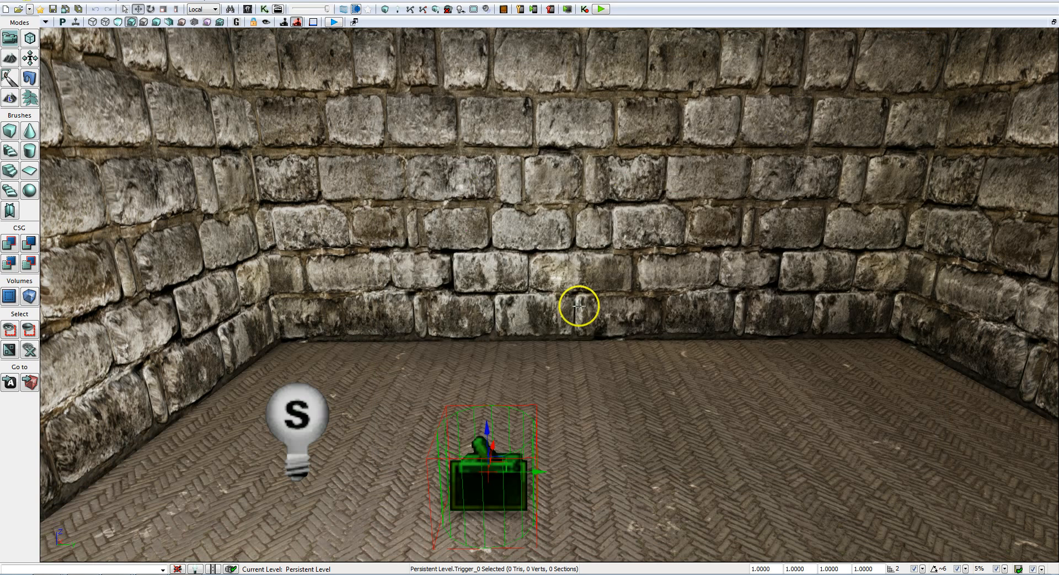
- Open the Content Browser, move it clear of the trigger, and search the assets for "storage tanks"
right_click_drag(570, 350, 550, 376)
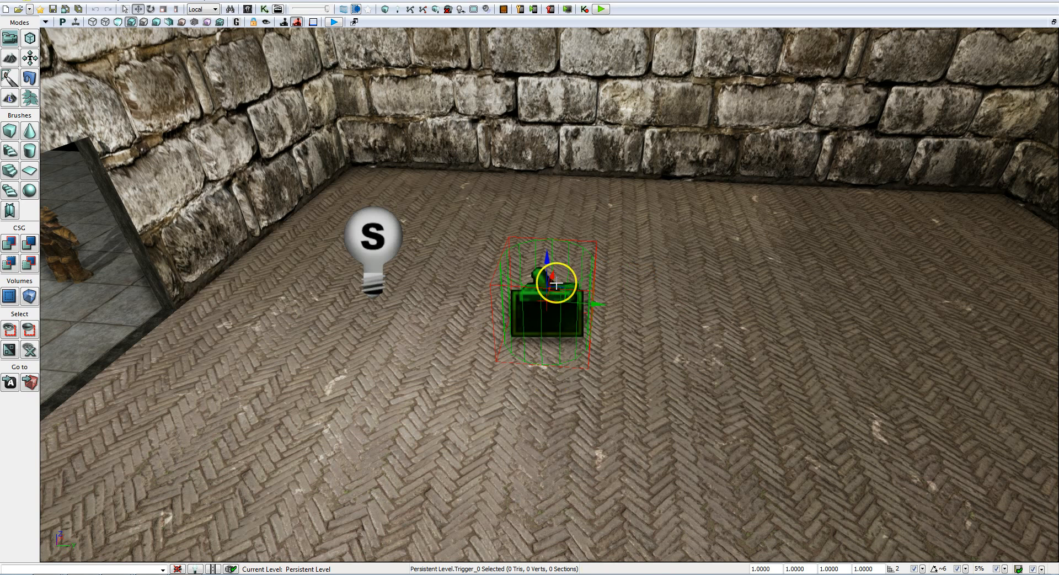
left_click(248, 9)
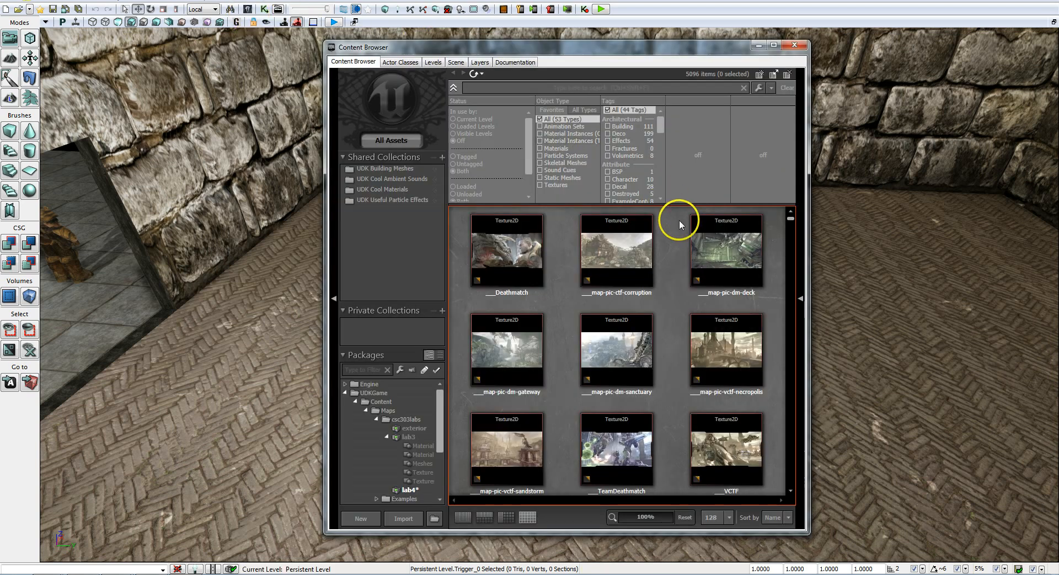
left_click_drag(579, 47, 827, 27)
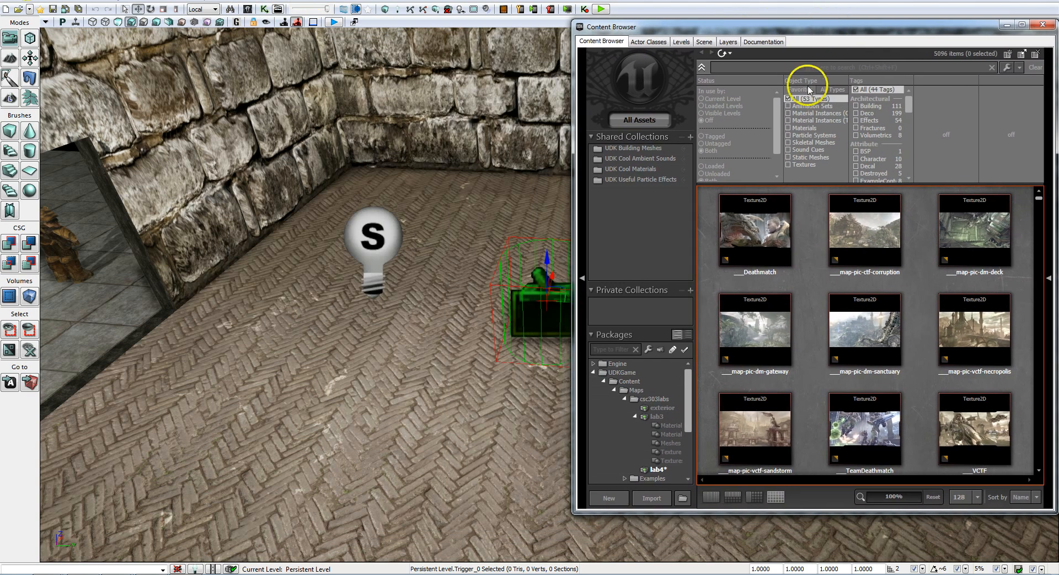
left_click(746, 67)
type("storage tanks")
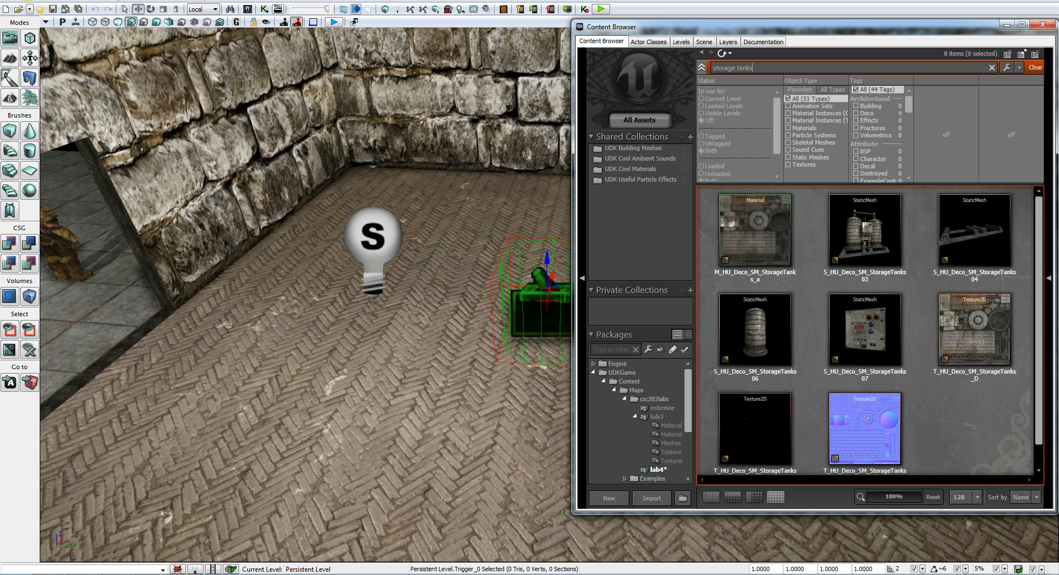
- Place the S_HU_Deco_SM_StorageTanks07 static mesh on the brick floor near the doorway
left_click(872, 332)
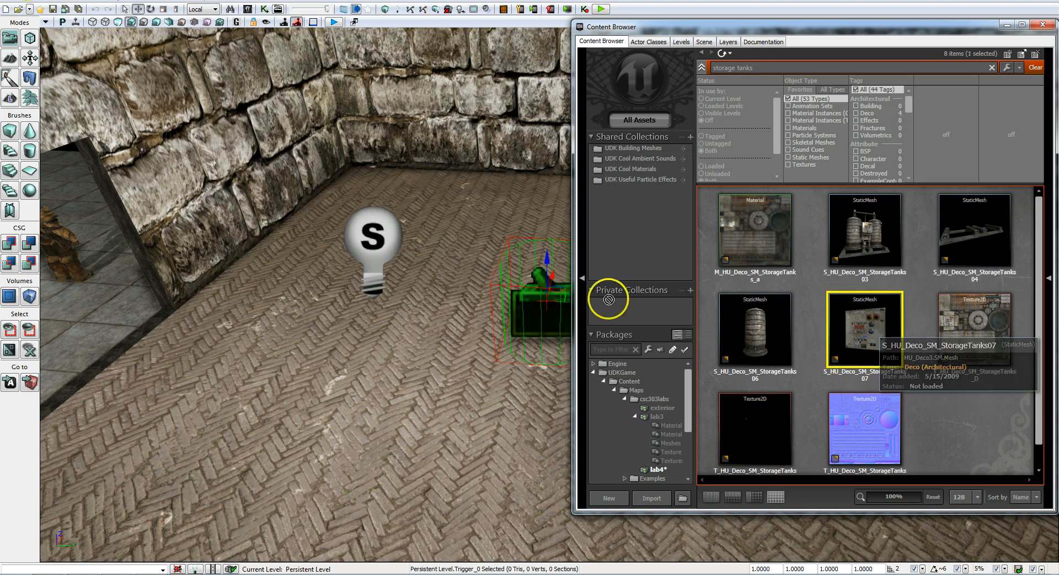
left_click_drag(294, 319, 297, 317)
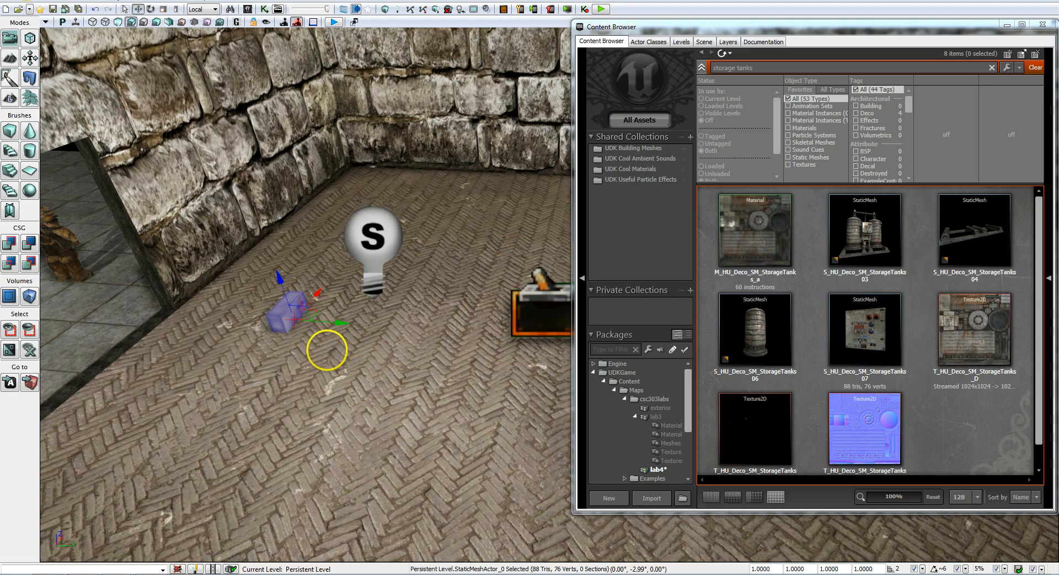
mouse_move(326, 352)
right_mouse_down()
mouse_move(307, 326)
mouse_move(322, 359)
right_mouse_up()
left_click_drag(322, 360, 290, 297)
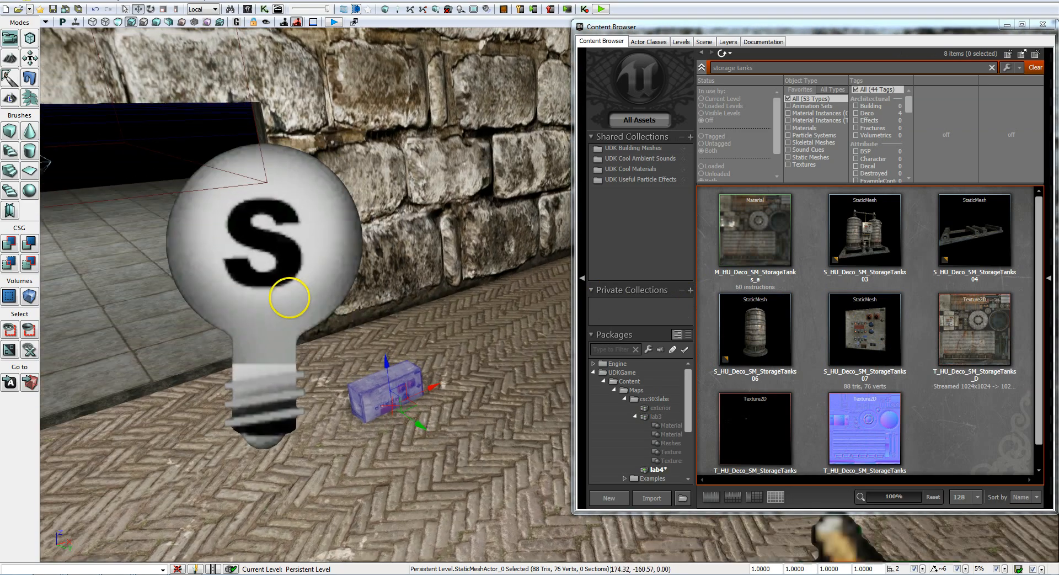
- Raise the control panel mesh off the floor and move it flat against the stone wall beside the doorway
left_click_drag(385, 370, 359, 195)
left_click_drag(448, 324, 421, 296)
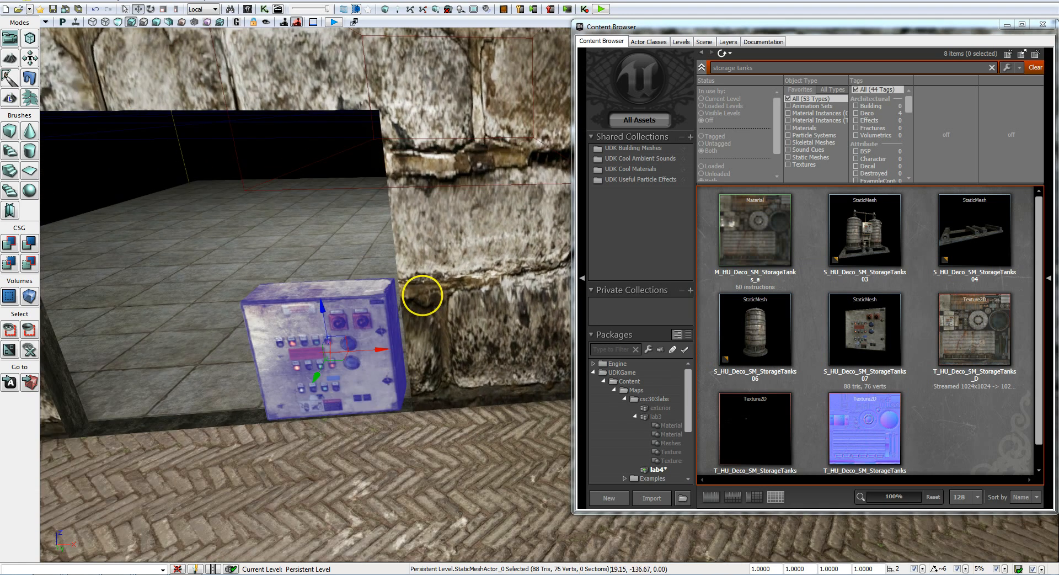
left_click_drag(377, 349, 568, 346)
right_click_drag(326, 373, 437, 413)
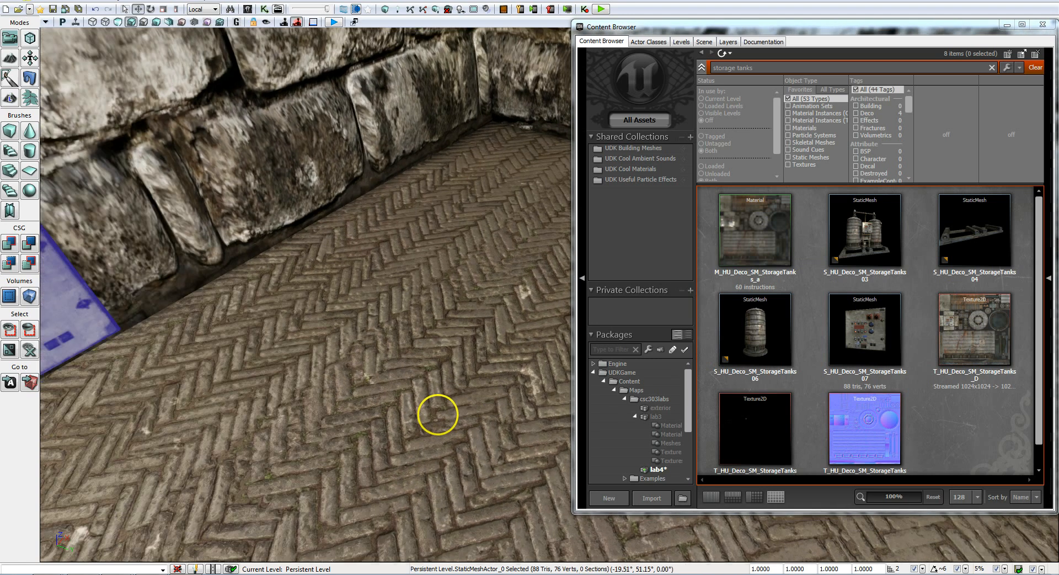
middle_click_drag(437, 413, 415, 412)
right_click_drag(416, 411, 412, 404)
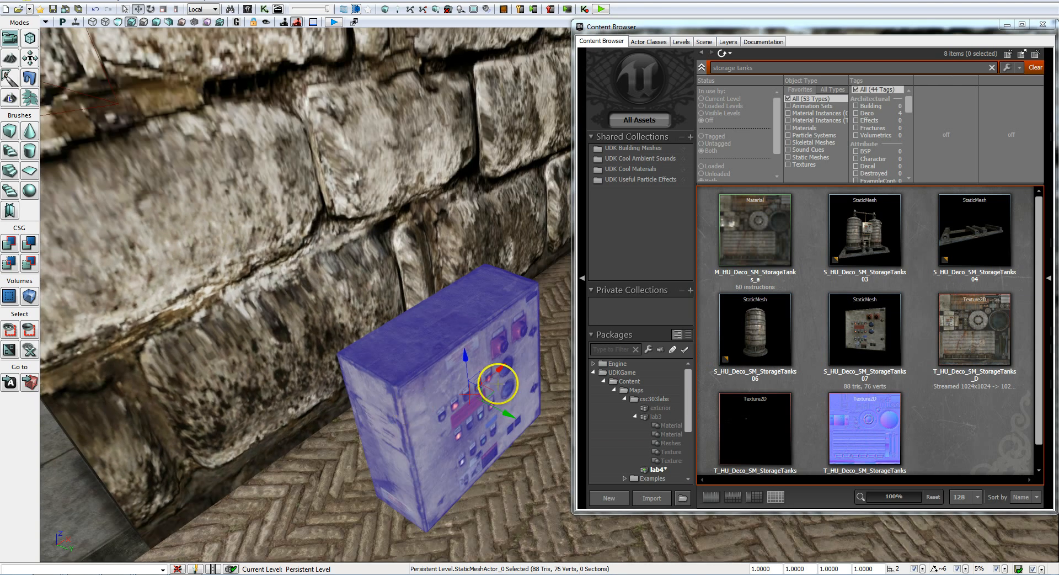
left_click_drag(504, 412, 217, 255)
right_click_drag(389, 373, 428, 349)
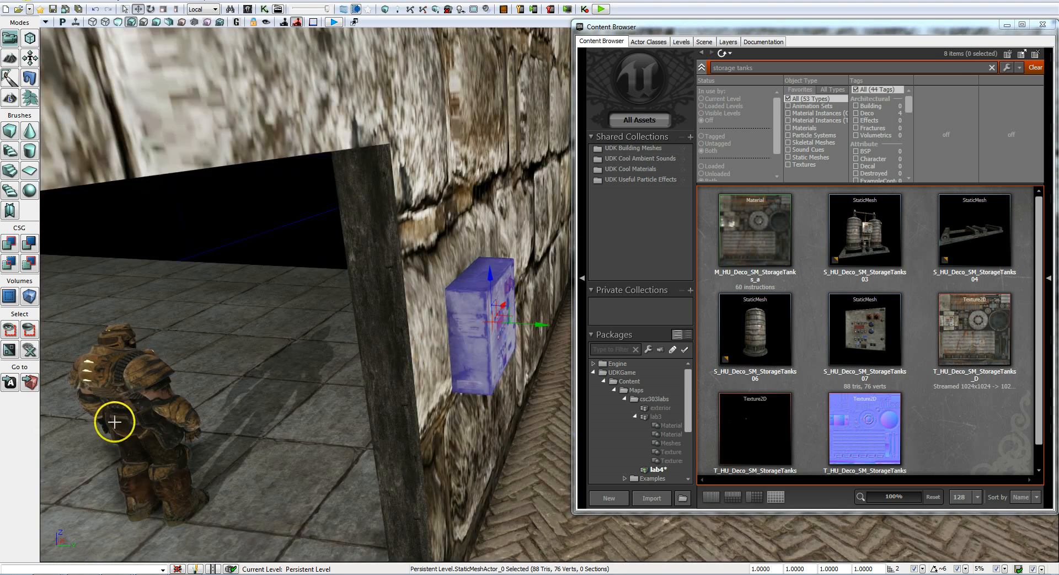
- Move the soldier figure in front of the control panel and lower the panel to about the soldier's head height
left_click(139, 410)
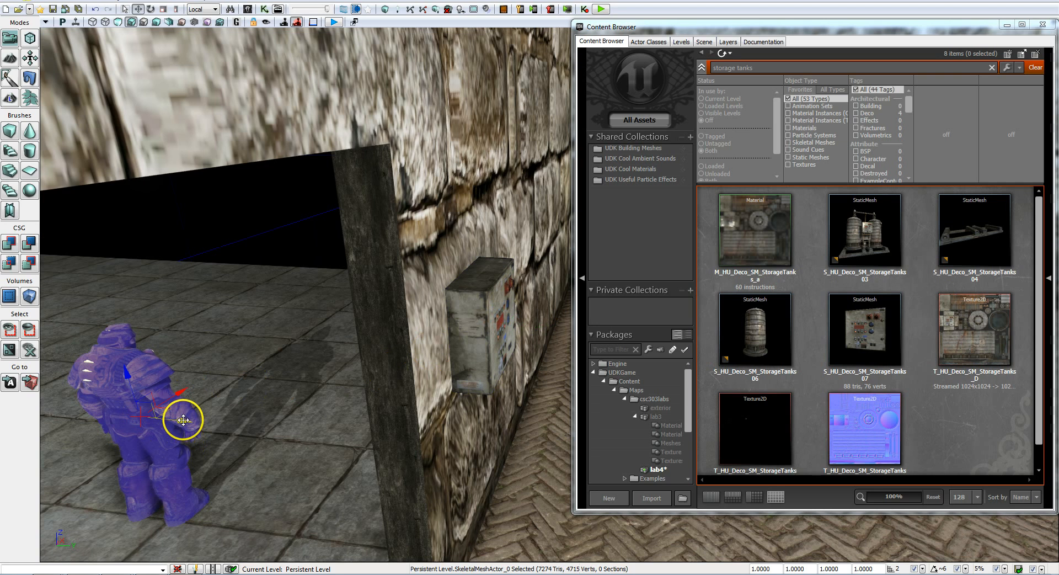
left_click_drag(183, 419, 669, 480)
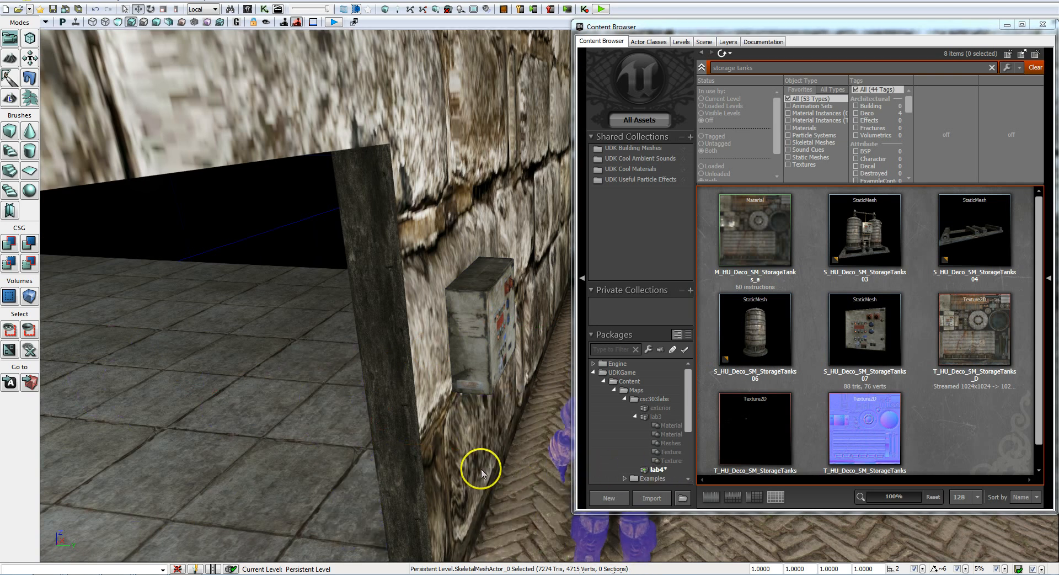
right_click_drag(481, 469, 451, 452)
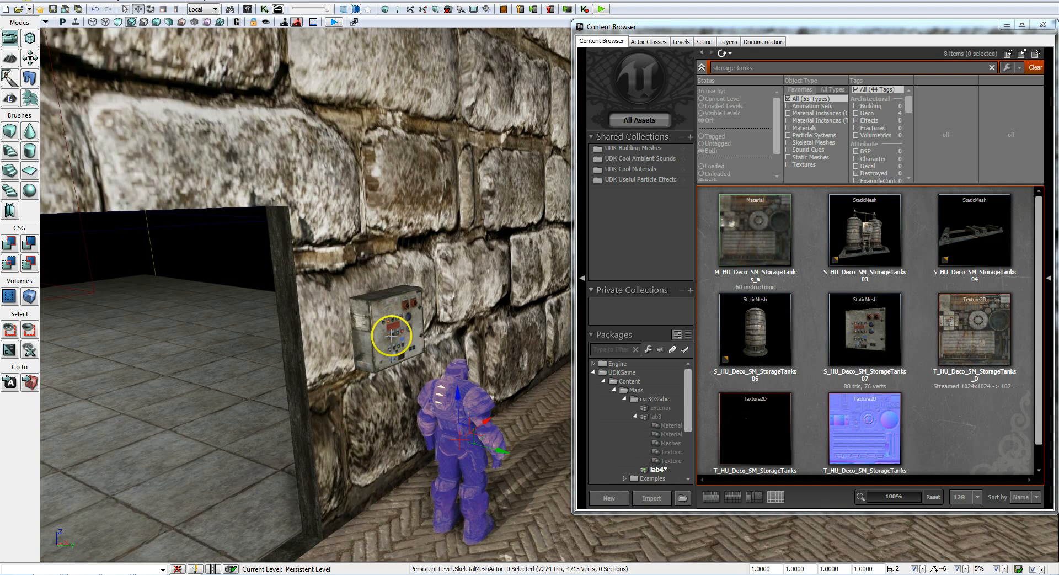
left_click(378, 325)
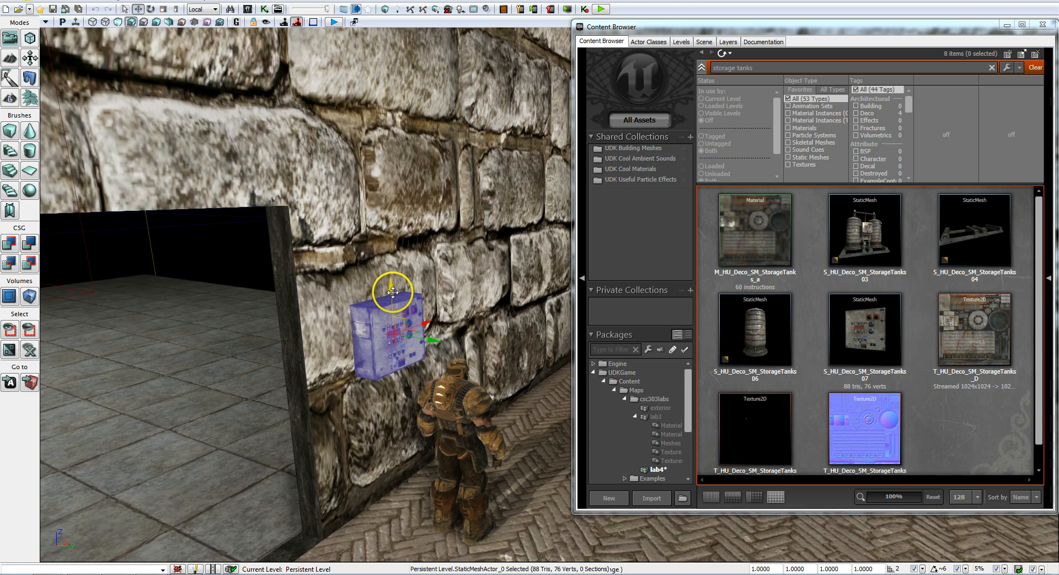
left_click_drag(388, 265, 389, 333)
- Move the soldier figure along the wall away from the control panel and rotate it about 191 degrees around its vertical axis
right_click_drag(492, 405, 465, 432)
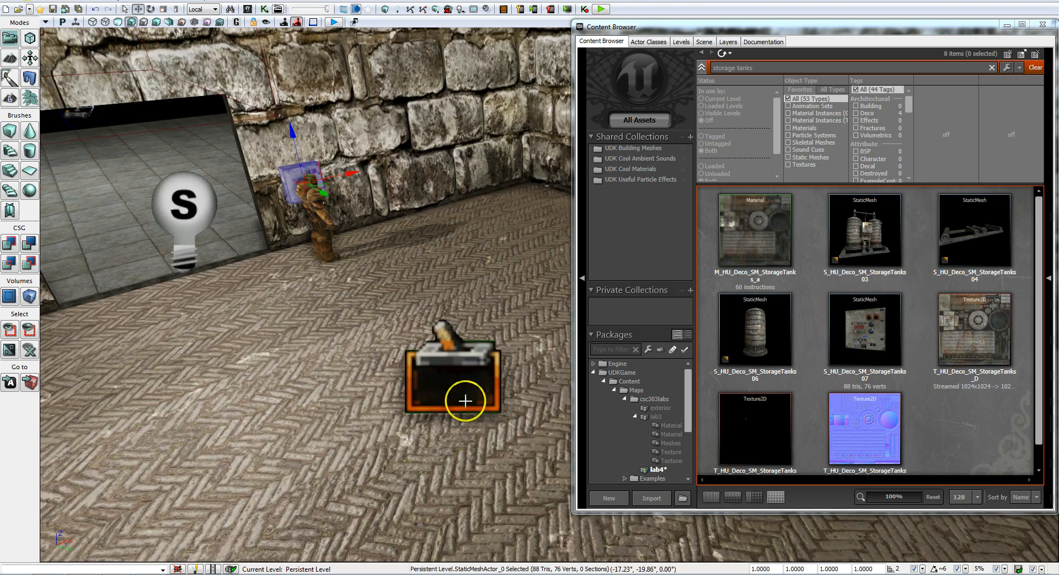
left_click(464, 400)
left_click(326, 234)
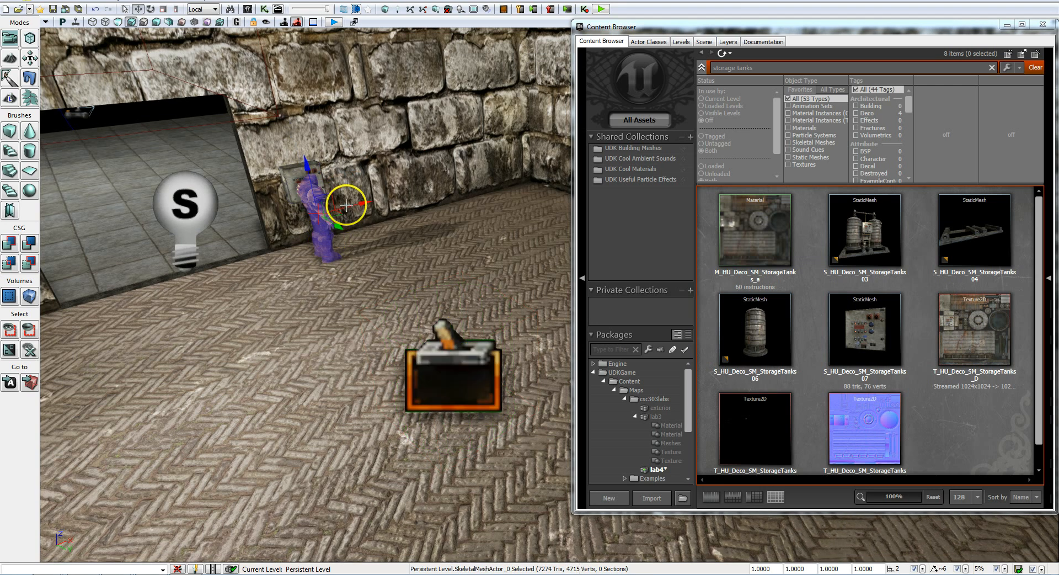
left_click_drag(359, 200, 463, 176)
key("space")
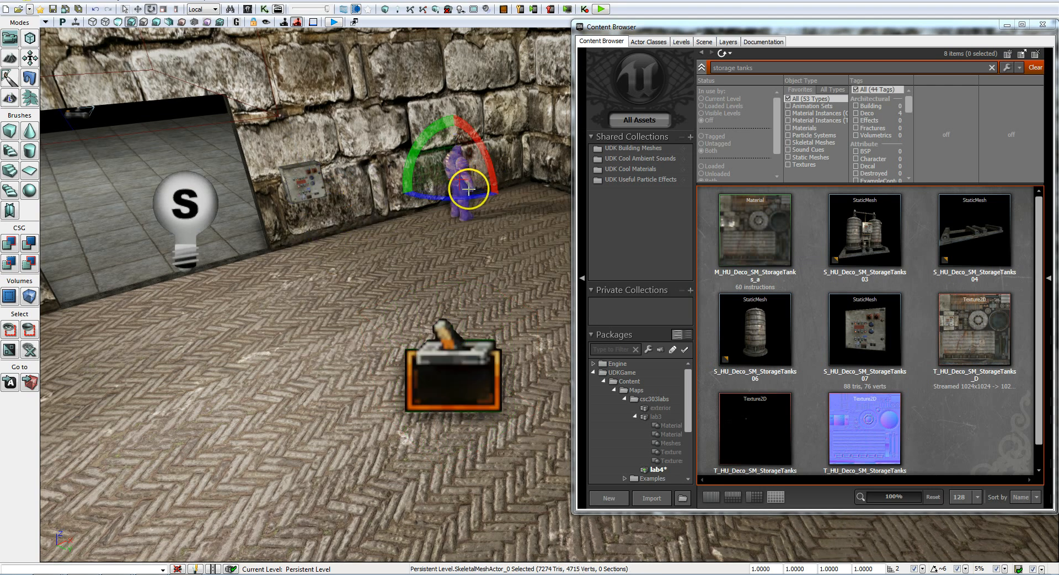
left_click_drag(461, 193, 769, 123)
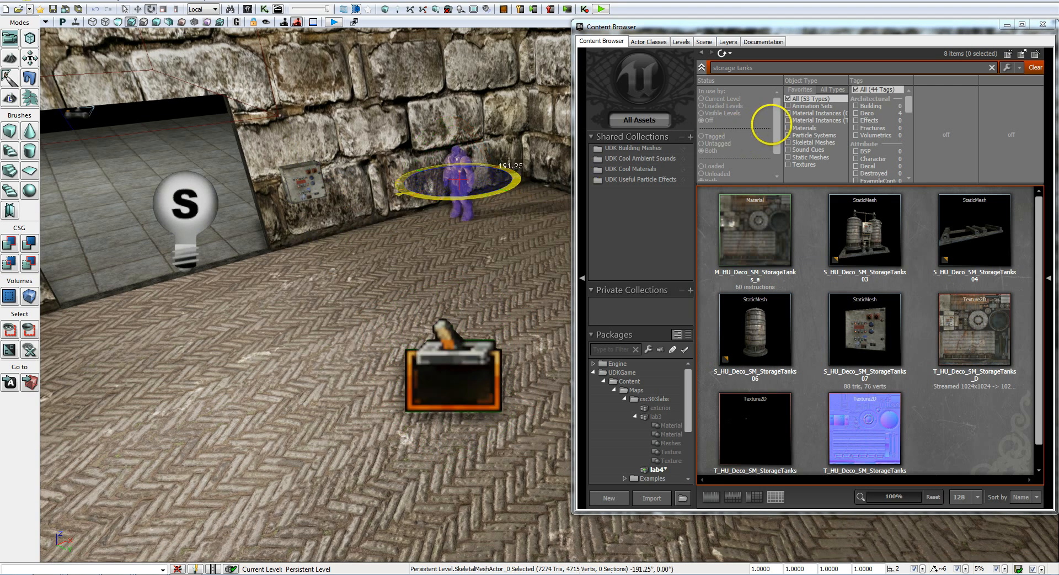
- Move the trigger from the open floor to the control panel on the wall beside the doorway
left_click(468, 368)
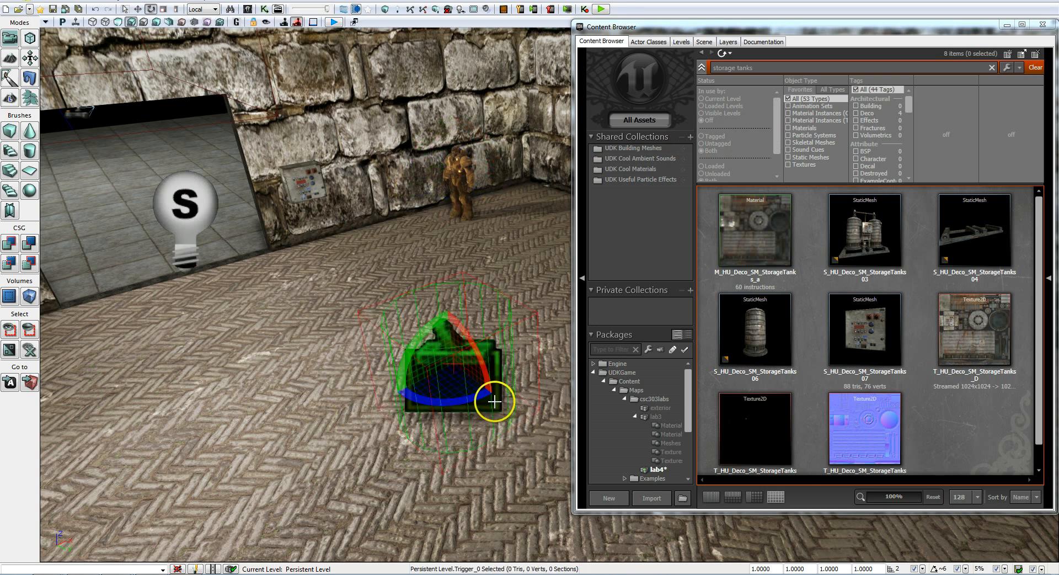
key("space")
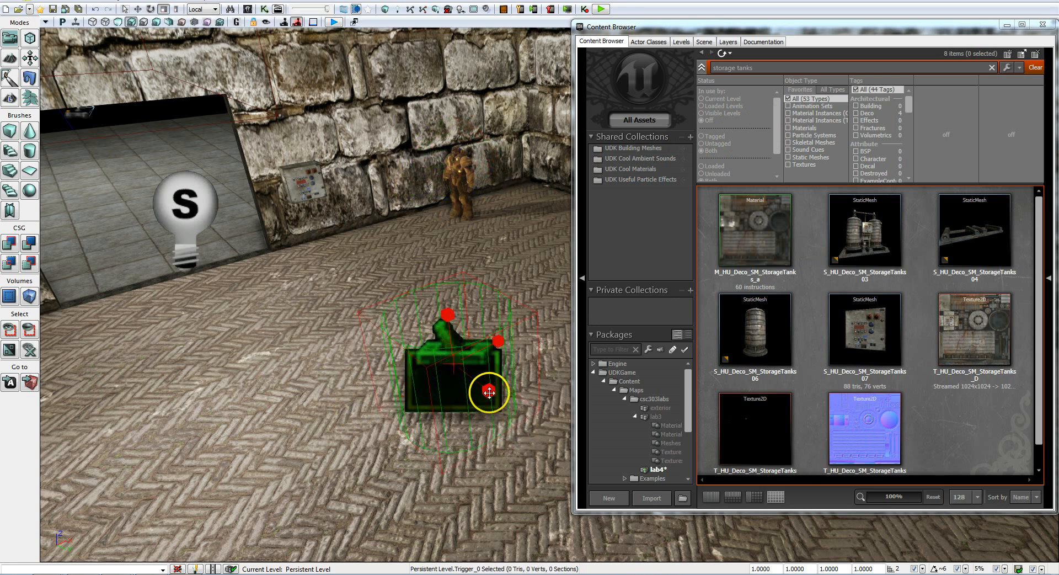
key("space")
left_click_drag(482, 386, 236, 113)
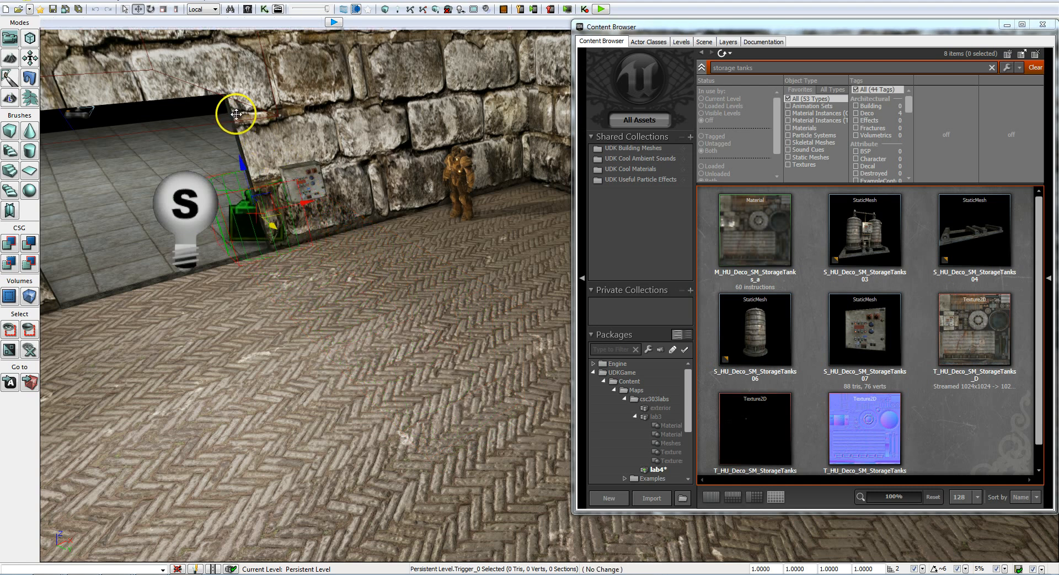
left_click_drag(307, 200, 349, 190)
left_click_drag(303, 159, 291, 128)
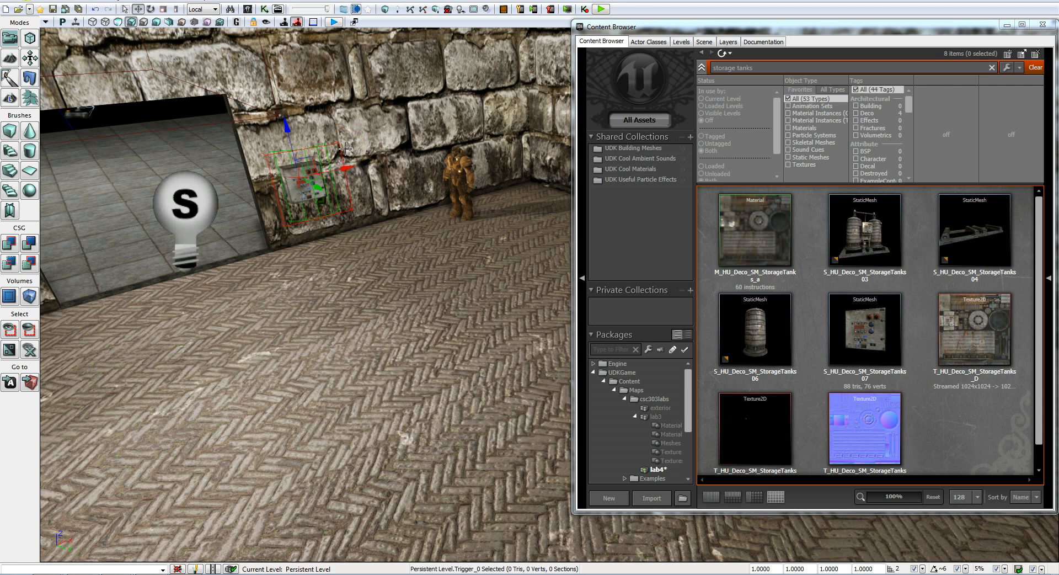
- Adjust the trigger's position along and off the wall so that it surrounds the control panel
right_click_drag(364, 312, 422, 316)
key("a")
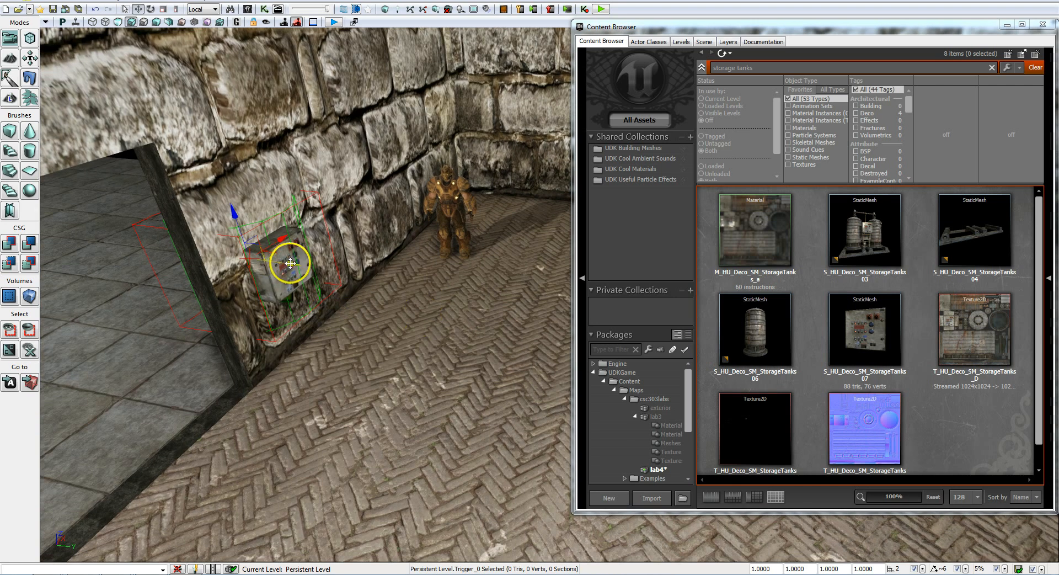
left_click_drag(291, 263, 300, 227)
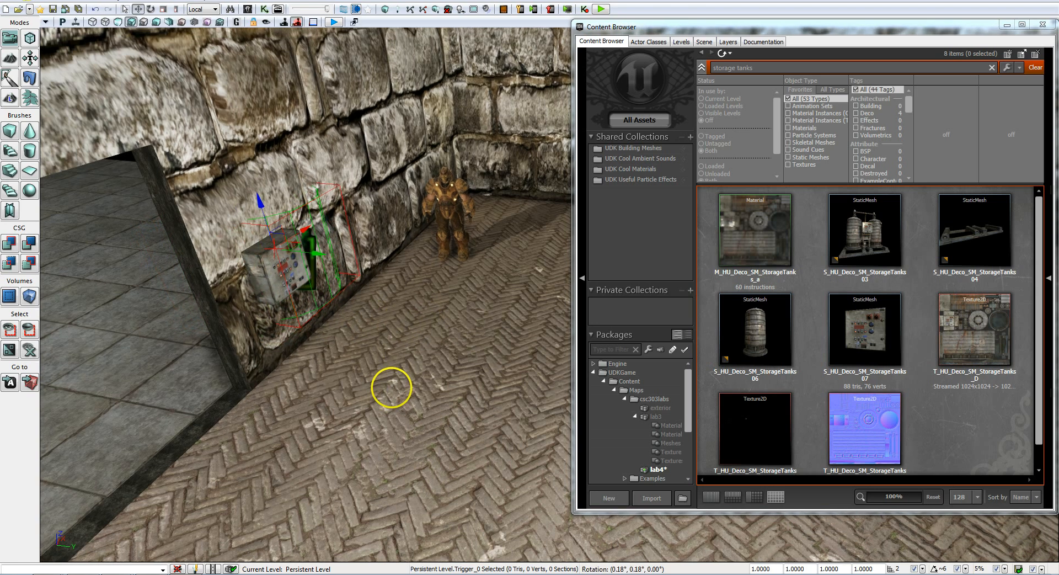
right_click(390, 379)
left_click(317, 372)
right_click(313, 390)
left_click(304, 242)
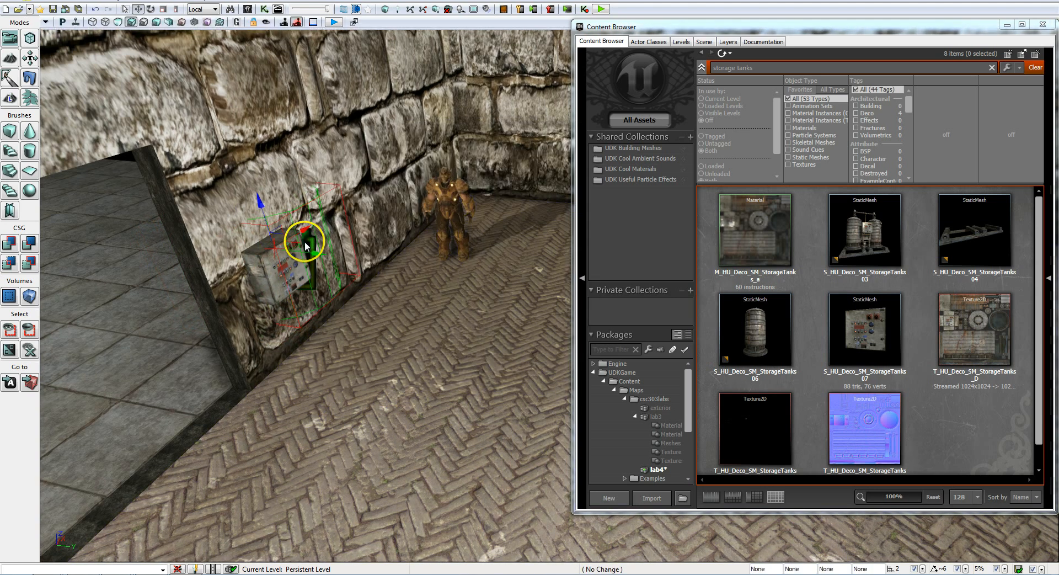
mouse_move(383, 355)
right_mouse_down()
mouse_move(375, 411)
mouse_move(373, 308)
mouse_move(390, 371)
right_mouse_up()
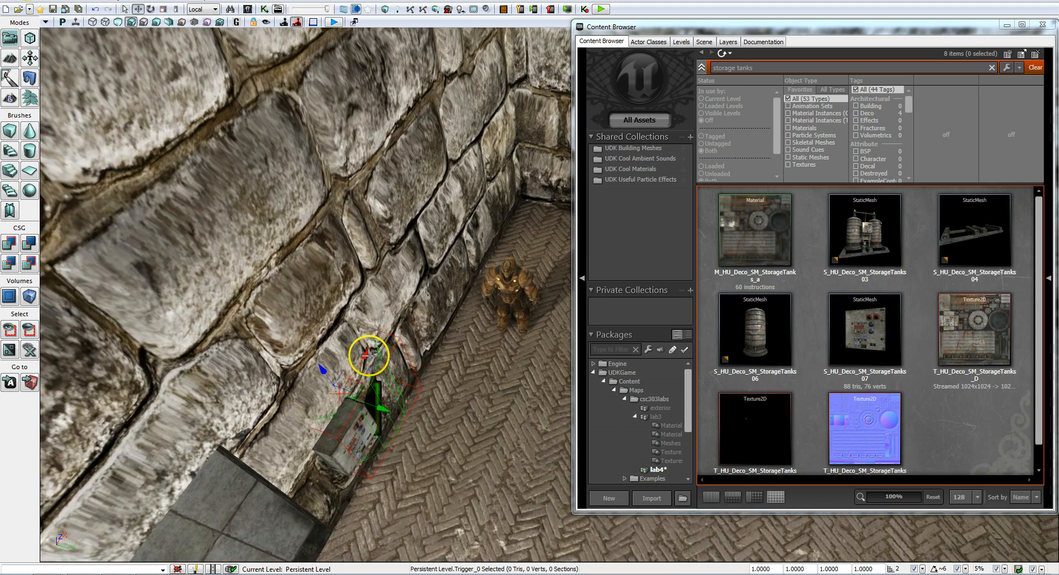
left_click_drag(369, 356, 386, 446)
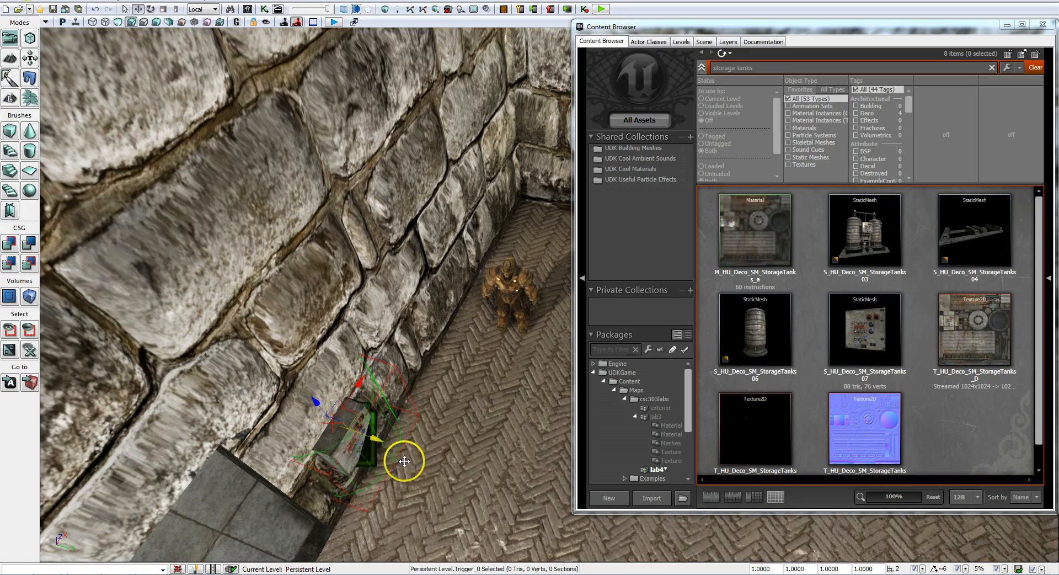
- Close the Content Browser, start a play test of the level and walk through the doorway up to the control panel
left_click(1048, 24)
right_click_drag(544, 406, 520, 359)
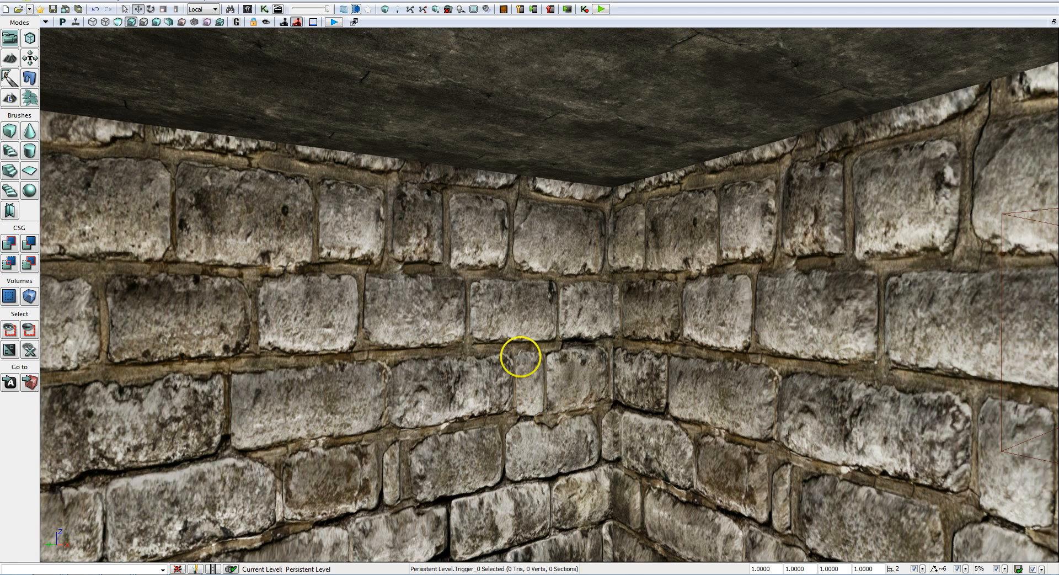
left_click(601, 9)
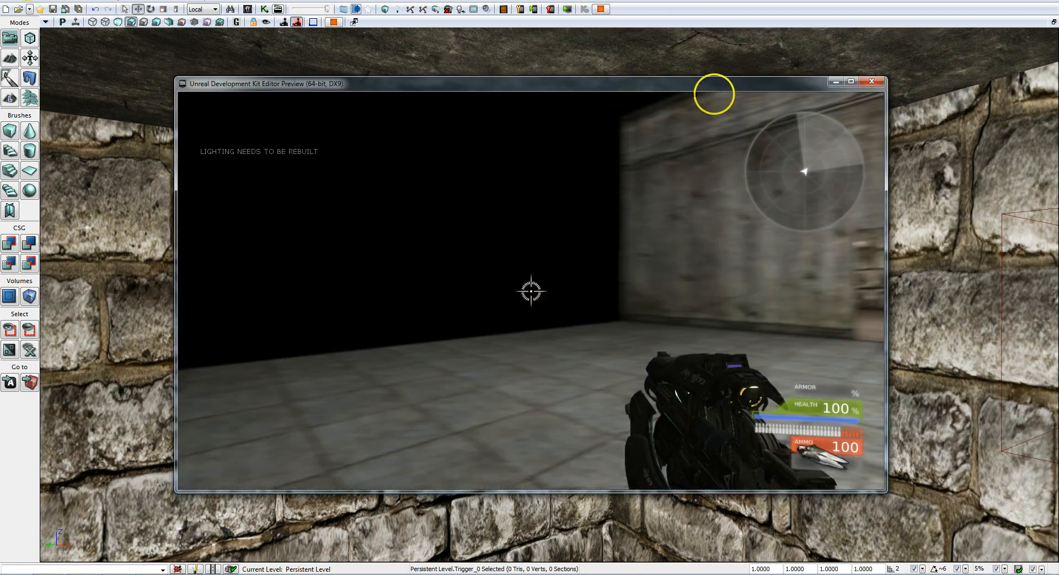
key("w")
key("w")
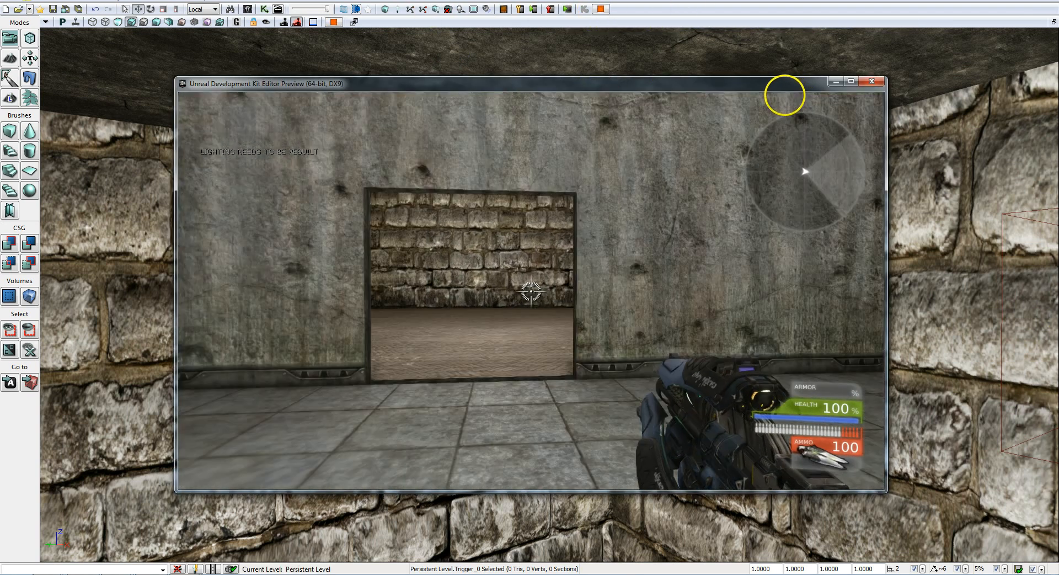
key("w")
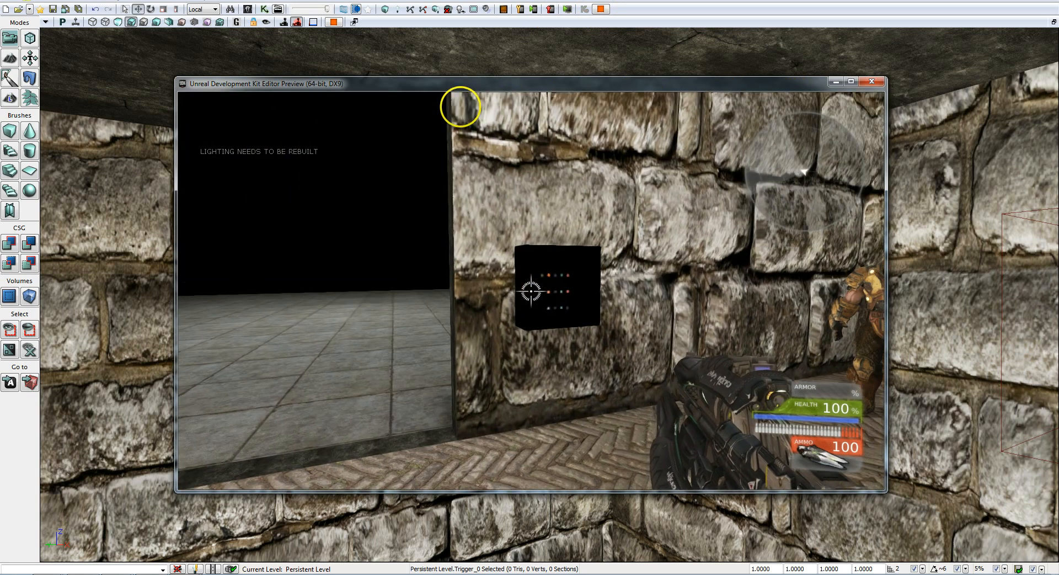
key("w")
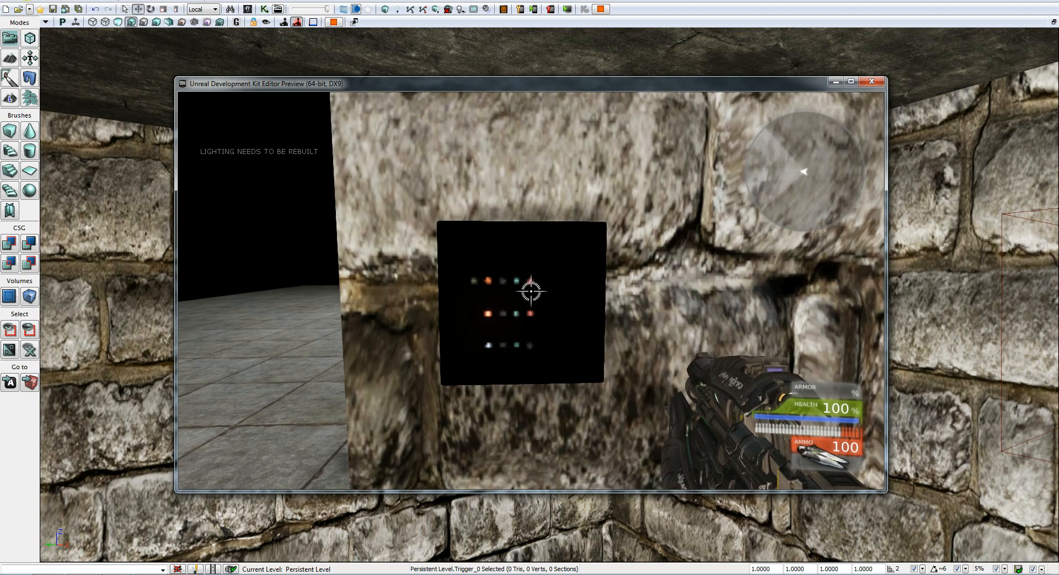
key("w")
- Test using the trigger at the control panel several times, end the play test and close the Kismet window
key("e")
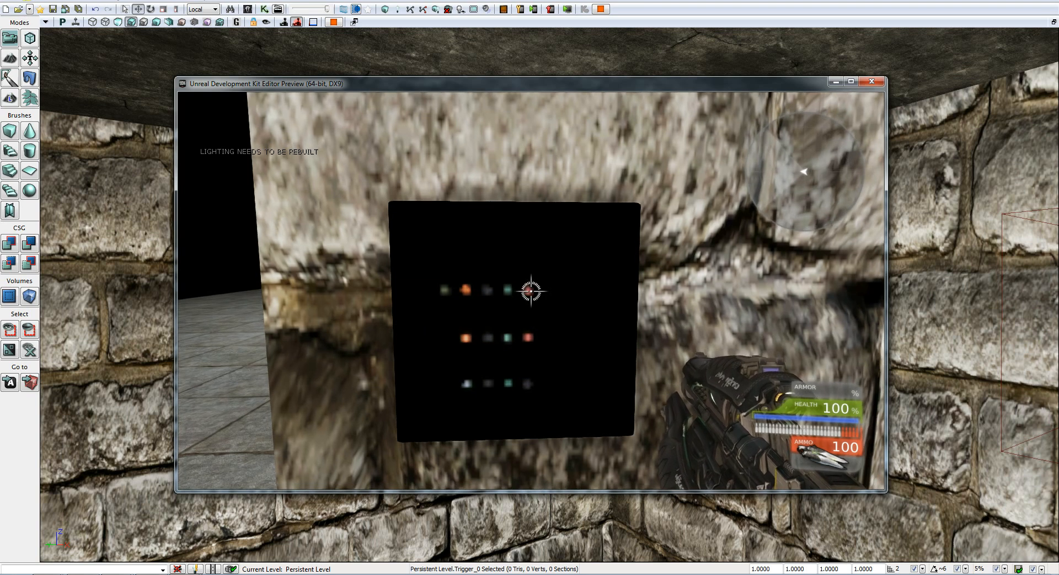
key("e")
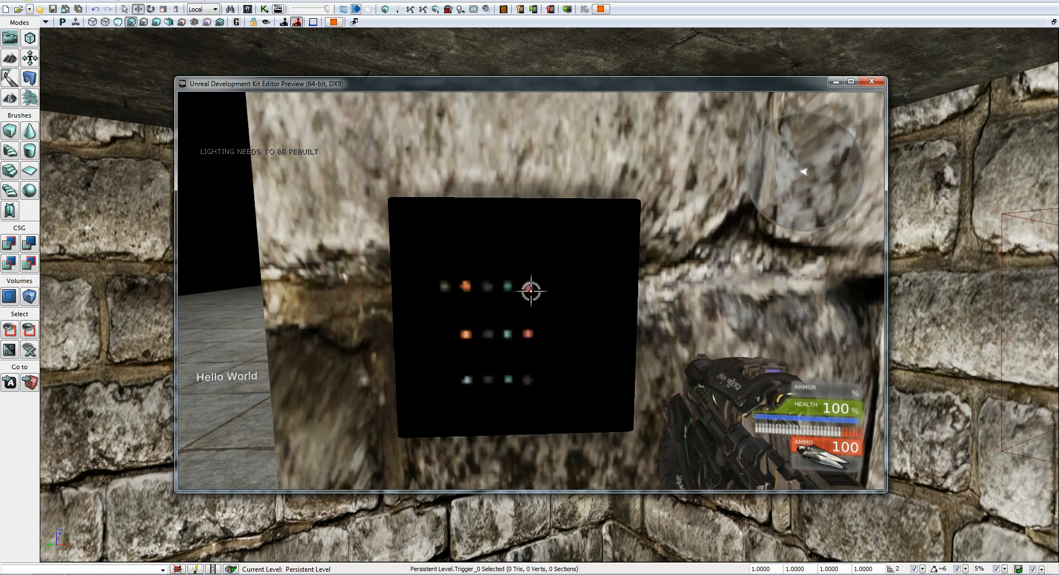
key("e")
key("e")
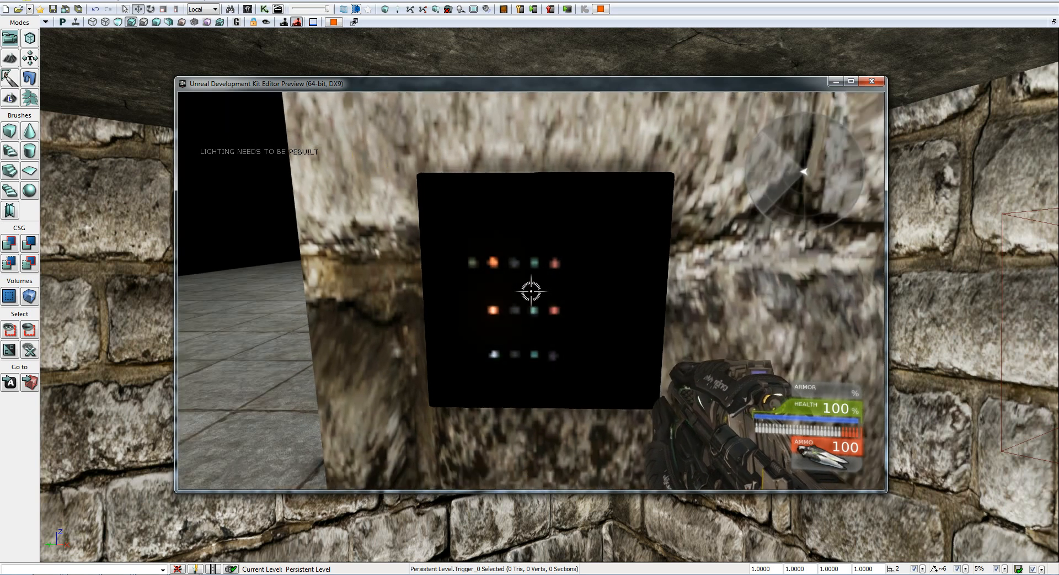
key("Escape")
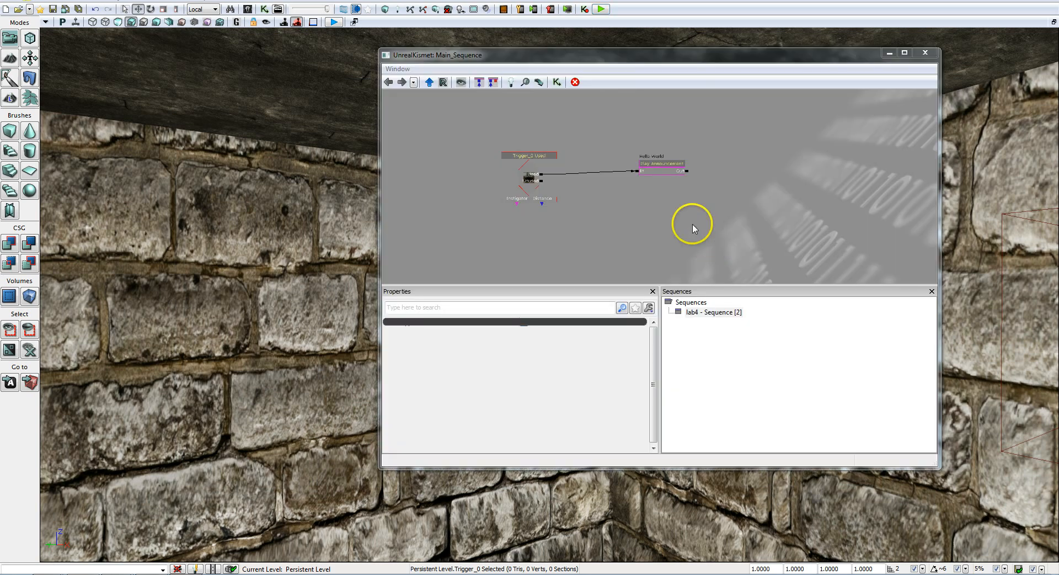
left_click(925, 52)
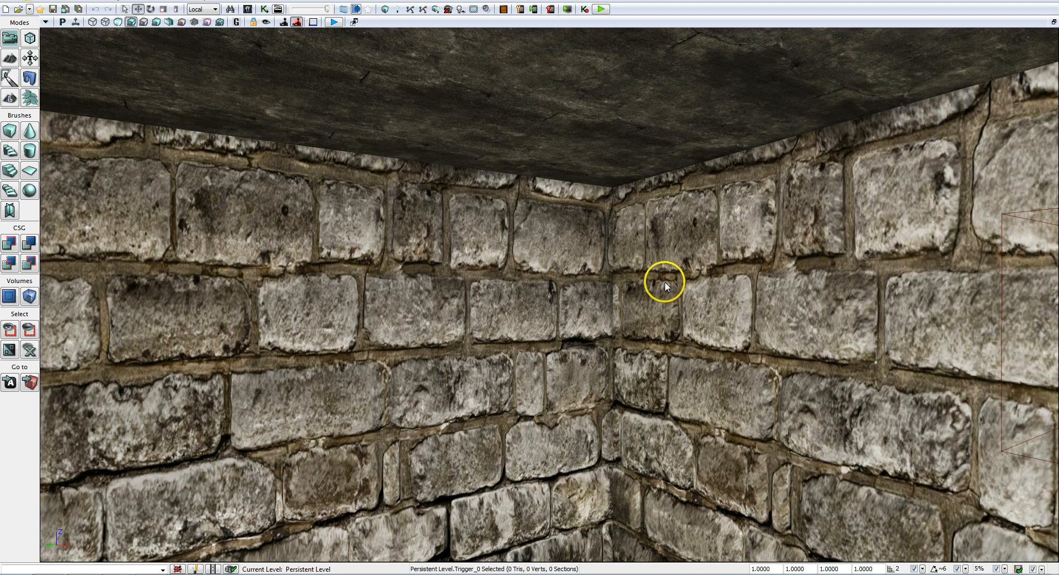
- Reopen the Content Browser and place a second S_HU_Deco_SM_StorageTanks07 static mesh on the brick floor near the room's corner
right_click_drag(664, 282, 45, 341)
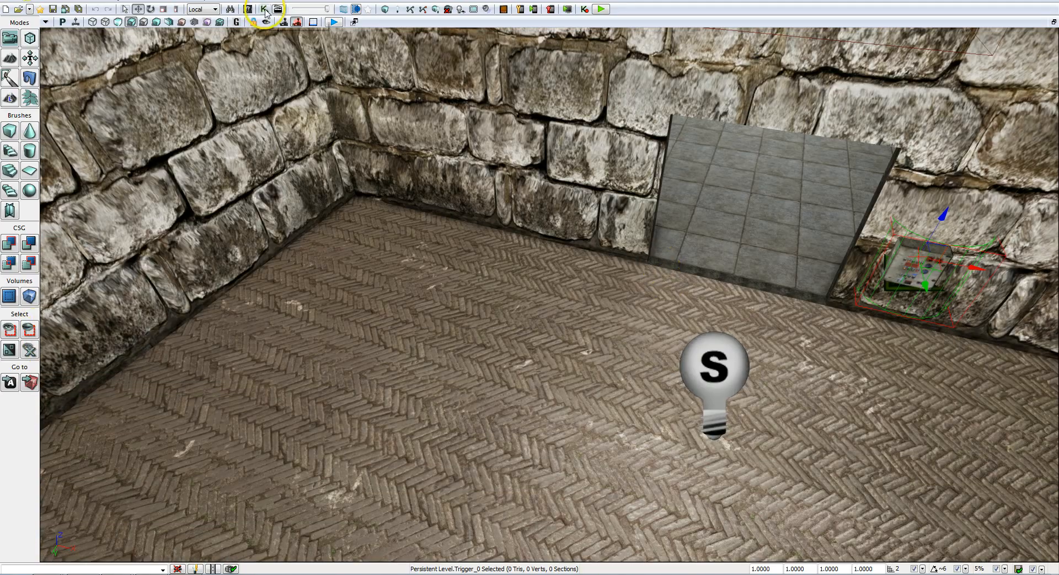
left_click(247, 9)
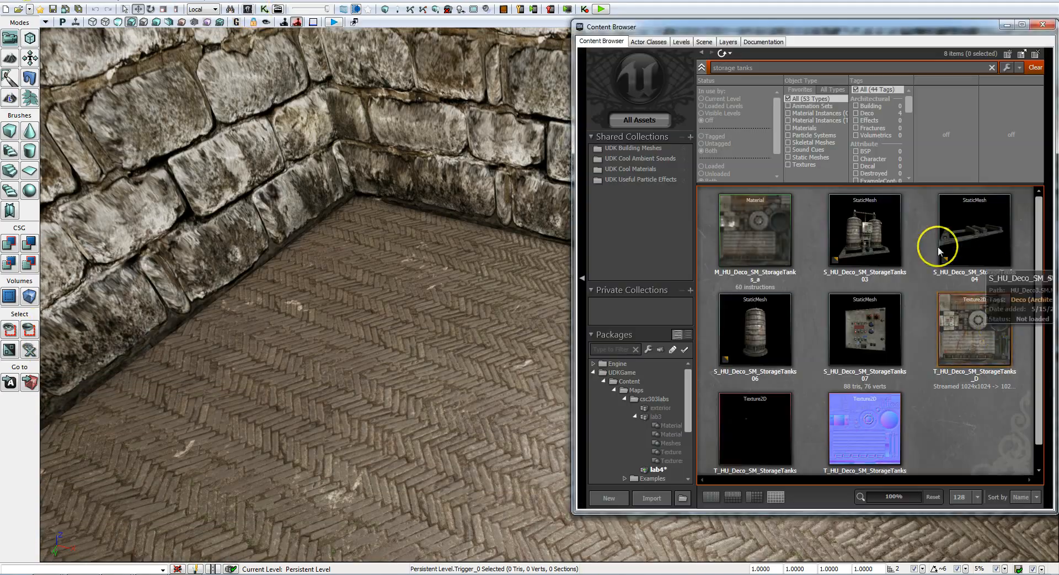
left_click(878, 334)
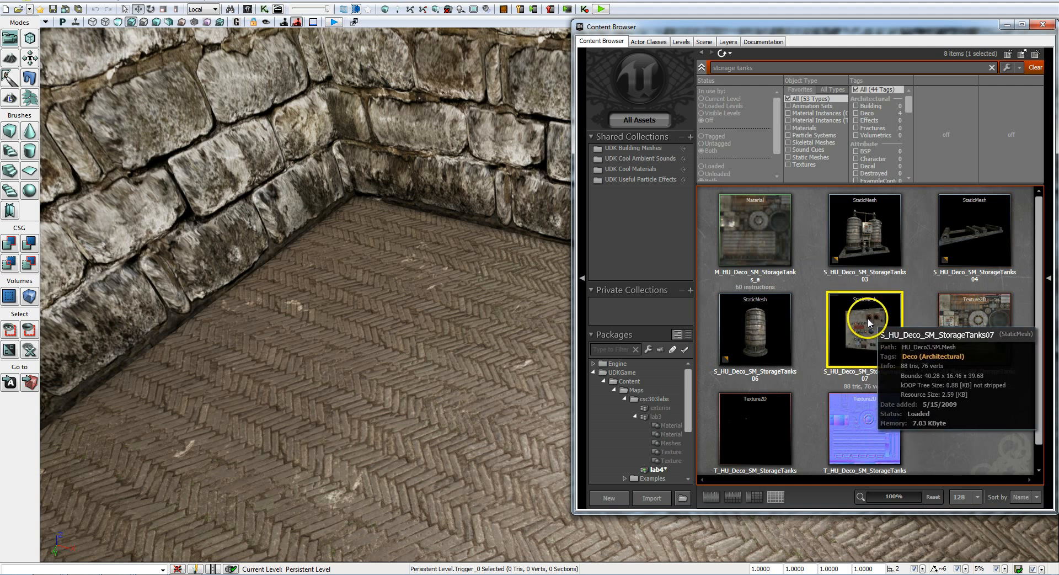
left_click(445, 302)
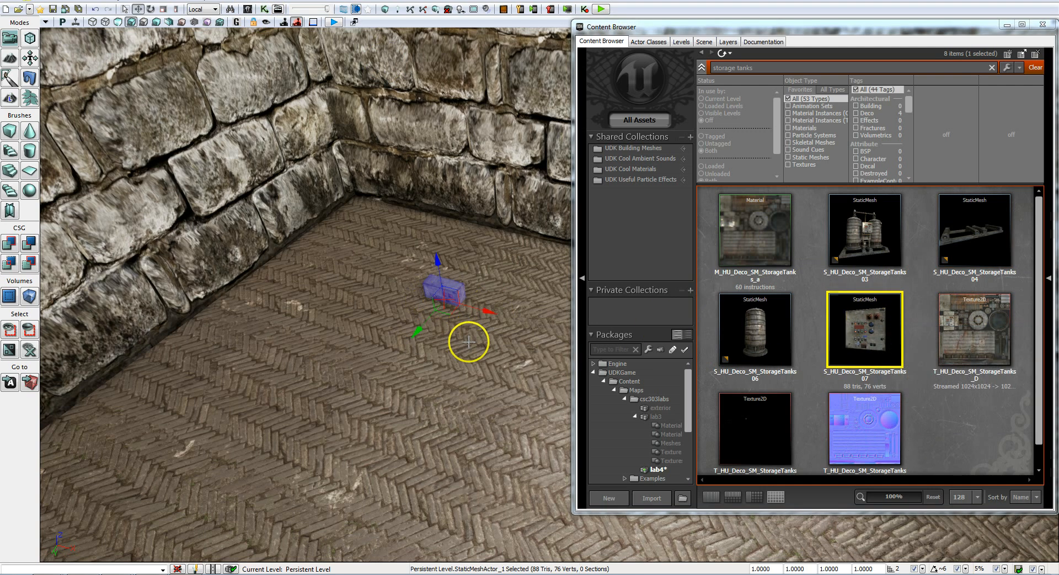
- Move the second control panel back to the wall near the corner and raise it, closing the Content Browser
left_click_drag(436, 261, 425, 162)
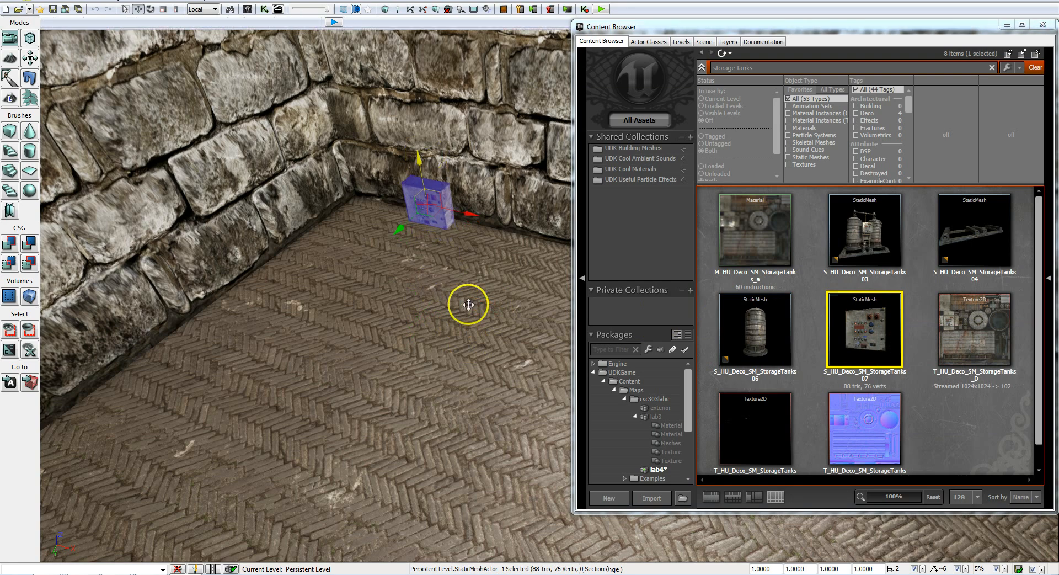
right_click(438, 323)
left_click(454, 302)
right_click(451, 310)
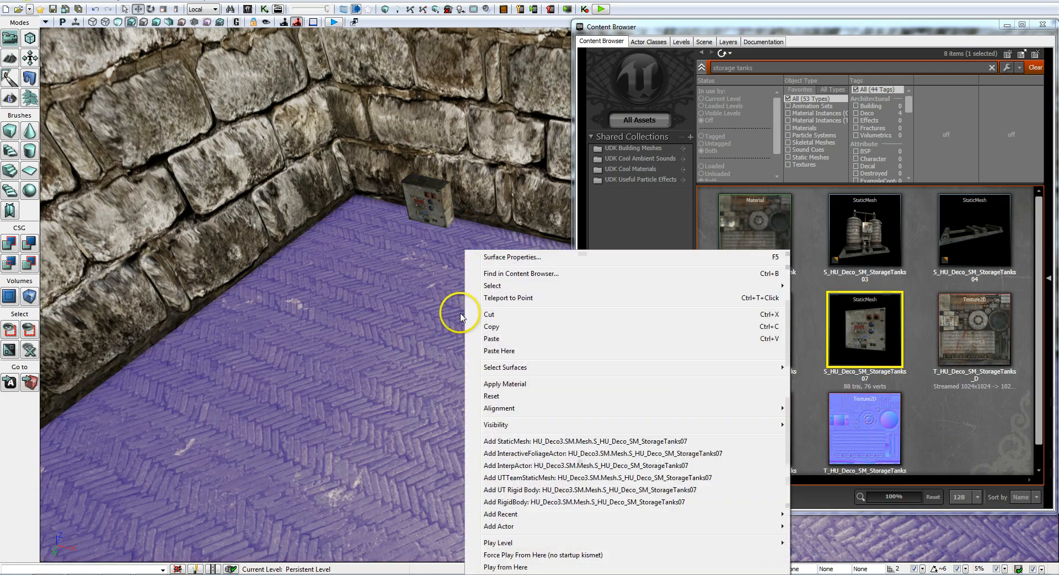
left_click(1041, 25)
left_click(1042, 24)
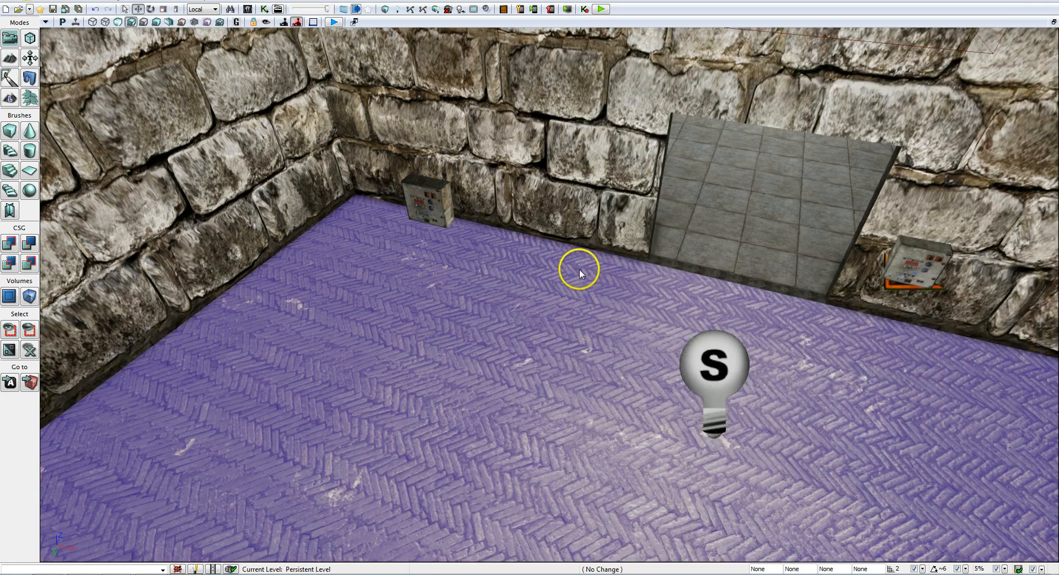
- Move the second control panel along the wall to the doorway's other side and set it at about the first panel's height
mouse_move(579, 269)
left_mouse_down()
mouse_move(622, 253)
mouse_move(546, 265)
mouse_move(579, 269)
left_mouse_up()
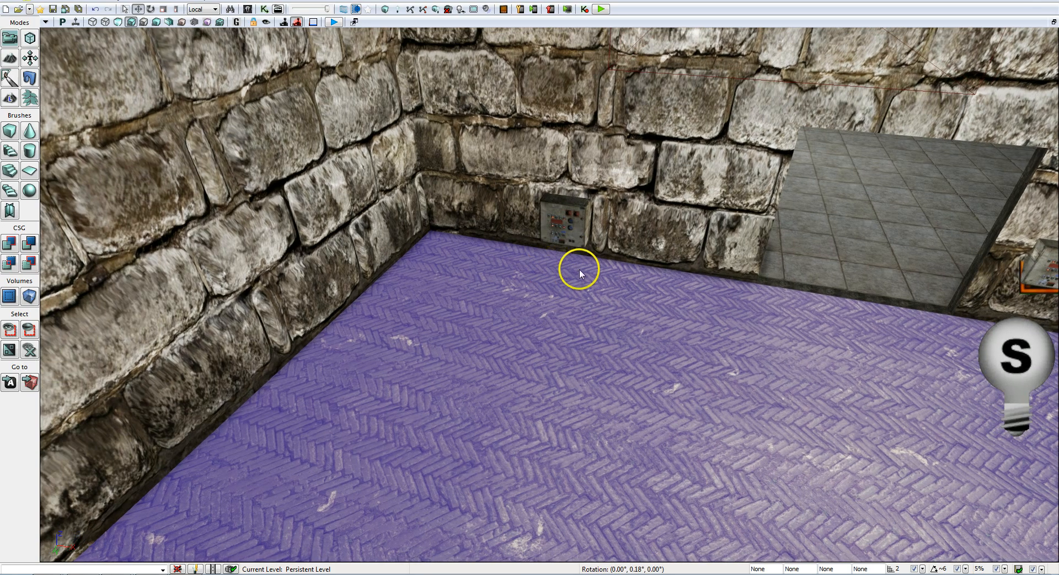
left_click(574, 215)
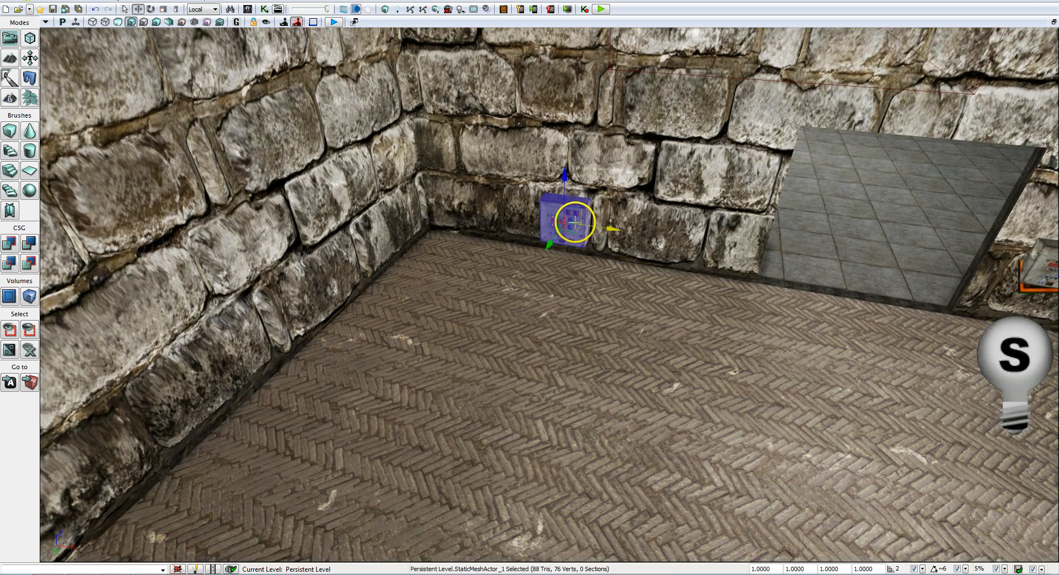
mouse_move(664, 198)
left_mouse_down()
mouse_move(571, 182)
mouse_move(662, 196)
left_mouse_up()
left_click_drag(535, 274, 832, 388)
right_click_drag(833, 388, 990, 401)
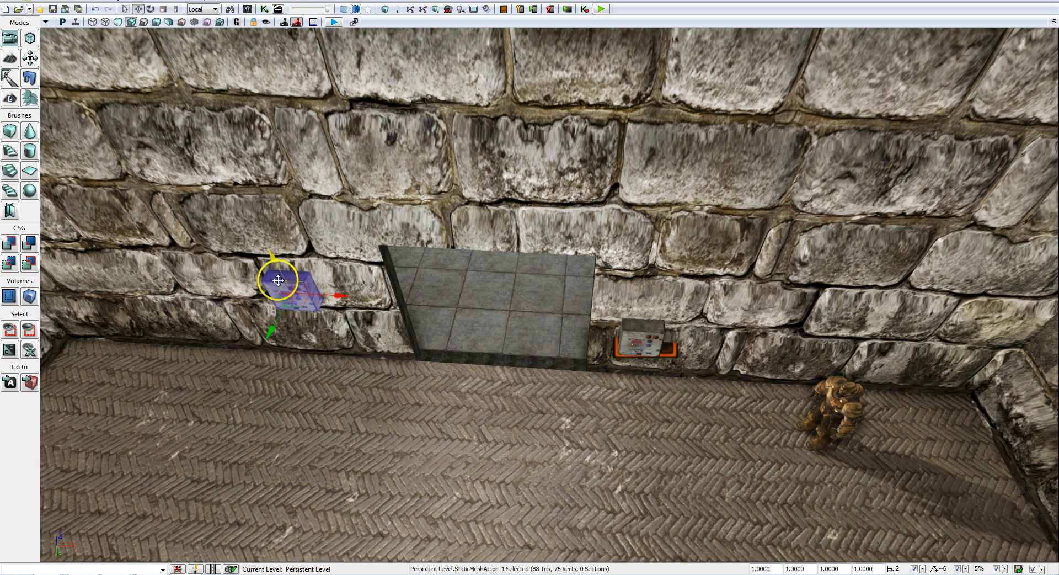
left_click_drag(276, 267, 282, 294)
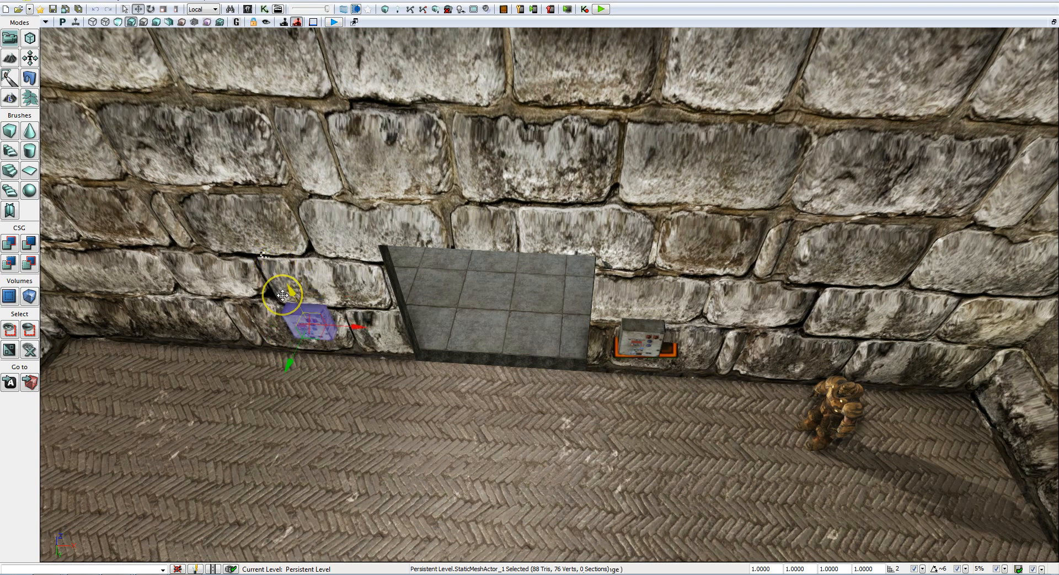
mouse_move(487, 404)
right_mouse_down()
mouse_move(437, 378)
mouse_move(469, 395)
right_mouse_up()
key("s")
right_click_drag(429, 450, 433, 426)
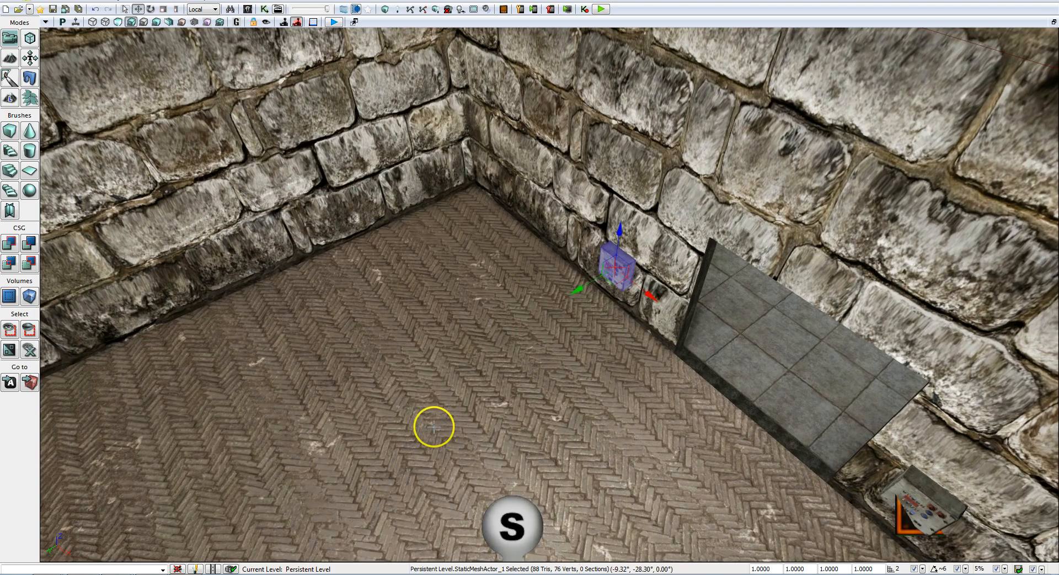
- Add a Trigger actor on the brick floor in front of the second control panel
right_click(449, 359)
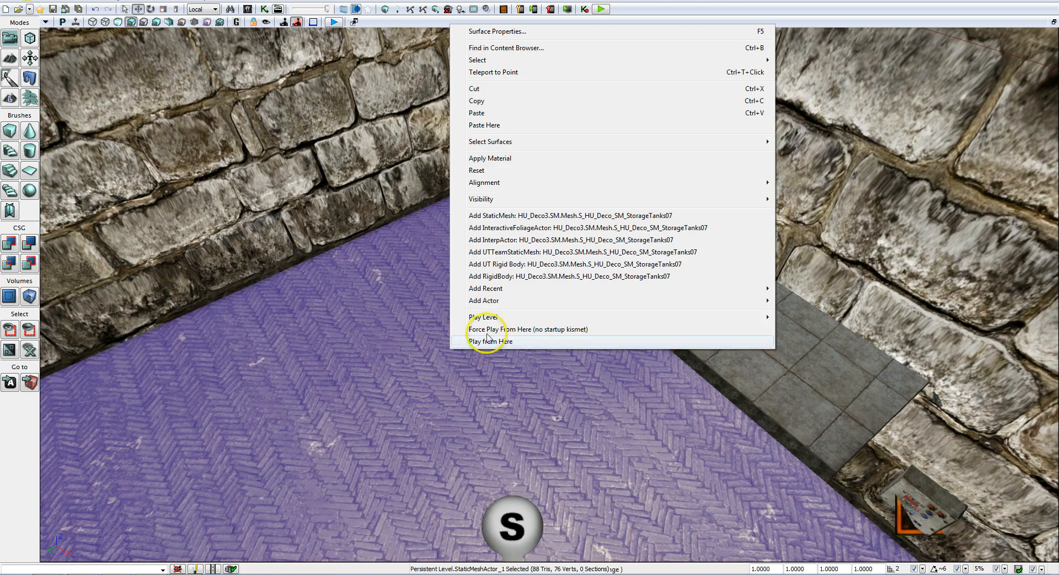
mouse_move(504, 300)
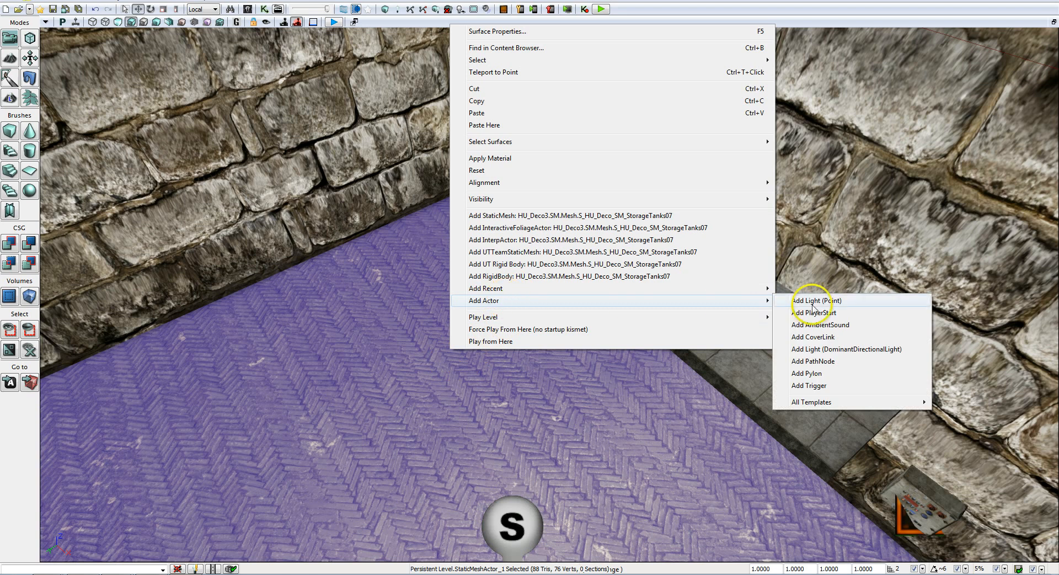
left_click(825, 389)
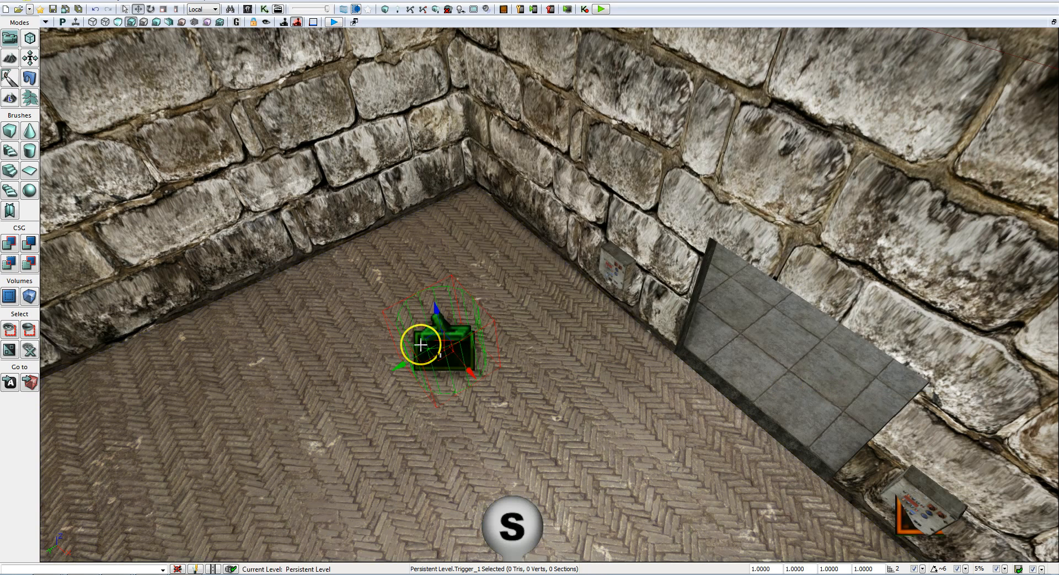
- Move the new trigger against the wall so it surrounds the second control panel, adjusting its height and depth
left_click_drag(403, 364, 651, 308)
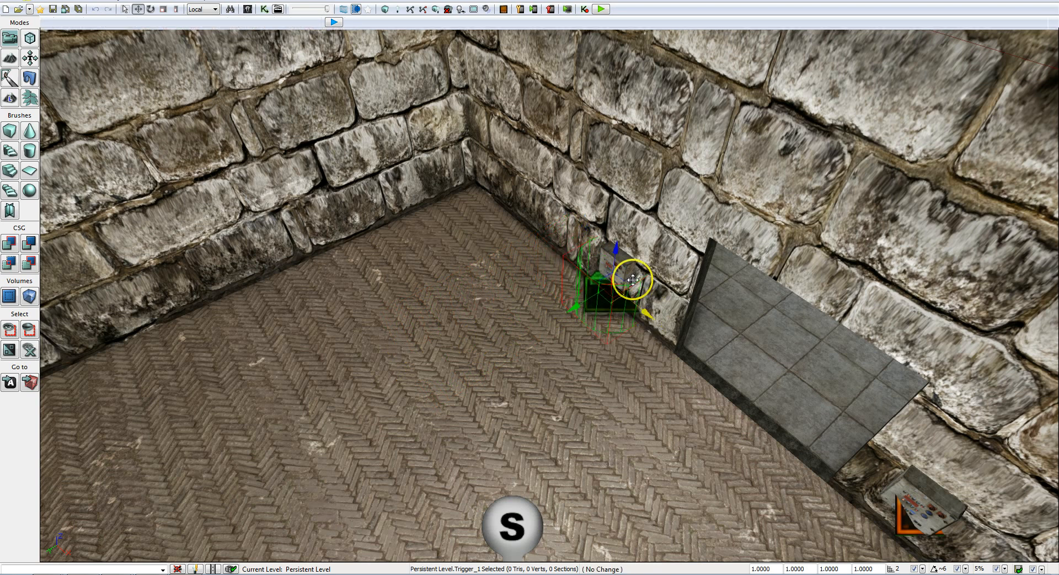
mouse_move(611, 260)
left_mouse_down()
mouse_move(615, 239)
mouse_move(610, 260)
left_mouse_up()
left_click_drag(605, 325, 607, 303)
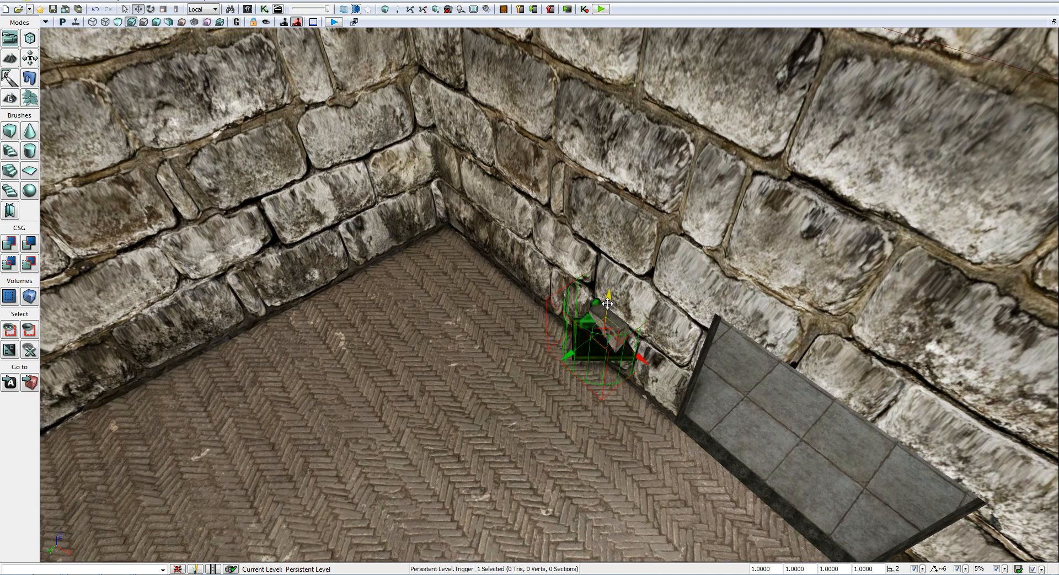
left_click(569, 359)
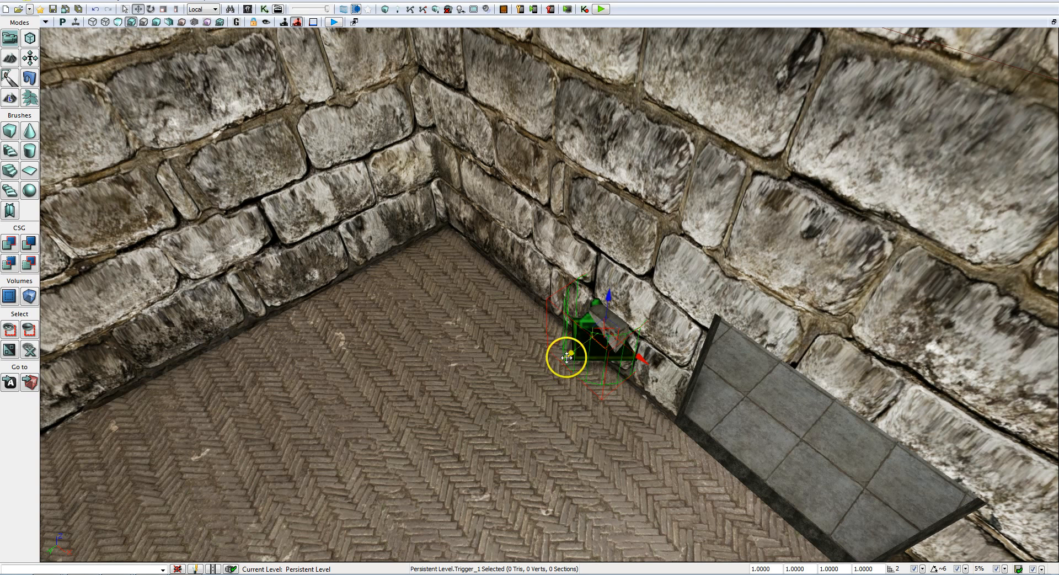
left_click_drag(567, 358, 570, 355)
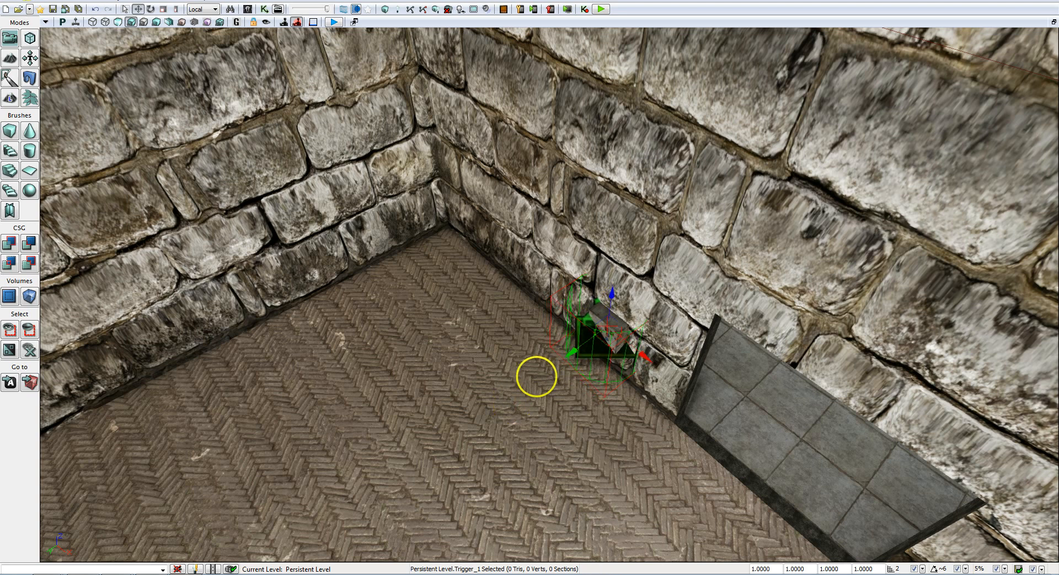
- Open Kismet and add a Used event for Trigger_1 below the existing Hello World sequence
right_click_drag(537, 376, 512, 405)
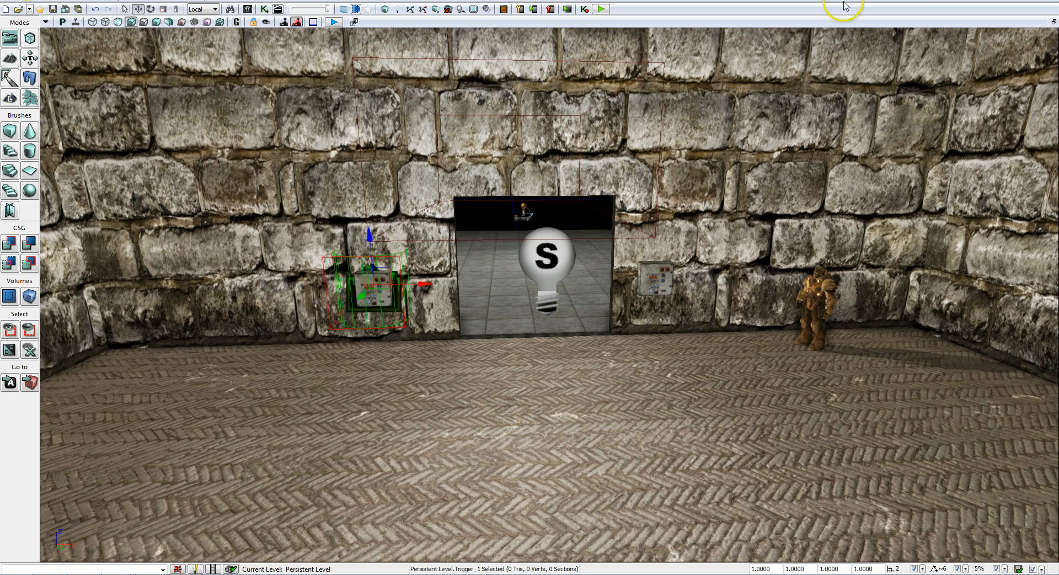
left_click(265, 10)
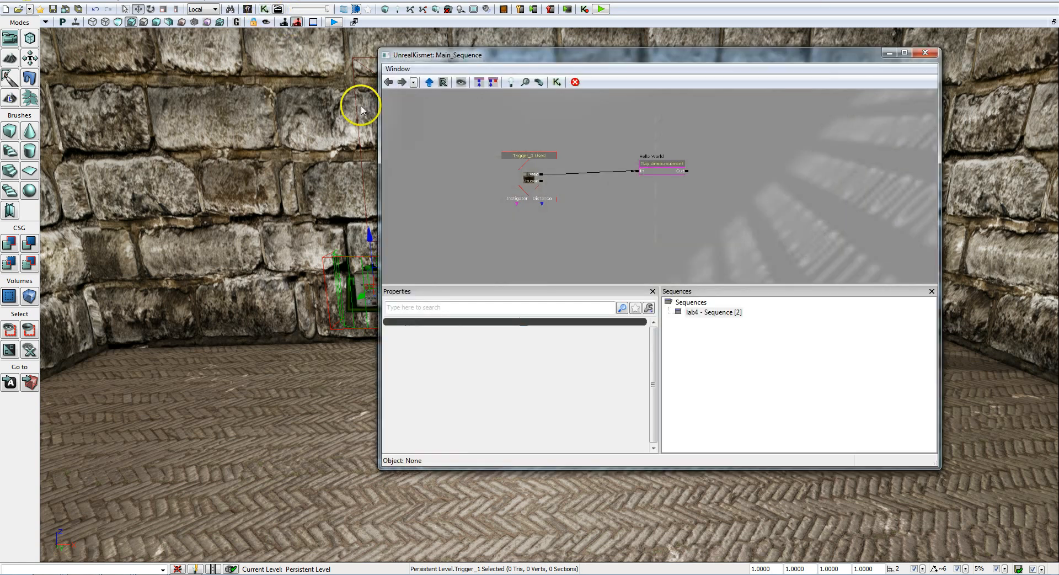
left_click_drag(475, 204, 468, 156)
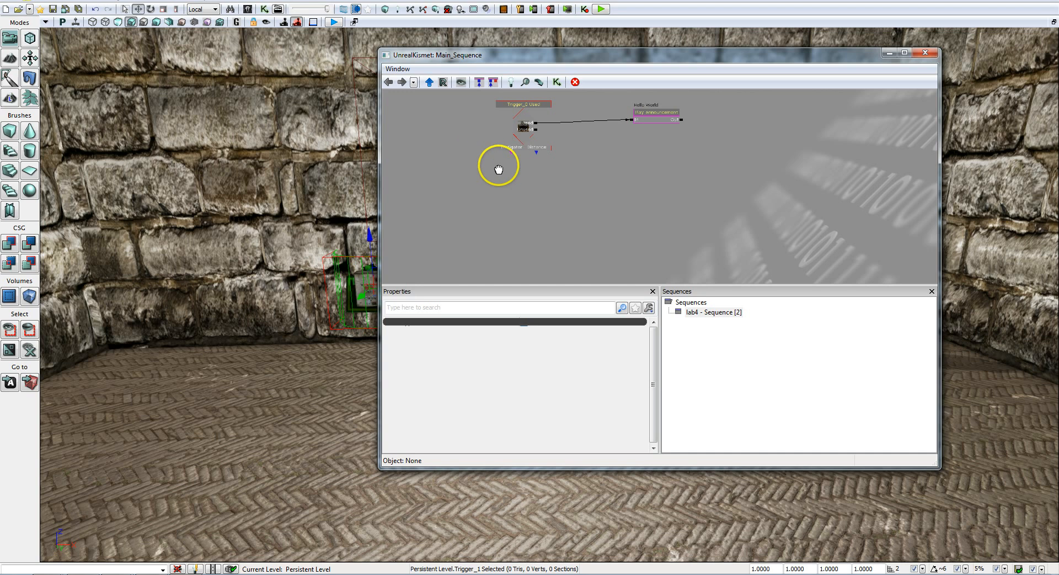
right_click(521, 188)
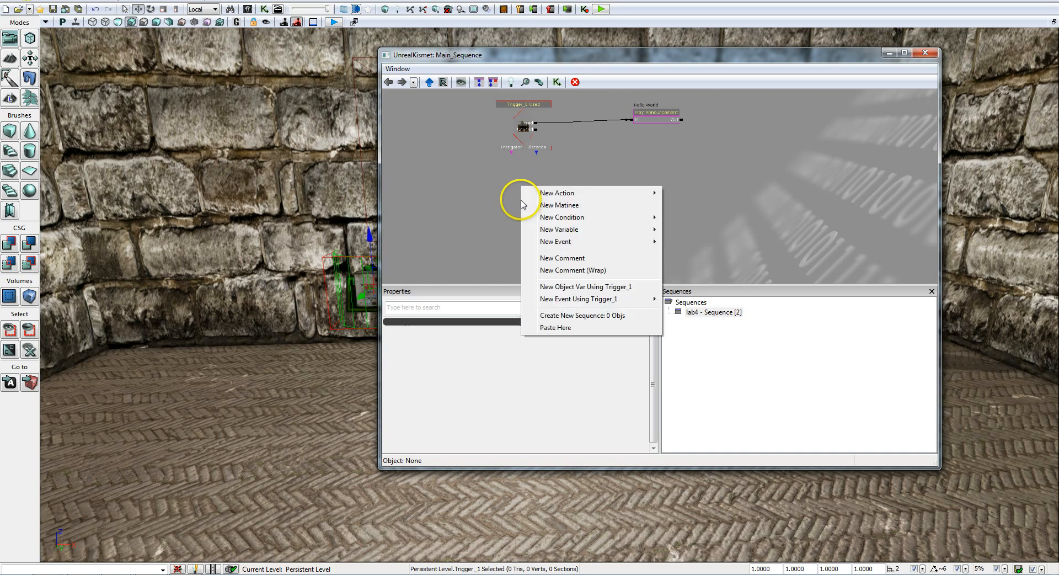
mouse_move(588, 304)
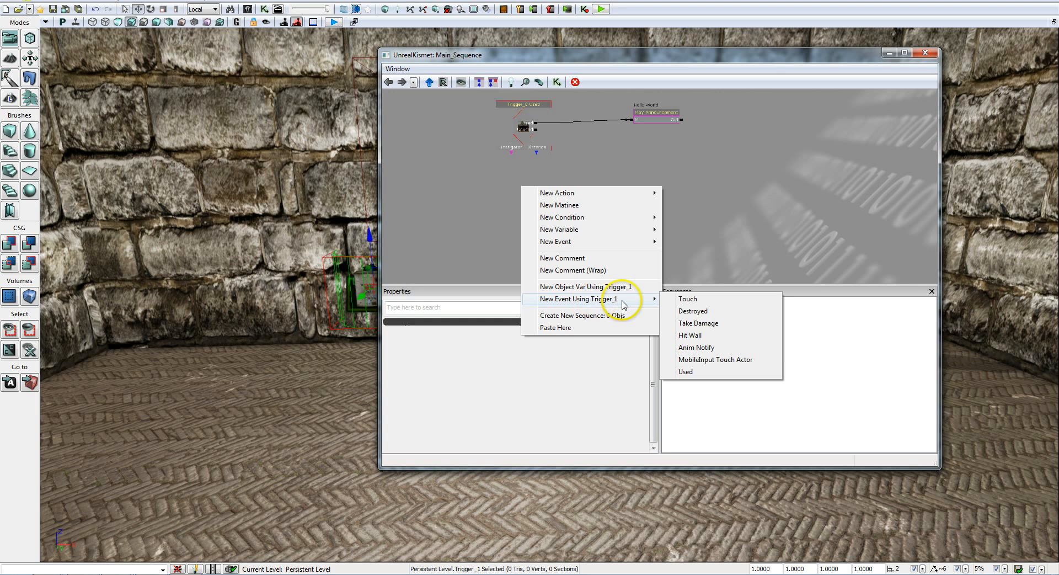
left_click(686, 372)
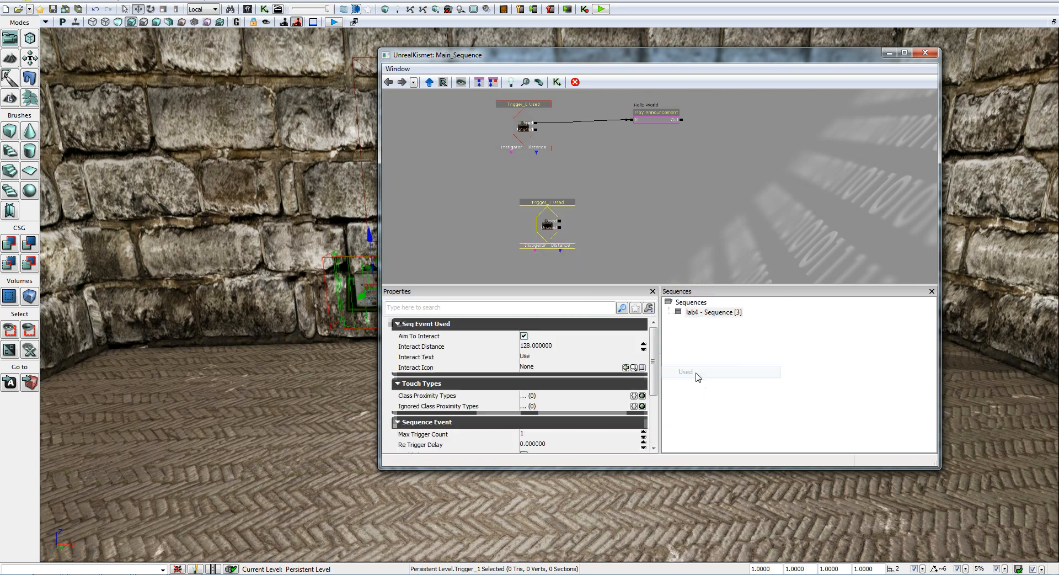
- Reposition the Trigger_1 Used event slightly below the Trigger_2 sequence and minimize the Kismet window
left_click_drag(549, 205, 606, 214)
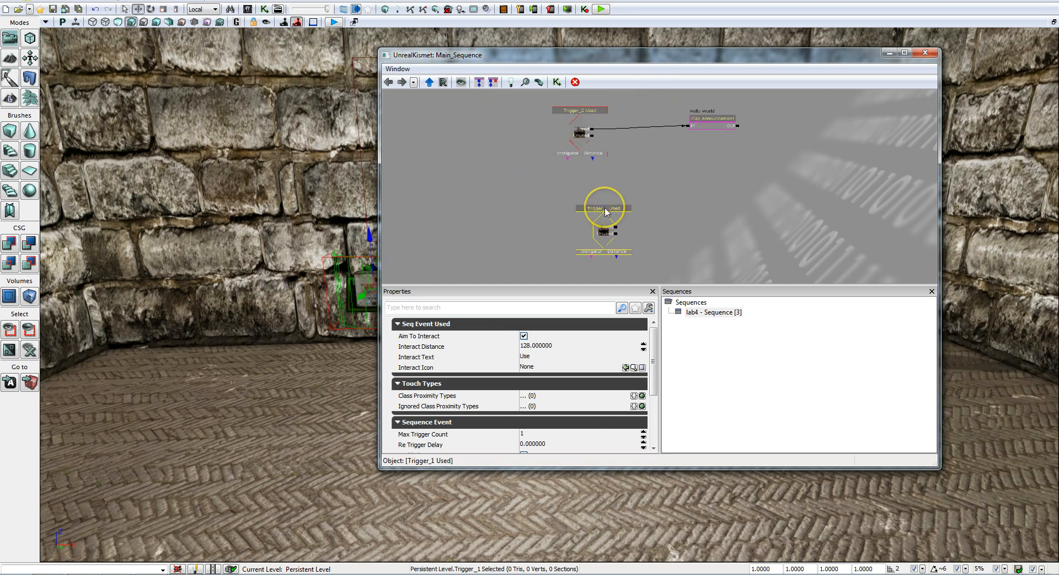
left_click(671, 193)
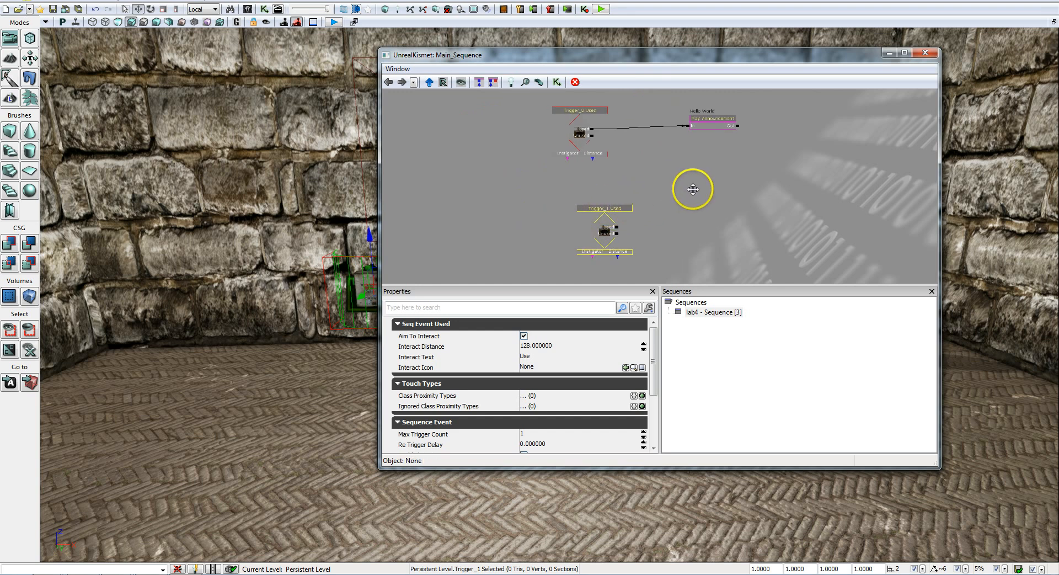
left_click(602, 209)
left_click(602, 209)
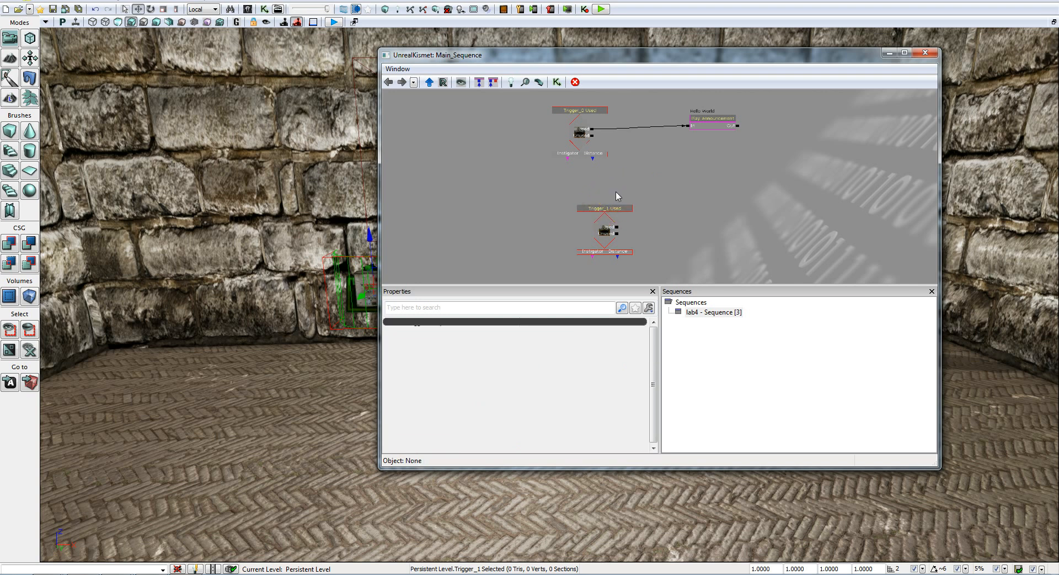
left_click_drag(758, 60, 741, 75)
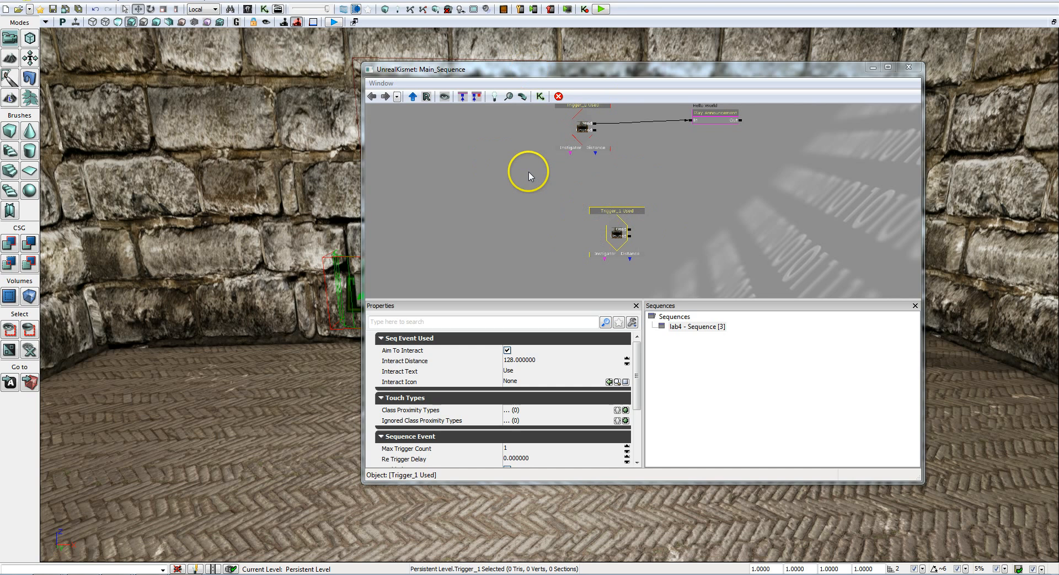
left_click_drag(512, 181, 495, 196)
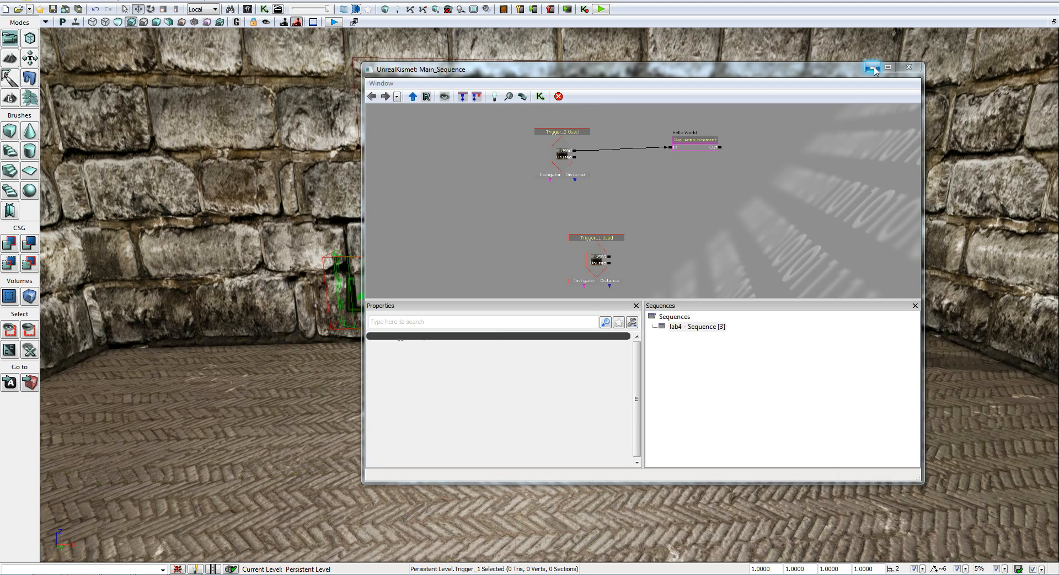
left_click(876, 70)
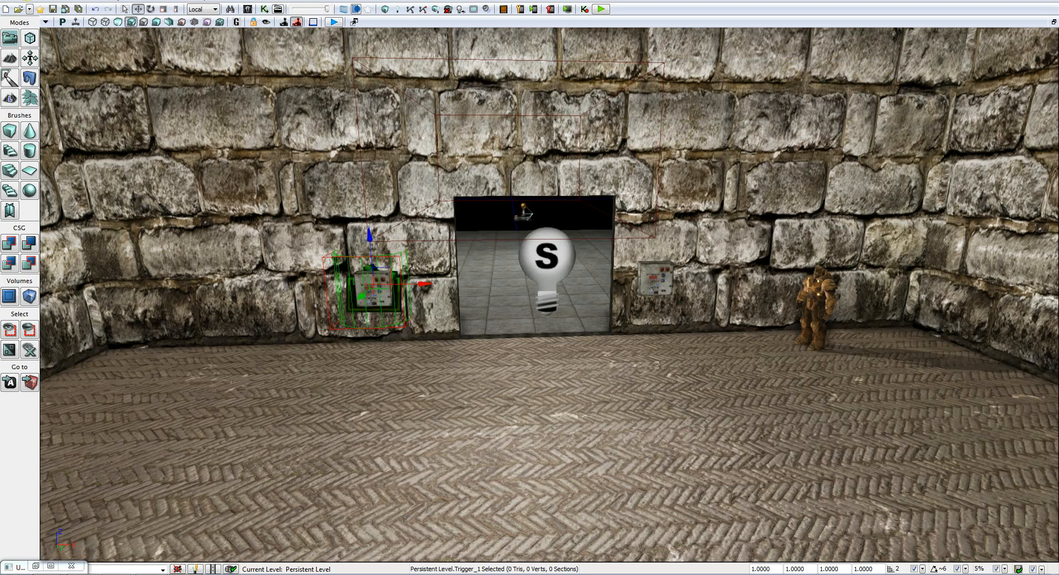
- Place a CameraActor from the Common actor classes on the brick floor in front of the second control panel and raise it
left_click(276, 9)
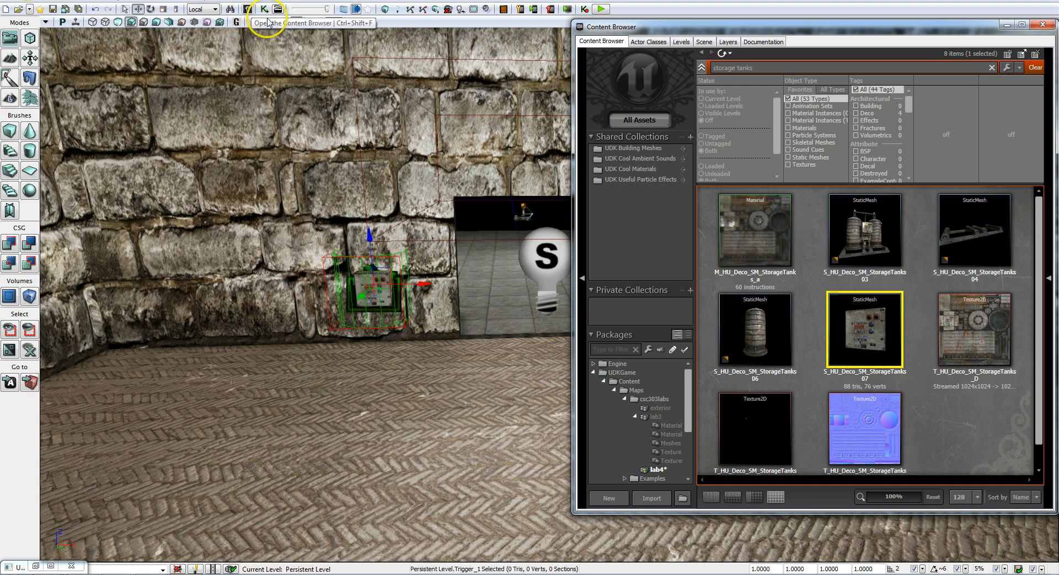
left_click(654, 44)
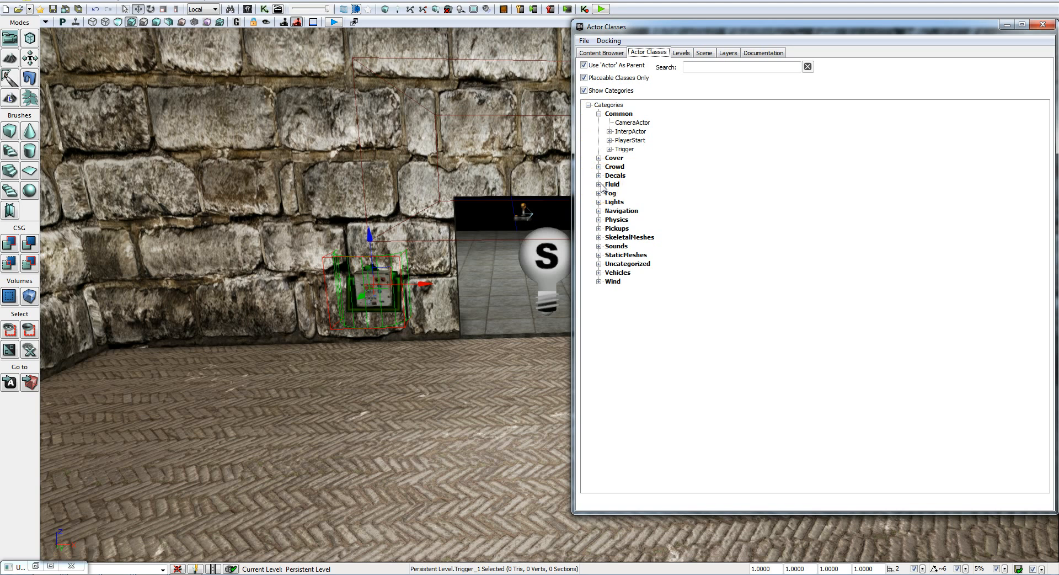
left_click(646, 125)
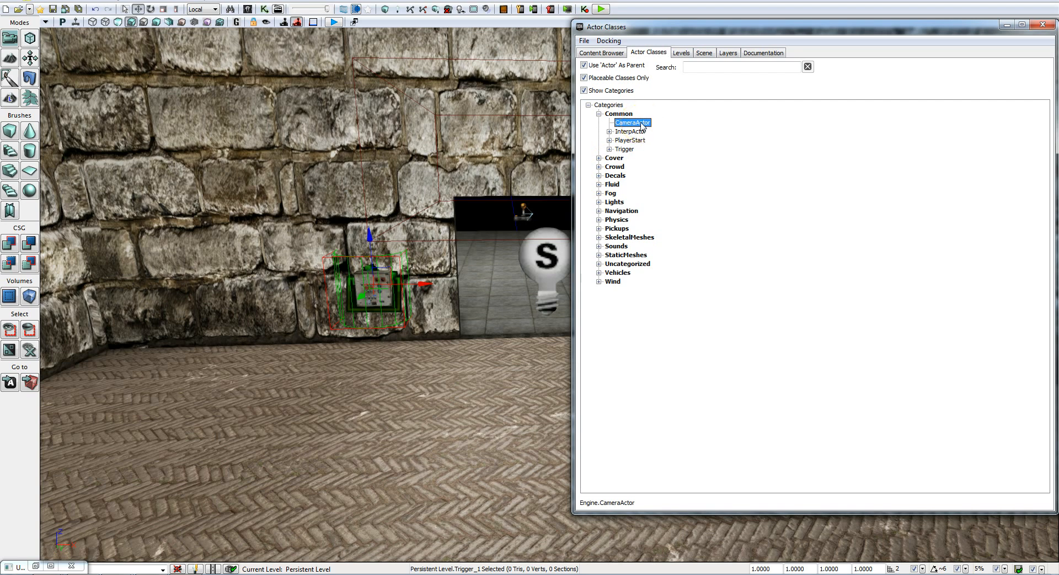
left_click_drag(650, 122, 366, 472)
left_click(293, 448)
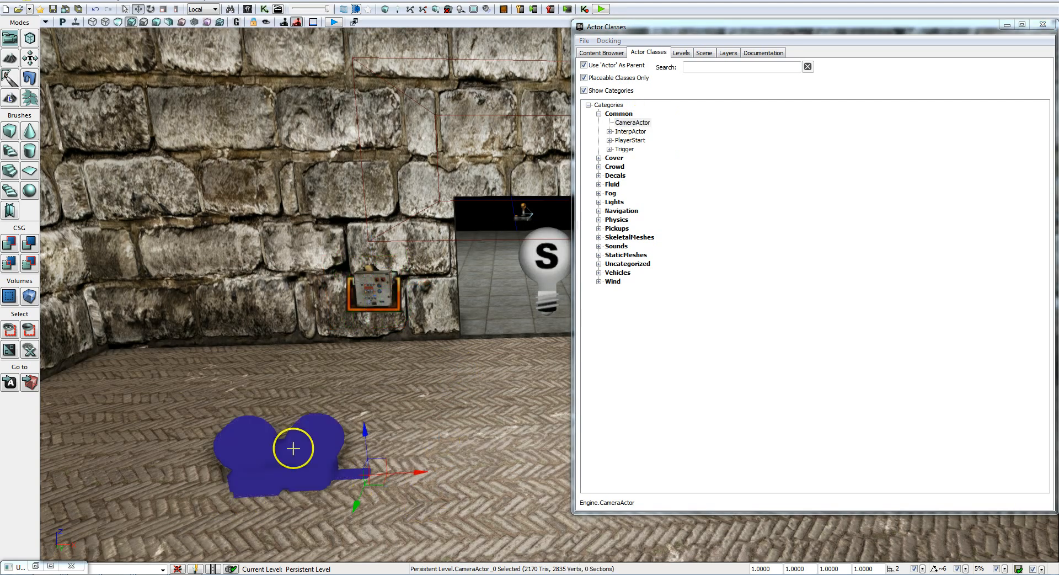
left_click_drag(362, 433, 350, 322)
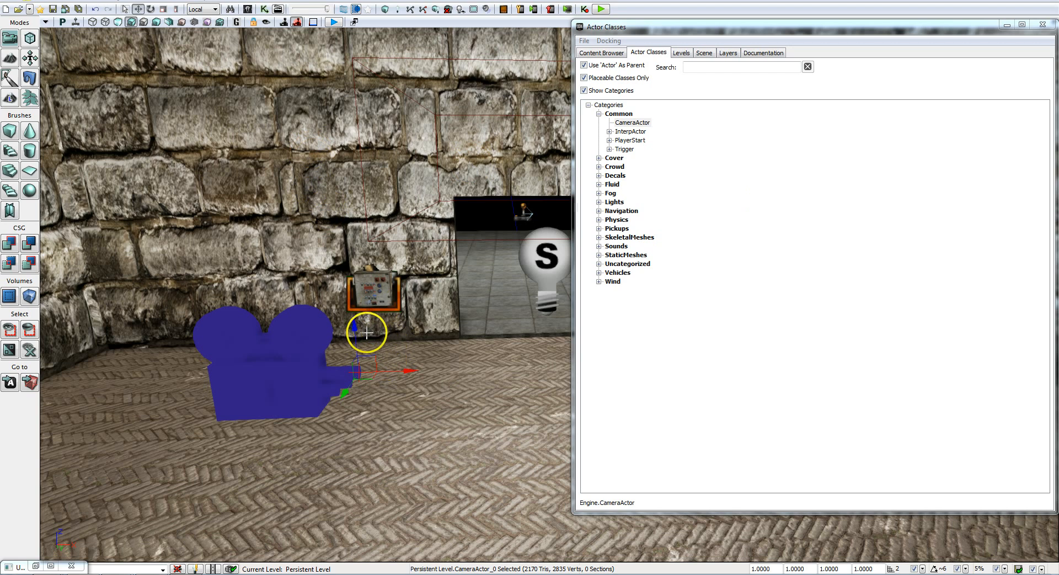
- Lock the selected camera actor to the viewport camera, reposition it by steering the view toward the panel wall, and clear the wall selection
left_click(266, 22)
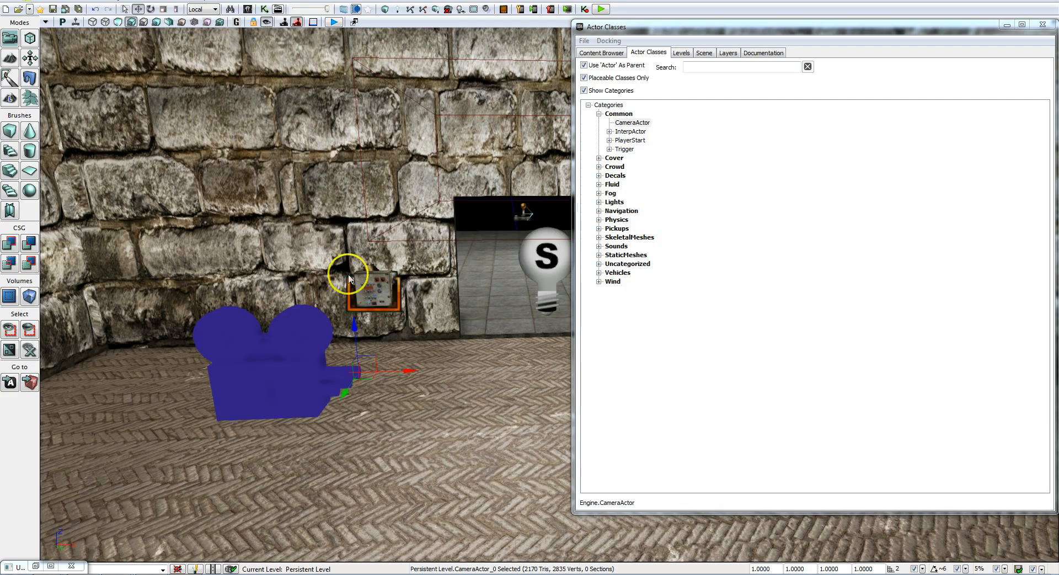
right_click_drag(316, 256, 352, 214)
left_click(307, 241)
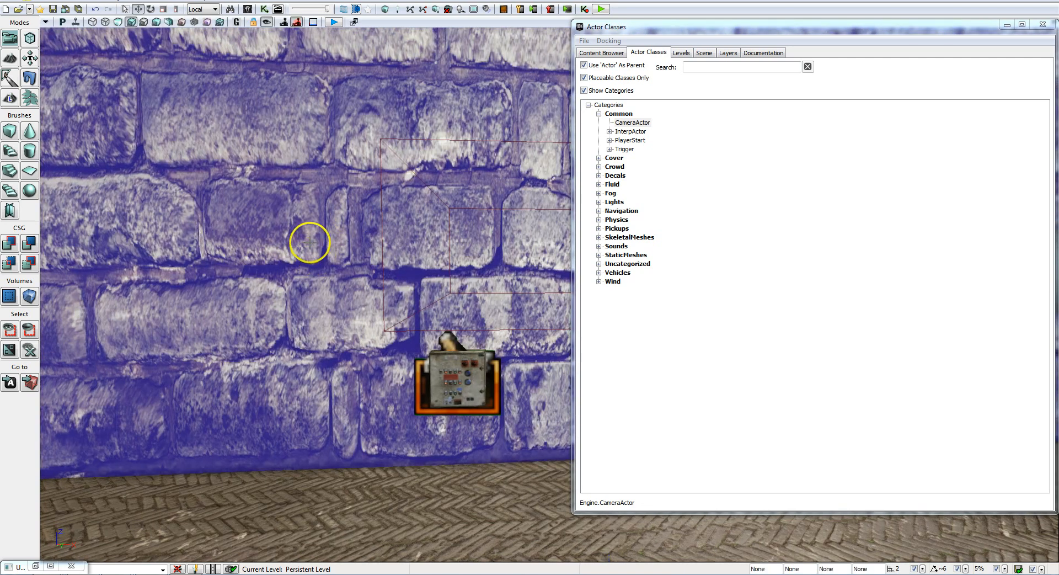
right_click_drag(287, 233, 341, 236)
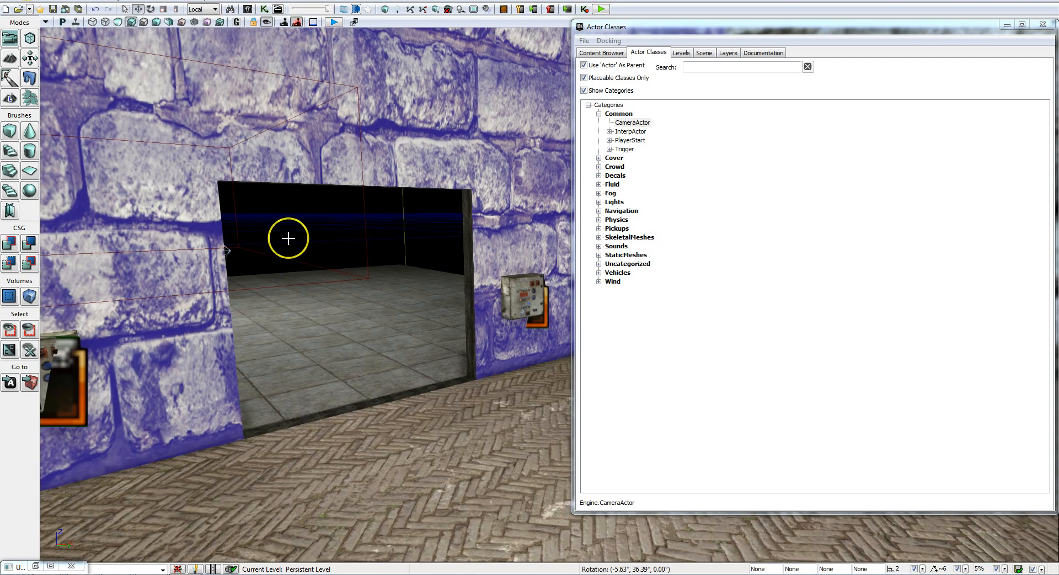
key("Escape")
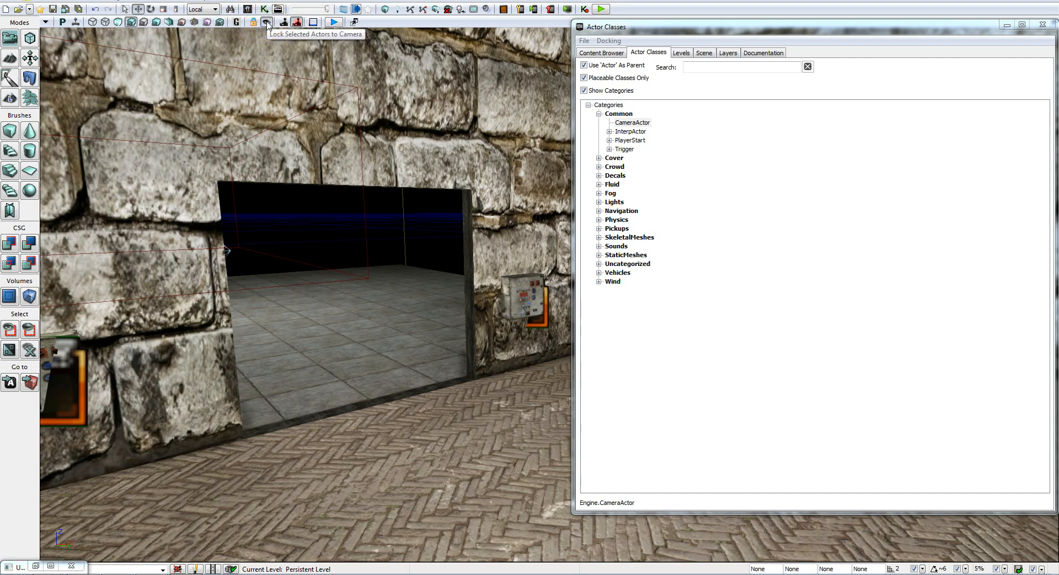
- Select the repositioned CameraActor in the room and close the Actor Classes window
left_click_drag(348, 168, 172, 257)
left_click(374, 241)
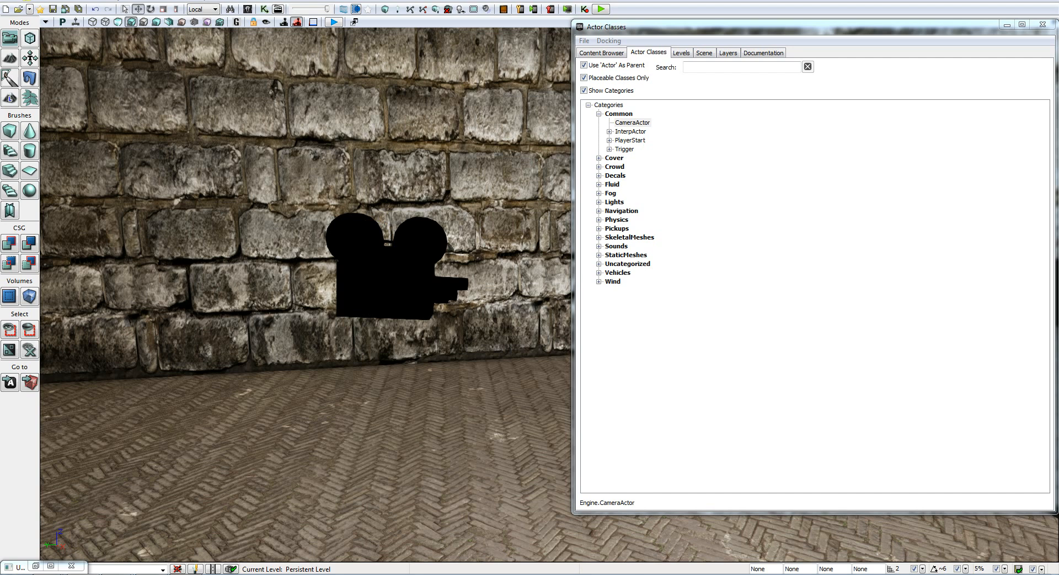
left_click(374, 274)
left_click(1042, 25)
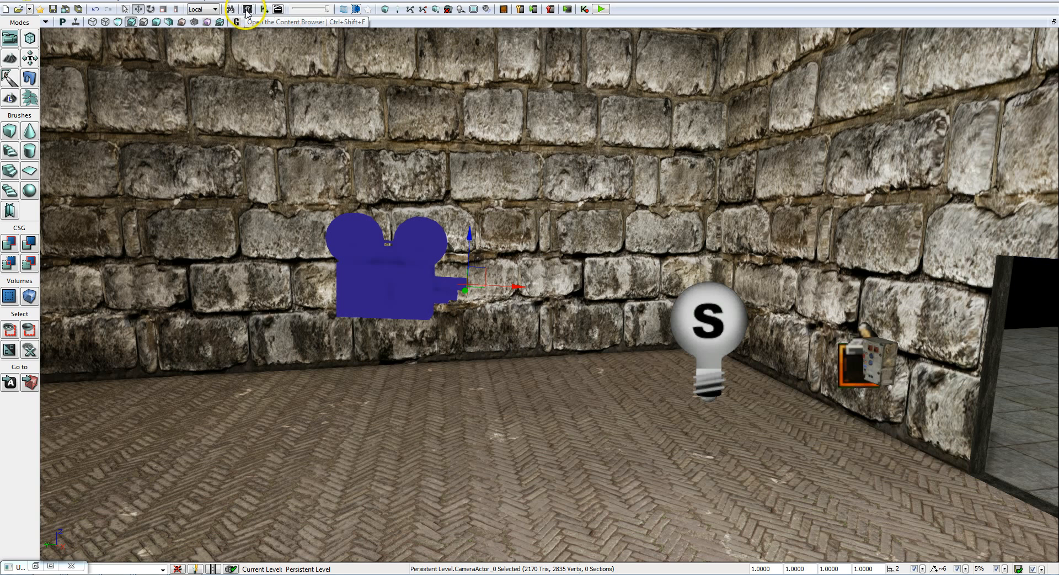
- Reopen the Kismet sequence and add a Set Camera Target action beside the Trigger_1 Used event
left_click(265, 9)
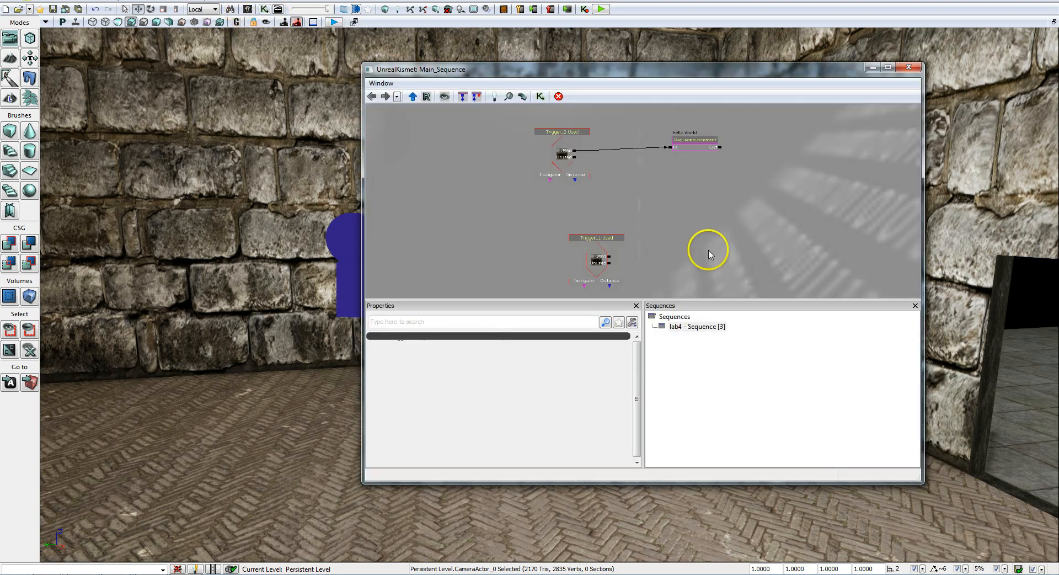
left_click_drag(705, 253, 691, 188)
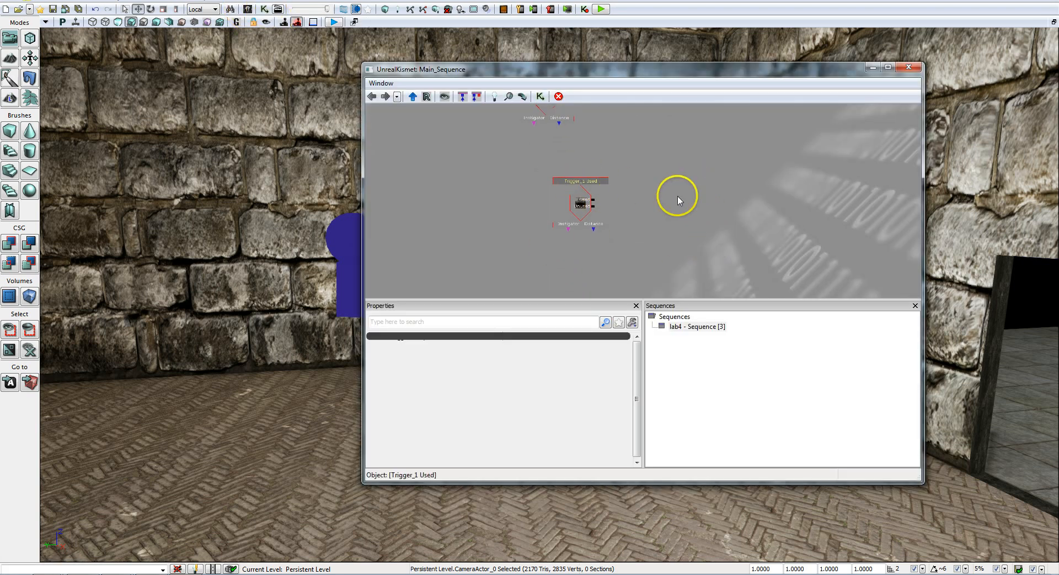
right_click(696, 199)
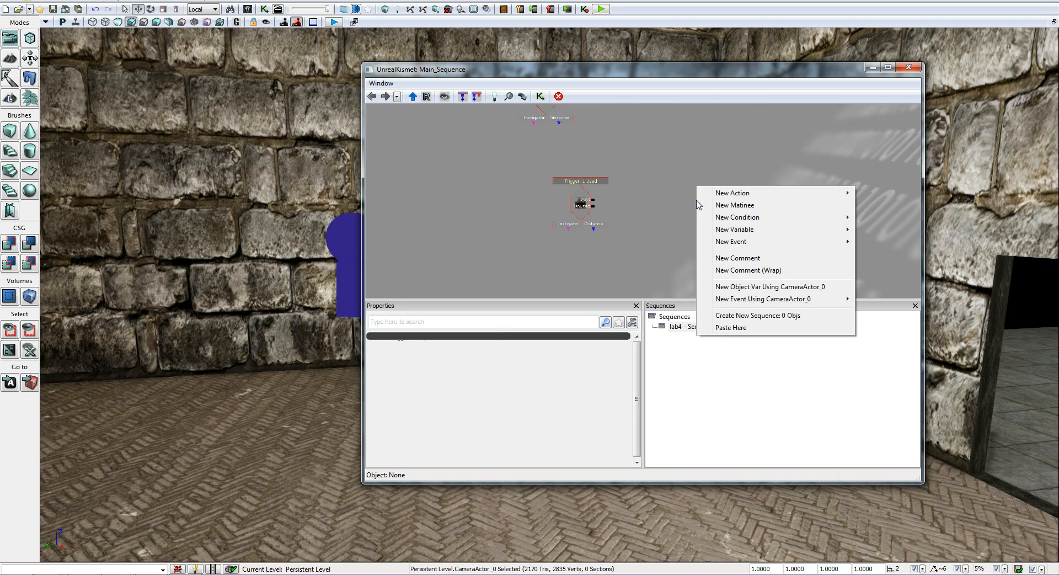
key("Escape")
right_click_drag(672, 171, 670, 155)
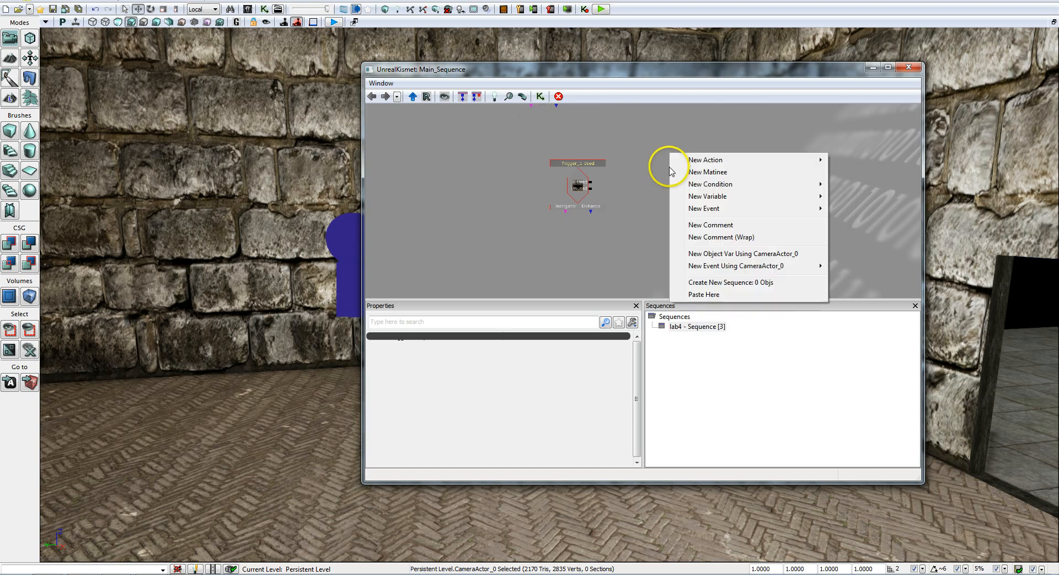
mouse_move(711, 162)
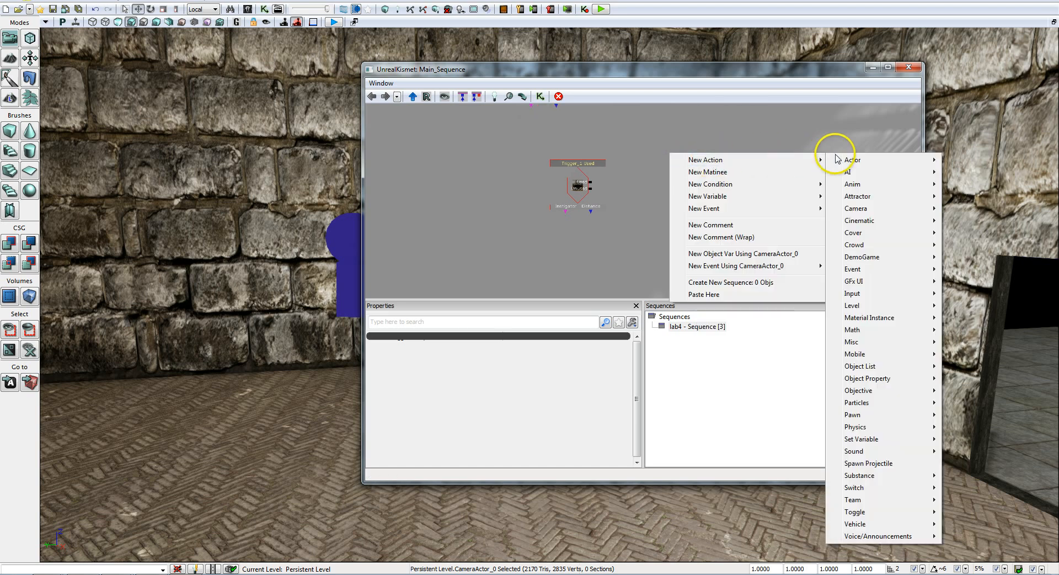
mouse_move(863, 211)
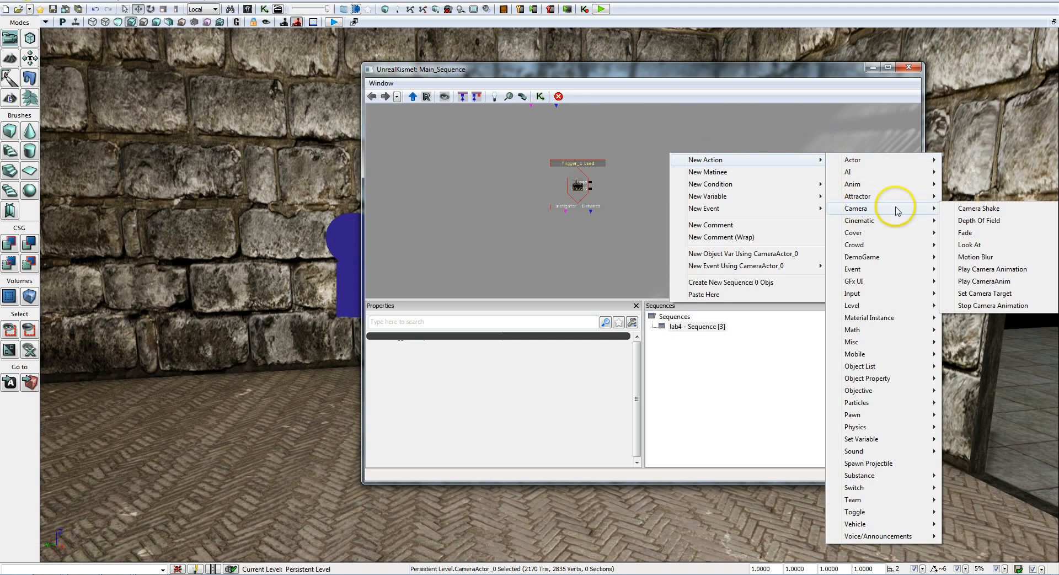
left_click(984, 293)
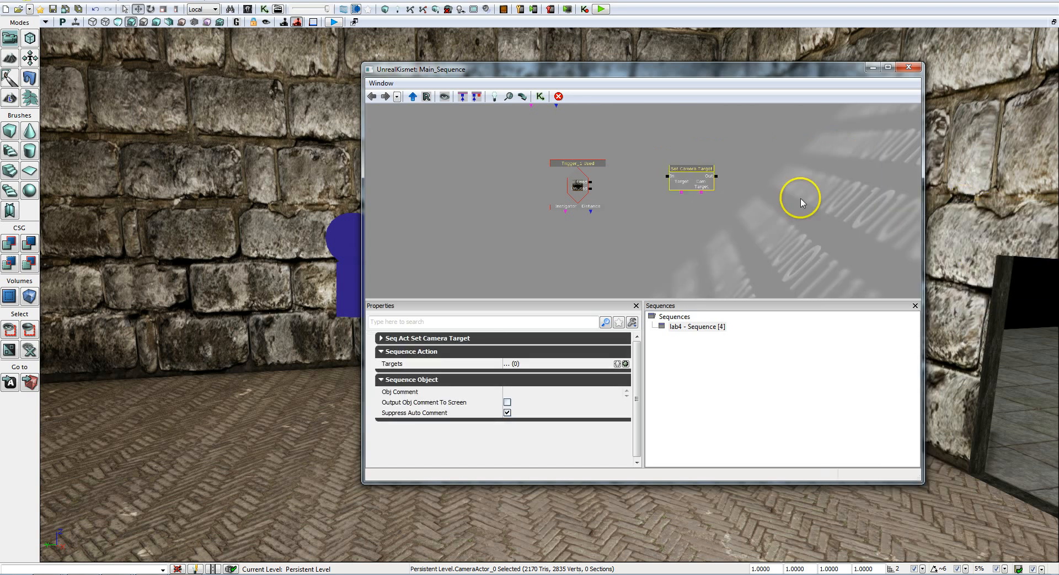
- Add an Attach to Actor action beyond the Set Camera Target node
left_click_drag(799, 197, 626, 246)
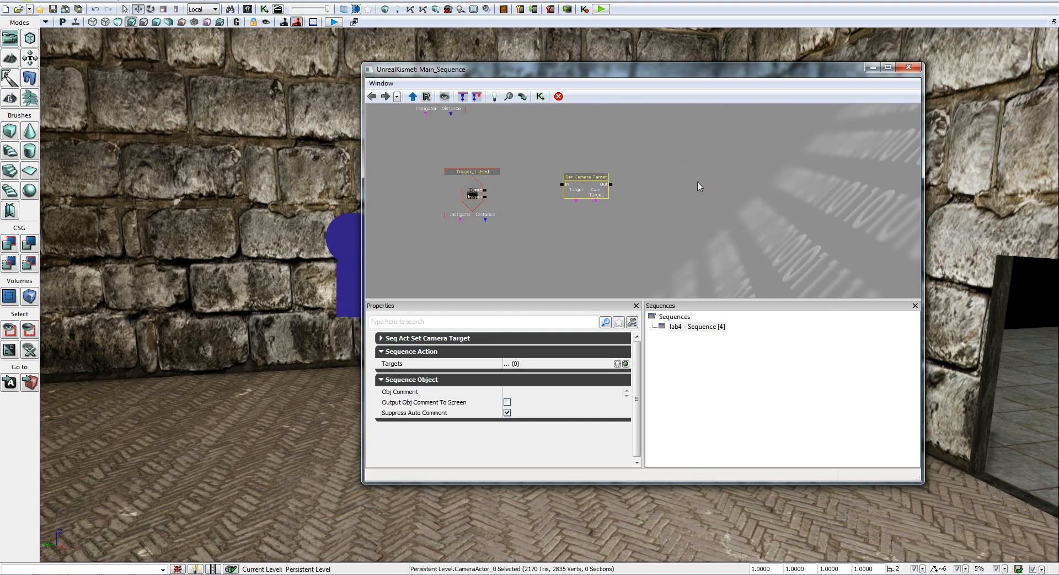
left_click_drag(666, 182, 644, 170)
right_click(644, 170)
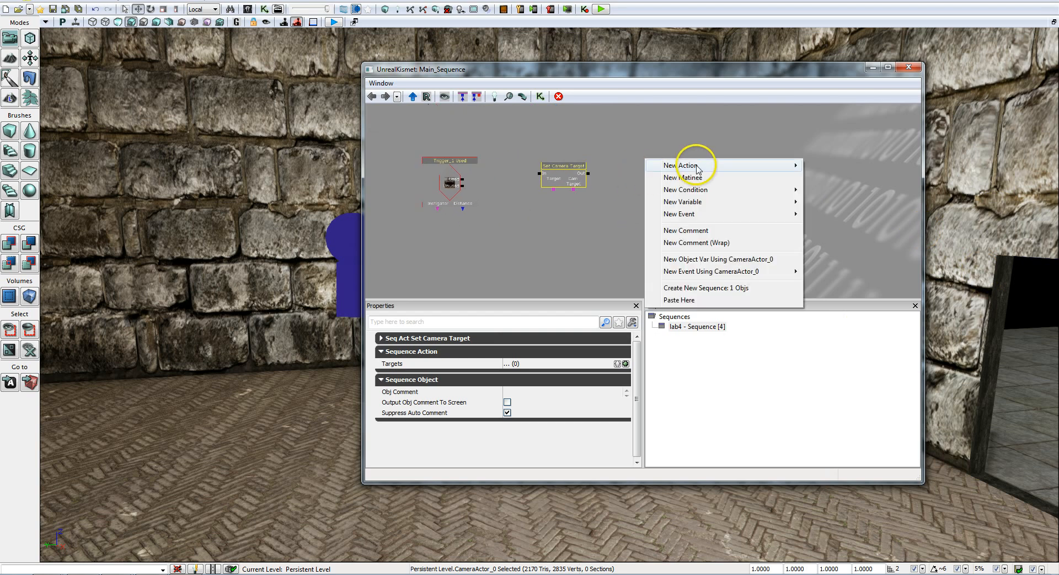
mouse_move(696, 165)
left_click(763, 168)
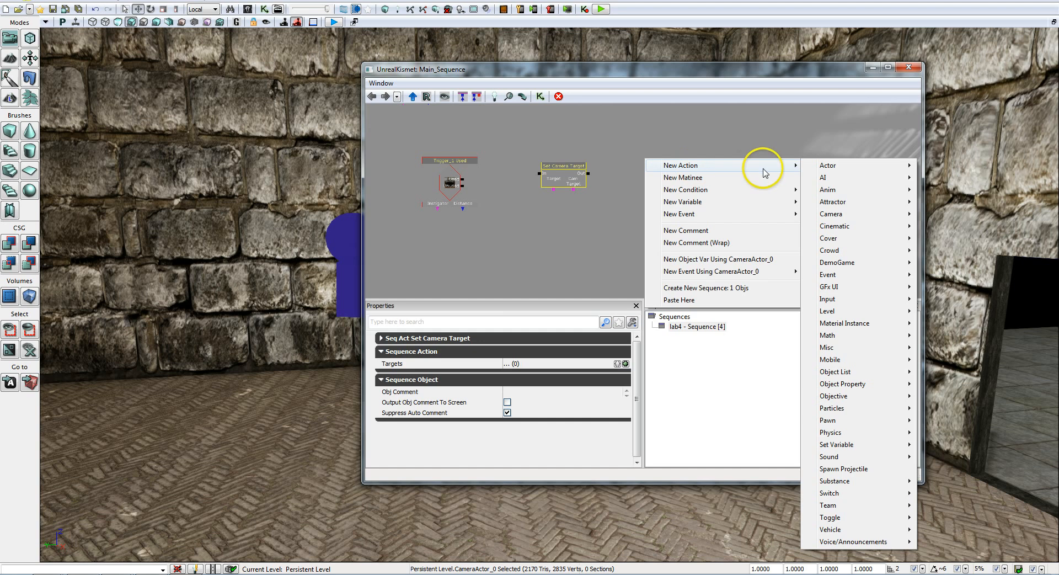
left_click(839, 167)
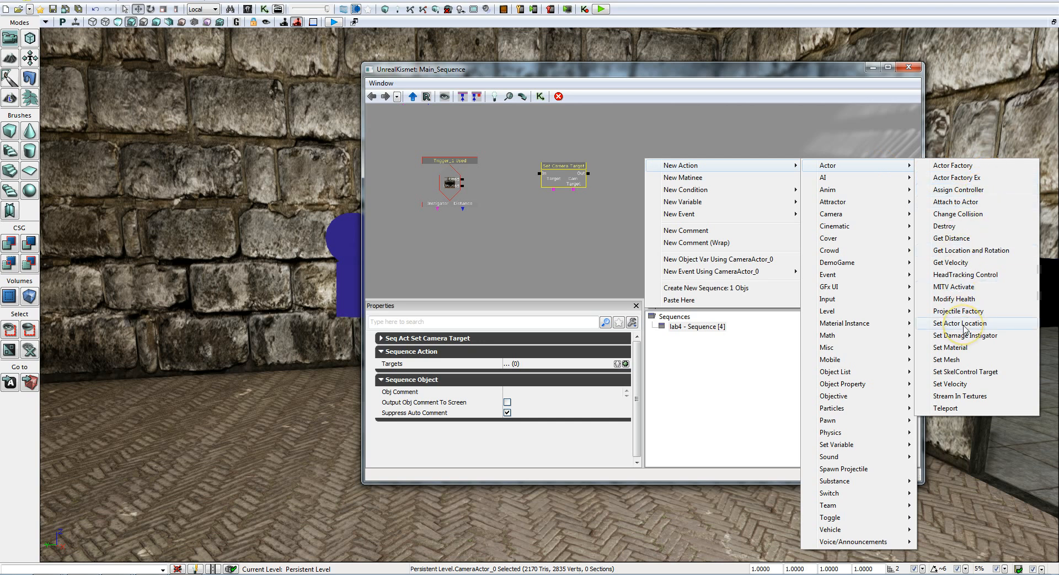
left_click(963, 202)
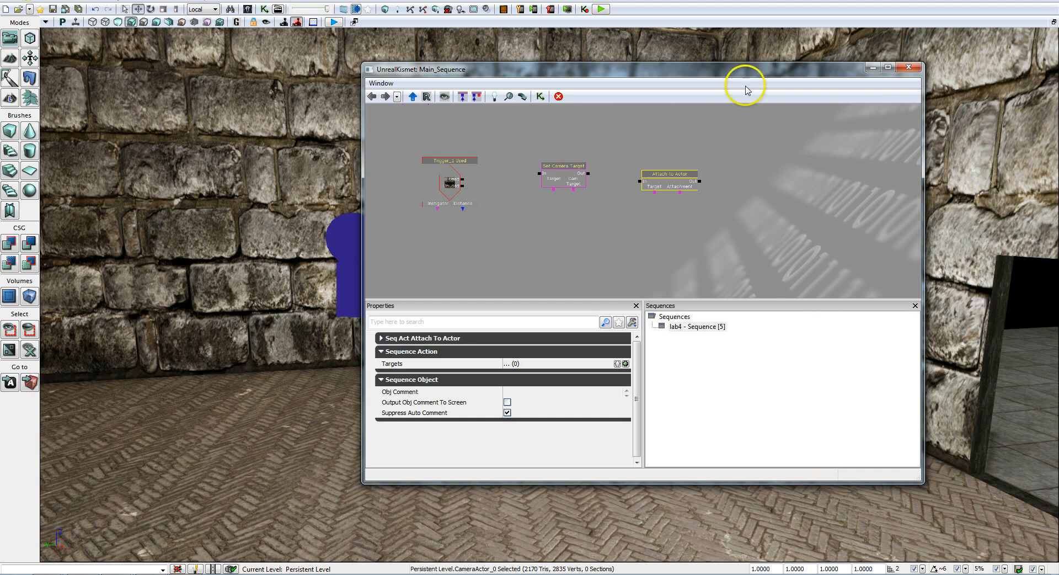
- Wire the Trigger_1 Used output to Set Camera Target's In, and Set Camera Target's Out to Attach to Actor's In
left_click_drag(462, 181, 539, 172)
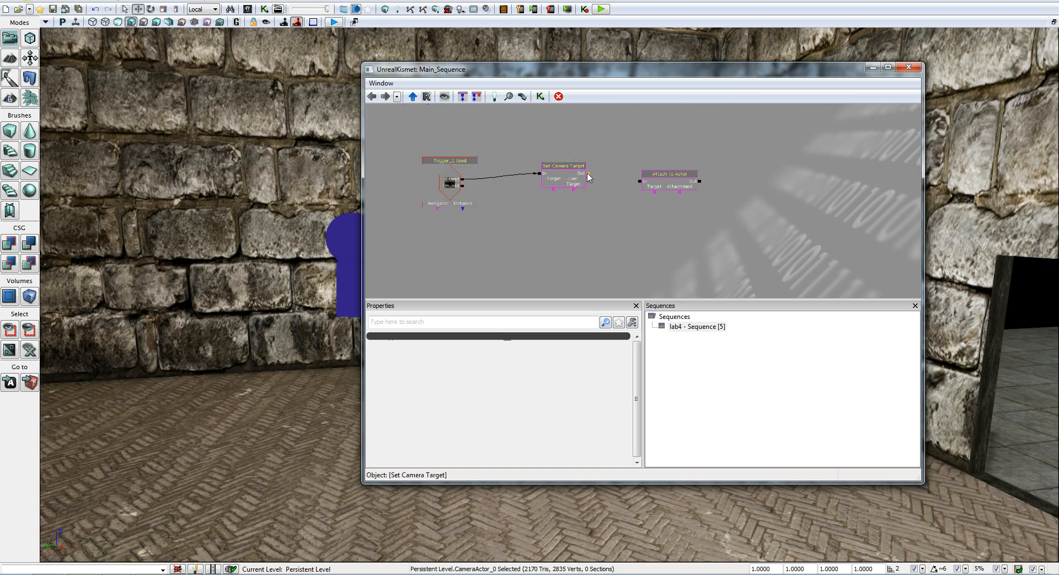
left_click_drag(587, 173, 639, 181)
scroll(614, 201, "up", 2)
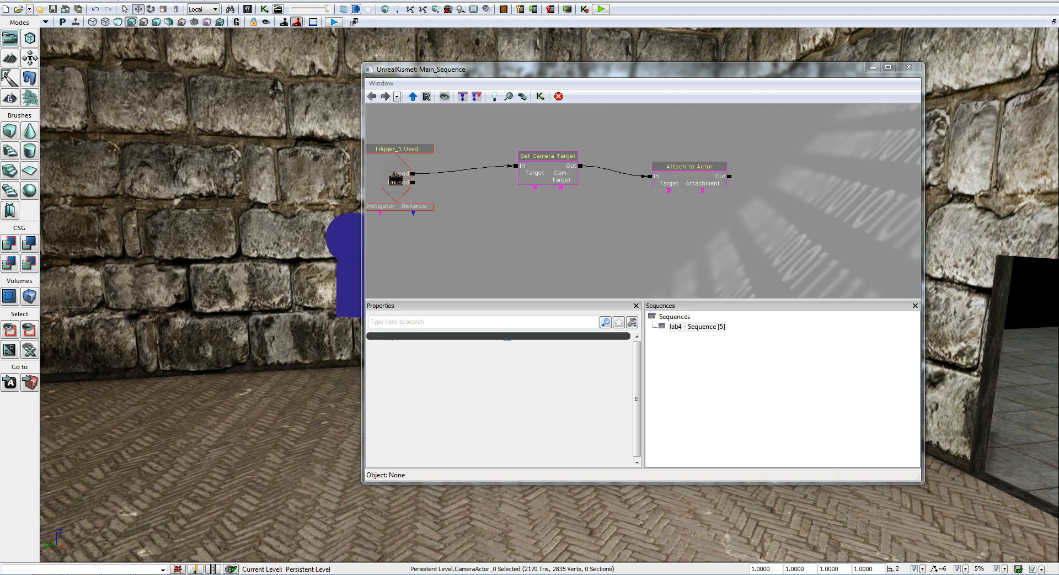
- Create a Player variable below Set Camera Target and connect it to that action's Target
left_click_drag(461, 229, 533, 226)
left_click(541, 221)
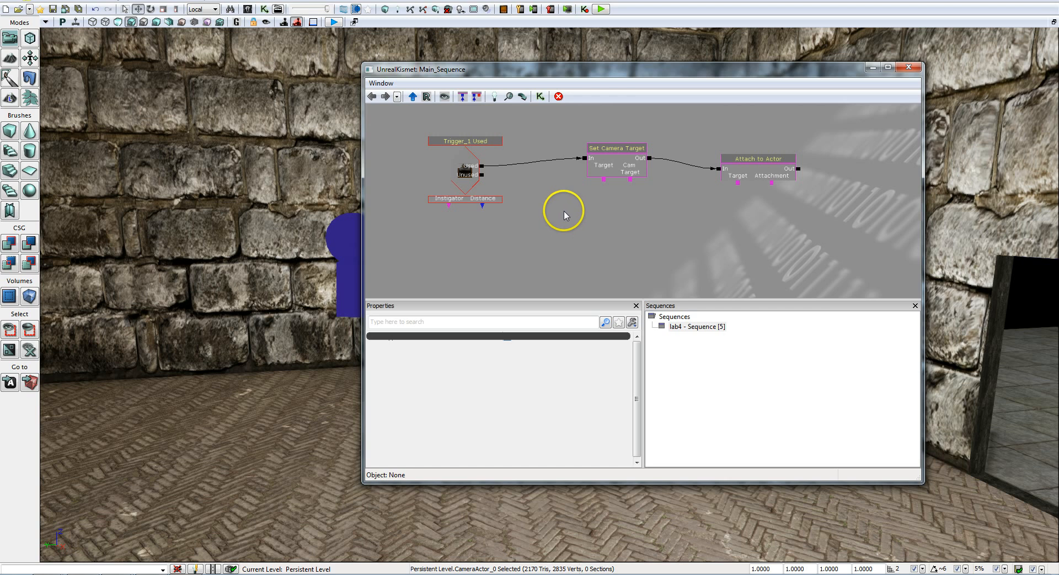
right_click(610, 212)
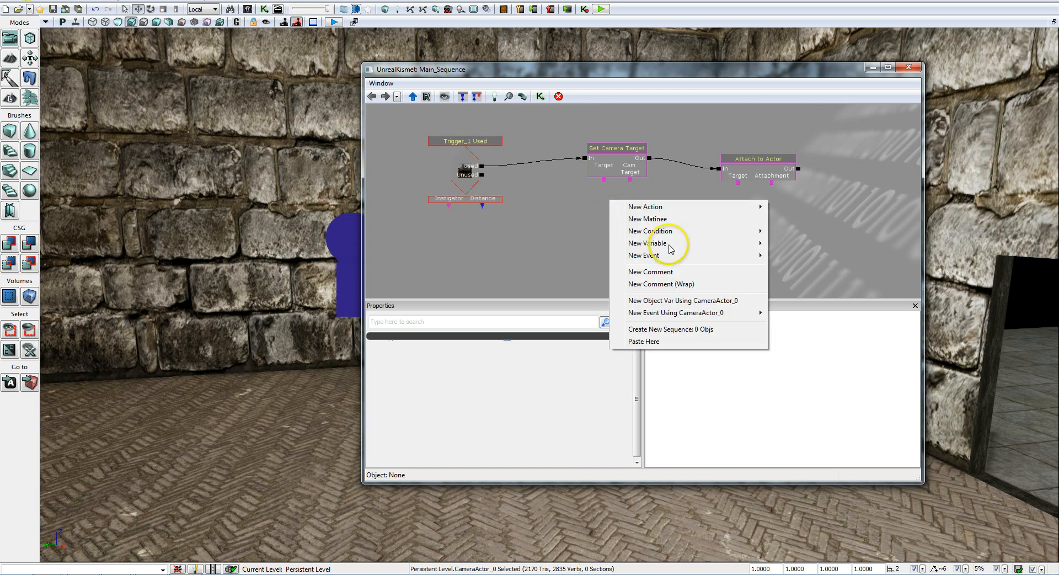
mouse_move(669, 245)
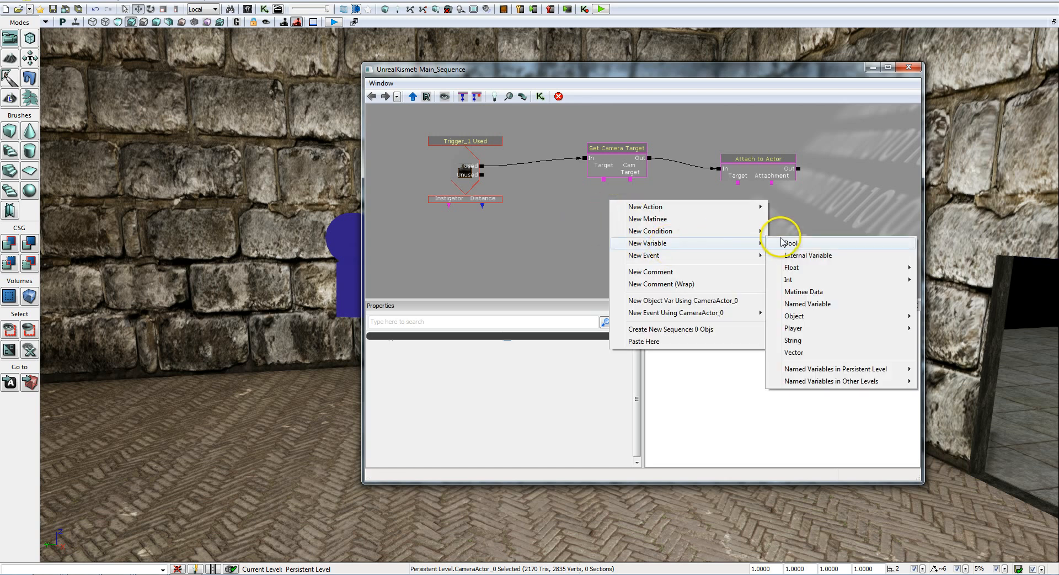
mouse_move(816, 331)
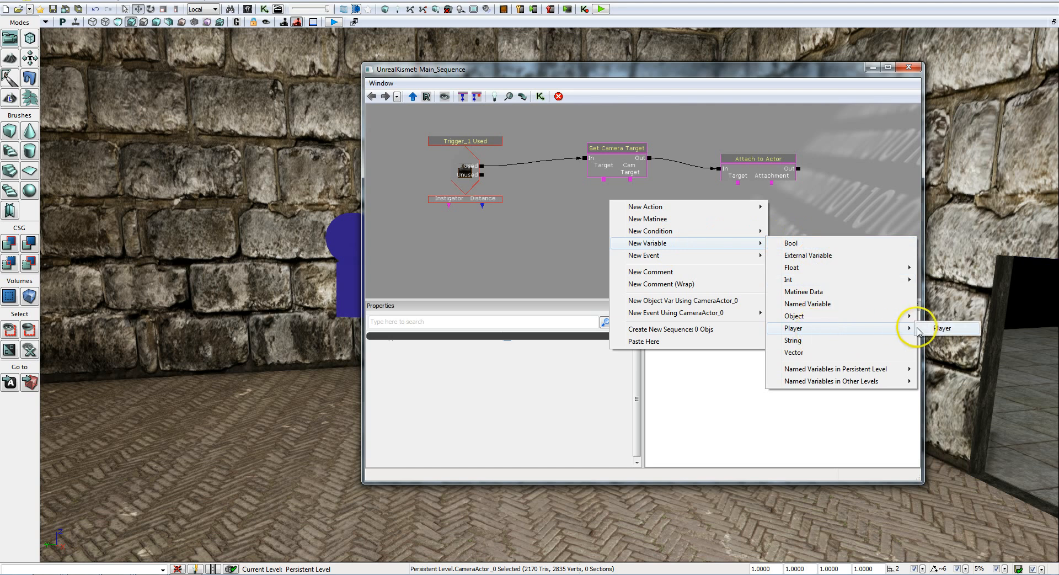
left_click(941, 328)
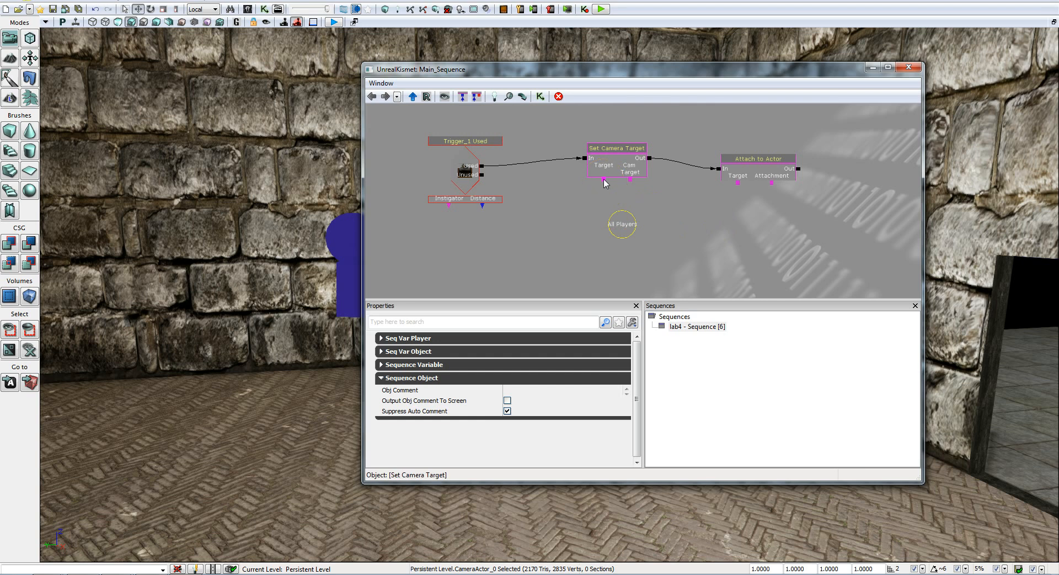
left_click_drag(605, 182, 618, 217)
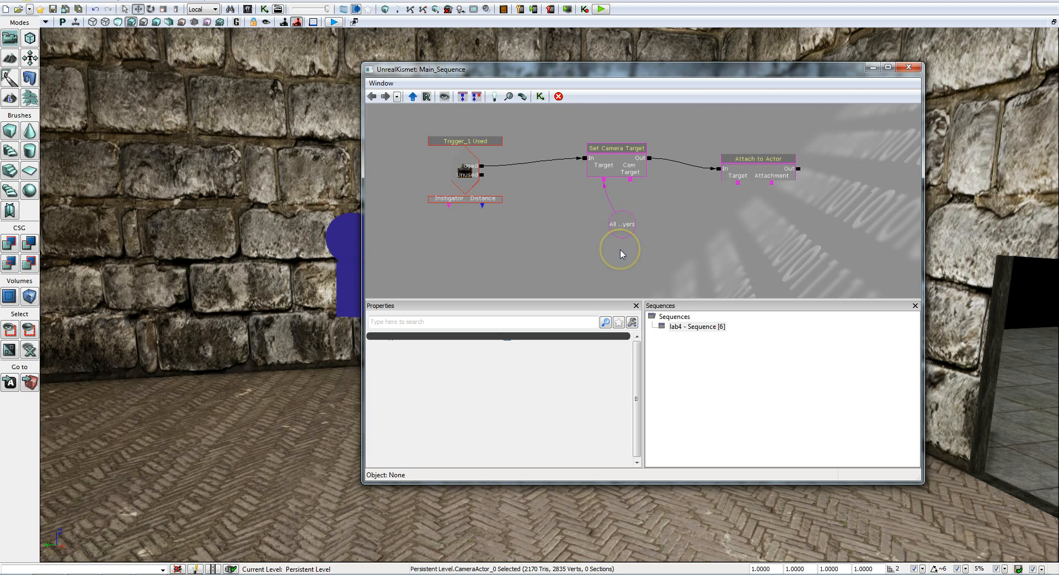
- Create an object variable from the CameraActor in the room and connect it to Set Camera Target's Cam Target
left_click(738, 232)
left_click_drag(487, 68, 634, 69)
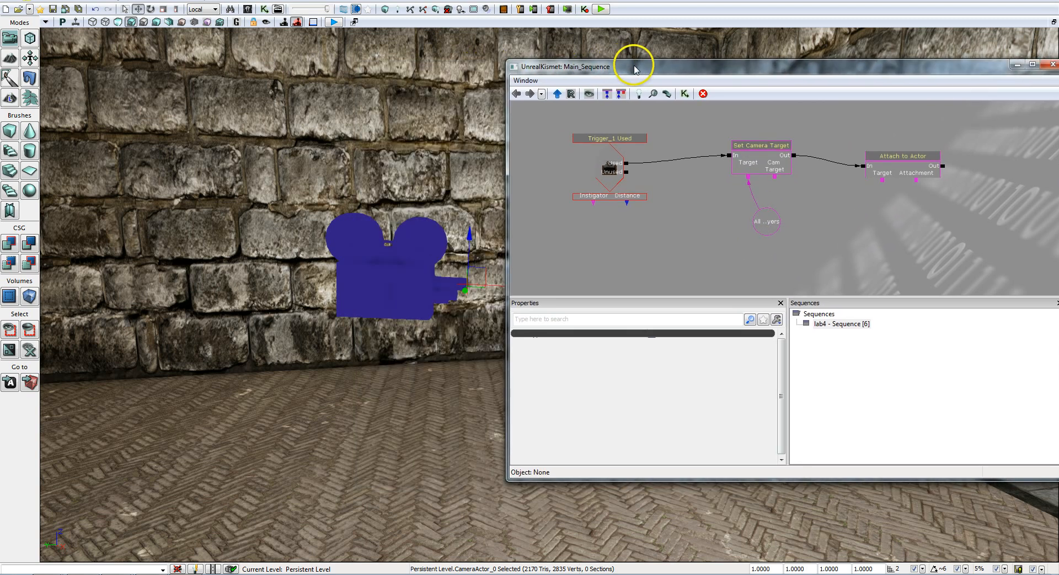
left_click(392, 277)
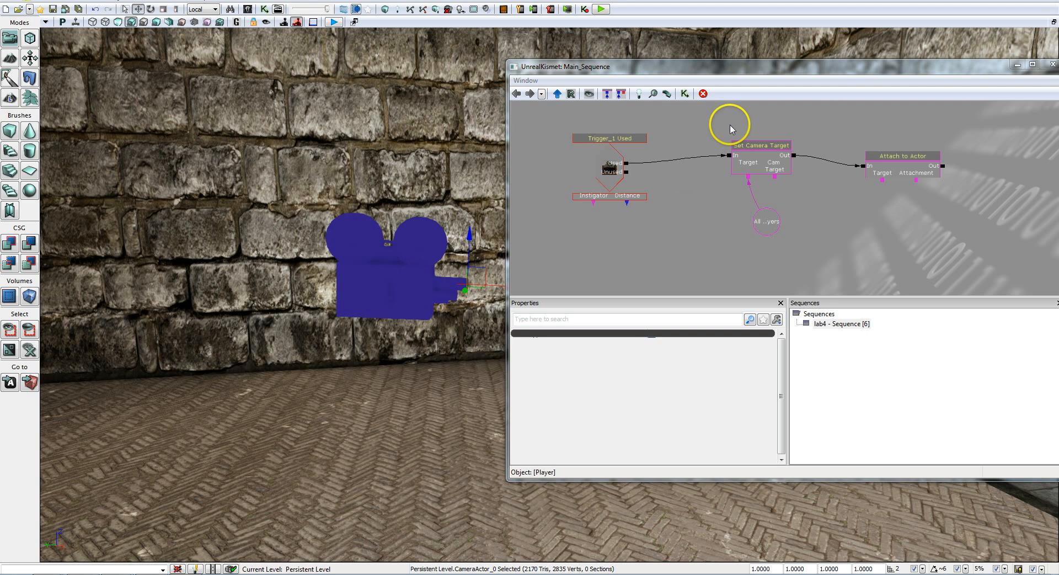
left_click_drag(720, 65, 501, 57)
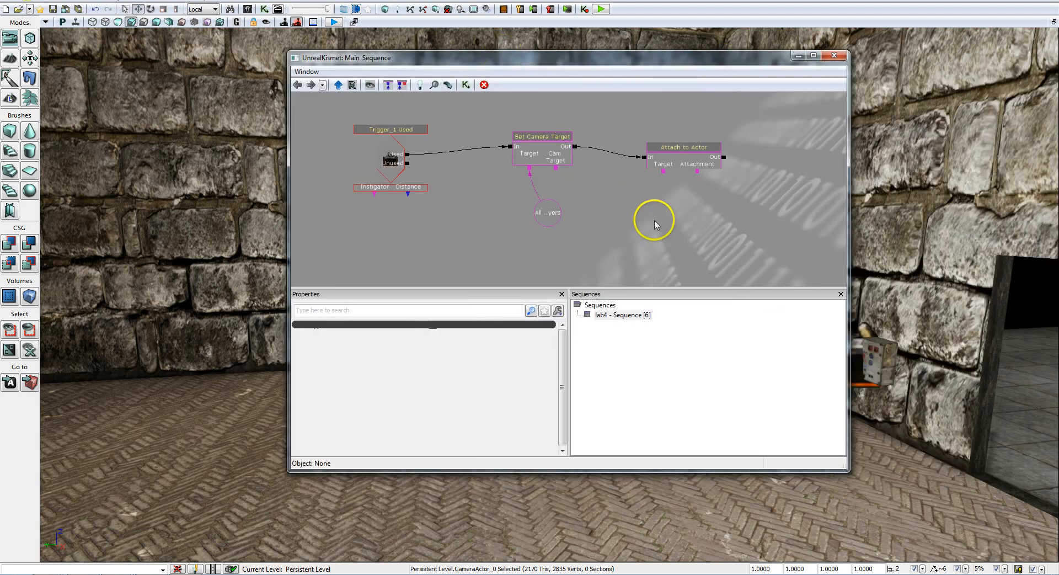
right_click(656, 194)
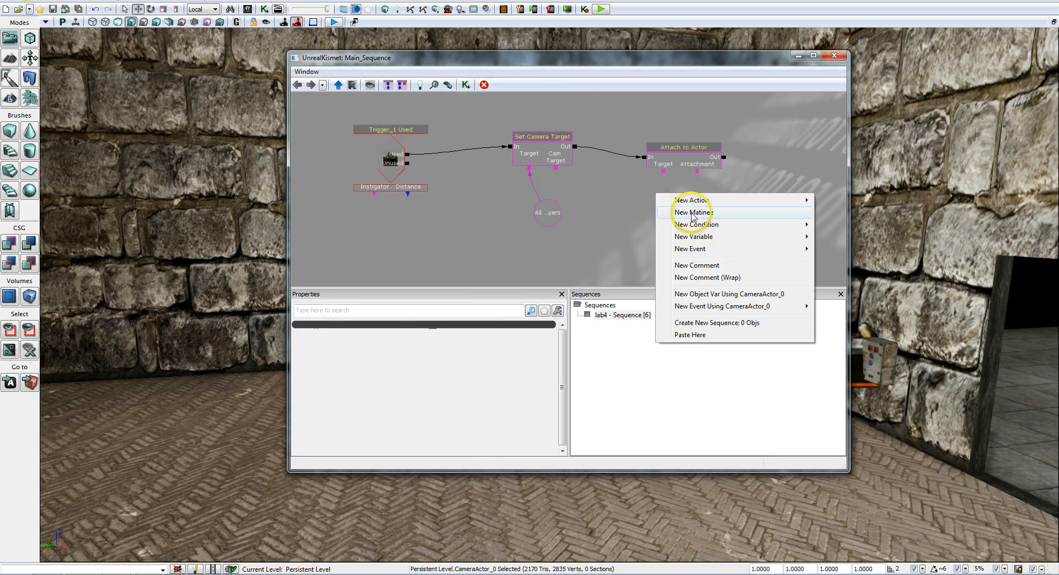
mouse_move(716, 309)
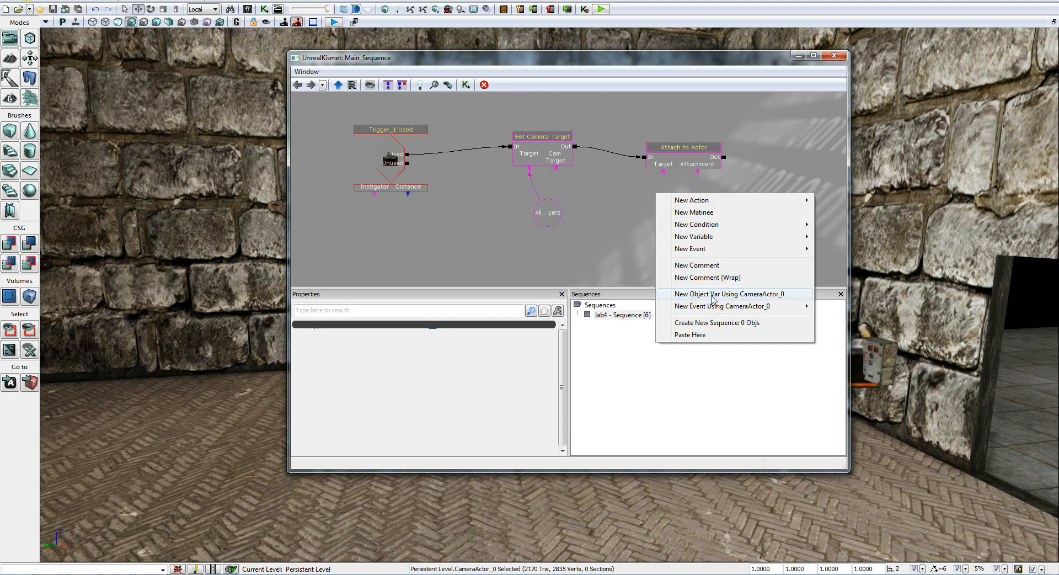
left_click(712, 300)
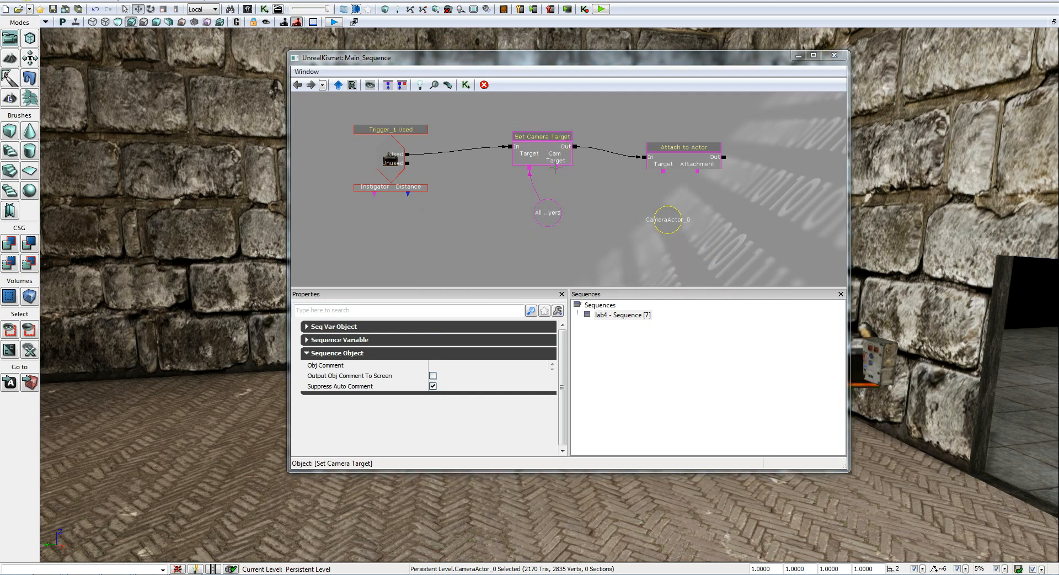
left_click_drag(556, 170, 656, 219)
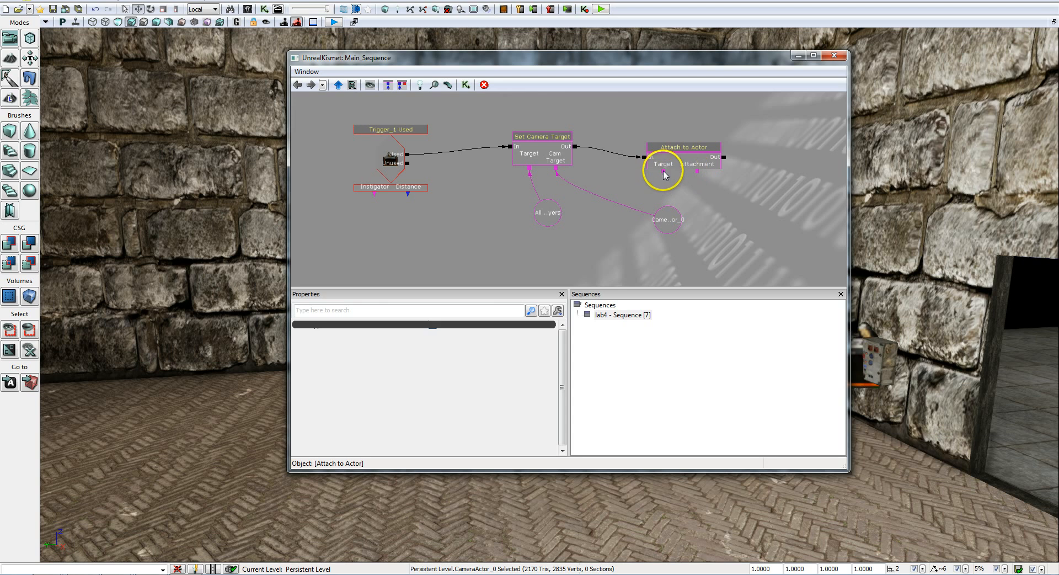
- Connect Attach to Actor's Target to the player variable and its Attachment to the camera variable, and close Kismet
left_click_drag(662, 171, 565, 214)
left_click_drag(697, 171, 676, 213)
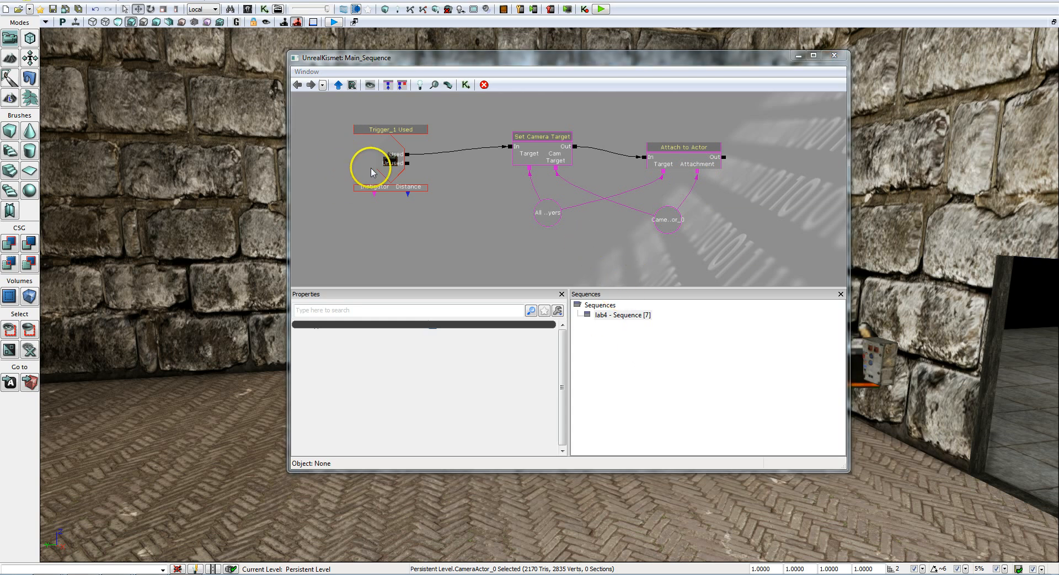
left_click_drag(450, 118, 450, 160)
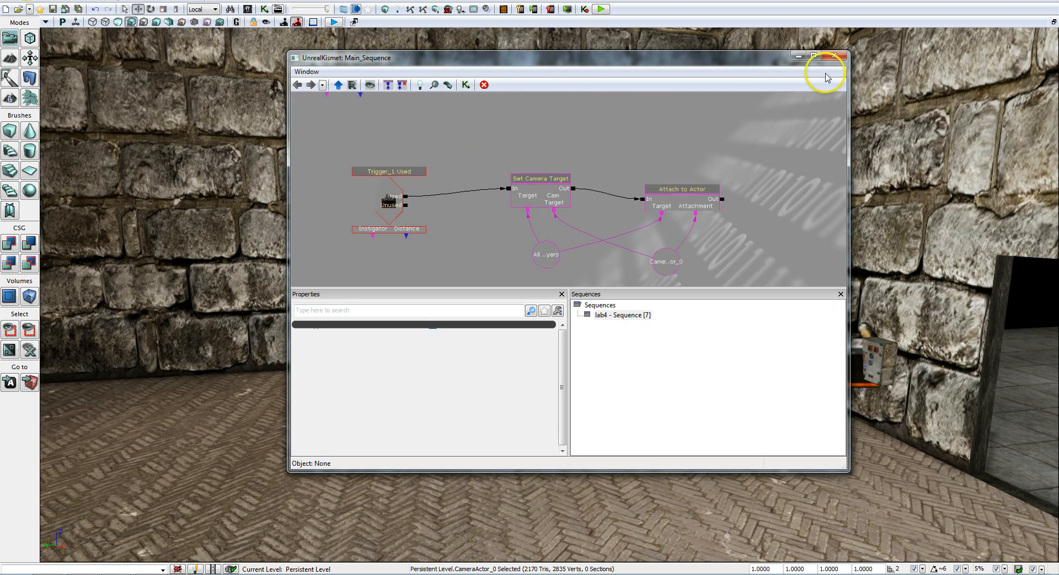
left_click(837, 60)
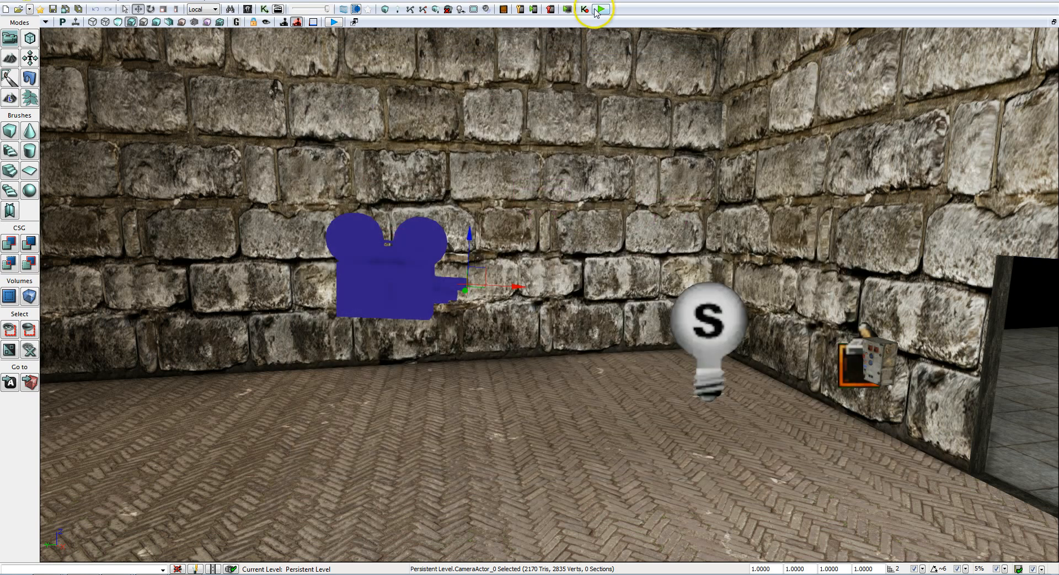
- Run and exit a brief level preview, and rebuild the lighting, dismissing the Map Check report
left_click(601, 9)
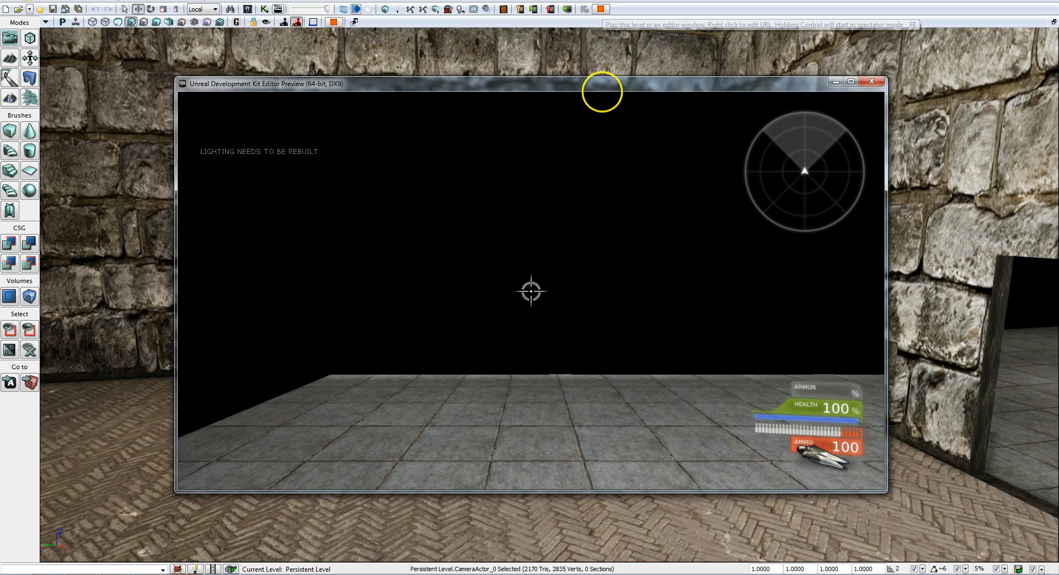
key("Escape")
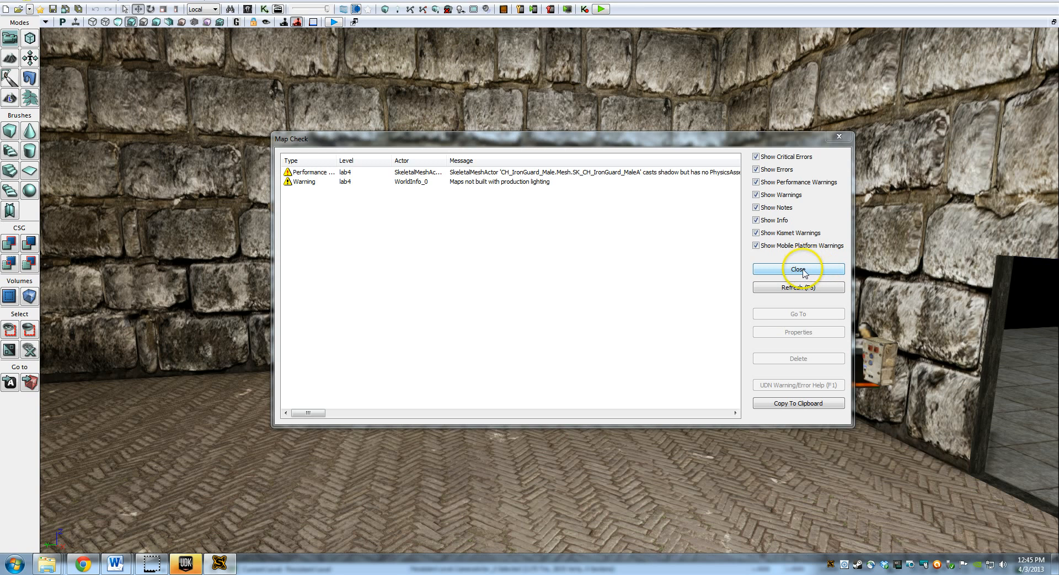
left_click(803, 270)
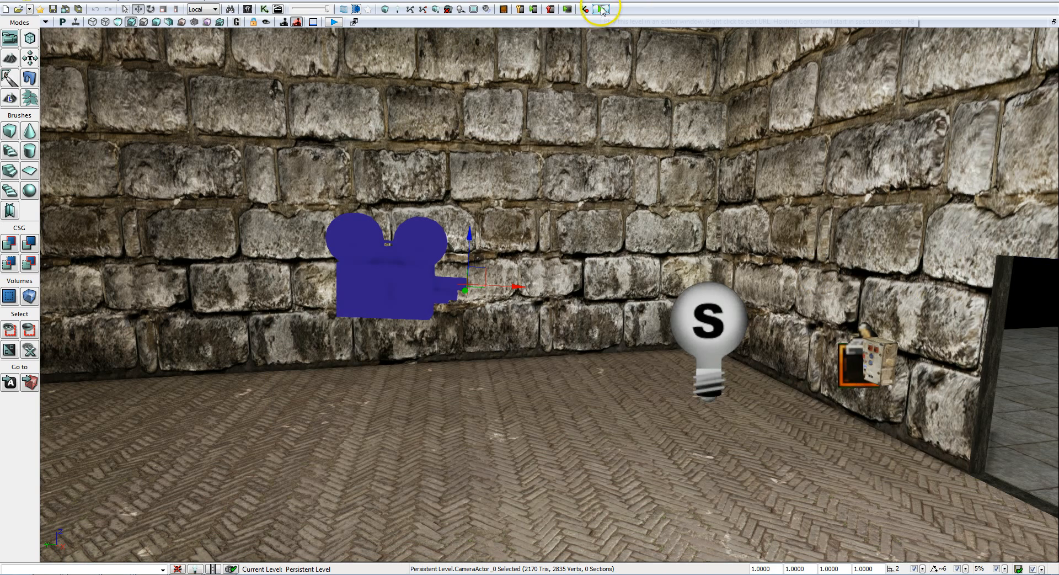
- Preview the level, use both control panels to test the Hello World message and the camera switch, walk around, and exit
left_click(601, 9)
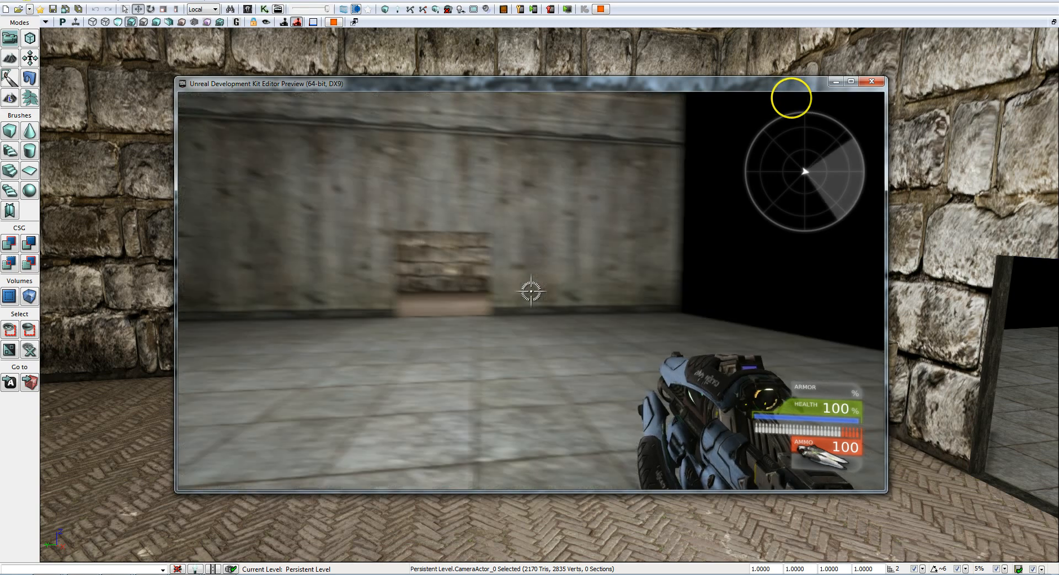
key("w")
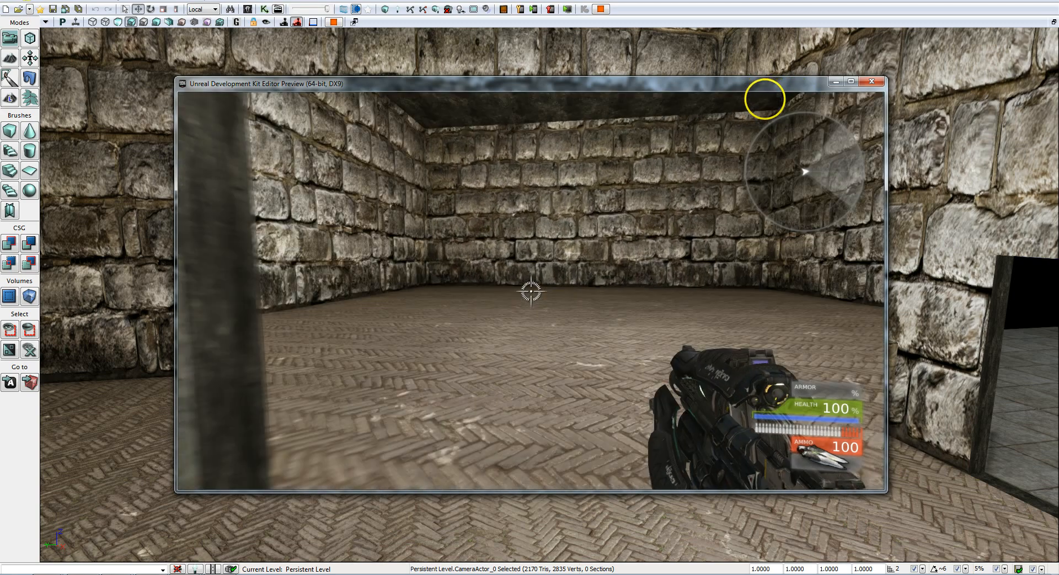
key("w")
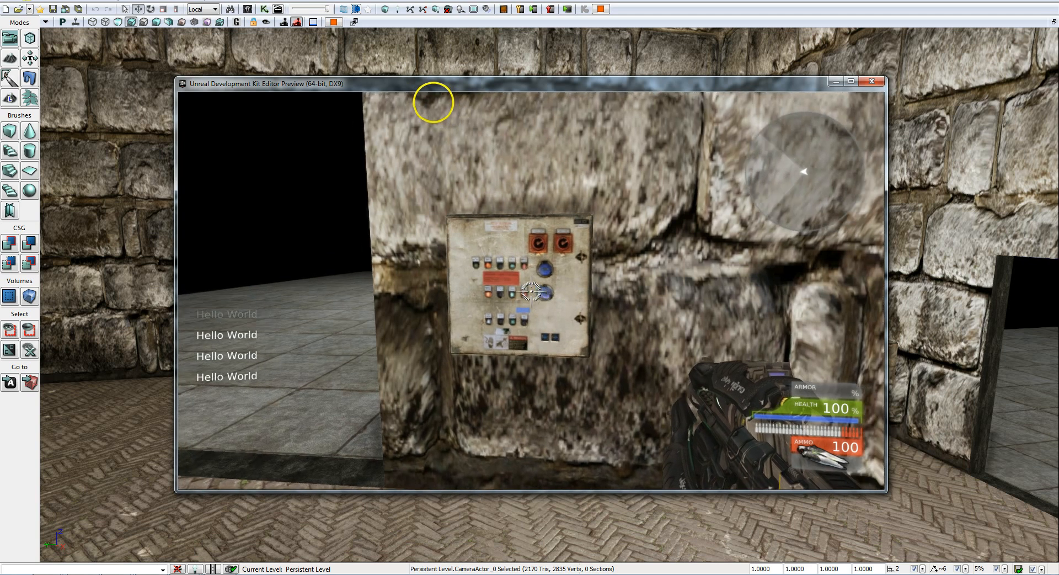
key("s")
key("w")
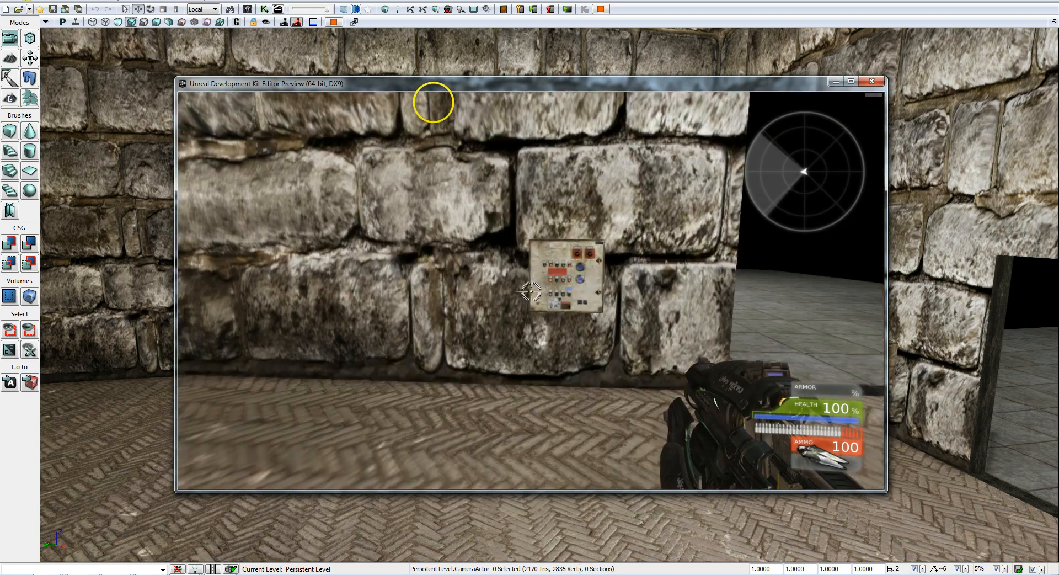
key("e")
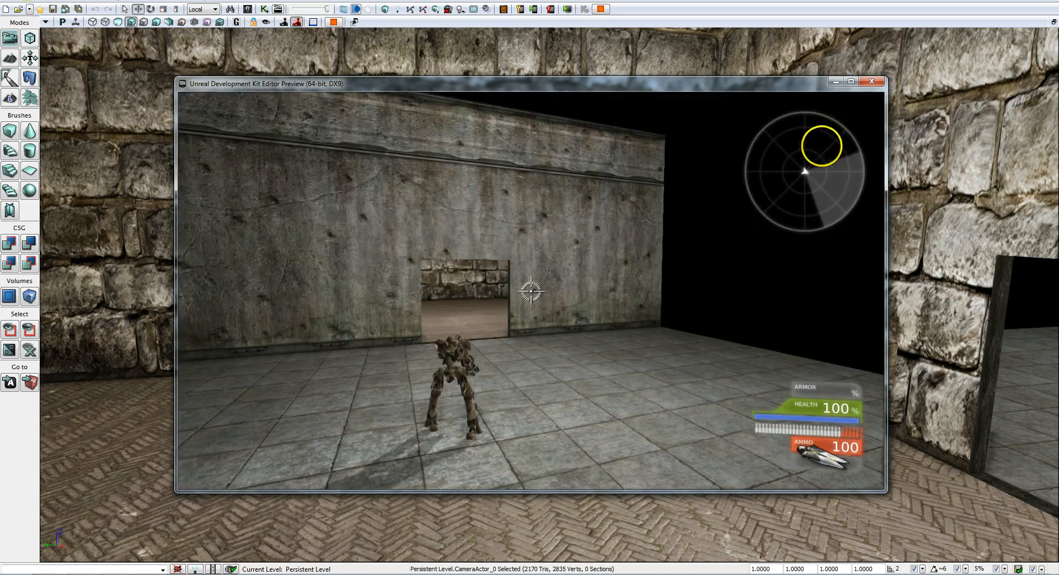
key("w")
key("w")
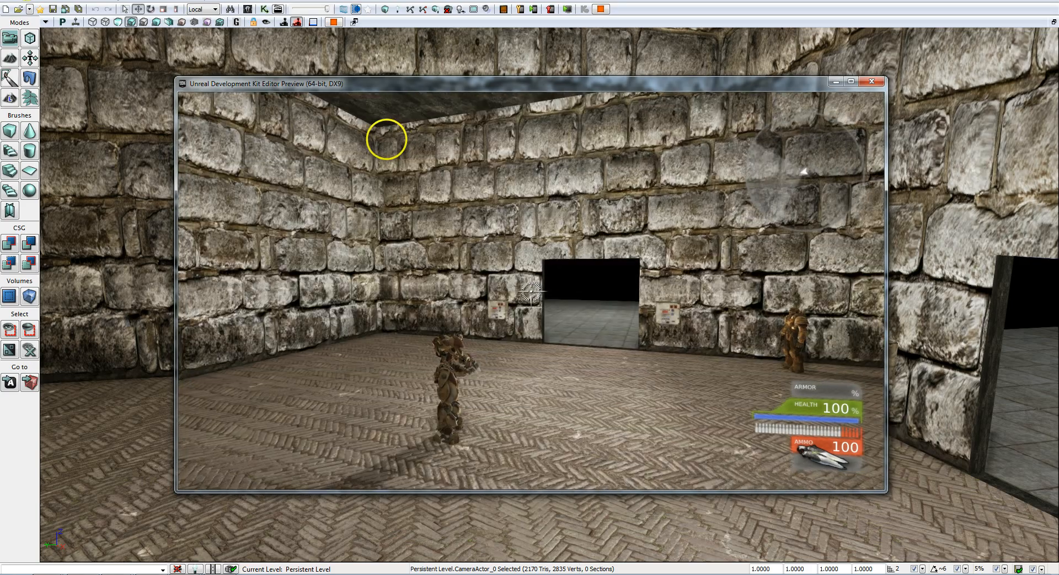
key("s")
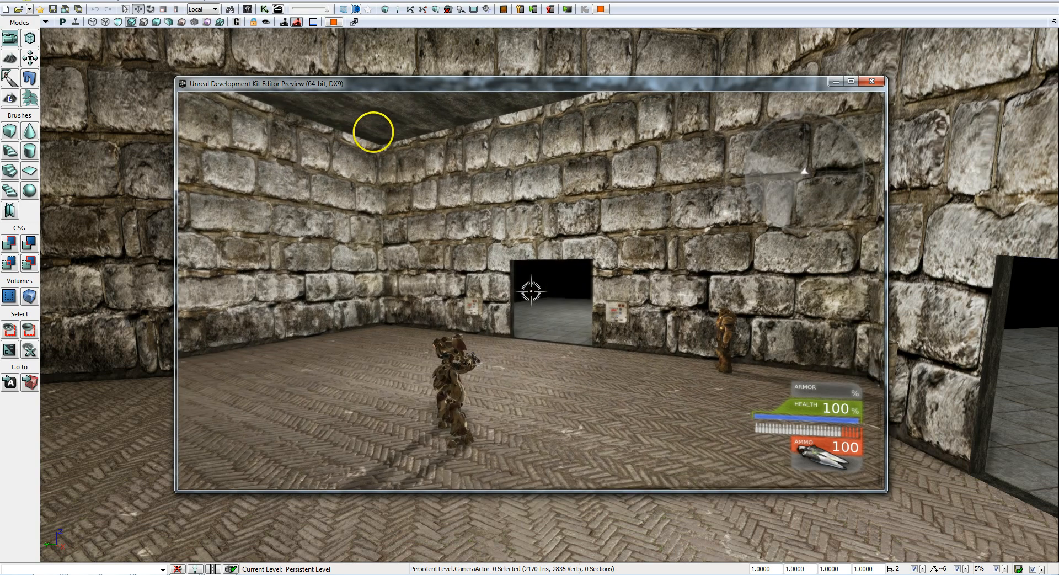
key("Escape")
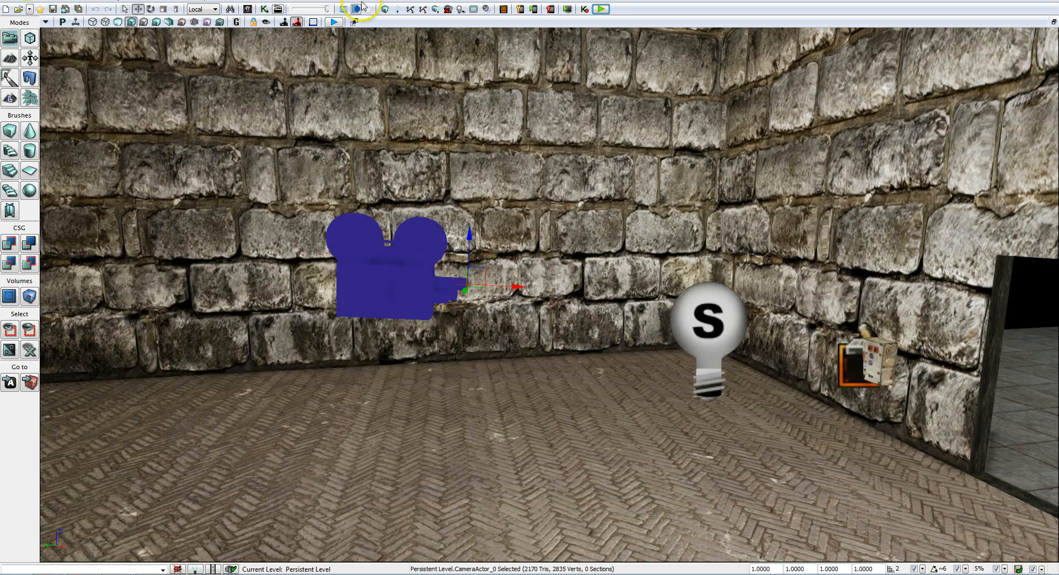
- Reopen Kismet and inspect the Attach to Actor action's attachment, relative offset and rotation settings, and close Kismet
left_click(264, 9)
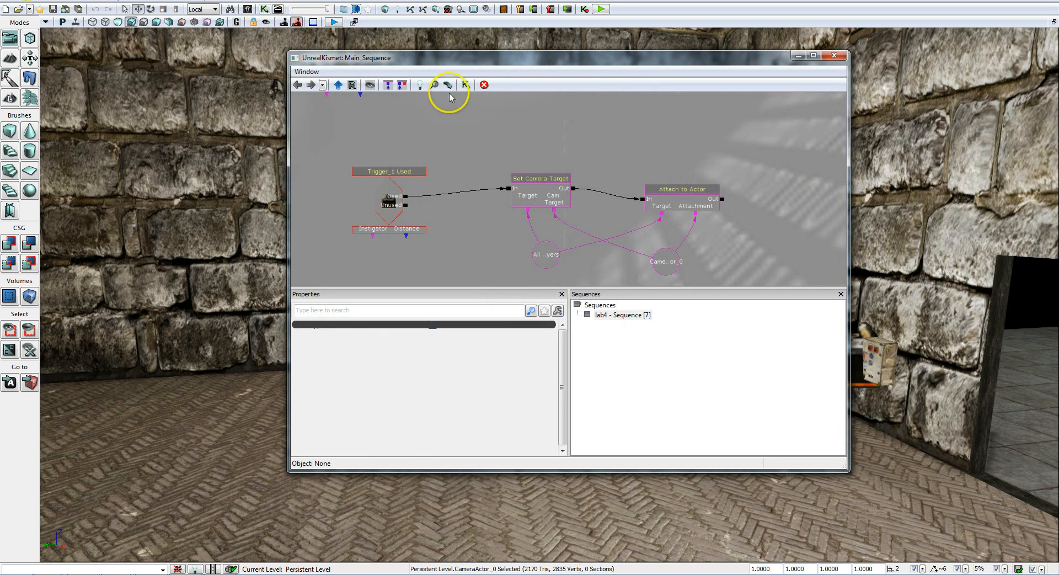
left_click_drag(469, 55, 449, 46)
left_click(696, 185)
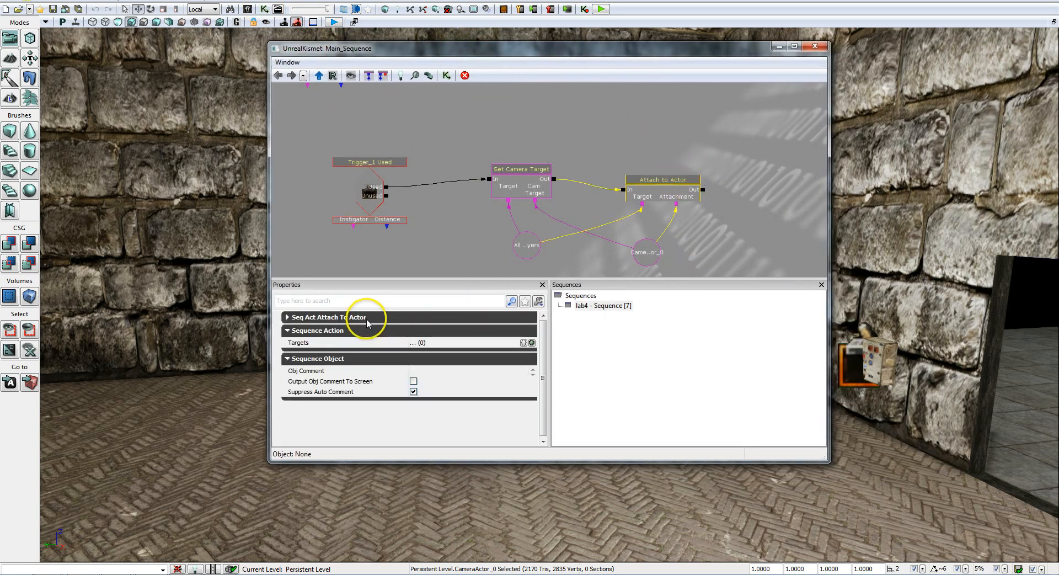
left_click(368, 319)
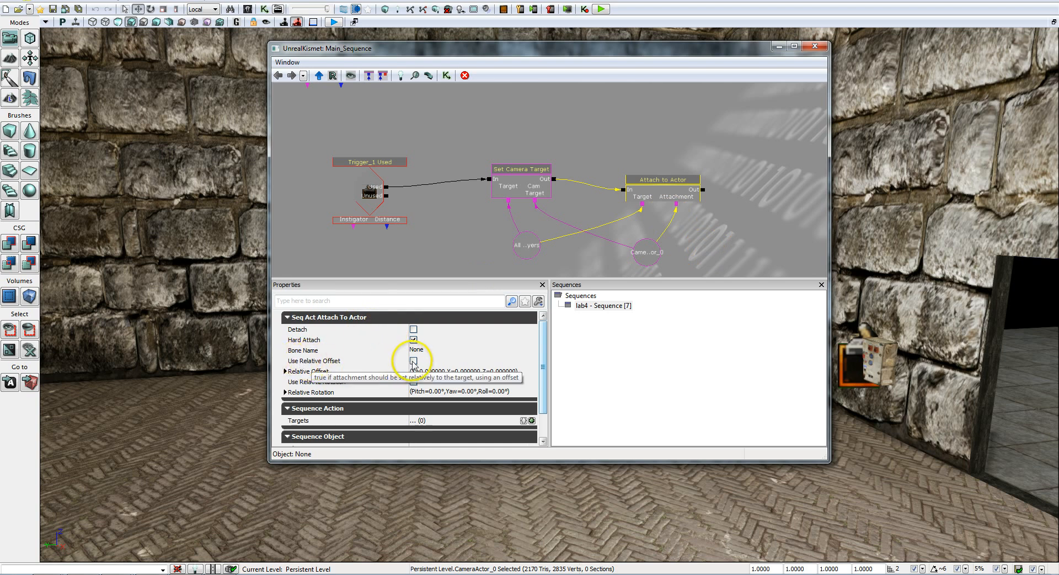
left_click(815, 45)
- Run the level preview again, activate the camera panel, fire the weapon and walk between the rooms in the attached camera's view, and exit
left_click(611, 10)
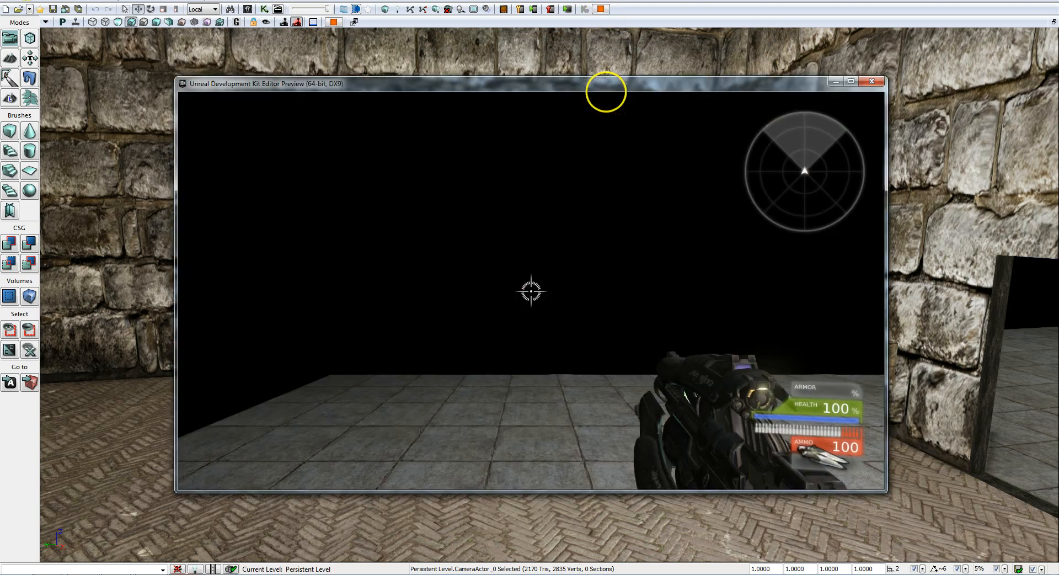
key("w")
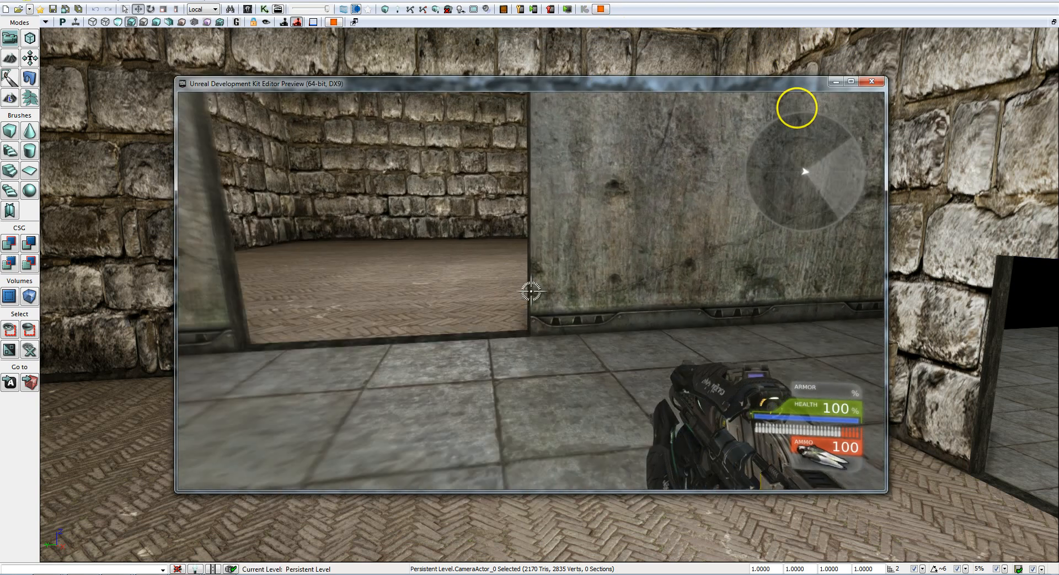
key("w")
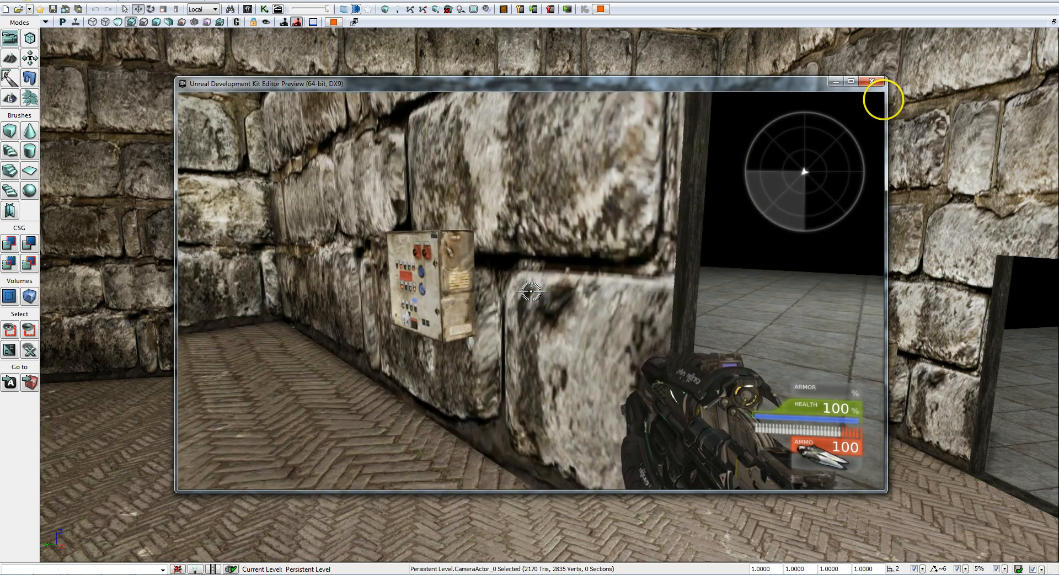
key("s")
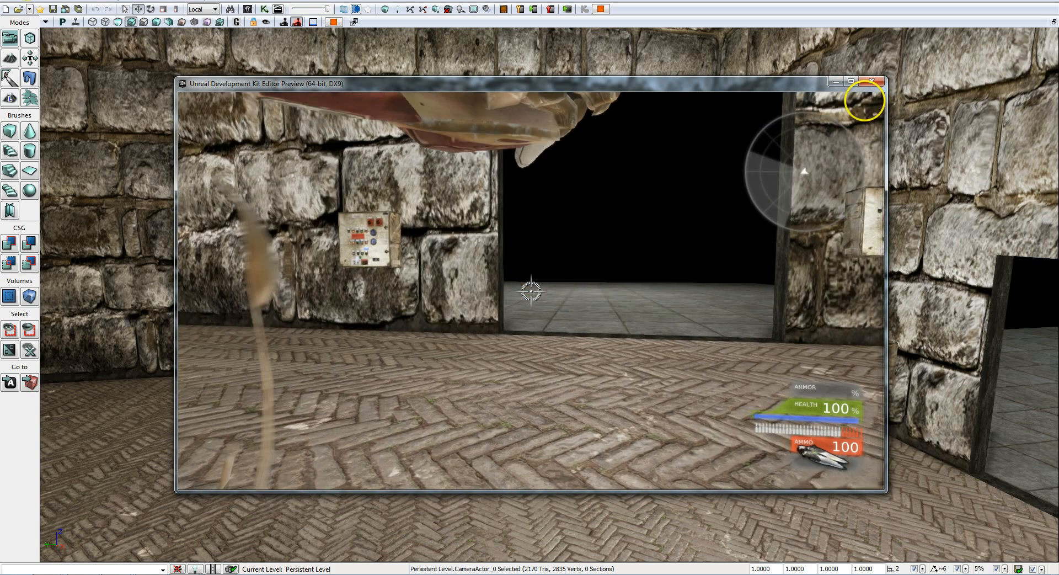
left_click(864, 101)
key("w")
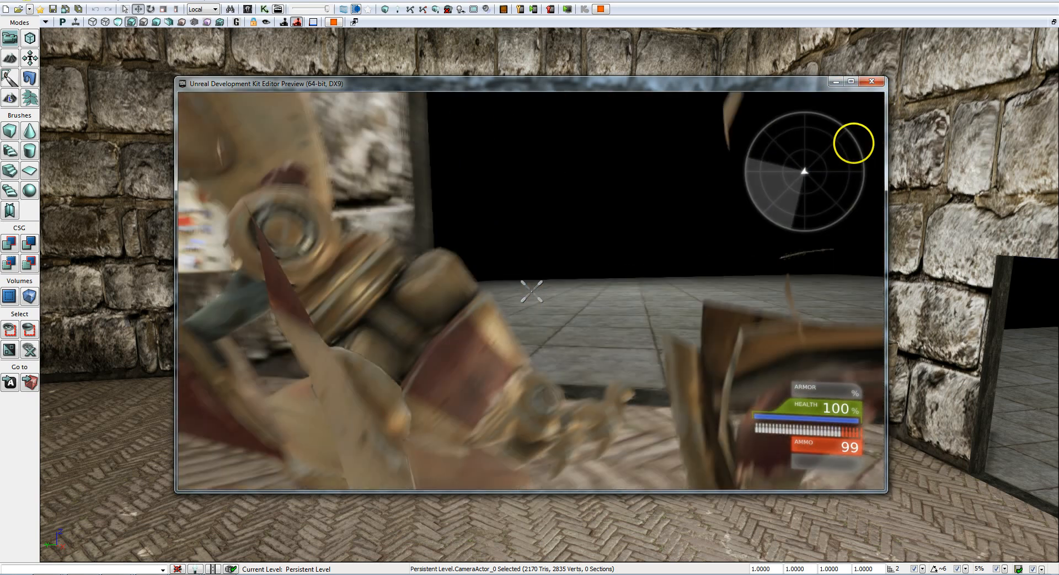
key("w")
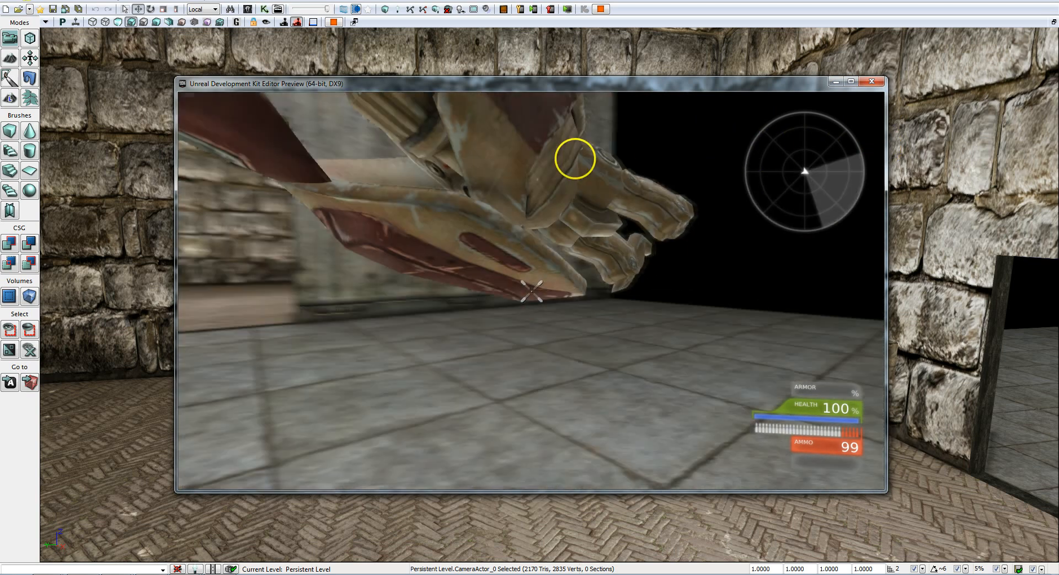
key("w")
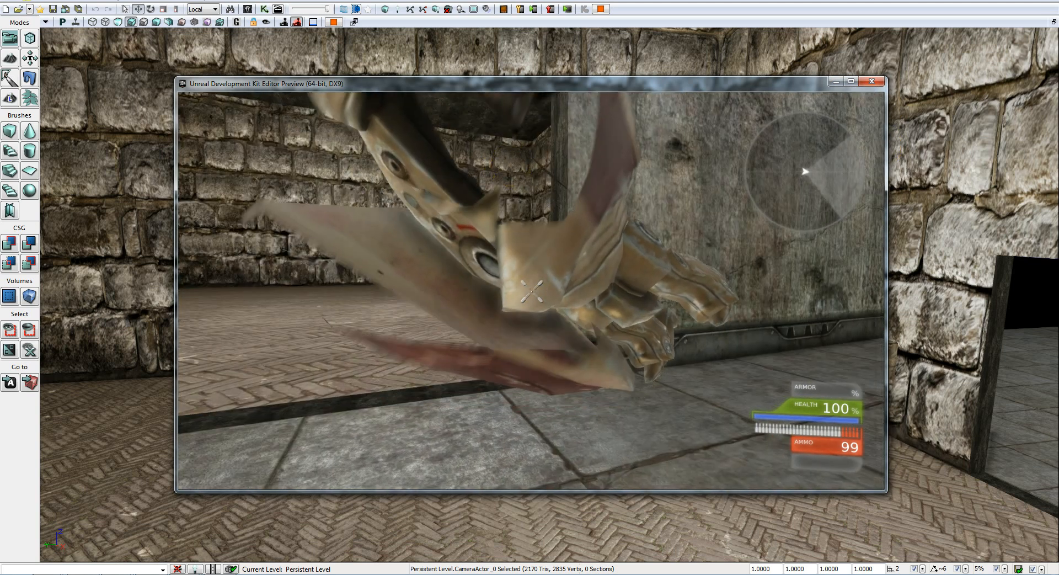
key("Escape")
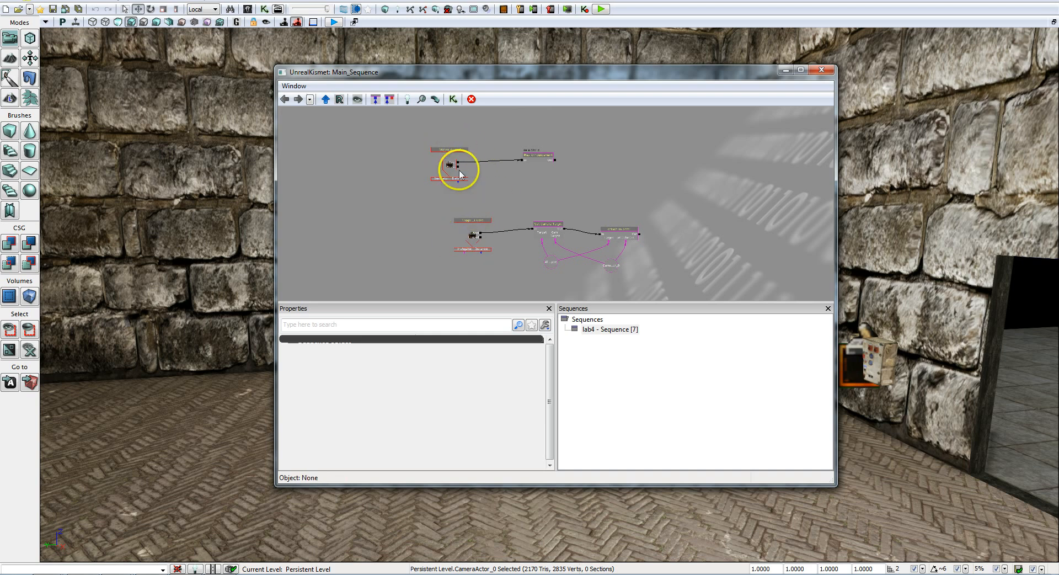
- Frame the Trigger_0 Used event and its Play Announcement action in a comment box titled "Hello World Button"
scroll(403, 199, "down", 6)
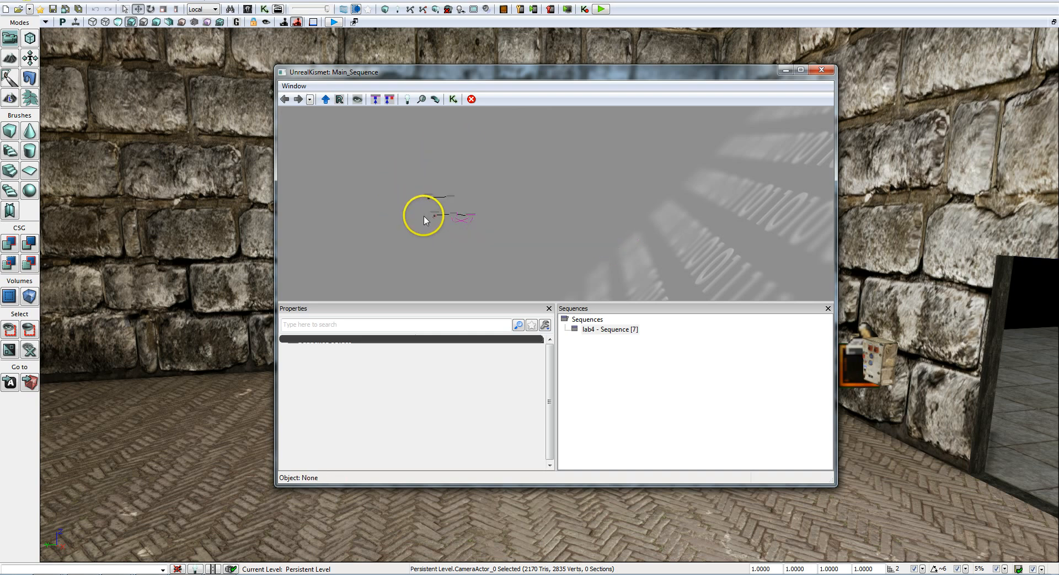
scroll(419, 232, "up", 5)
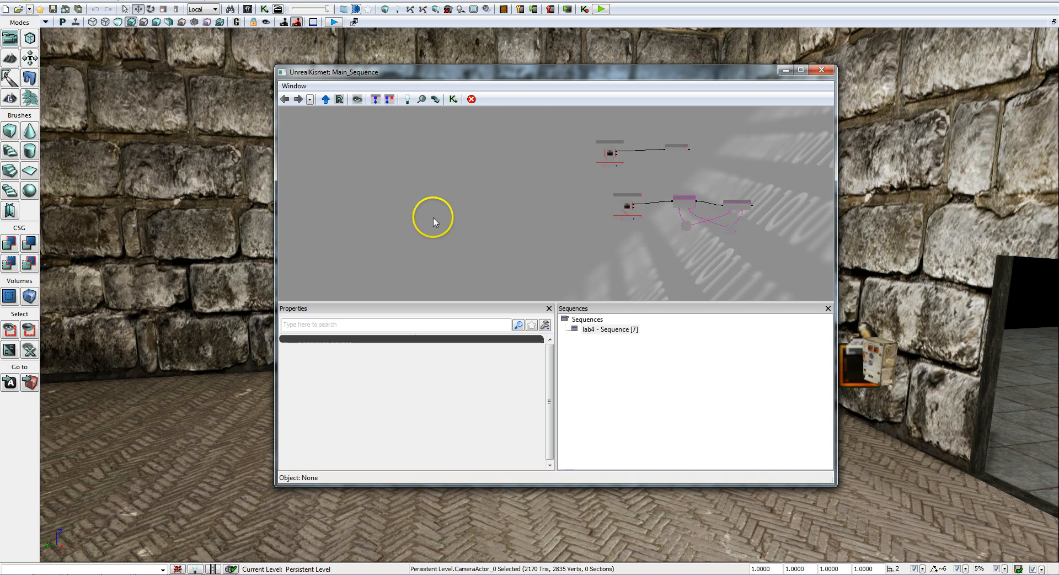
left_click_drag(508, 201, 297, 189)
scroll(395, 229, "up", 4)
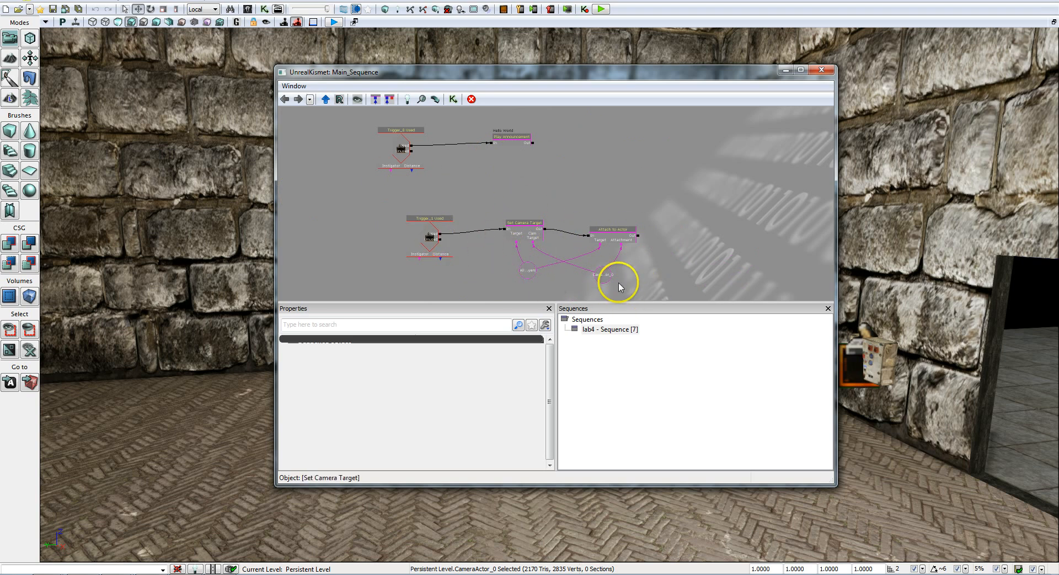
left_click_drag(609, 201, 621, 220)
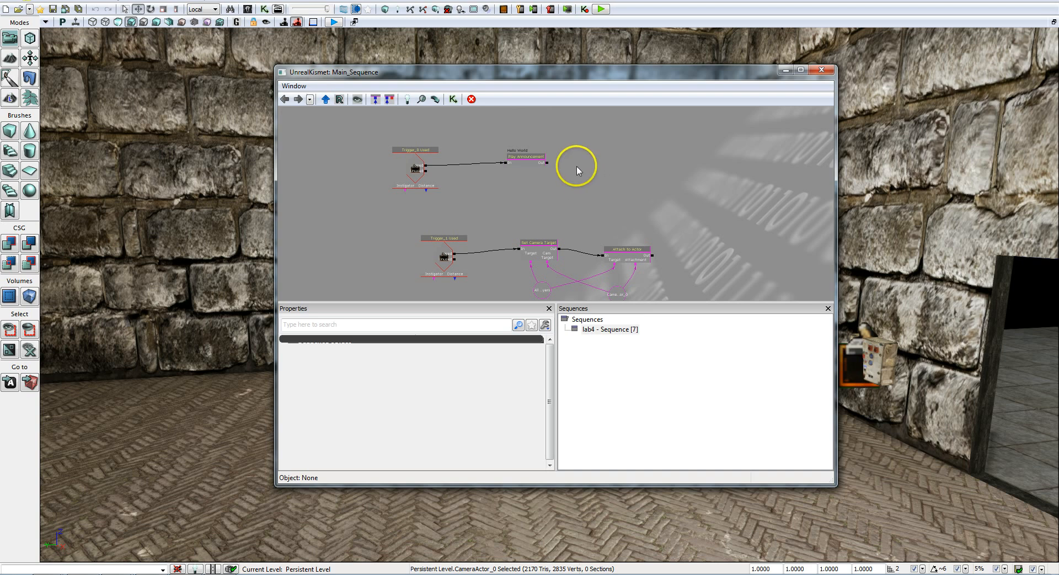
left_click(424, 153)
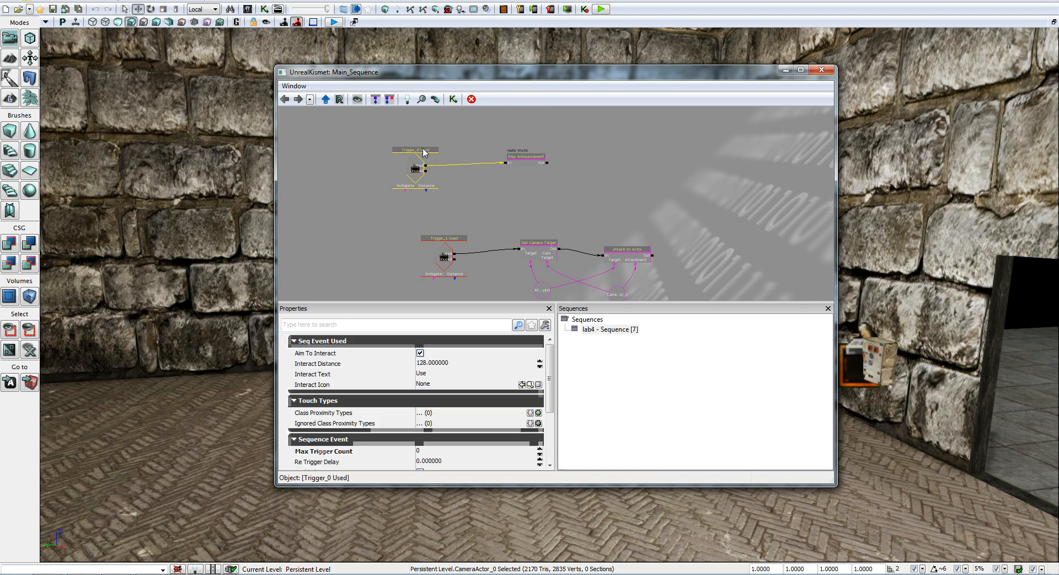
left_click(524, 160)
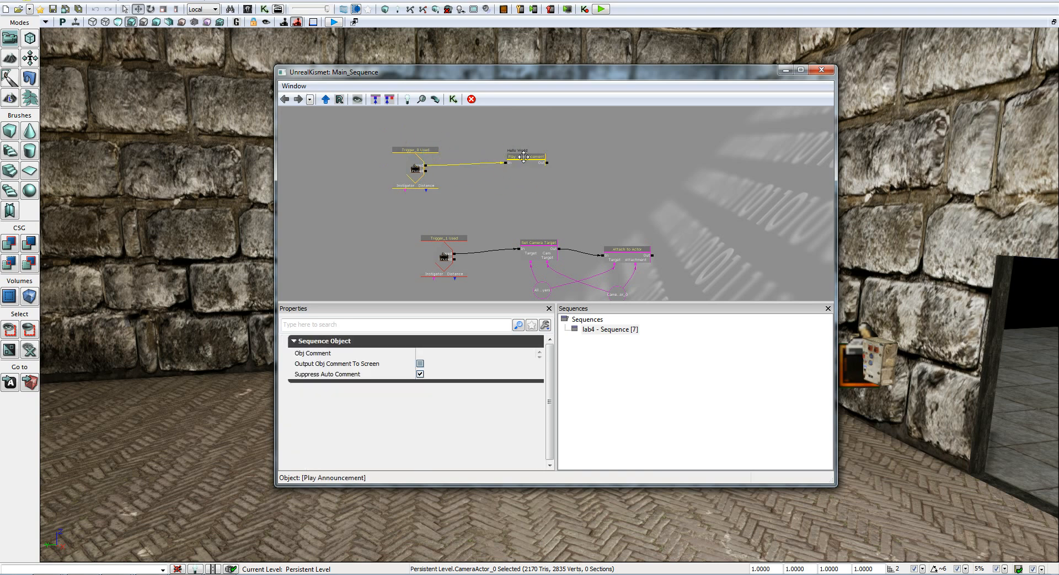
left_click(524, 158, "ctrl")
left_click(572, 182)
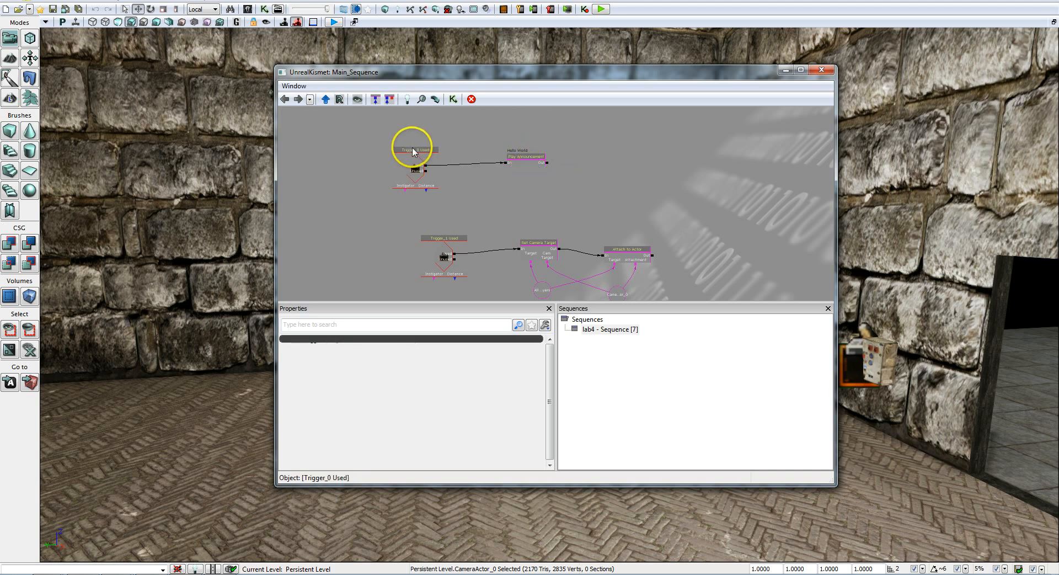
left_click(527, 157, "ctrl")
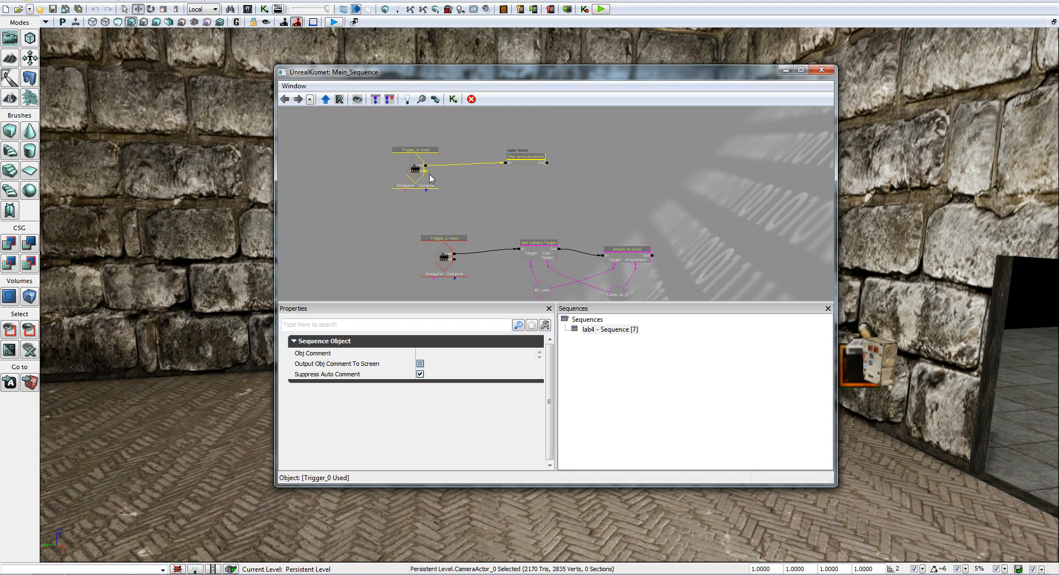
key("c")
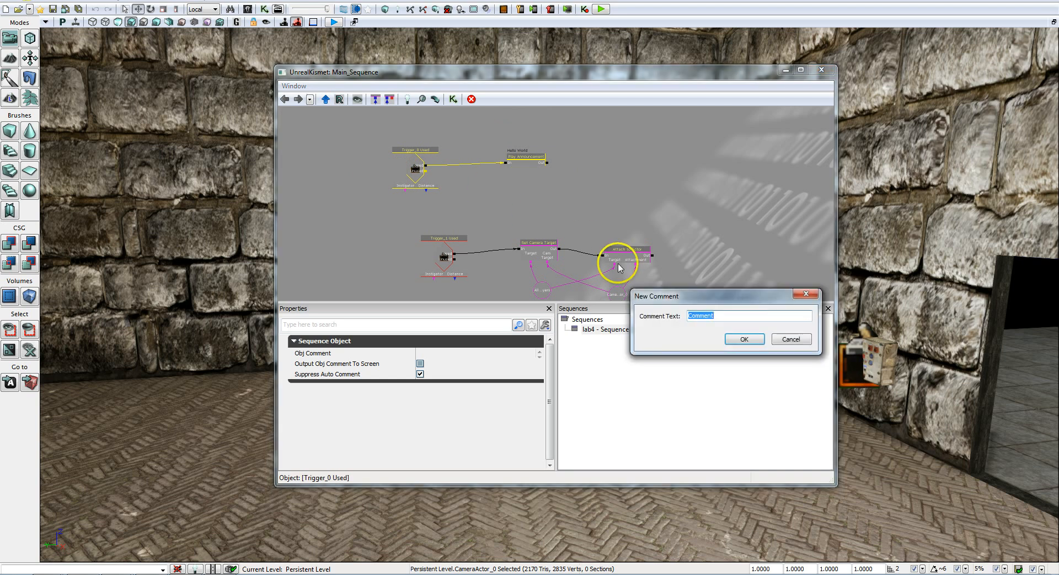
left_click_drag(680, 304, 656, 179)
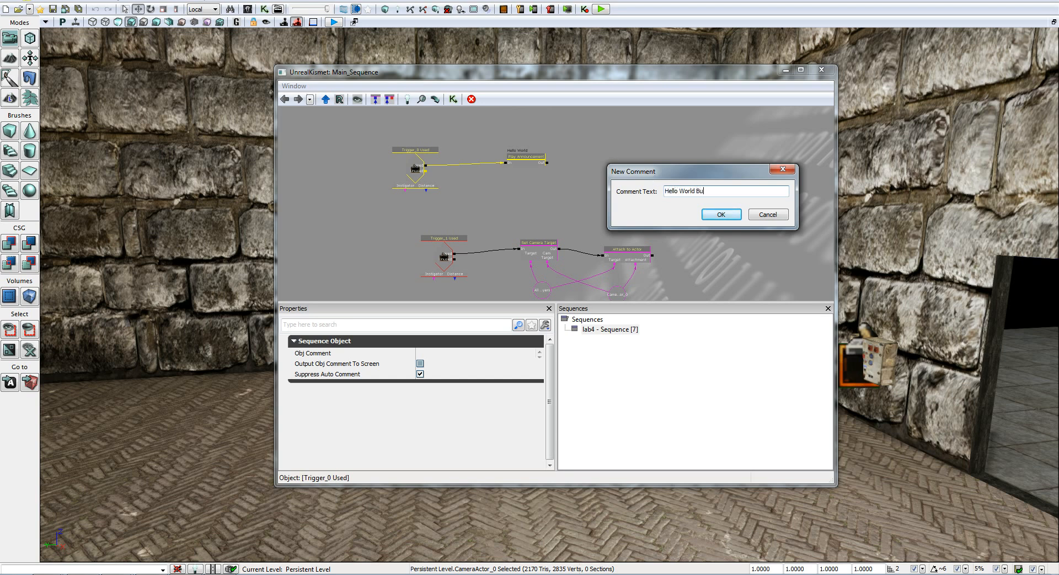
left_click(717, 215)
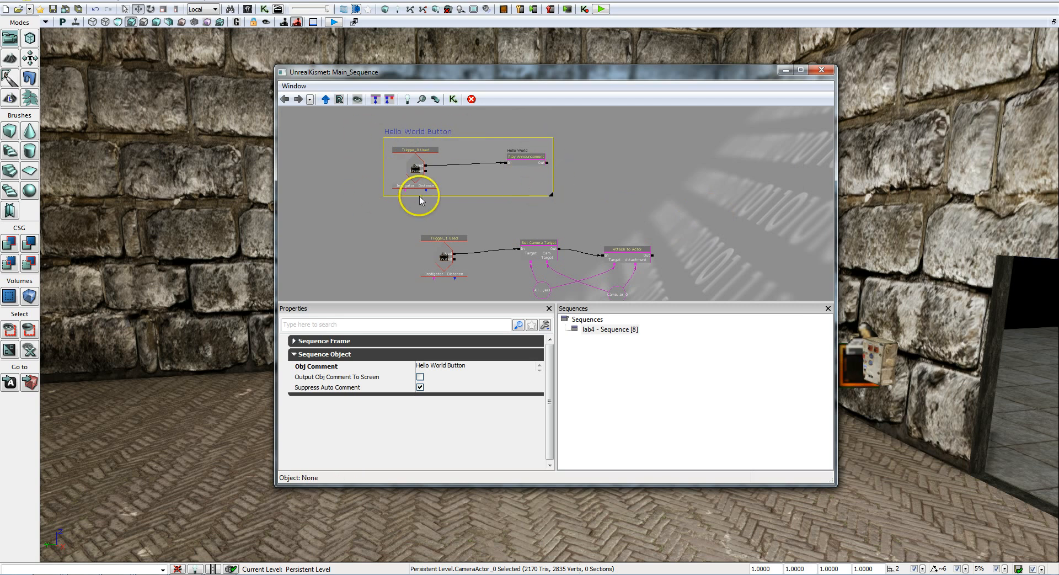
left_click(431, 132)
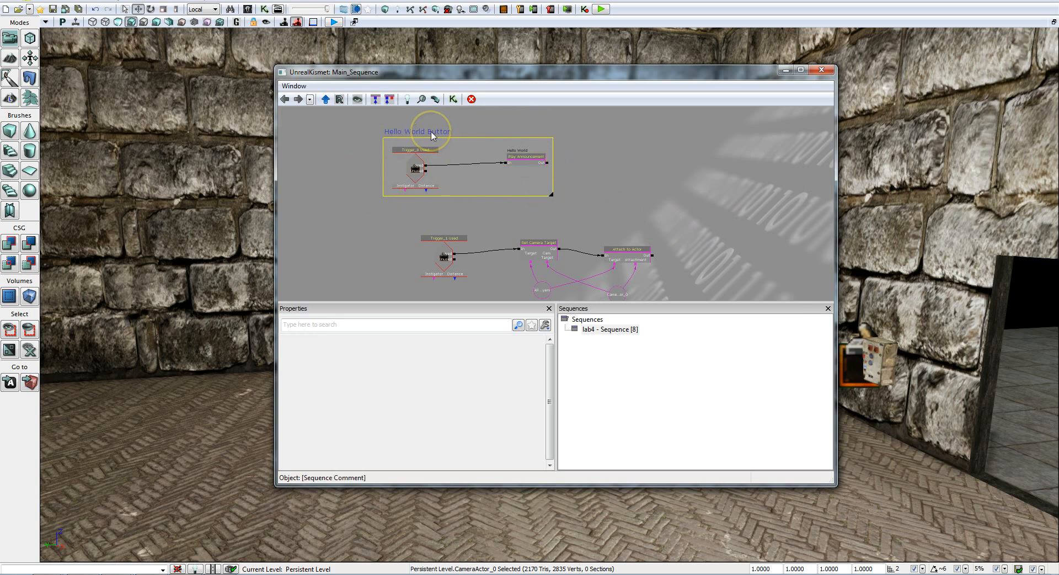
- Frame Trigger_1 Used, Set Camera Target and Attach to Actor in a comment box titled "Third Person Camera Button"
left_click_drag(668, 214, 670, 170)
left_click(444, 200)
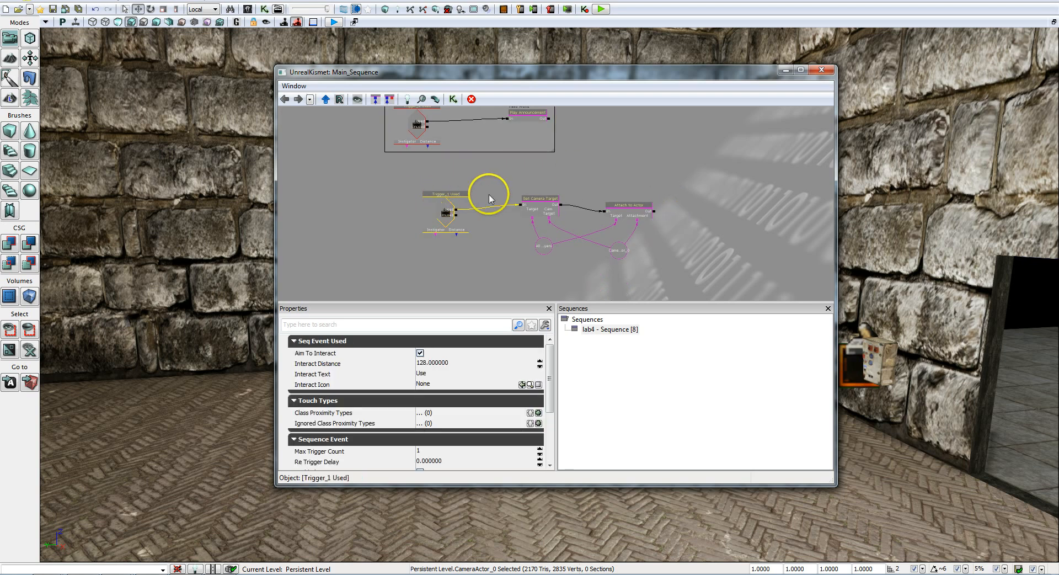
left_click(546, 203, "ctrl")
left_click_drag(567, 182, 571, 176)
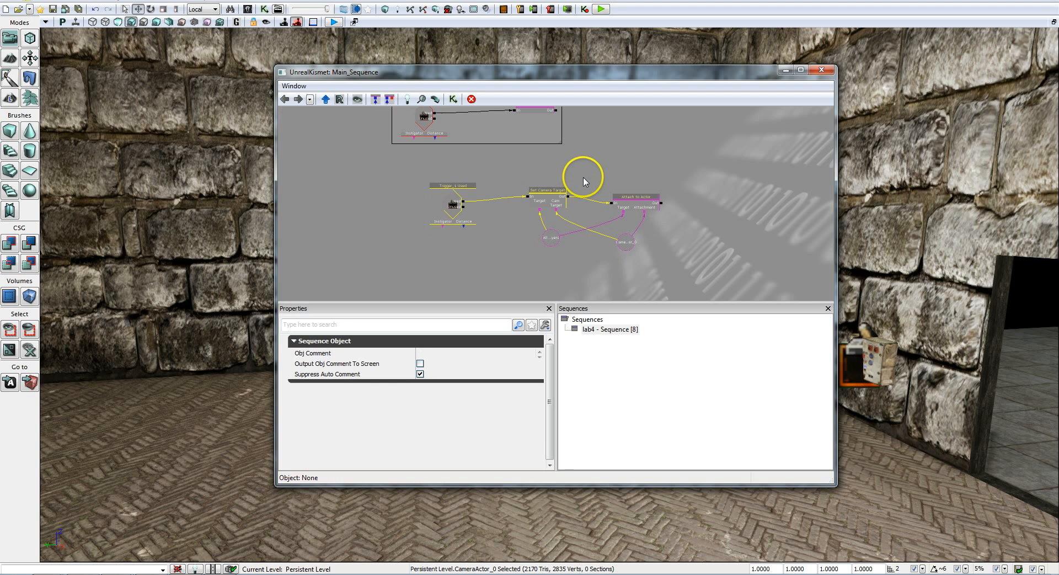
left_click(634, 193, "ctrl")
key("c")
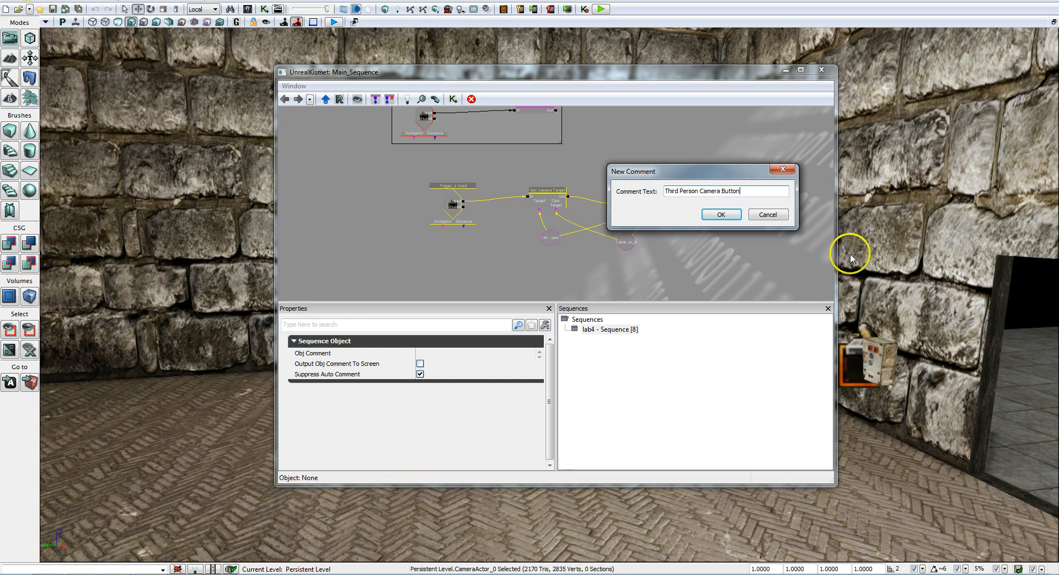
left_click(722, 218)
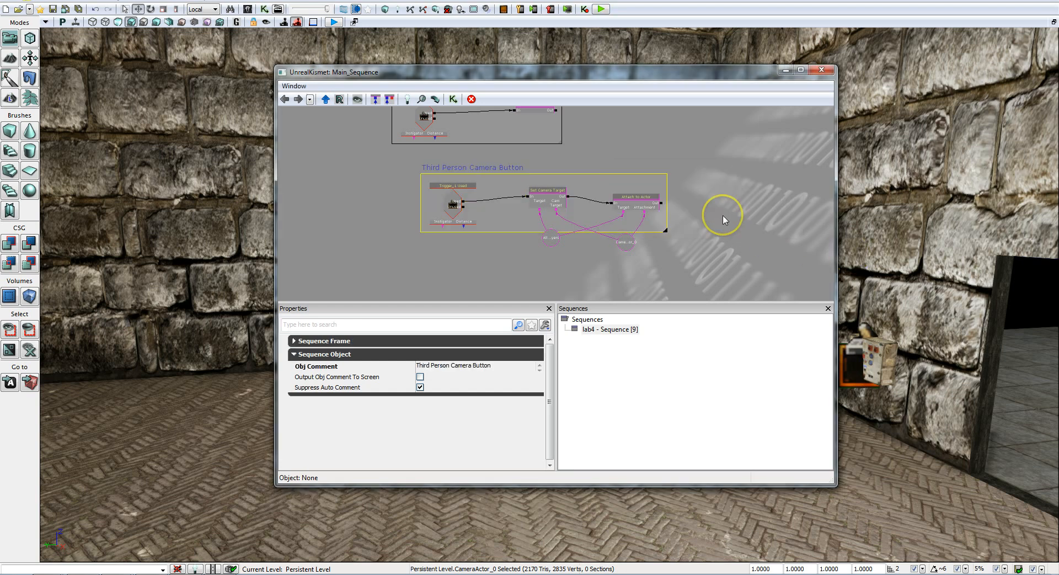
left_click_drag(546, 252, 546, 245)
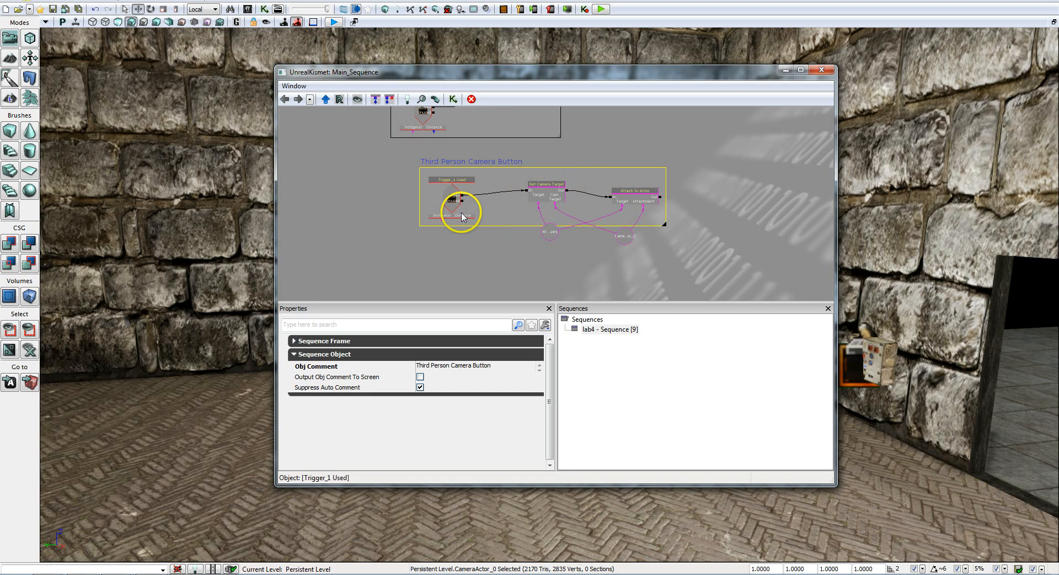
left_click_drag(354, 184, 371, 218)
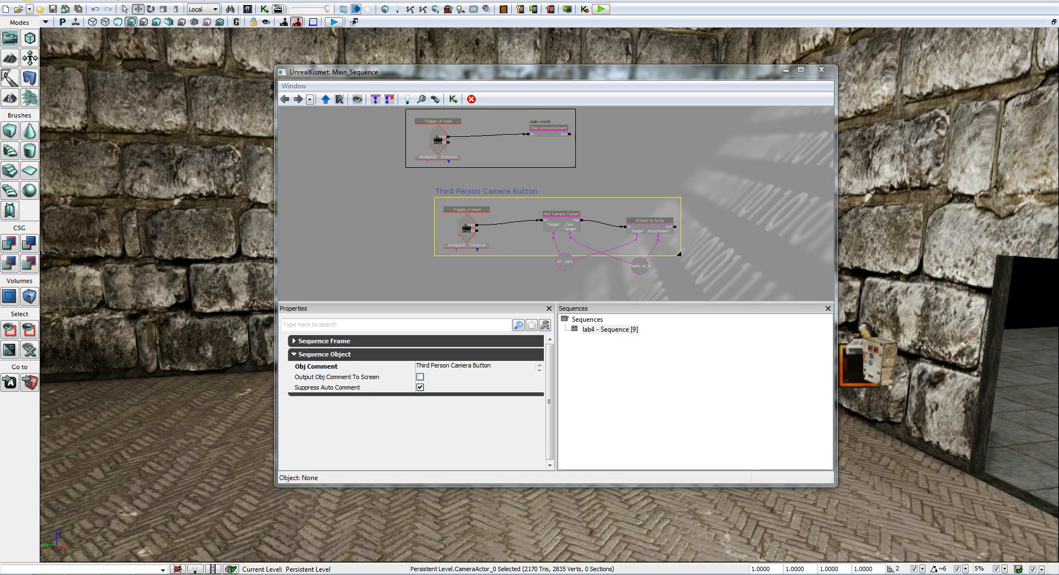
- Switch to the browser, look through the Unreal Kismet User Guide's interface, controls, sequence object and subsequence sections, and return to the level editor
key("alt+Tab")
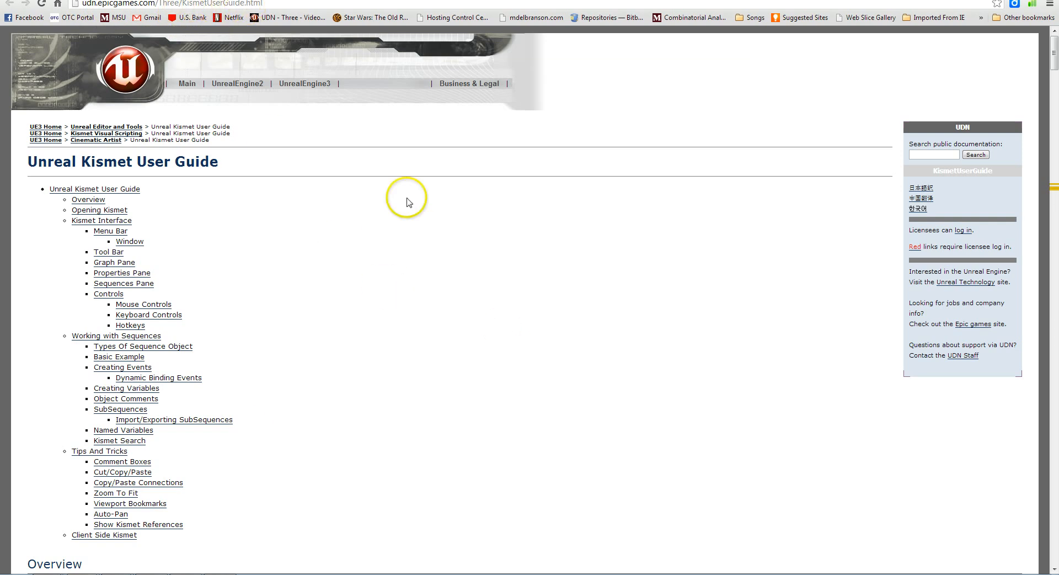
scroll(414, 251, "down", 12)
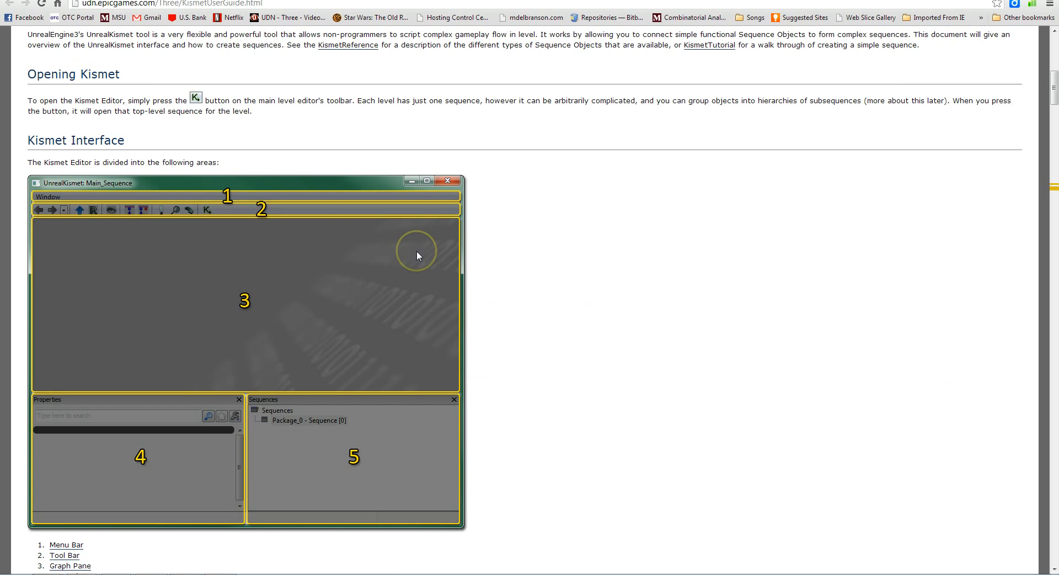
scroll(415, 251, "down", 4)
scroll(416, 251, "up", 4)
left_click(531, 276)
scroll(662, 309, "down", 3)
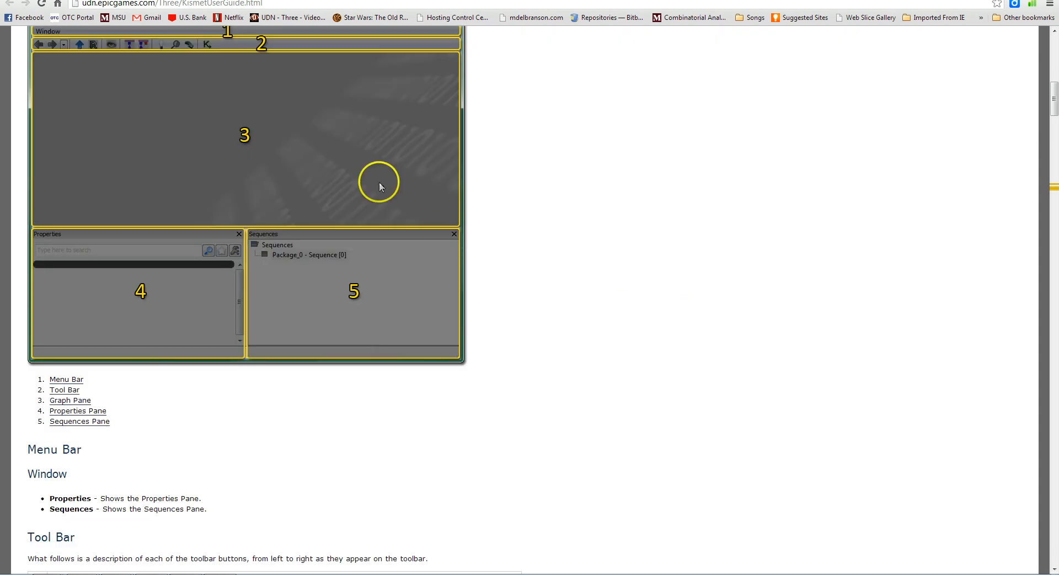
scroll(463, 265, "down", 10)
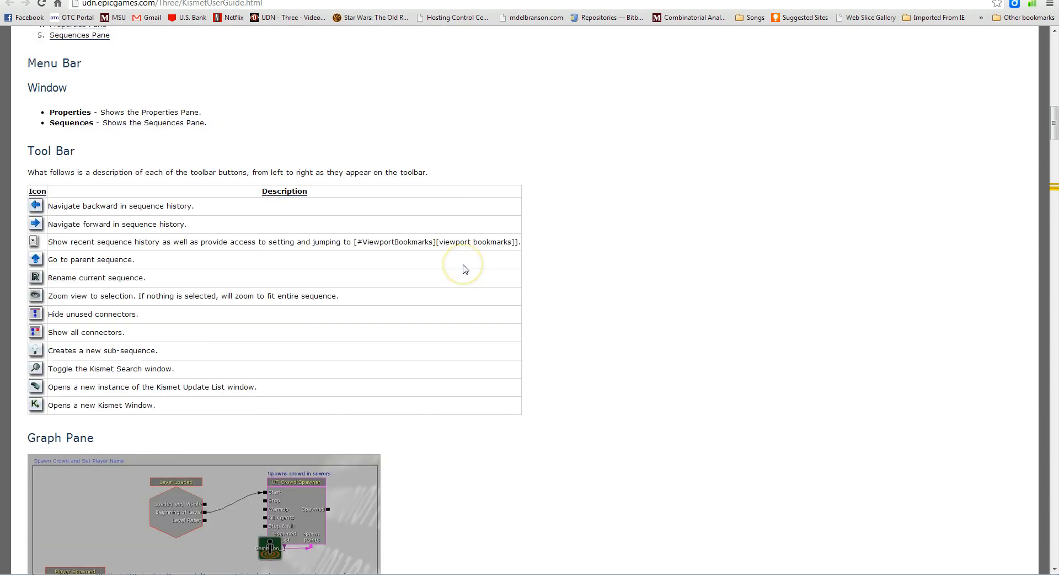
scroll(463, 269, "down", 1)
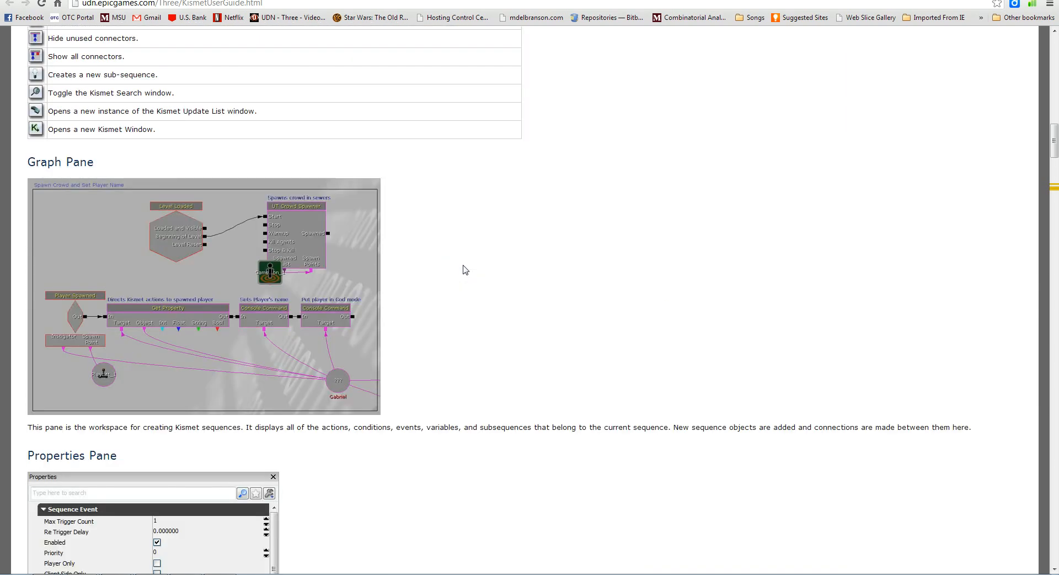
scroll(465, 269, "down", 17)
scroll(467, 272, "up", 5)
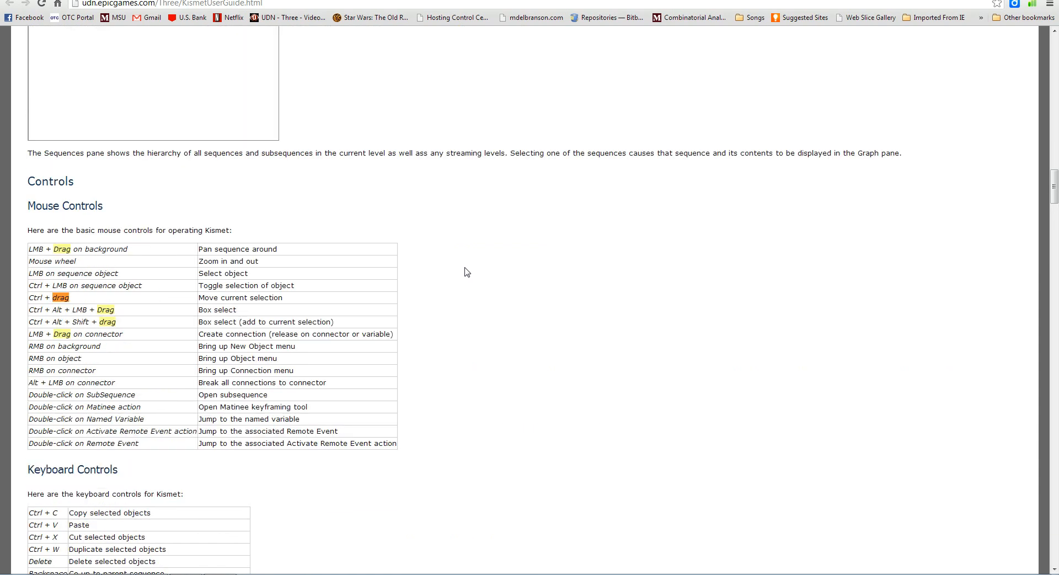
scroll(465, 271, "down", 18)
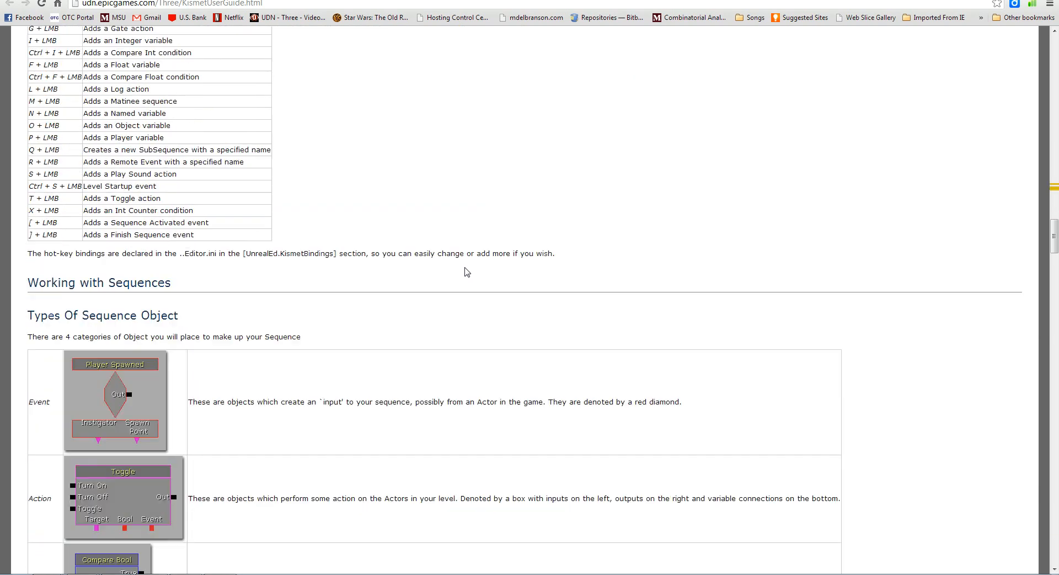
scroll(465, 271, "down", 20)
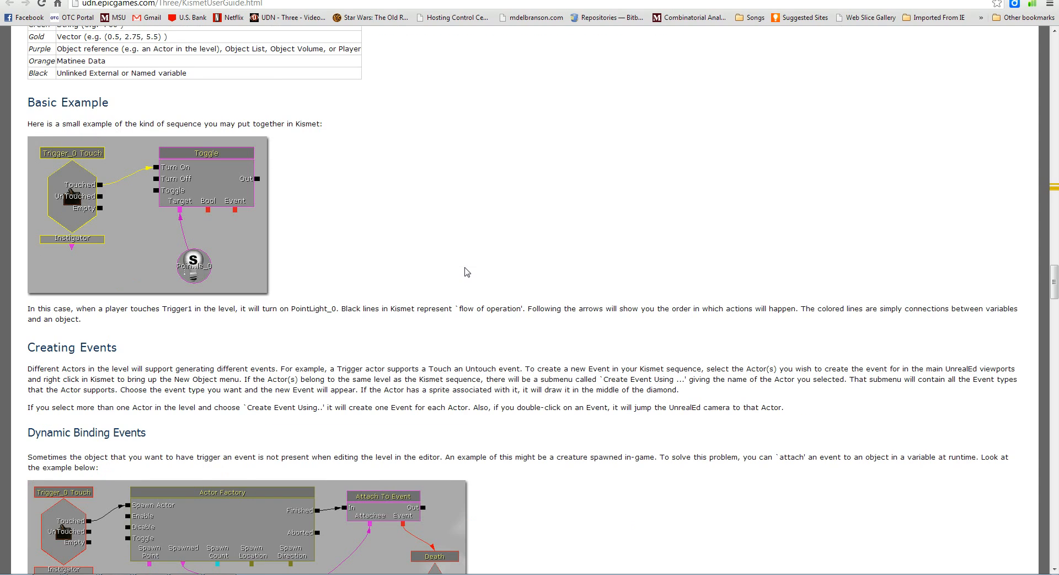
scroll(467, 272, "down", 10)
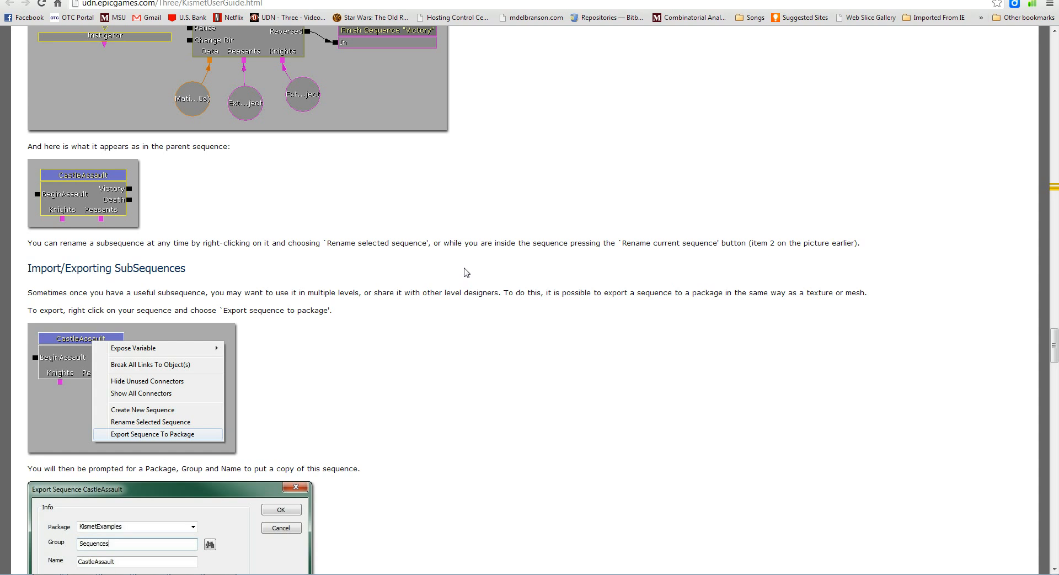
left_click(548, 116)
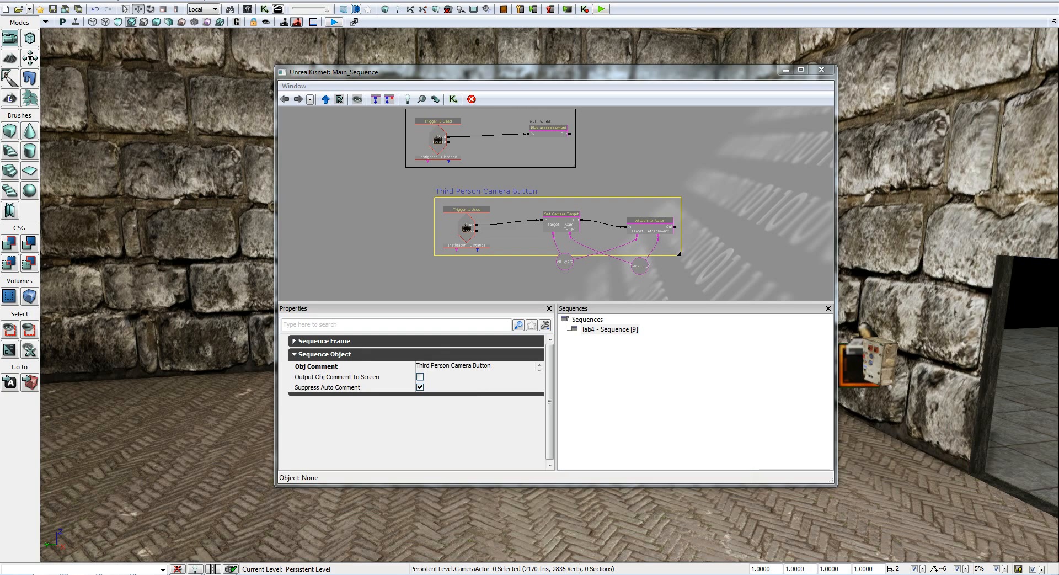
- Close Kismet and place a S_HU_Deco_SM_StorageTanks07 static mesh from the Content Browser on the tiled floor near the doorway
left_click(821, 70)
left_click_drag(631, 314, 1048, 315)
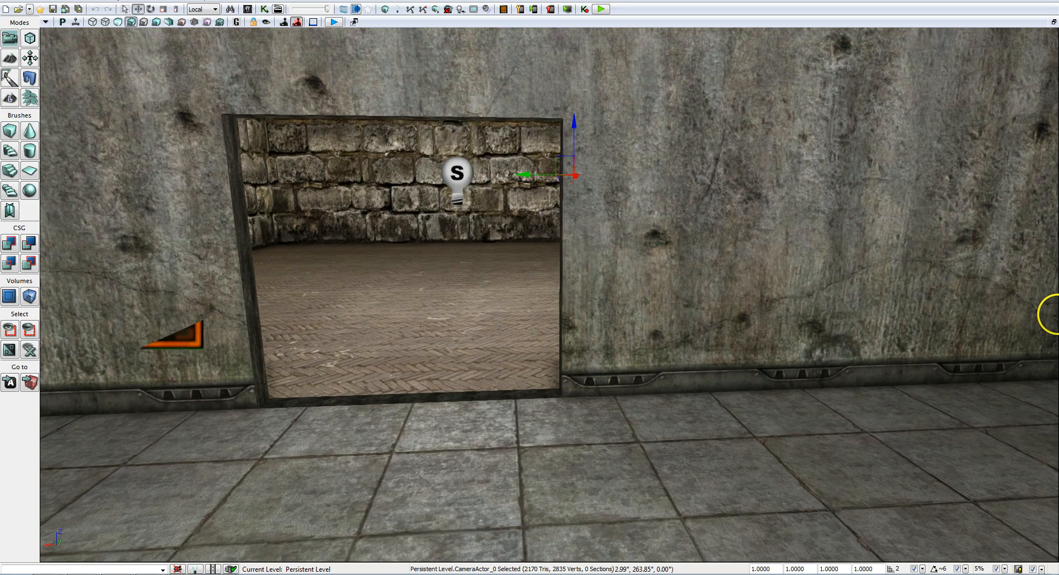
left_click(249, 10)
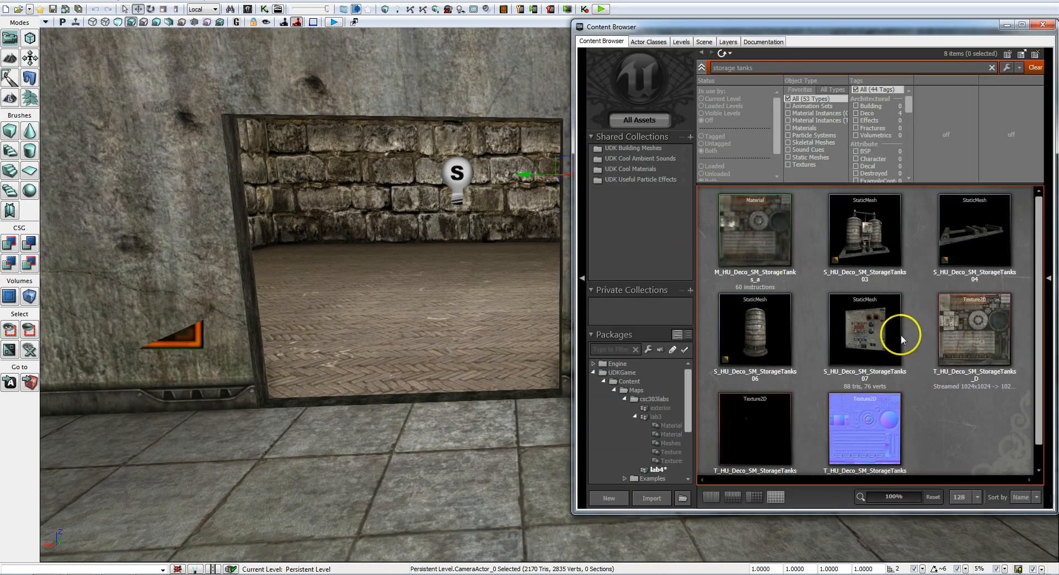
left_click_drag(879, 327, 427, 480)
- Move the new control panel mesh across the tiled floor to the concrete wall beside the doorway
right_click_drag(485, 484, 609, 520)
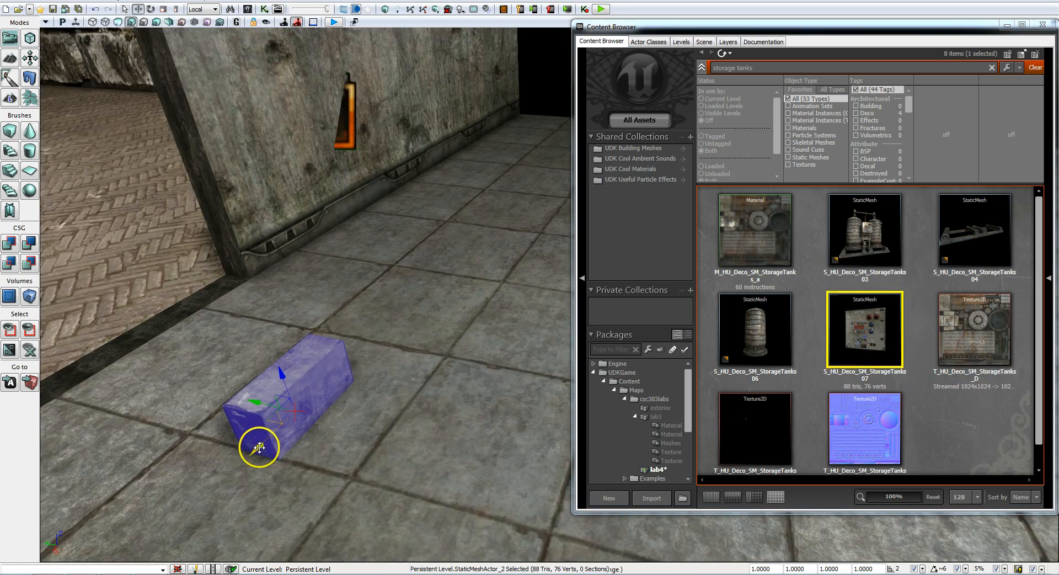
left_click_drag(259, 446, 456, 189)
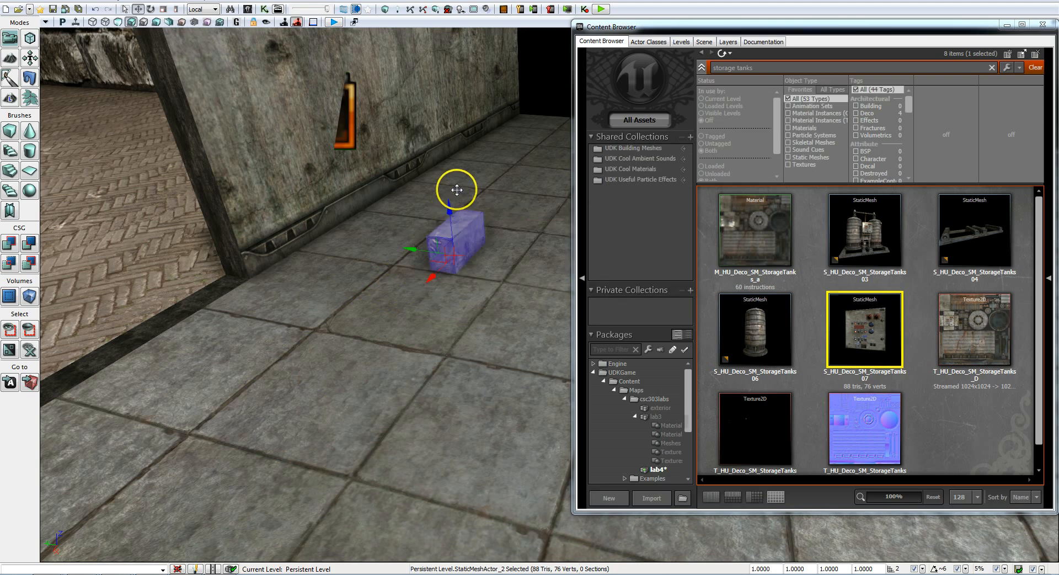
left_click(449, 160)
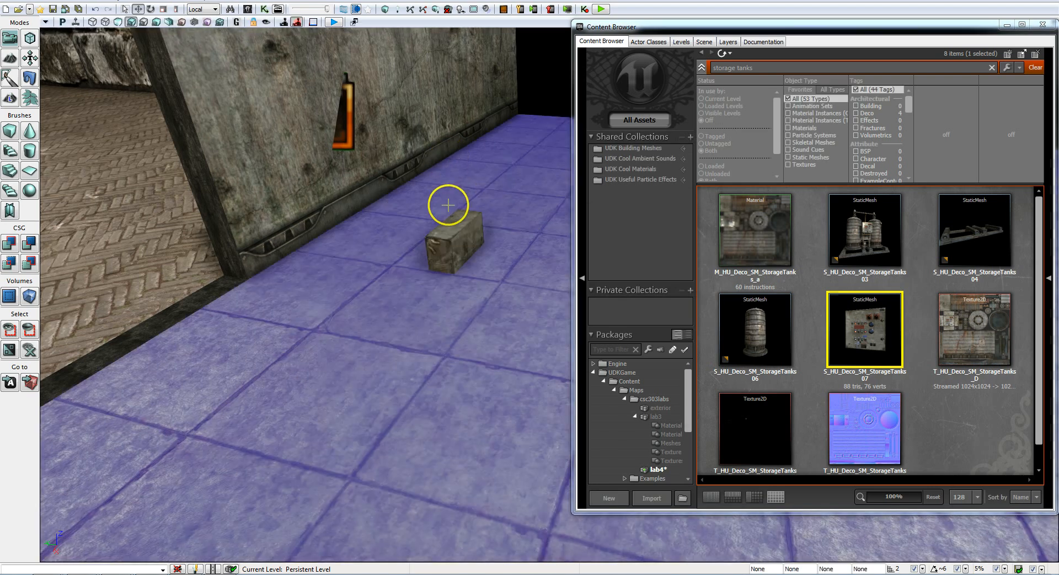
left_click(449, 239)
left_click_drag(449, 239, 439, 71)
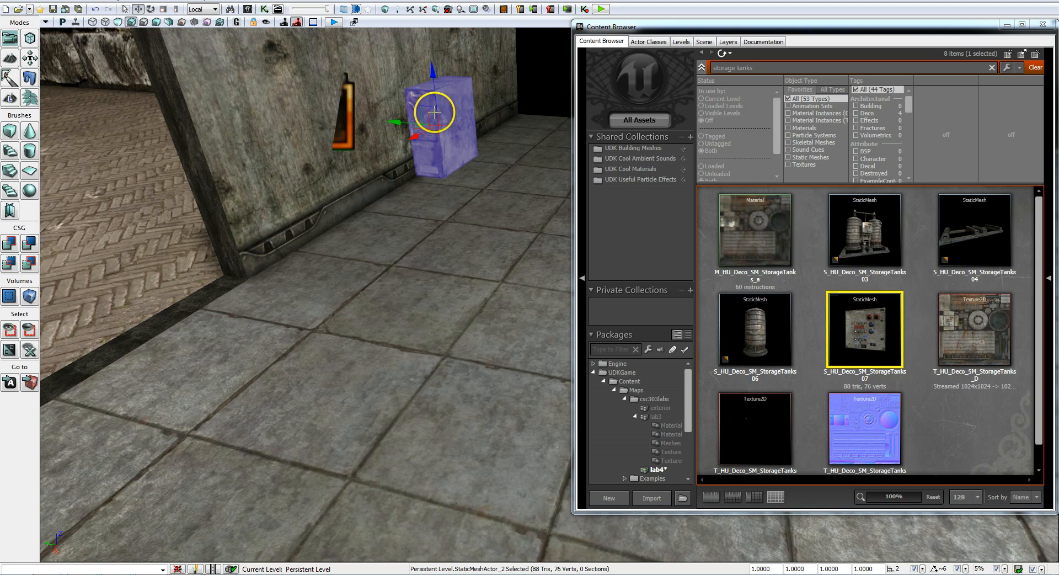
- Rotate the control panel so its buttons face into the tiled room, and raise it onto the concrete wall beside the doorway
key("space")
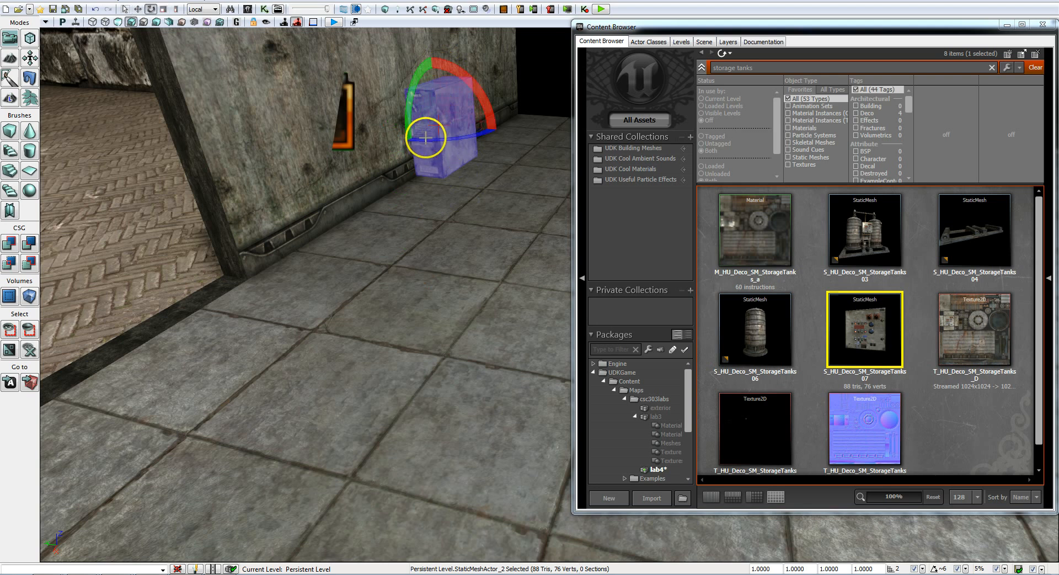
left_click_drag(426, 137, 693, 122)
right_click_drag(417, 274, 468, 285)
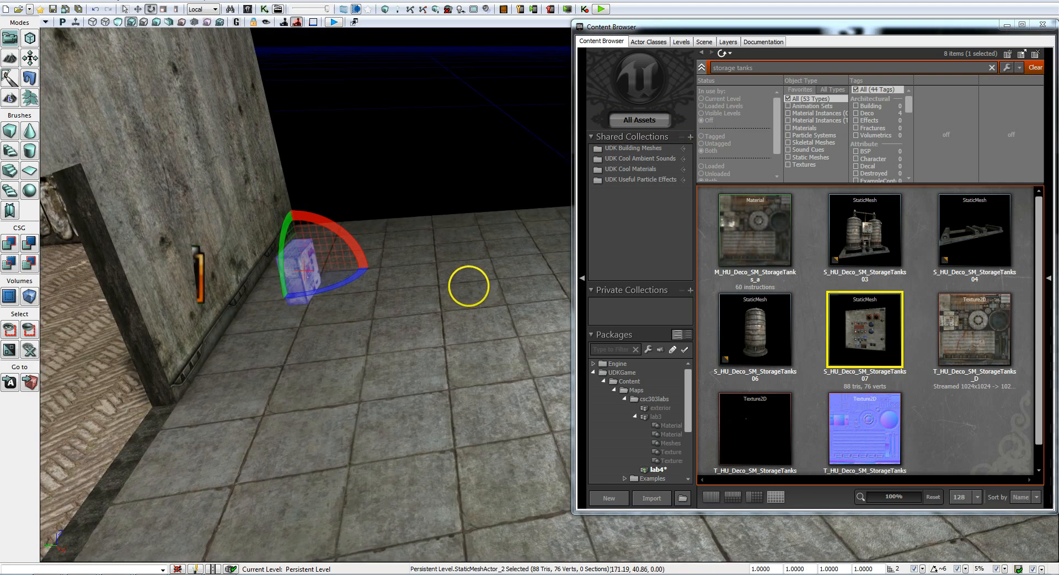
left_click_drag(468, 286, 454, 202)
right_click_drag(413, 328, 351, 354)
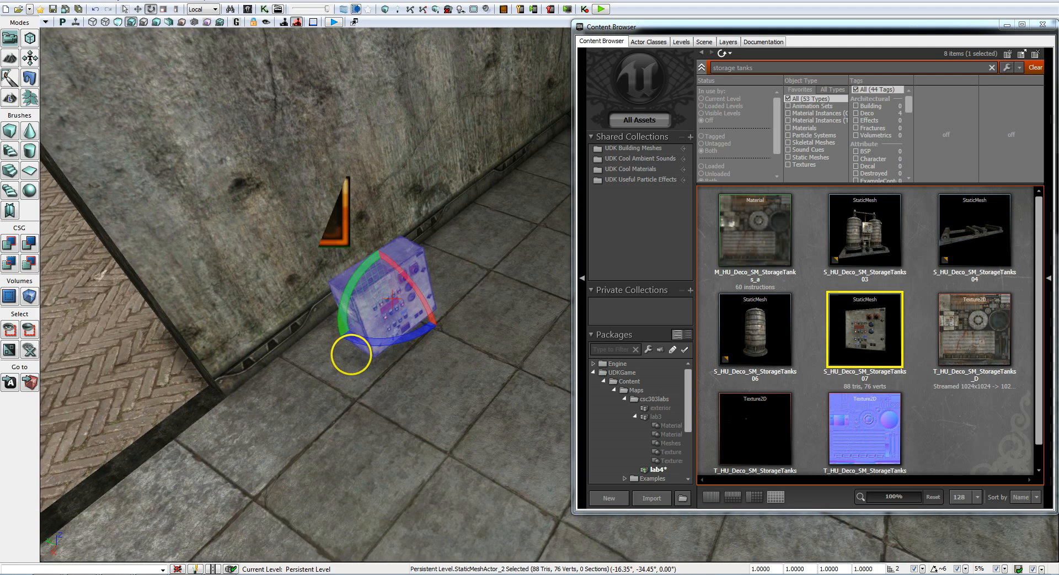
left_click_drag(401, 341, 461, 386)
scroll(460, 370, "up", 3)
scroll(460, 370, "up", 3)
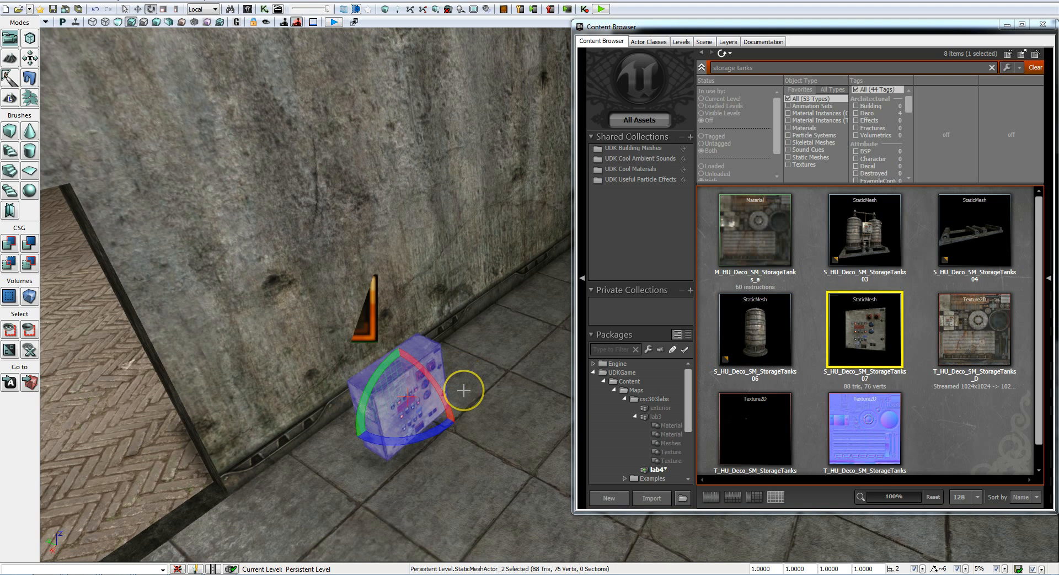
key("w")
left_click_drag(449, 418, 343, 352)
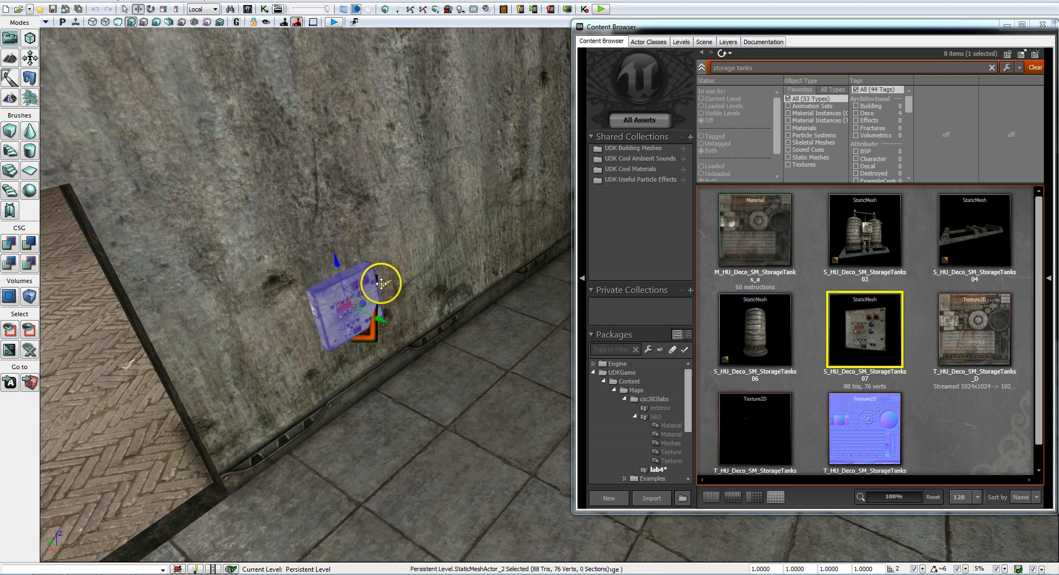
- Move the armored skeletal mesh character from the brick room into the tiled room beside the new panel, and close the Content Browser
left_click_drag(279, 406, 40, 367)
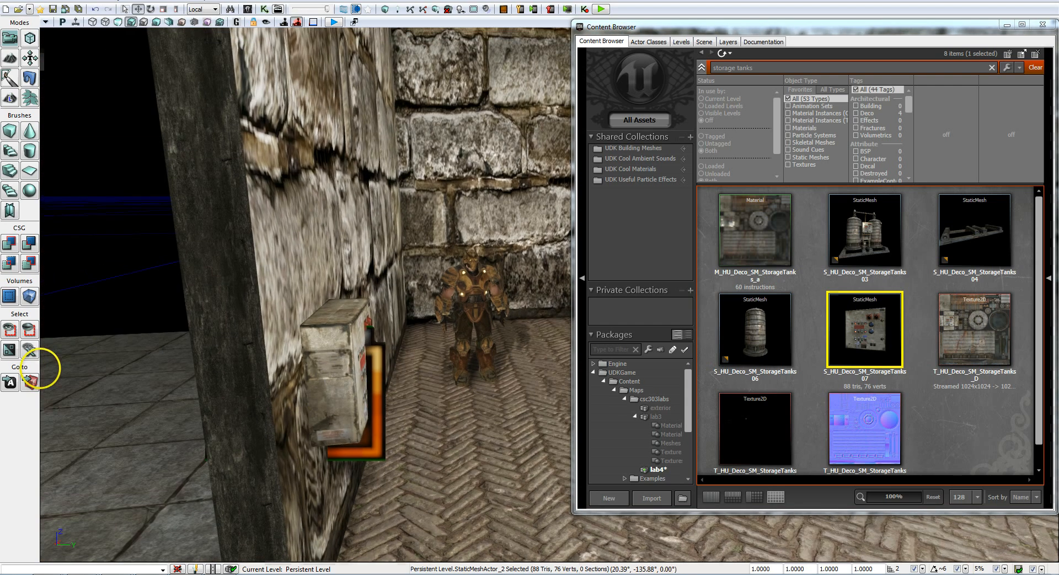
left_click(474, 282)
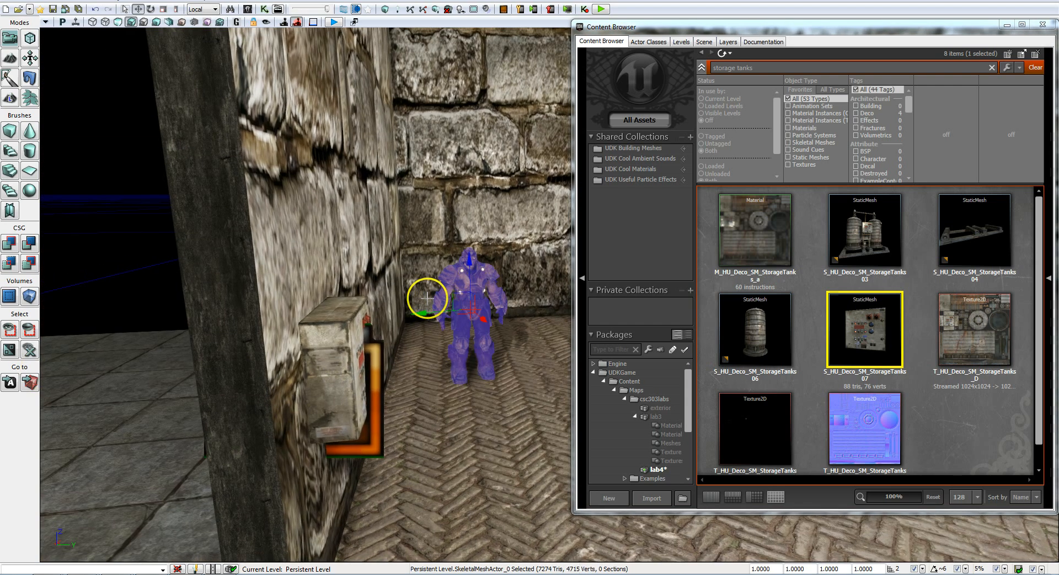
left_click_drag(425, 314, 128, 345)
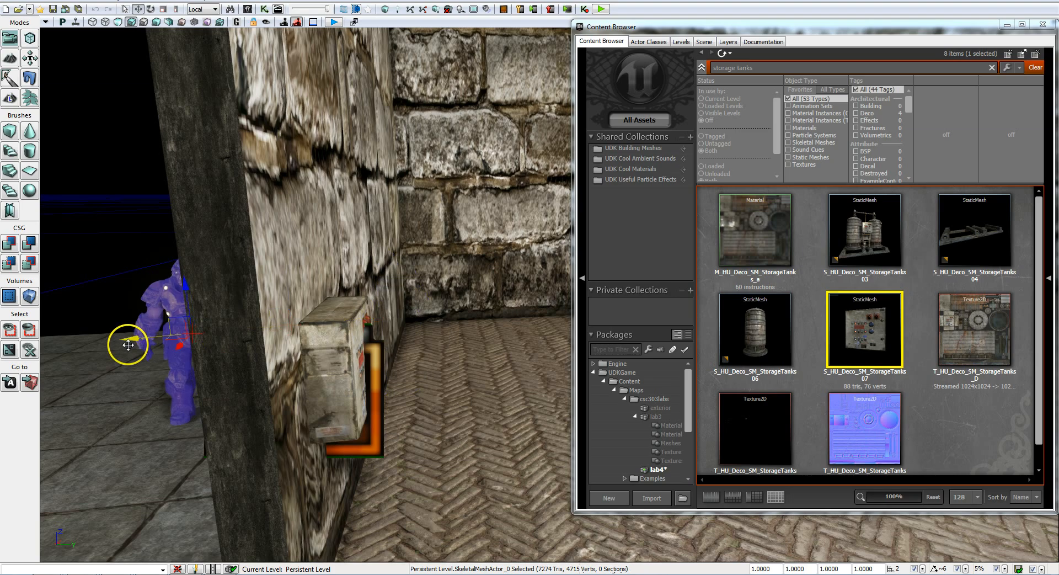
left_click_drag(295, 396, 475, 410)
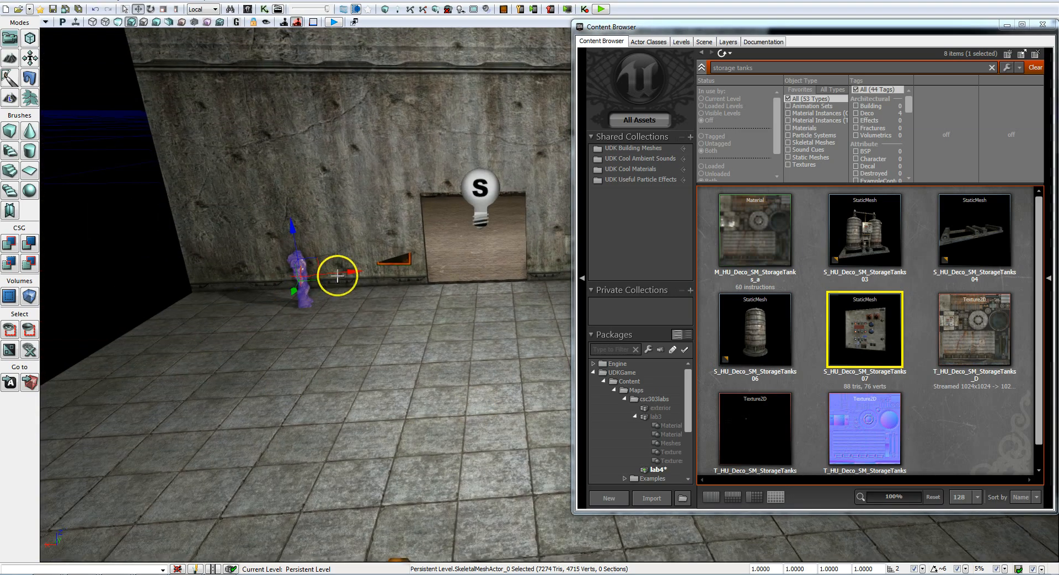
left_click_drag(342, 272, 548, 309)
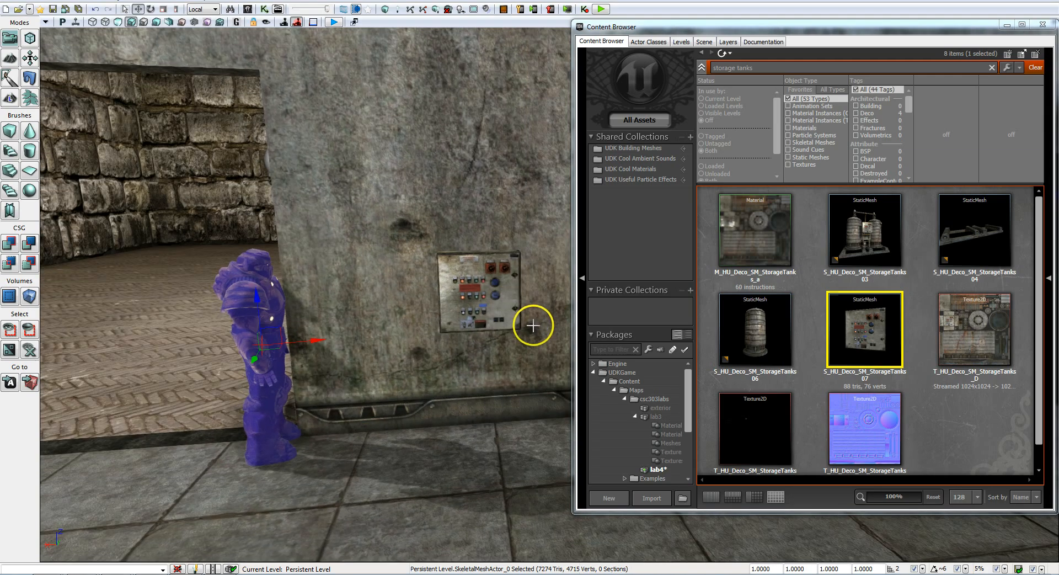
left_click(1046, 22)
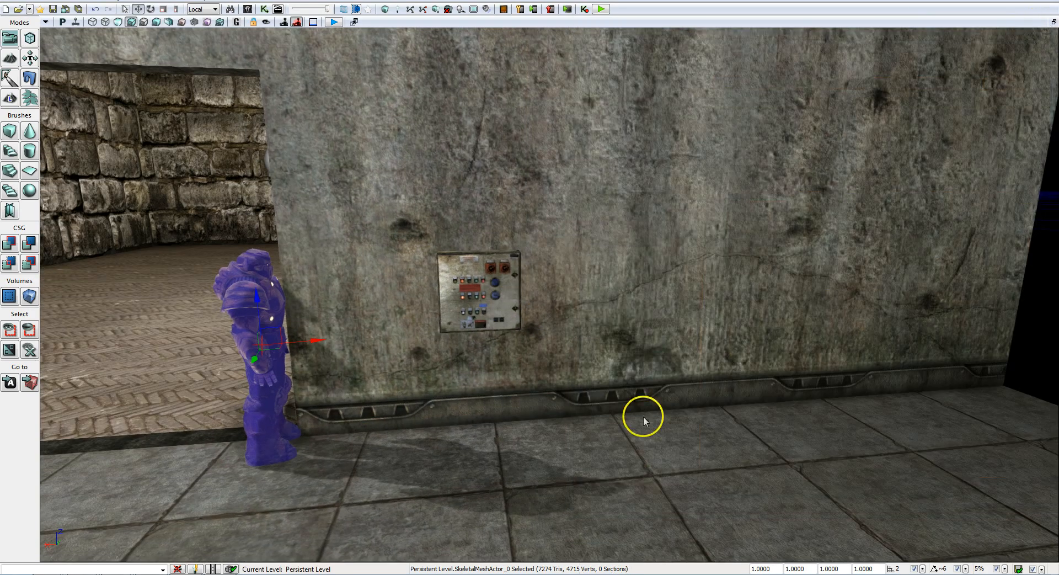
- Add a Trigger actor on the tiled floor and move it to the wall next to the new control panel
left_click_drag(643, 416, 561, 421)
right_click(563, 421)
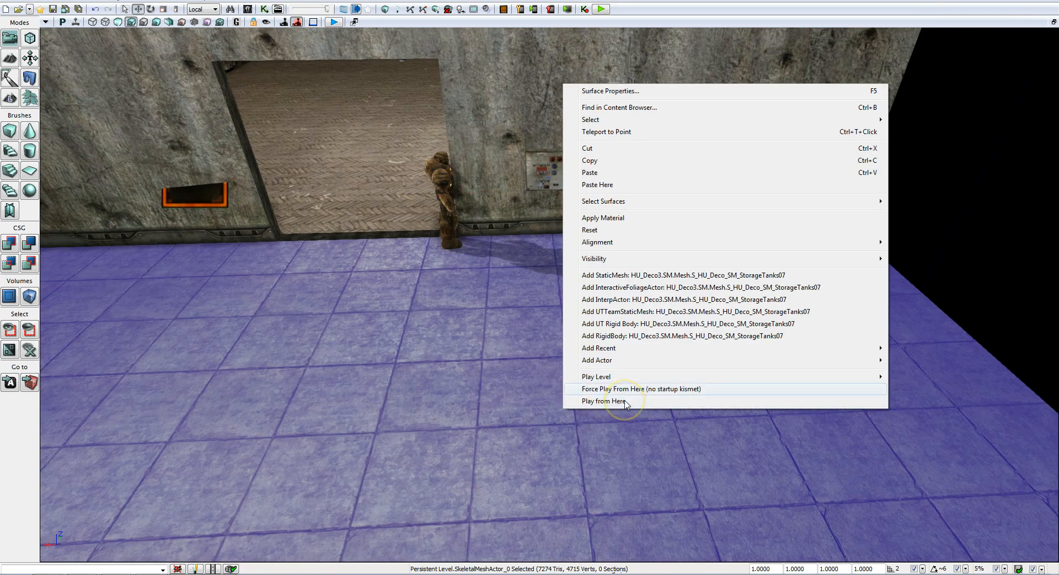
right_click(500, 406)
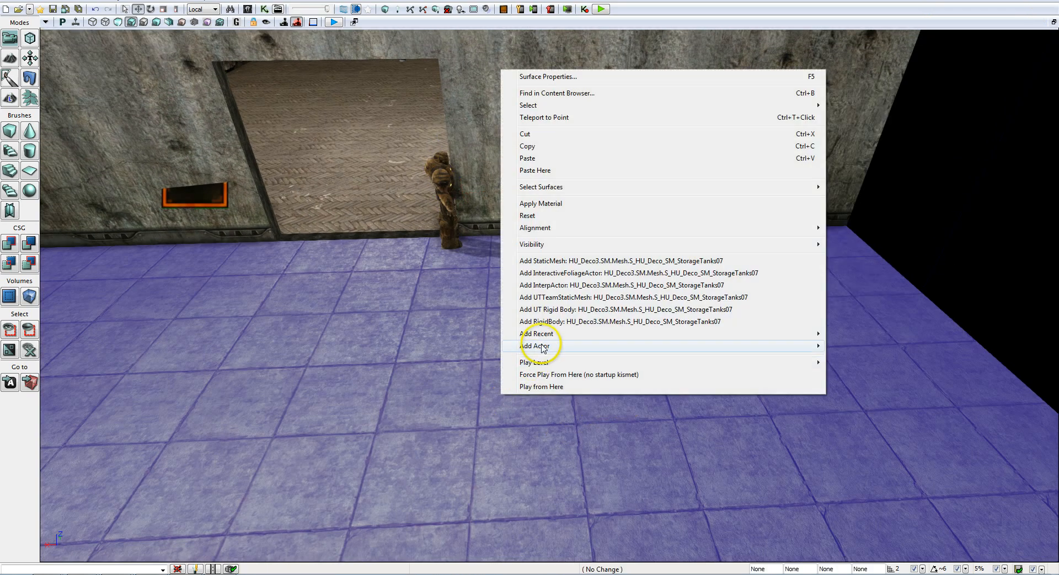
mouse_move(543, 348)
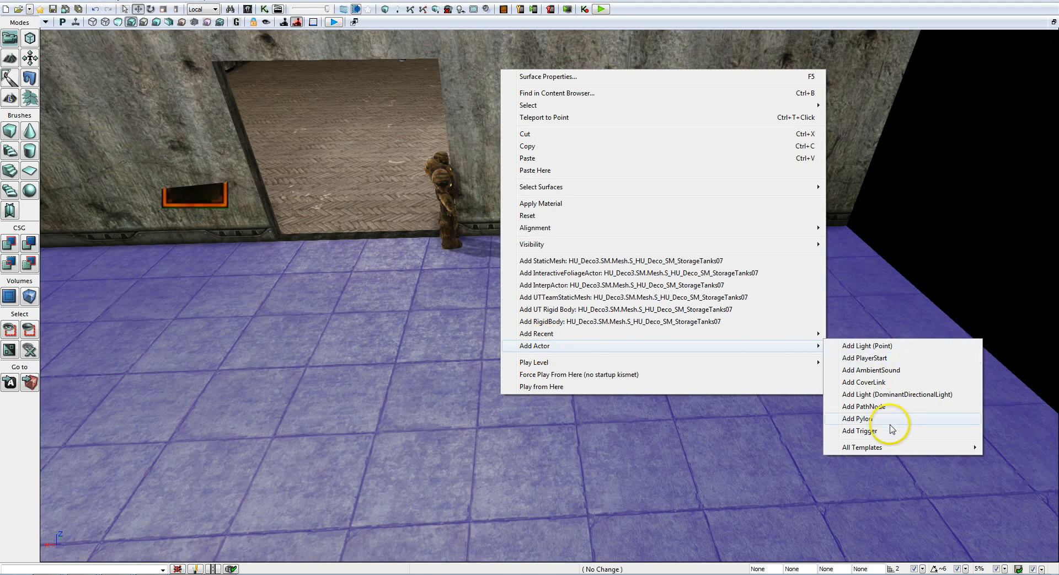
left_click(859, 430)
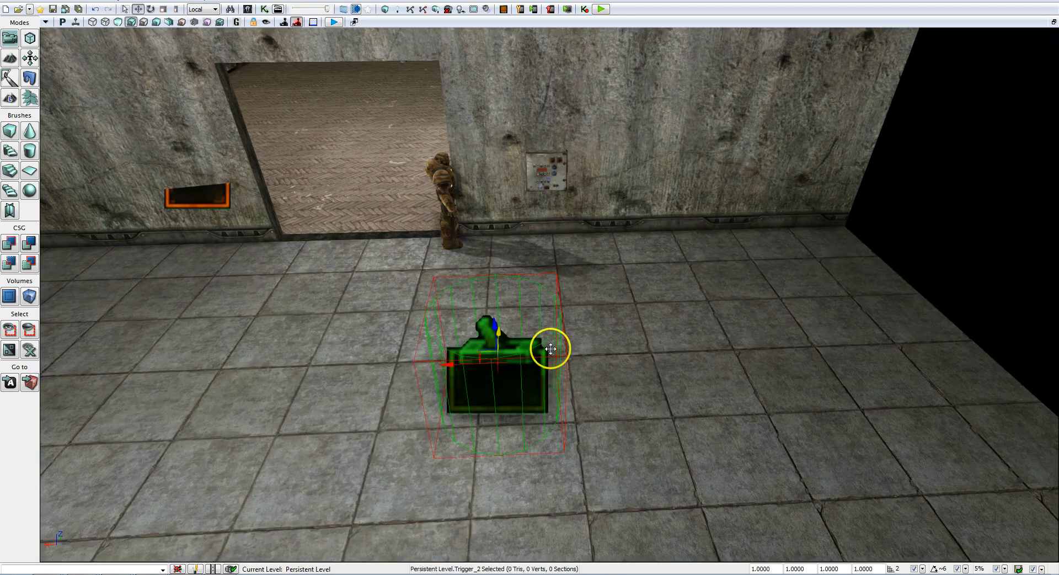
mouse_move(576, 351)
right_mouse_down()
mouse_move(475, 355)
mouse_move(576, 352)
right_mouse_up()
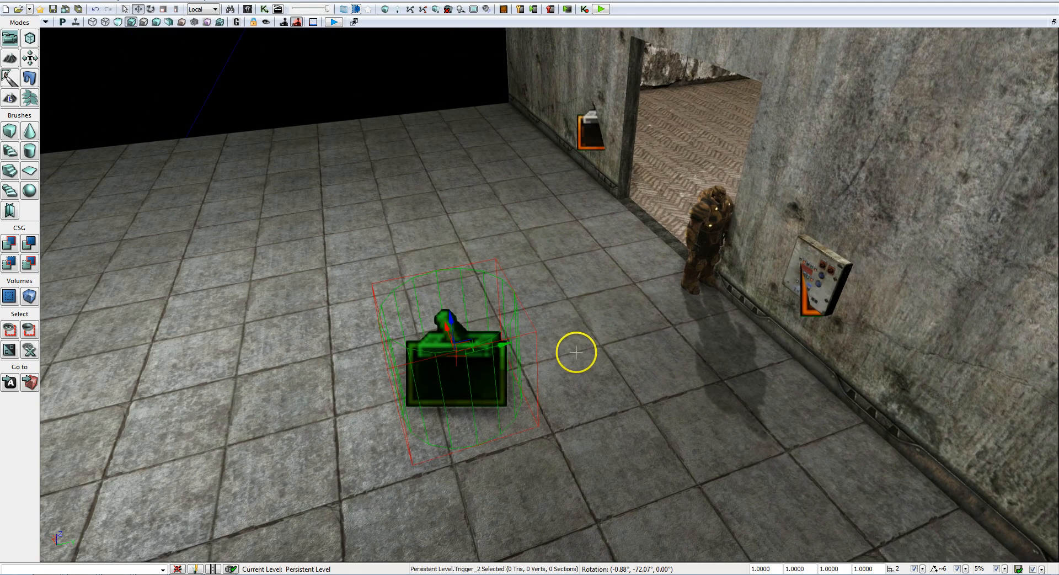
left_click_drag(503, 345, 789, 316)
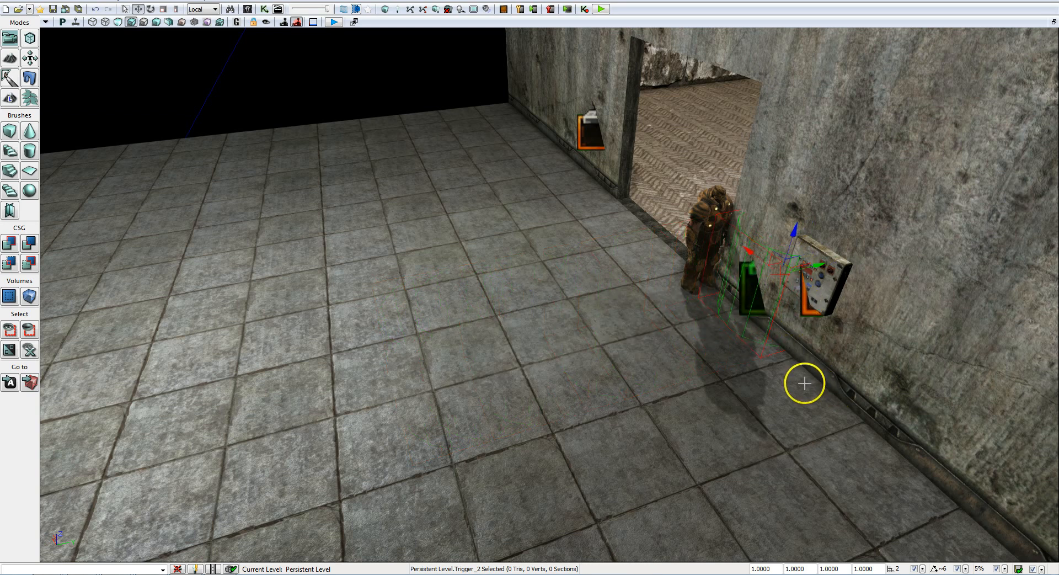
- Shift the new trigger against the concrete wall so that it surrounds the control panel to the doorway's side
mouse_move(804, 383)
right_mouse_down()
mouse_move(771, 399)
mouse_move(794, 399)
right_mouse_up()
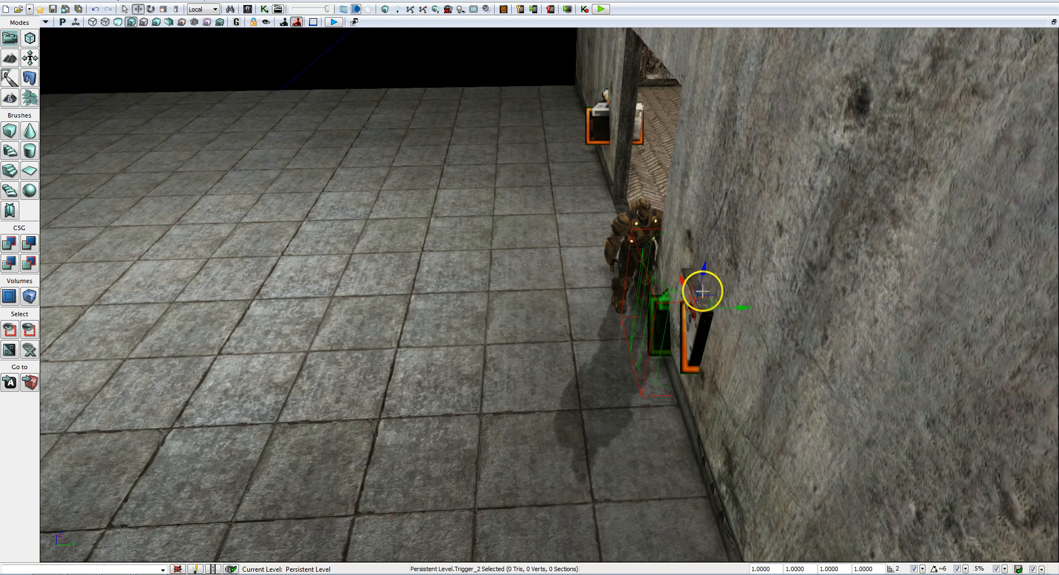
left_click_drag(684, 285, 746, 317)
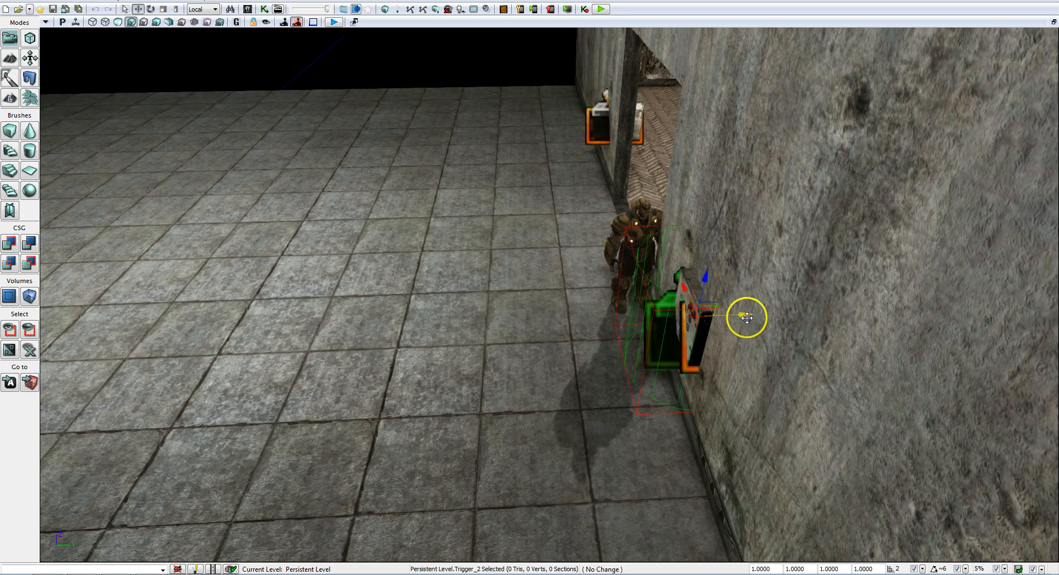
right_click_drag(712, 364, 838, 371)
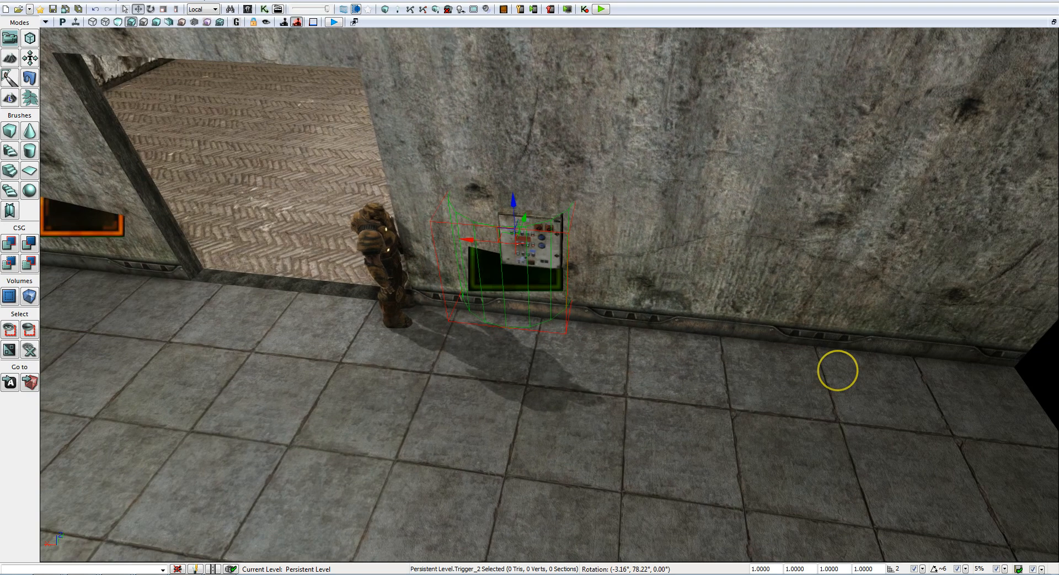
left_click(468, 238)
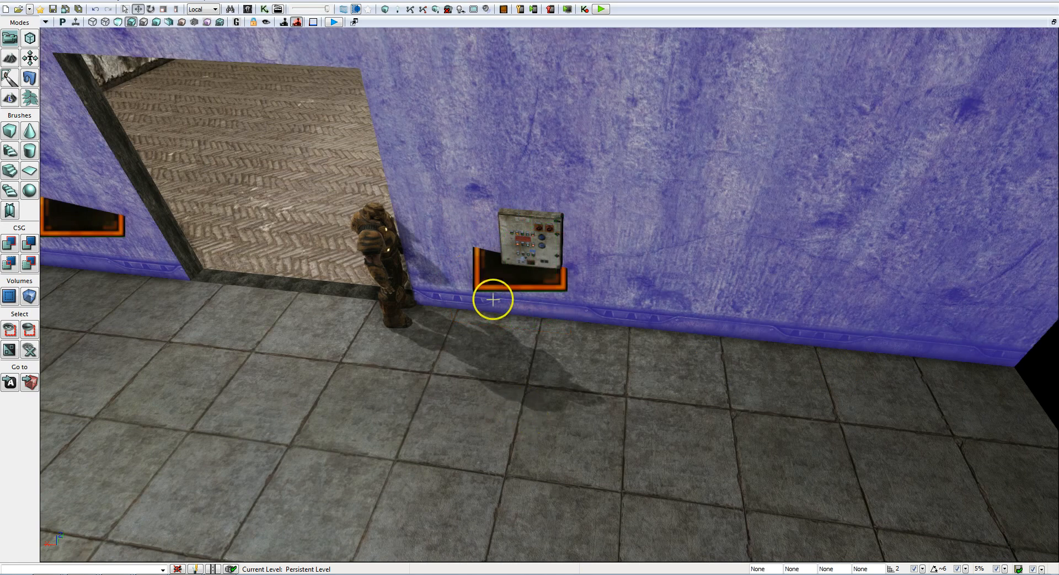
left_click(494, 273)
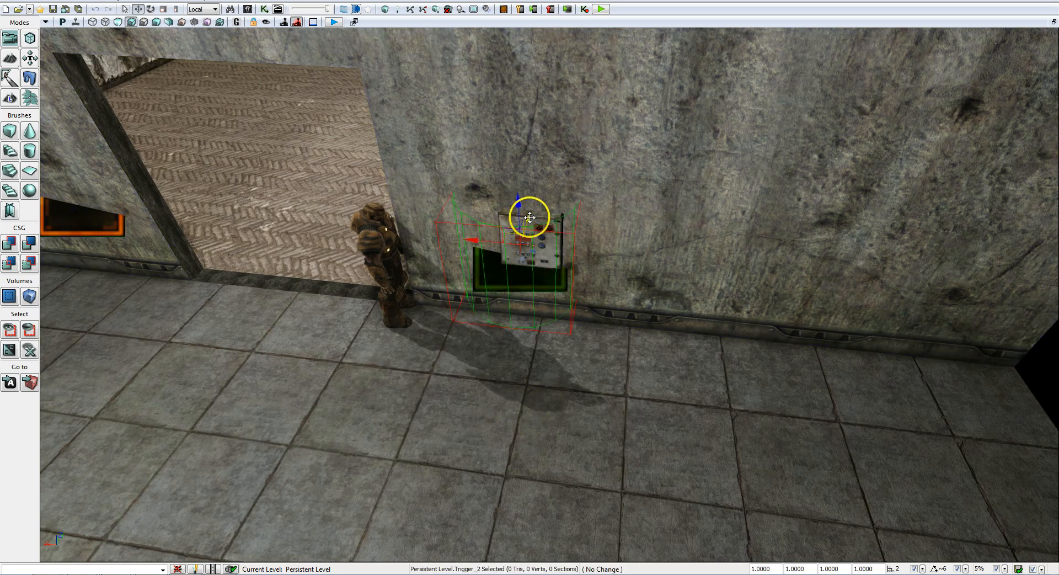
left_click_drag(530, 218, 527, 223)
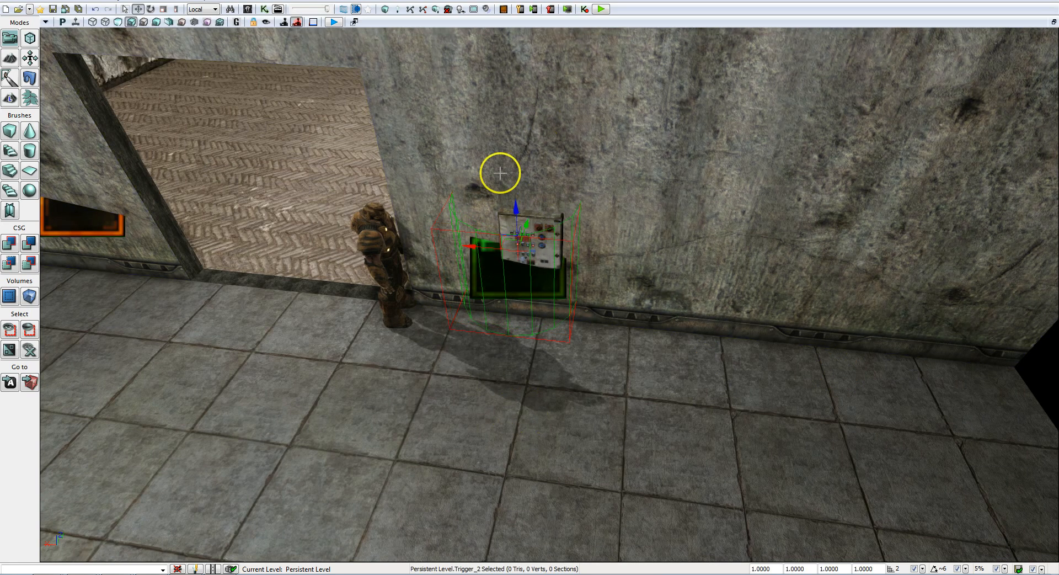
- Add a Used event for Trigger_2 in Kismet, in the empty space below the Third Person Camera Button sequence
left_click(274, 9)
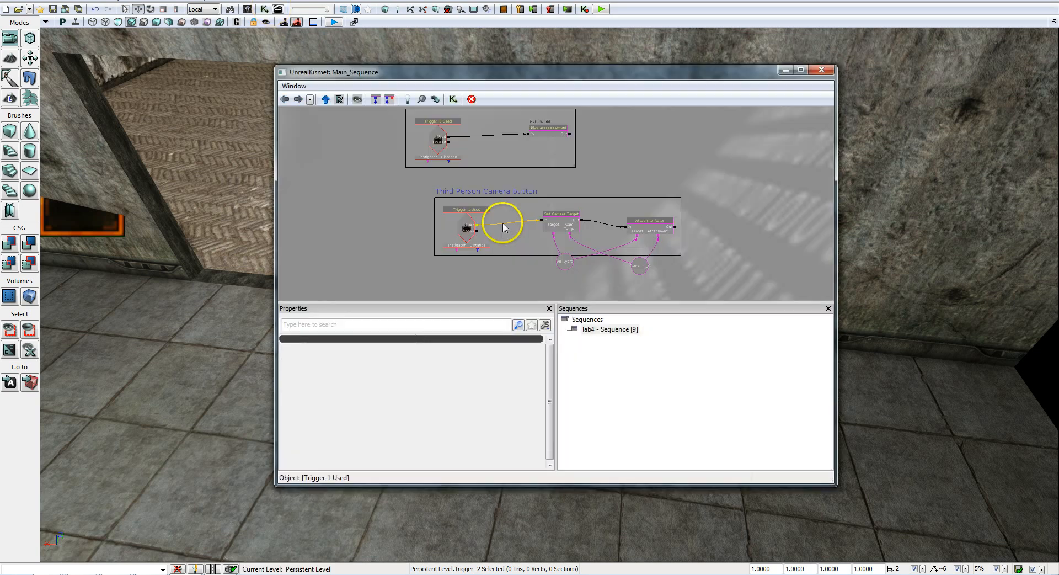
left_click_drag(390, 240, 331, 165)
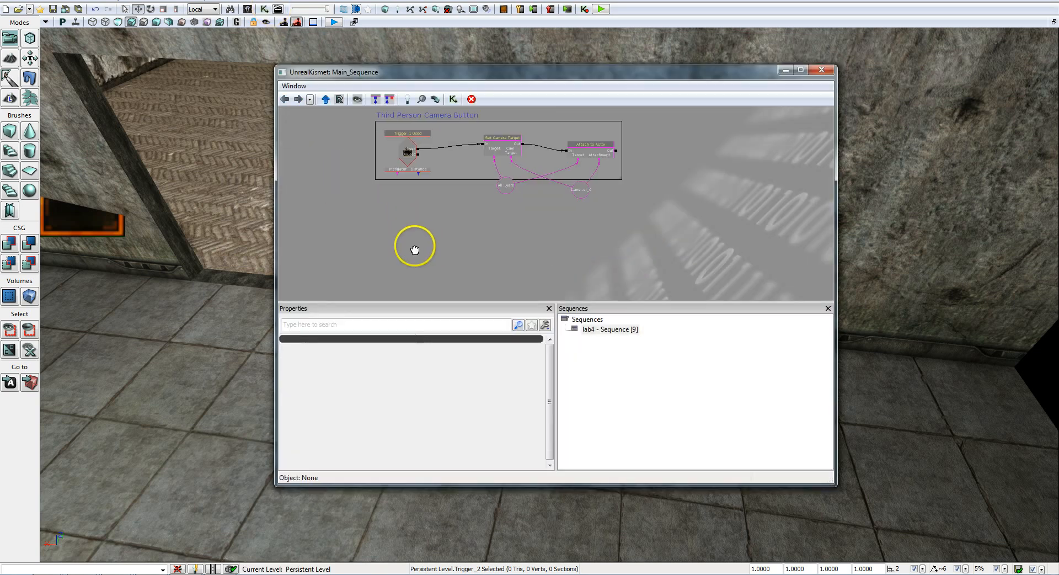
right_click(414, 231)
mouse_move(489, 347)
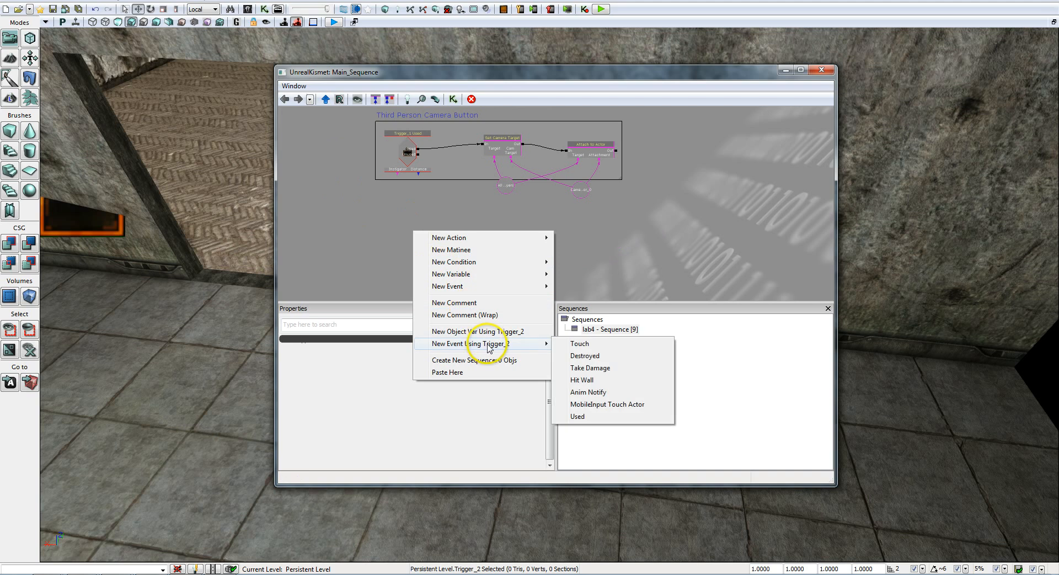
left_click(585, 417)
left_click_drag(465, 239, 534, 216)
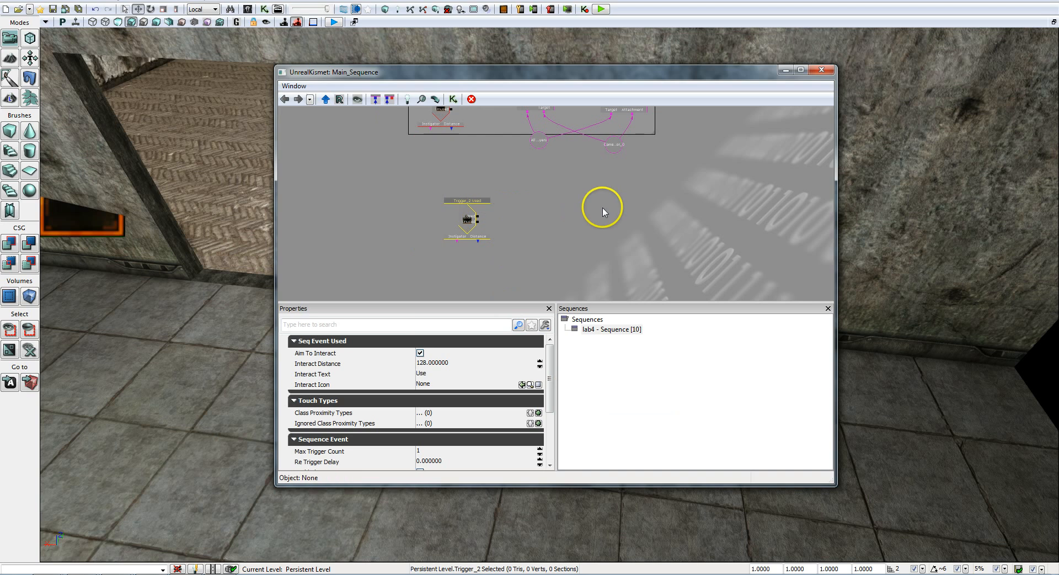
left_click_drag(603, 208, 564, 204)
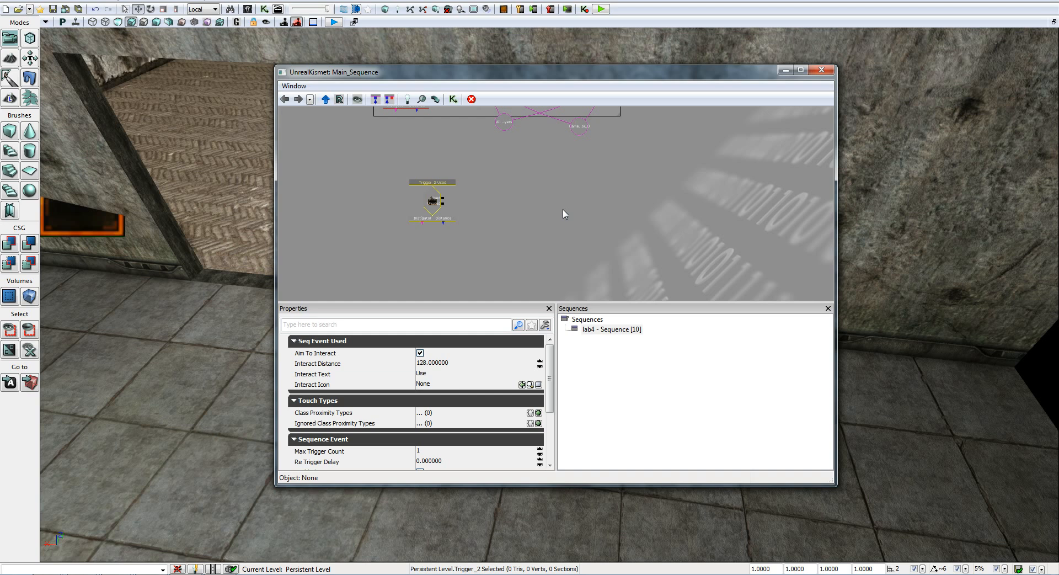
left_click_drag(577, 202, 582, 198)
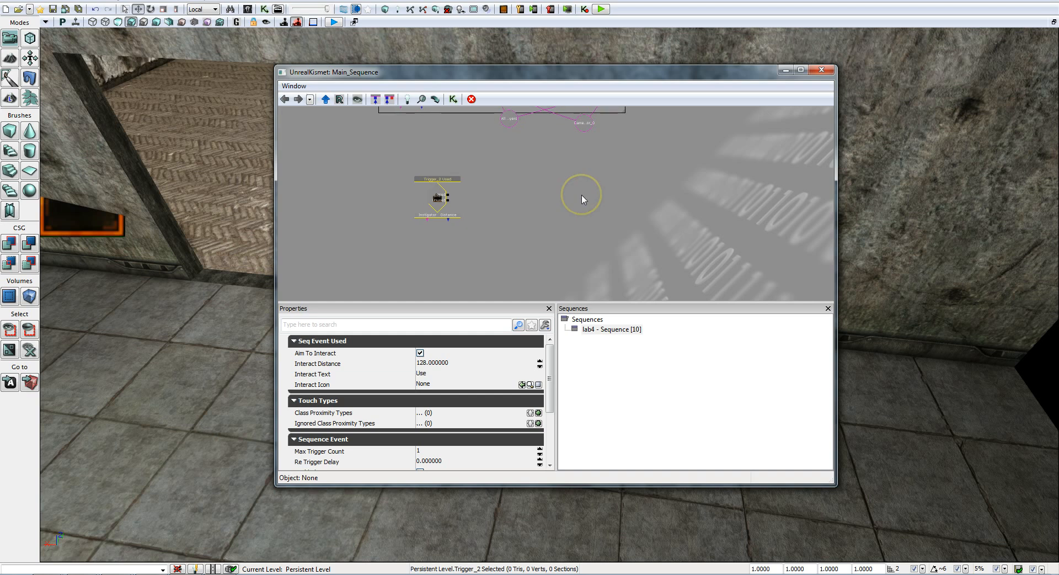
- Minimize Kismet, limit the Content Browser to static meshes and search for "panel"
left_click(785, 70)
left_click(343, 7)
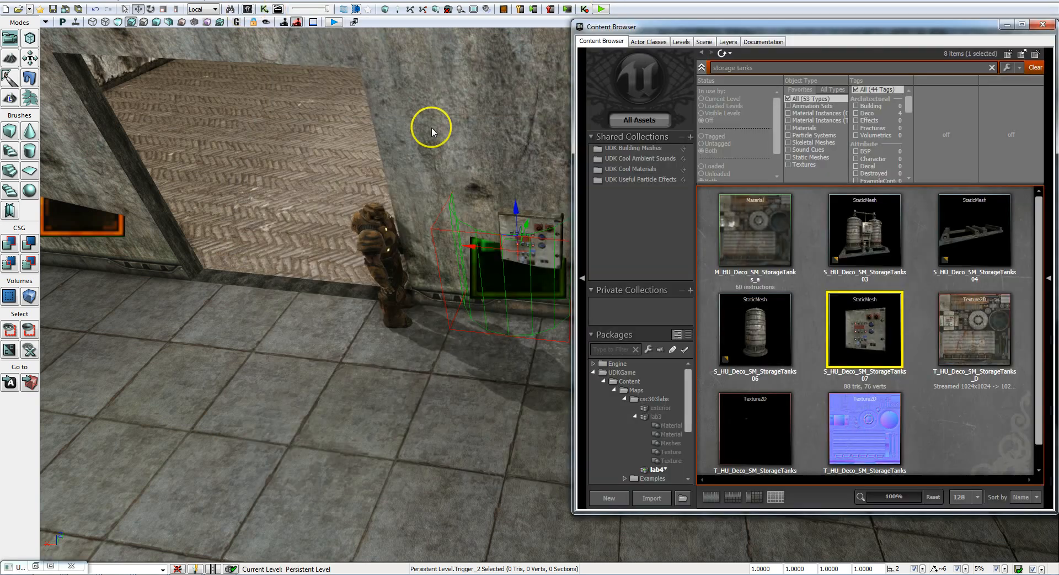
right_click_drag(402, 458, 403, 437)
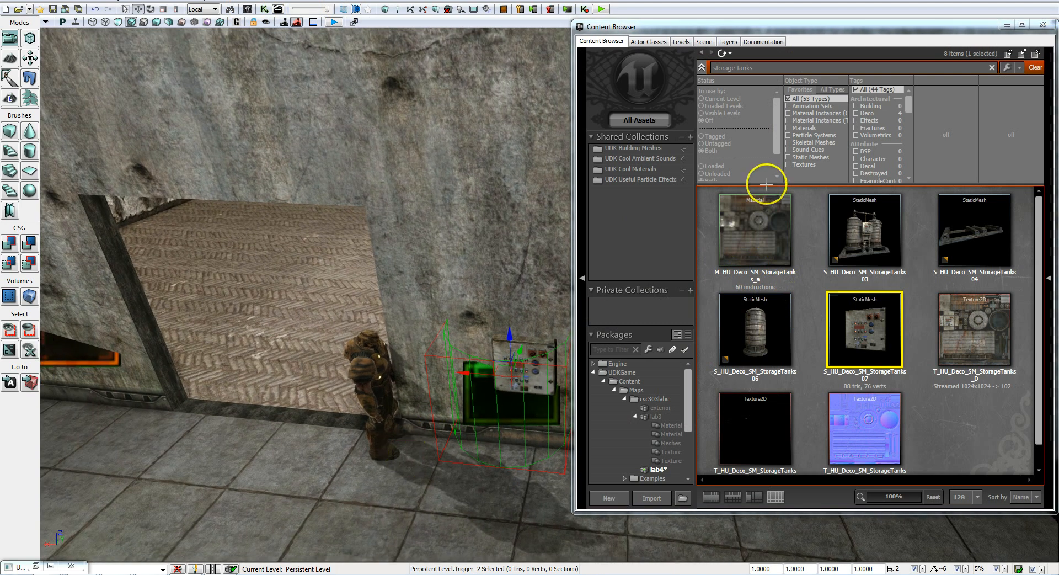
left_click(630, 121)
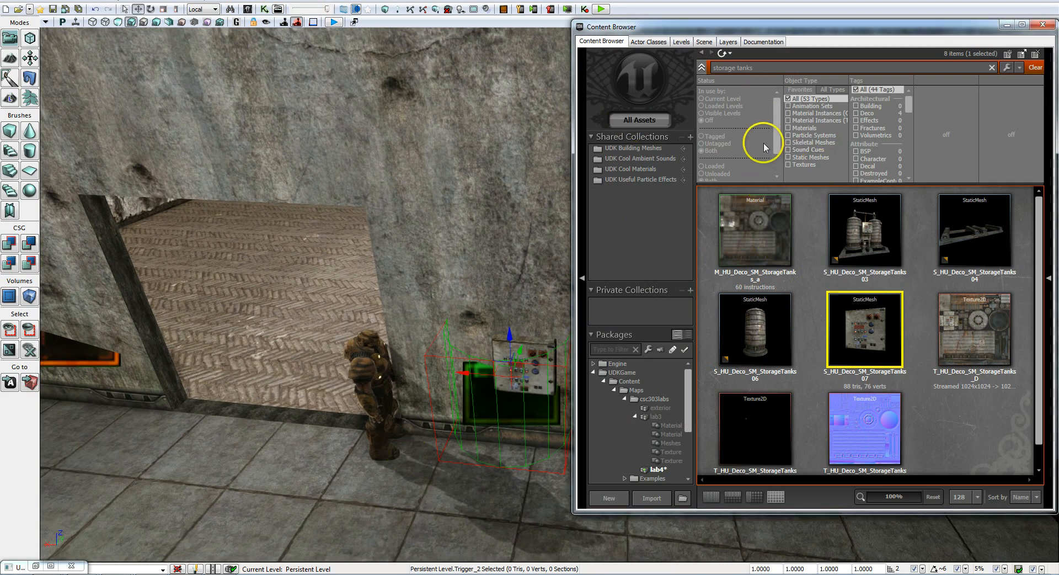
left_click(810, 158)
left_click_drag(759, 66, 682, 73)
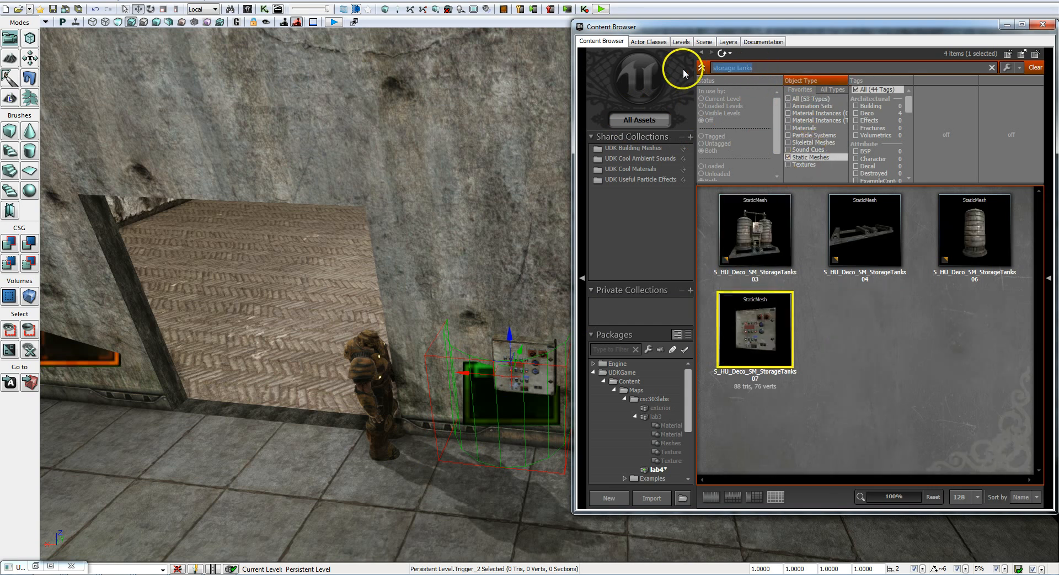
type("panel")
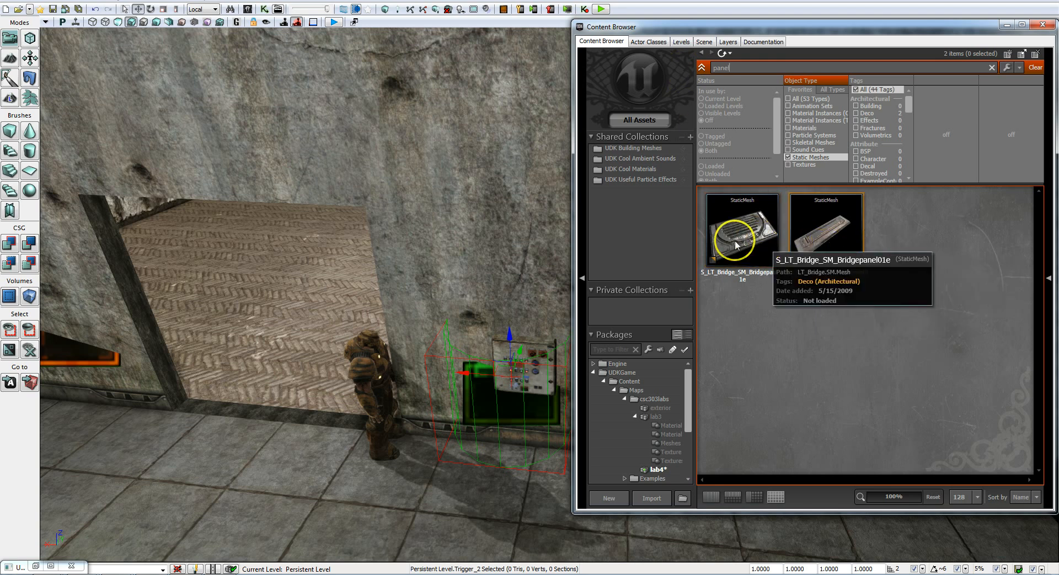
- Replace the search text with "door" to find door static meshes
left_click(752, 100)
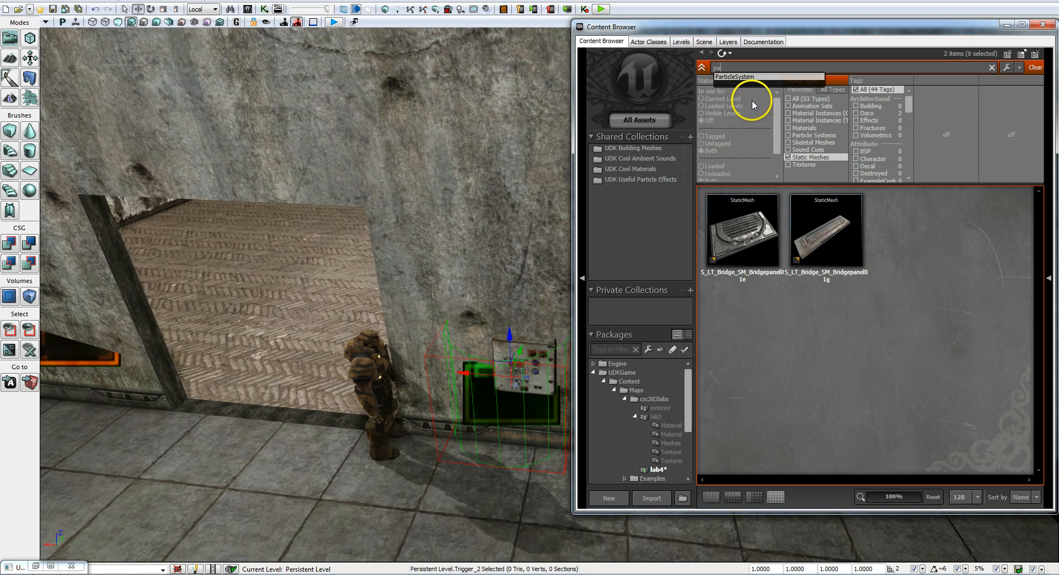
key("BackSpace")
key("BackSpace")
key("BackSpace")
key("BackSpace")
key("BackSpace")
type("door")
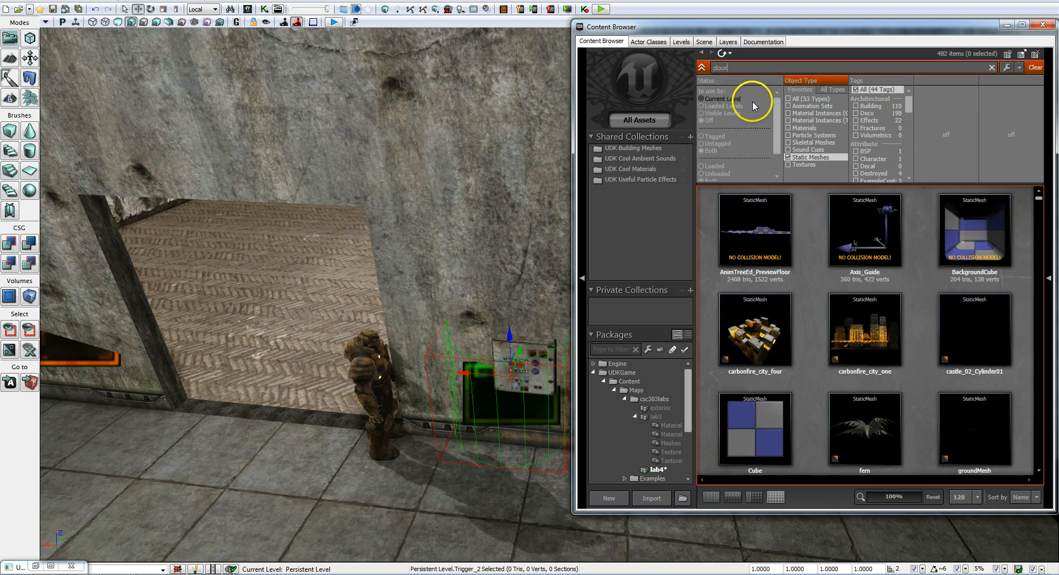
left_click(755, 121)
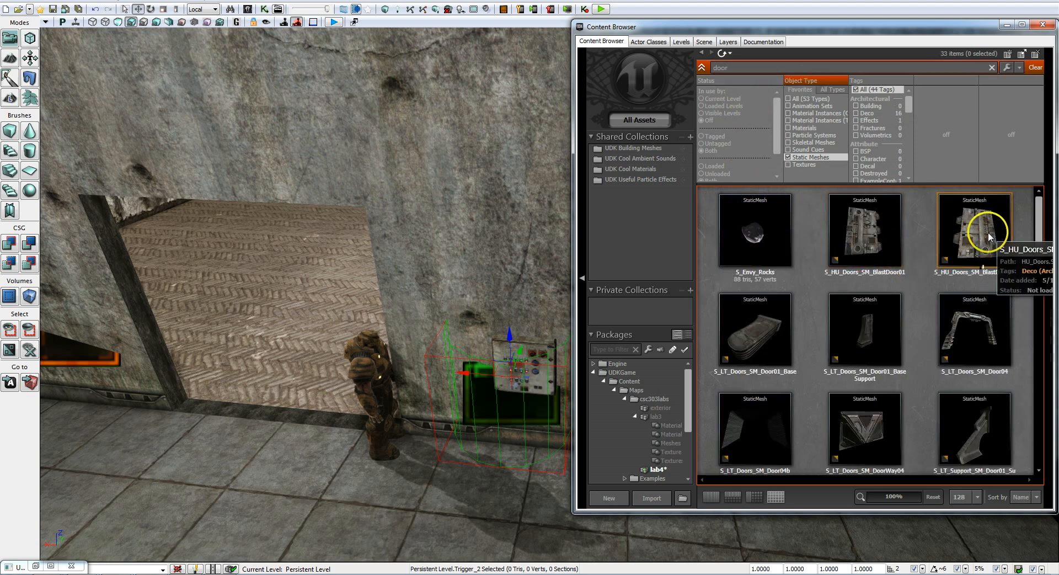
- Place the S_HU_Doors_SM_BlastDoor02 mesh in the tiled room and move it upright against the doorway opening
left_click_drag(986, 226, 263, 472)
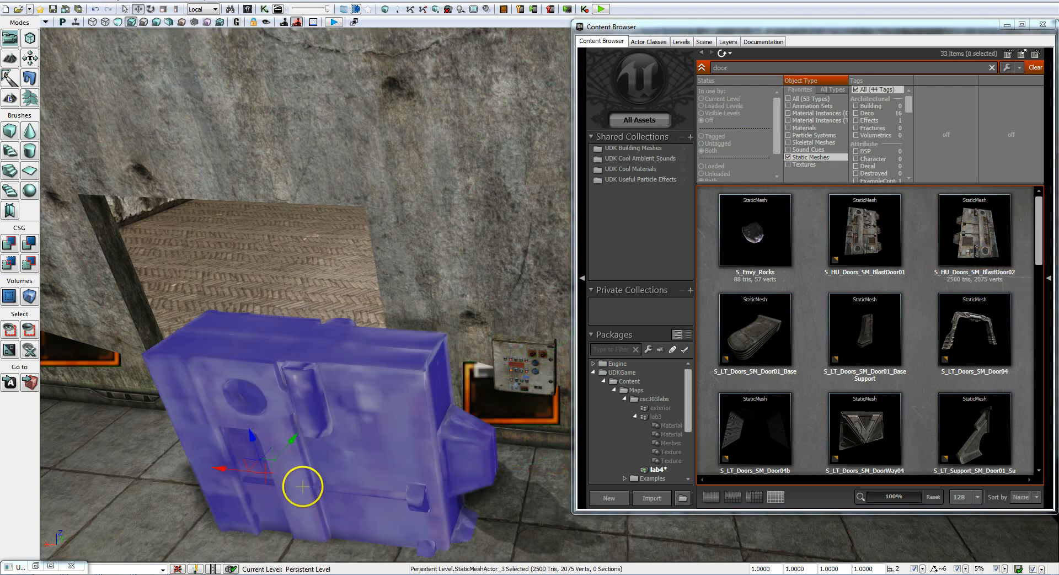
mouse_move(302, 487)
right_mouse_down()
mouse_move(283, 525)
mouse_move(325, 513)
mouse_move(317, 483)
mouse_move(303, 487)
right_mouse_up()
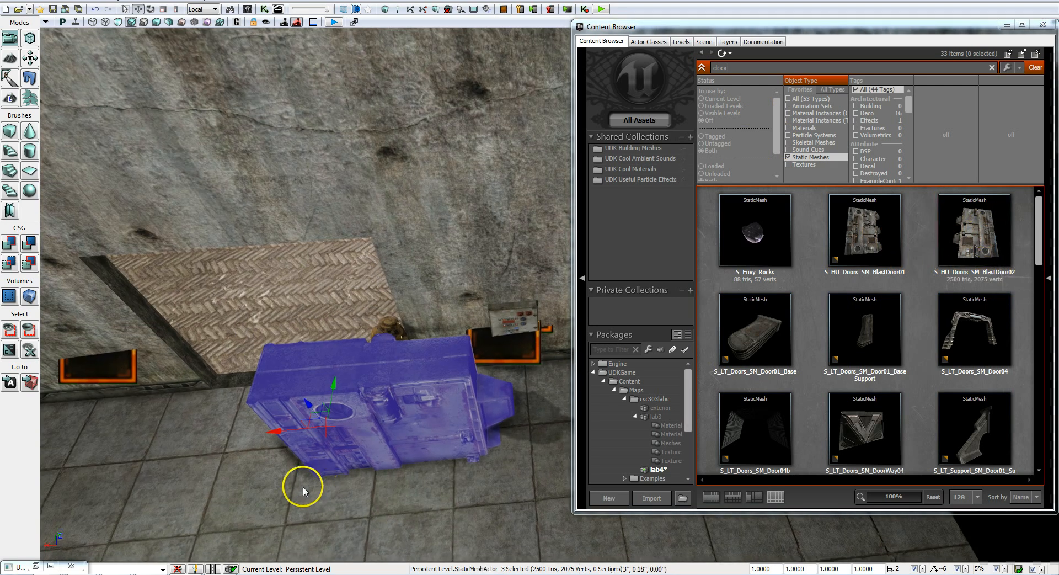
left_click_drag(276, 432, 194, 248)
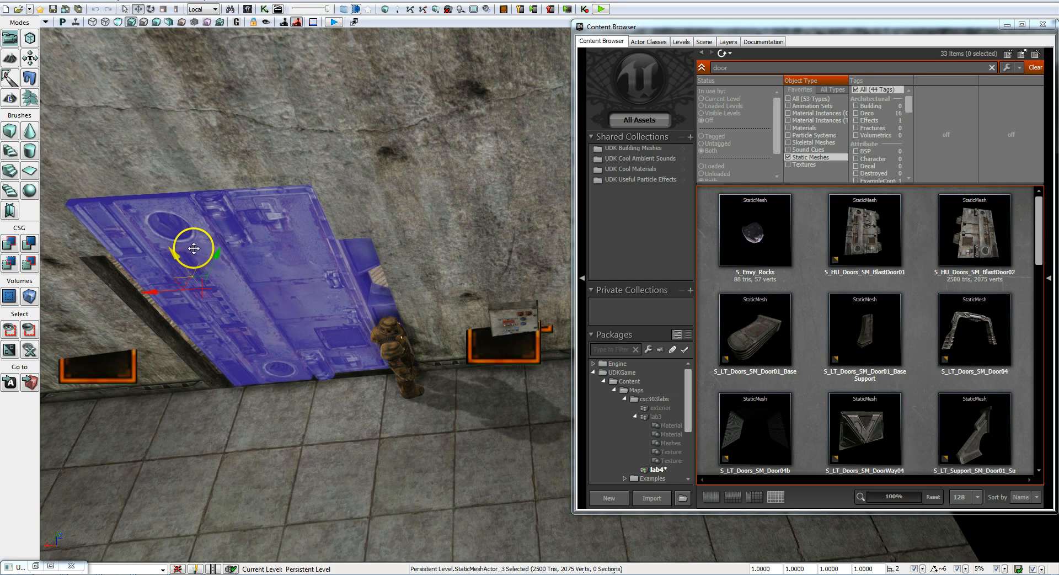
right_click_drag(402, 387, 409, 324)
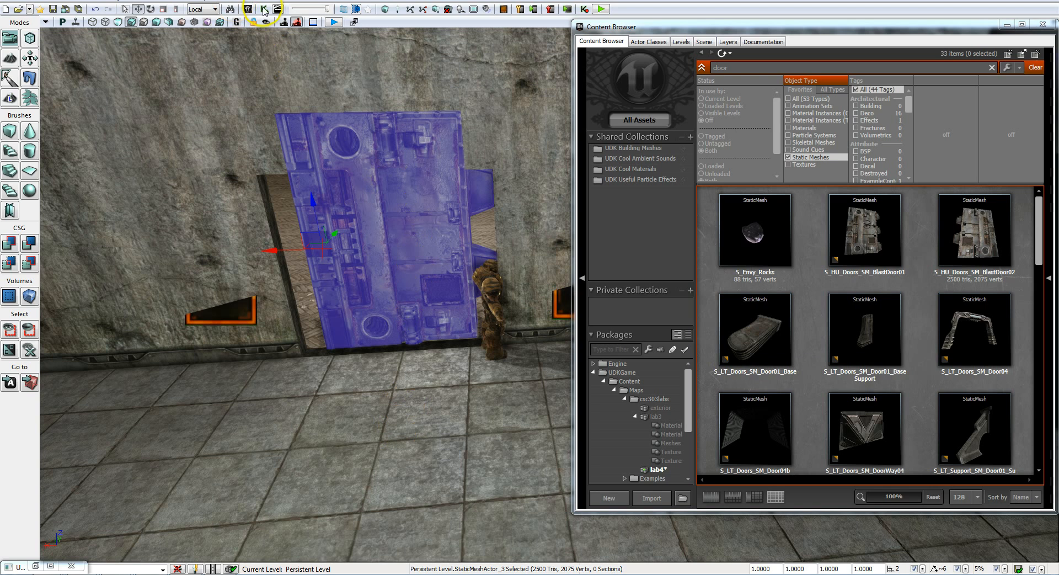
- Scale the blast door non-uniformly to about 0.86 in height and 1.38 in width, and lower it to the floor
left_click(175, 8)
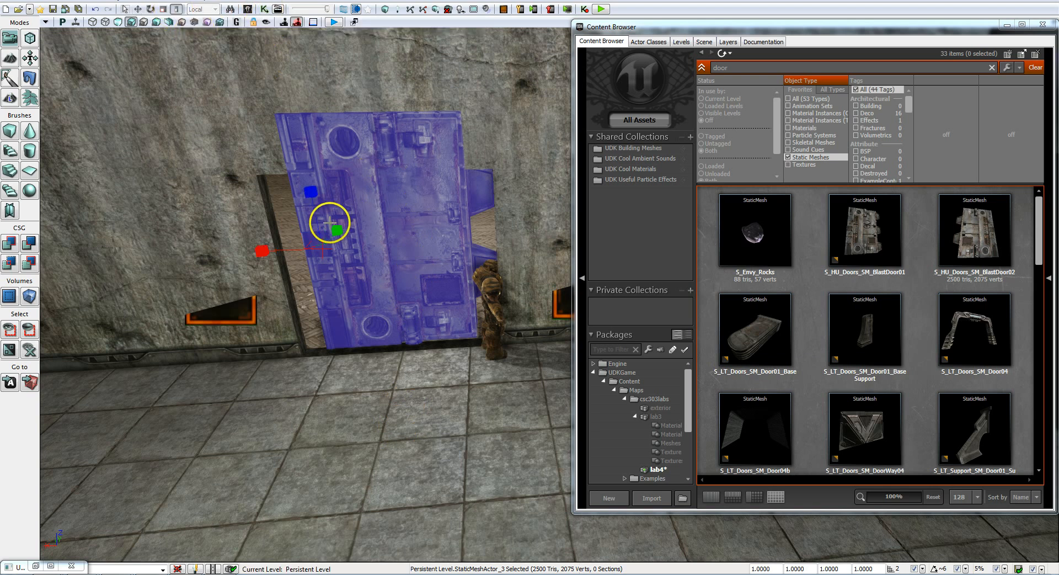
left_click_drag(311, 193, 314, 229)
key("space")
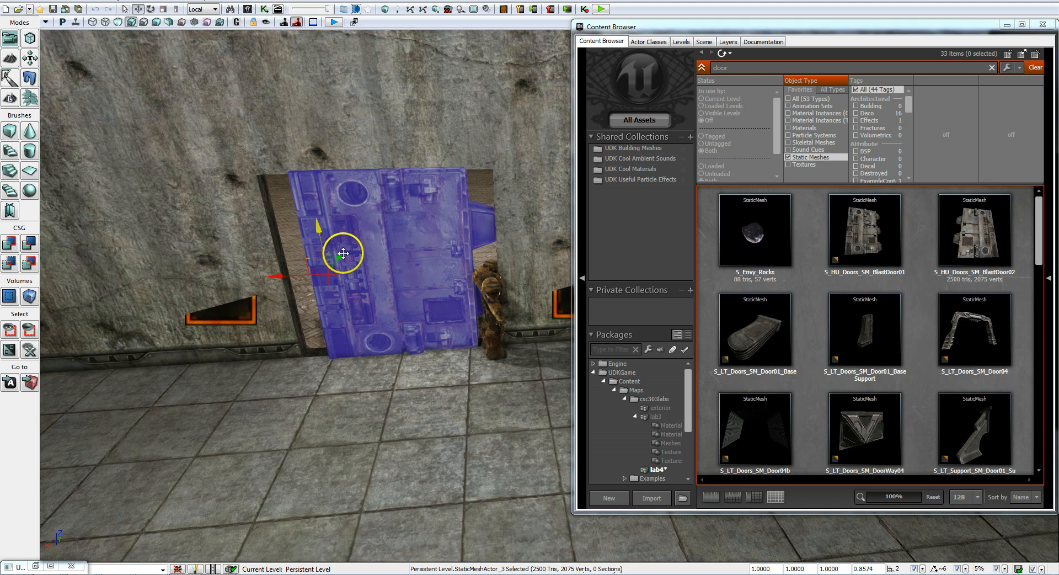
left_click(176, 10)
left_click_drag(281, 282, 261, 276)
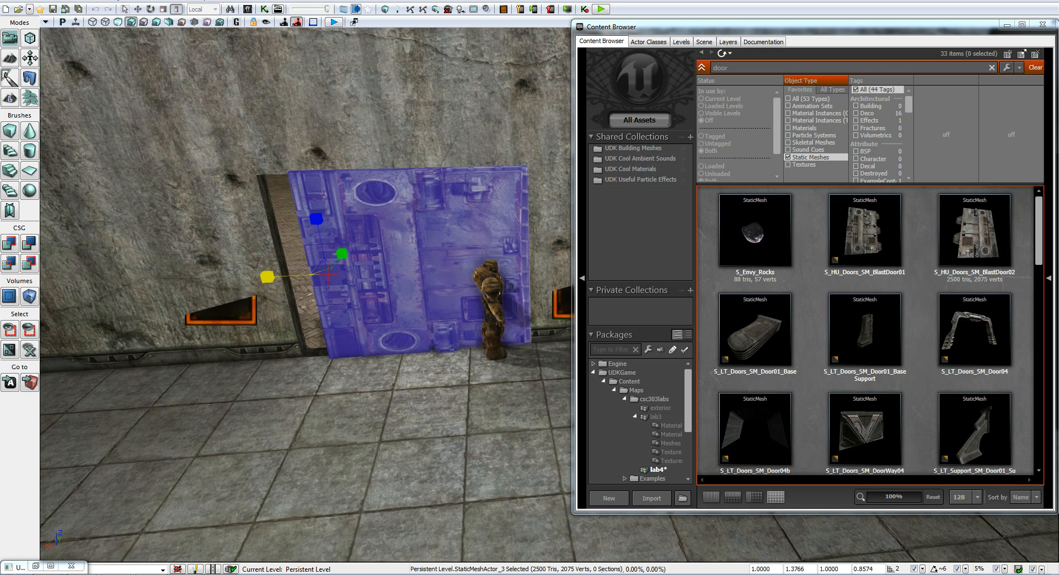
key("space")
- Slide the blast door sideways along the wall and into its depth so that it covers the doorway
right_click_drag(336, 359, 331, 321)
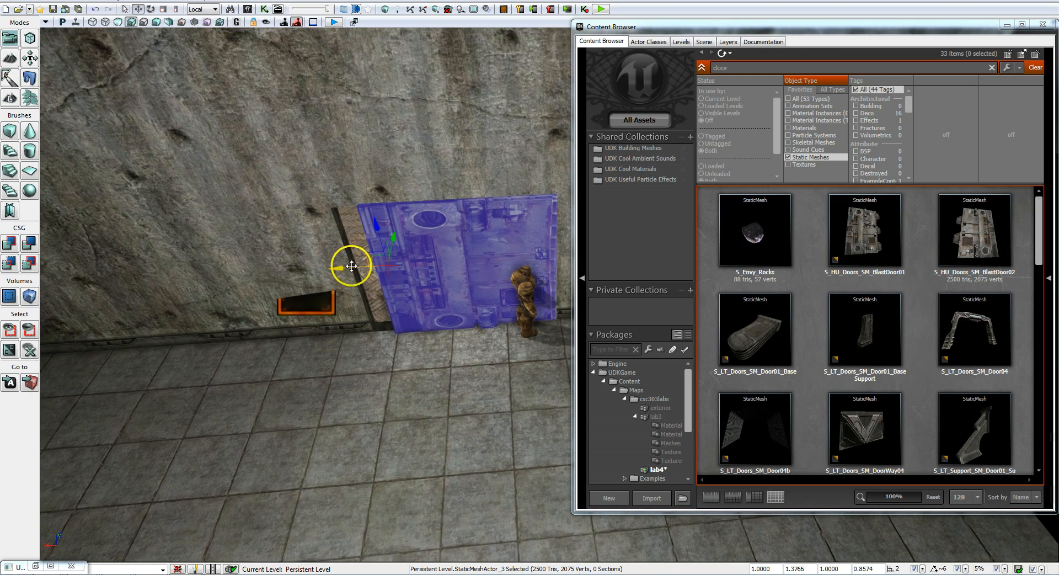
left_click_drag(352, 266, 324, 264)
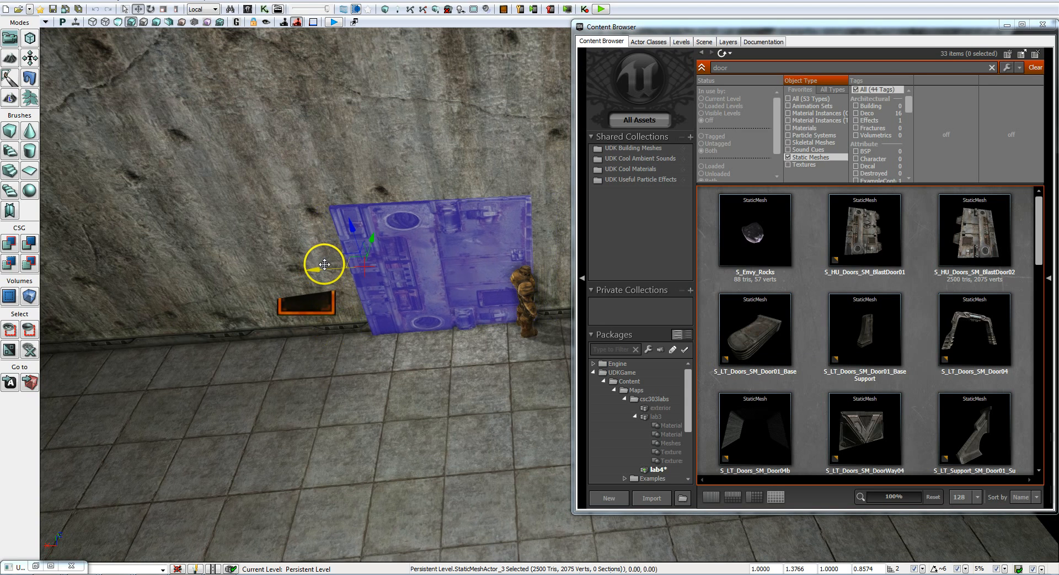
left_click_drag(370, 239, 372, 237)
right_click_drag(458, 372, 456, 409)
mouse_move(456, 408)
left_mouse_down()
mouse_move(456, 342)
mouse_move(458, 391)
left_mouse_up()
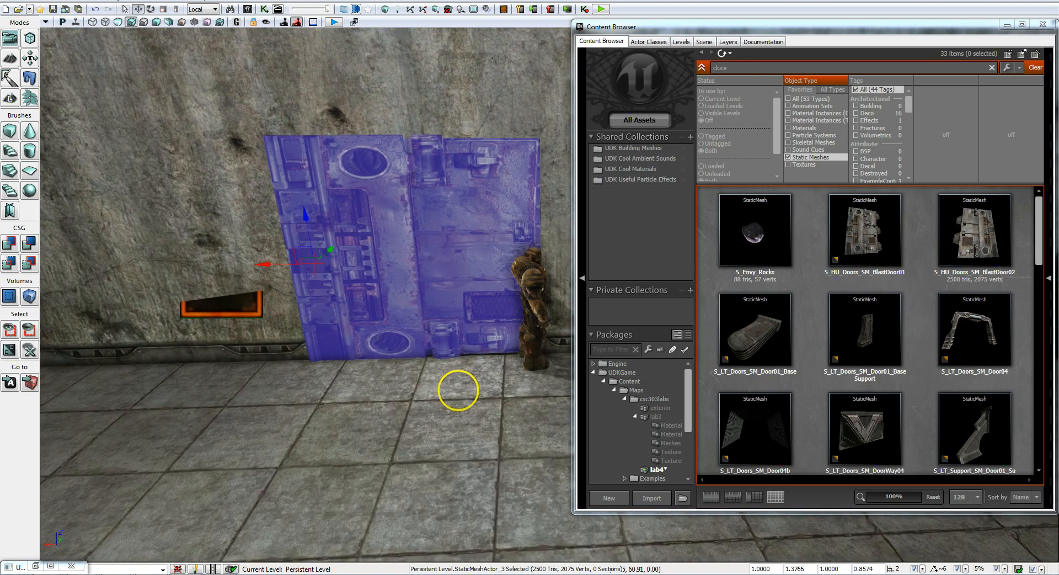
- Convert the blast door from a StaticMeshActor to a Mover, and reposition the Content Browser window
left_click(359, 256)
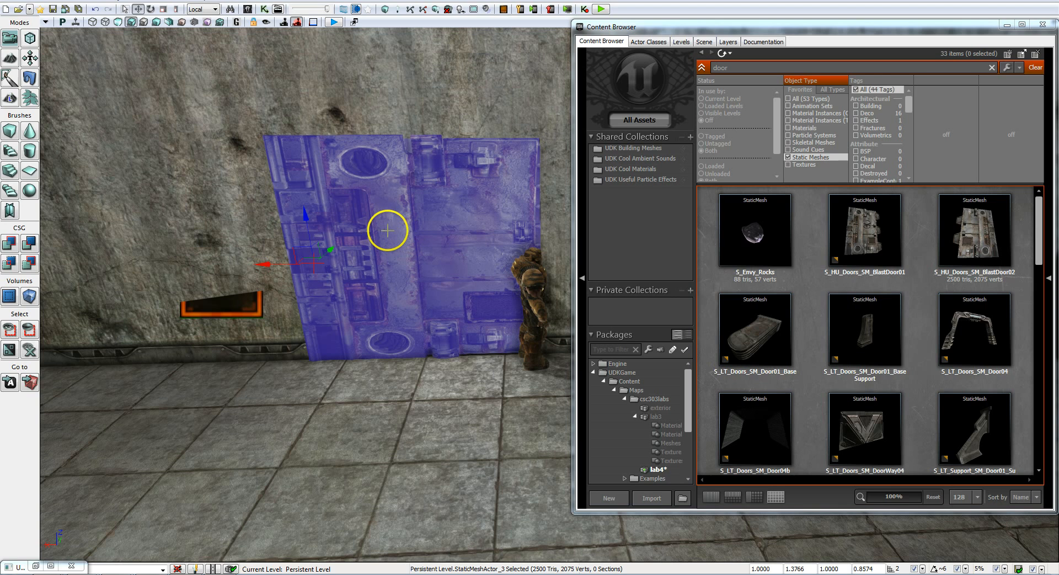
right_click(381, 228)
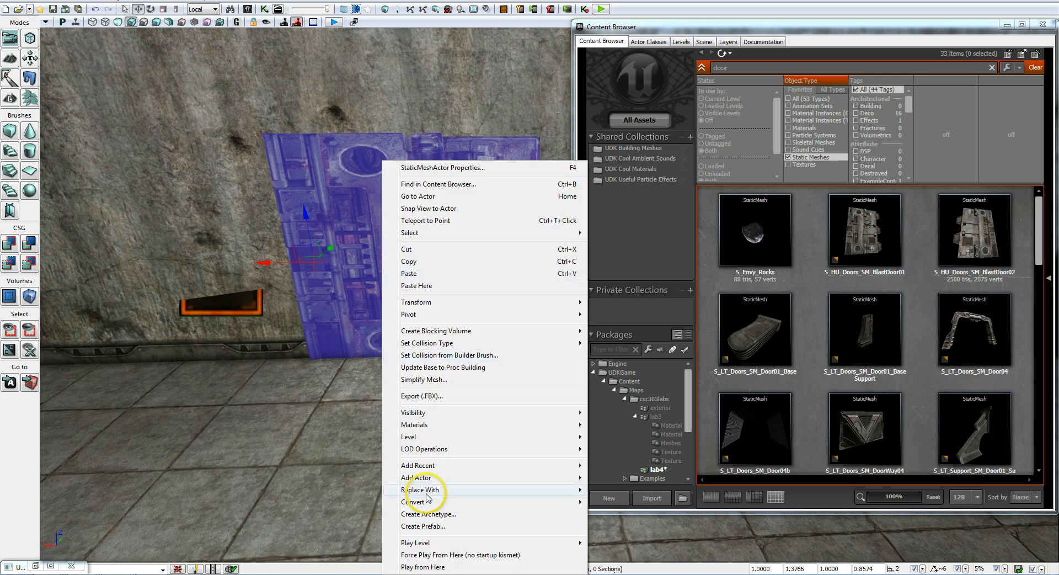
mouse_move(436, 503)
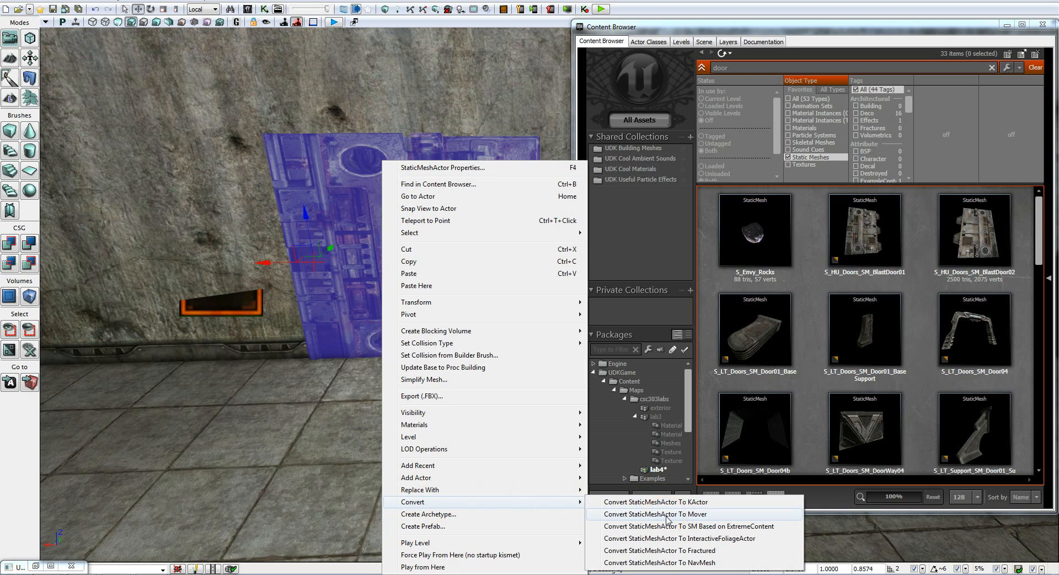
left_click(666, 515)
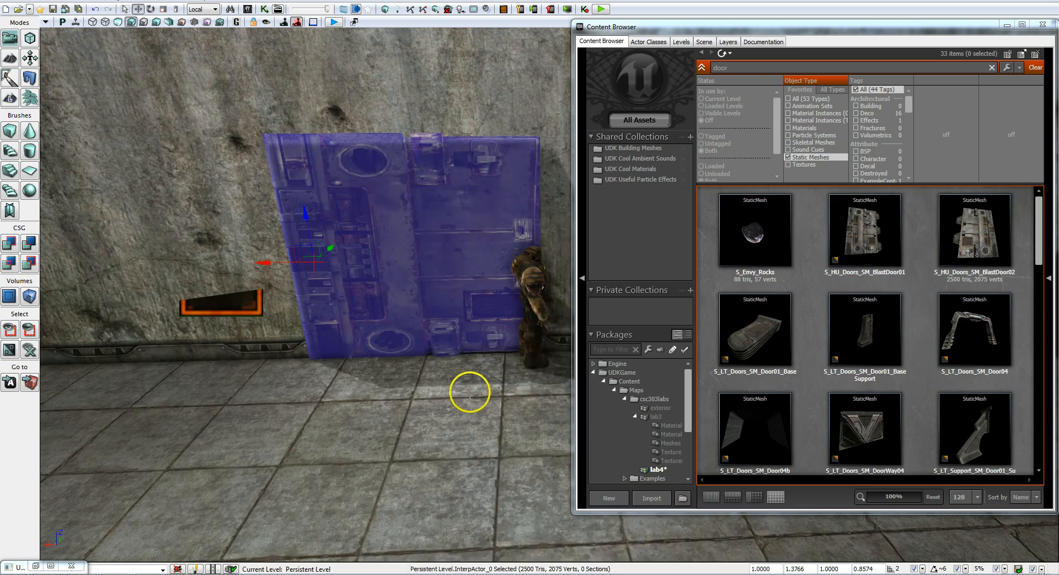
left_click_drag(699, 31, 629, 48)
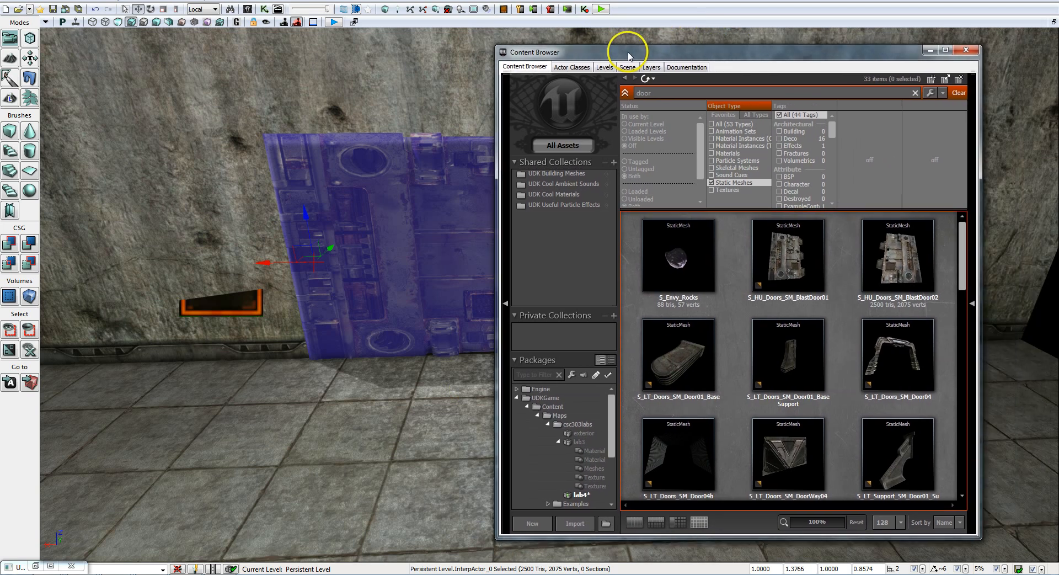
- Close the Content Browser and open the Kismet editor in a maximized window
left_click(970, 40)
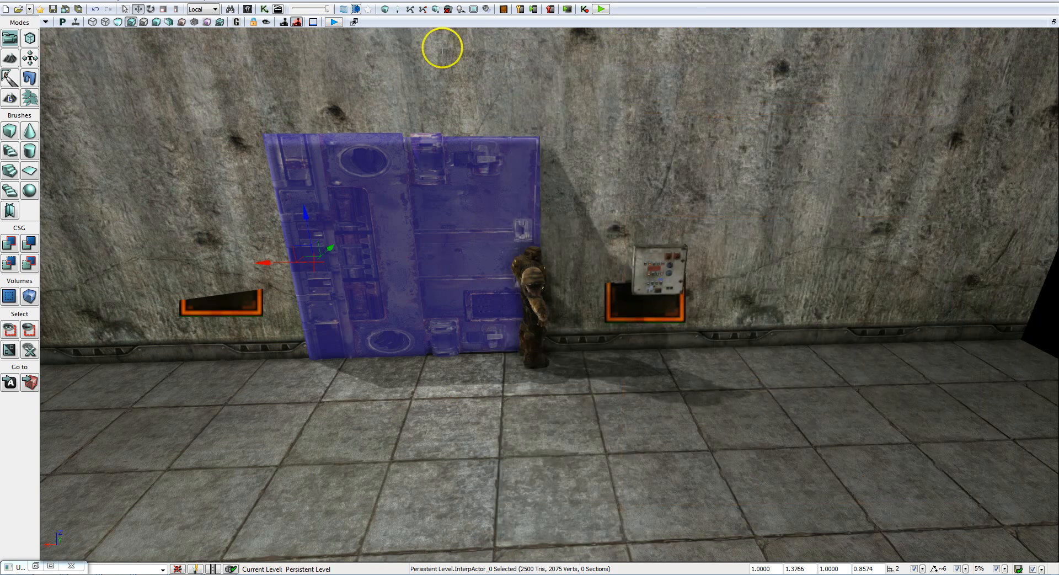
left_click(265, 11)
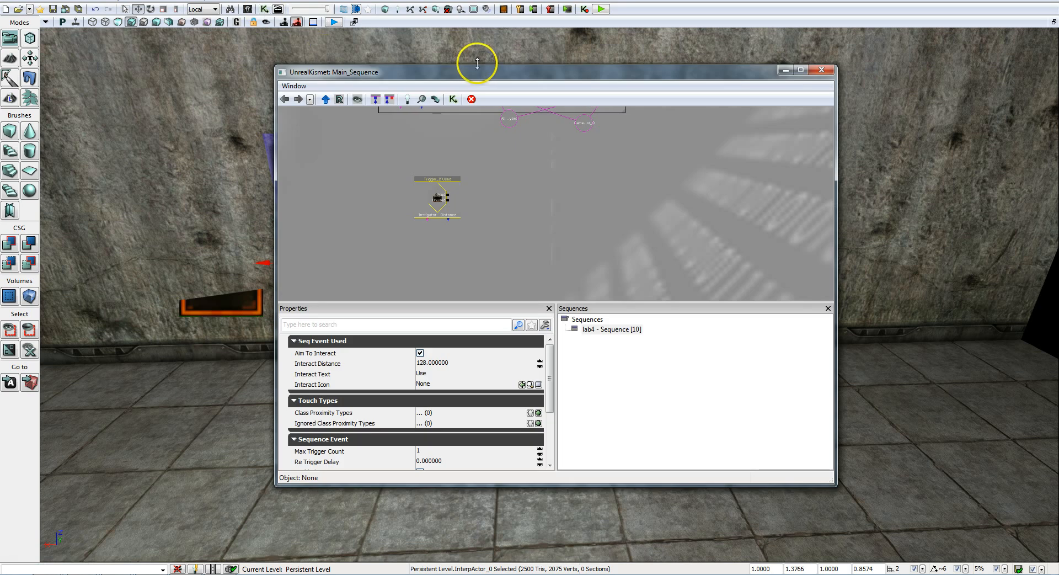
left_click_drag(475, 64, 781, 80)
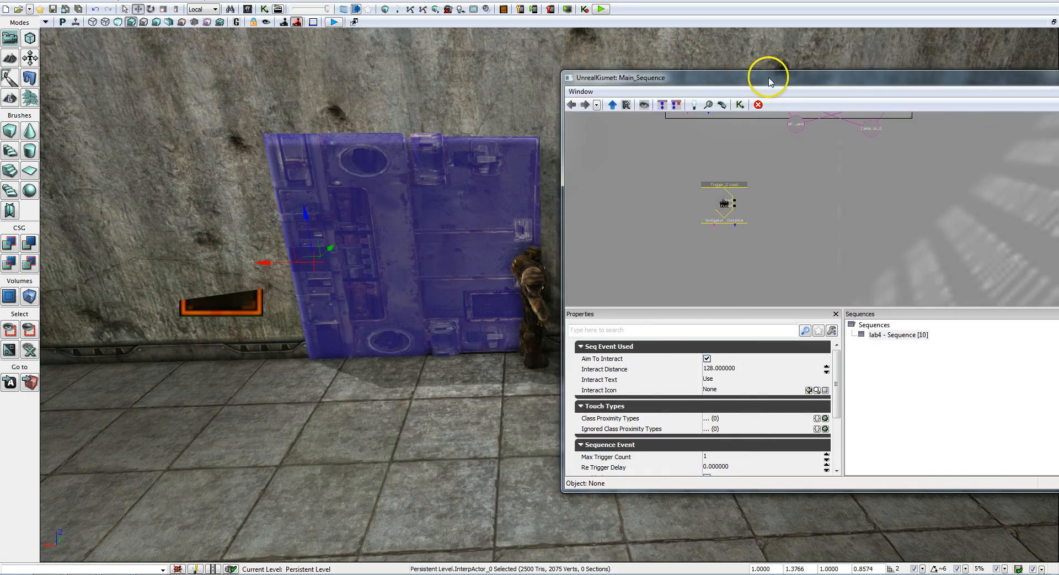
left_click_drag(816, 222, 707, 223)
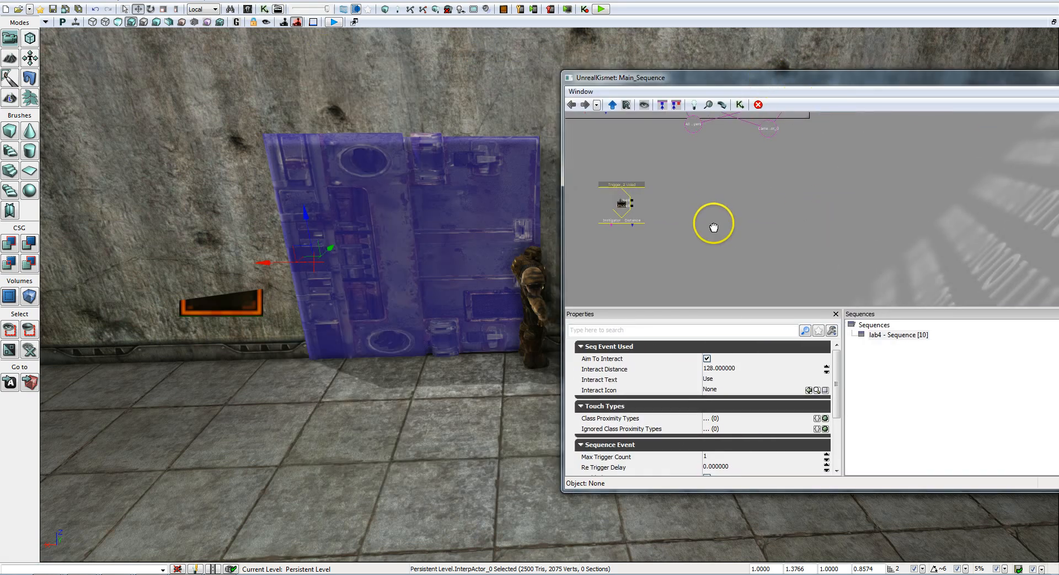
right_click(711, 191)
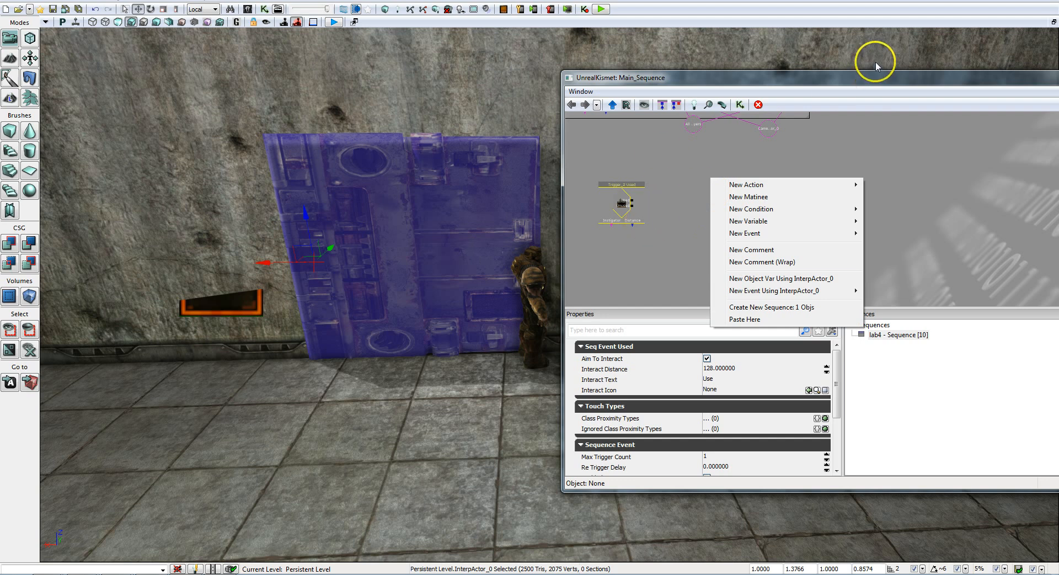
left_click(751, 89)
left_click(901, 87)
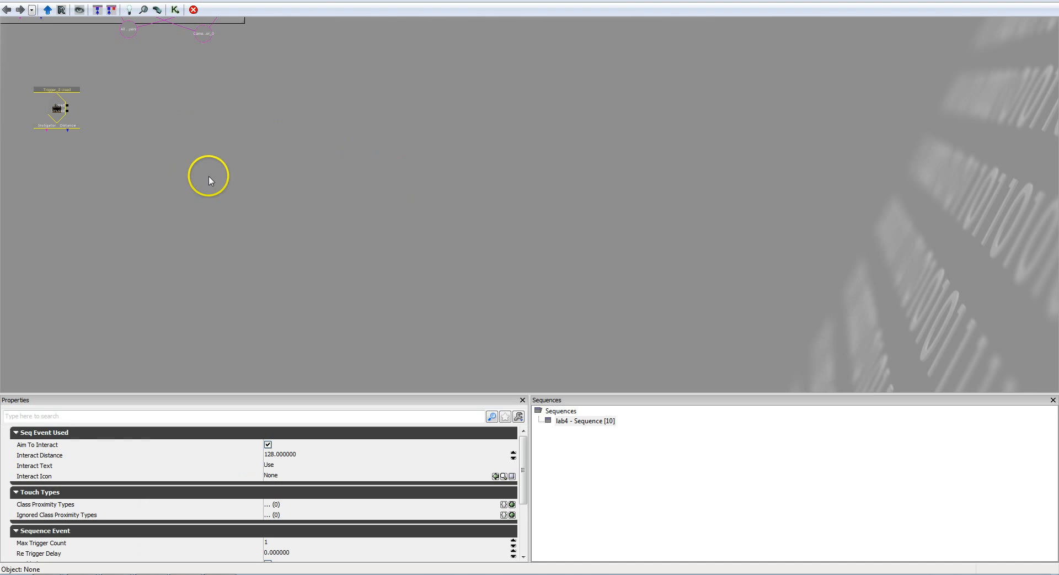
- Add a new Matinee to the Kismet sequence beside the Trigger_2 Used event
left_click_drag(158, 159, 387, 253)
scroll(382, 234, "up", 4)
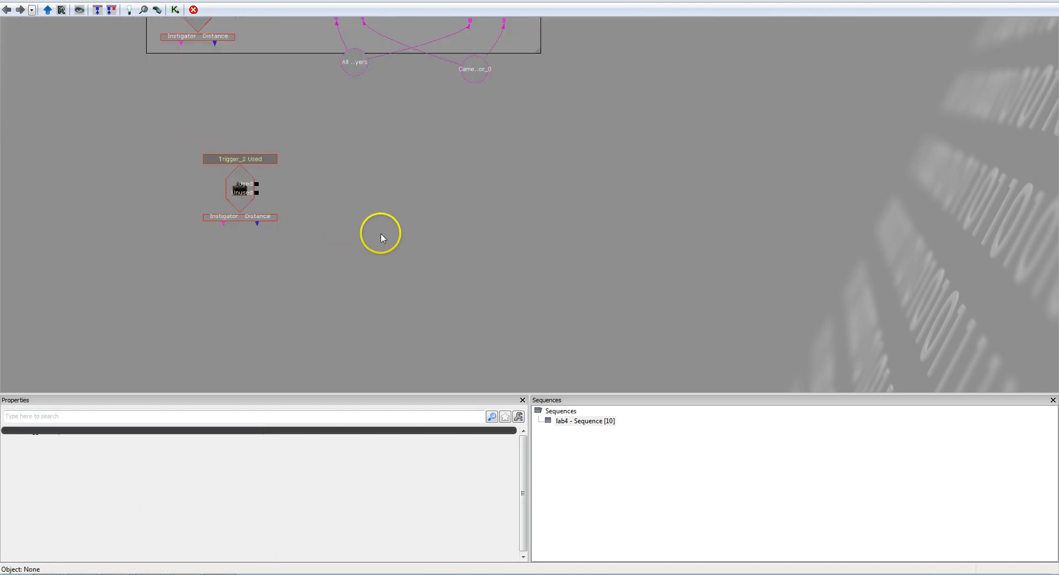
left_click_drag(349, 216, 437, 213)
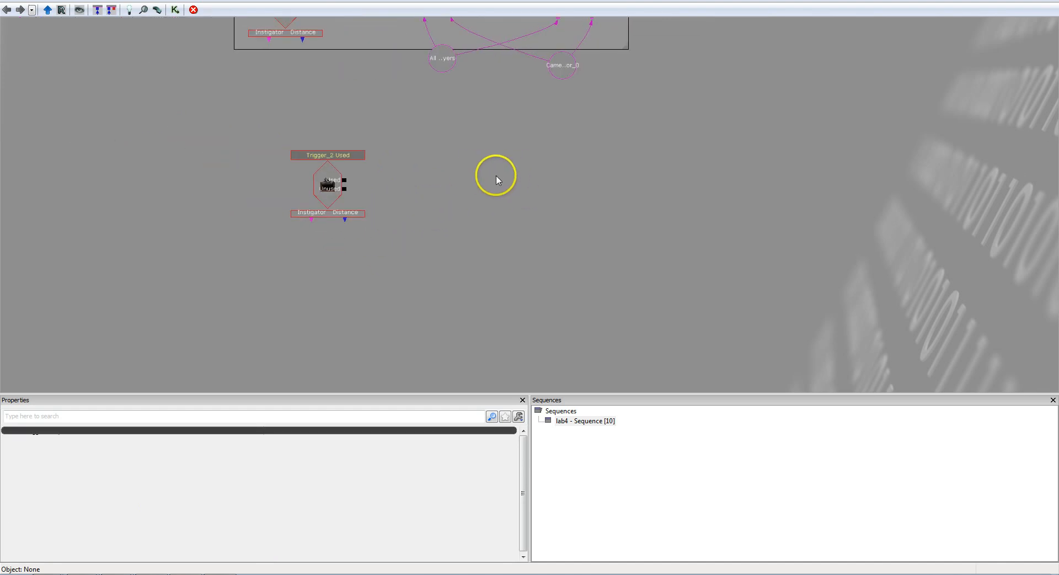
right_click(495, 175)
mouse_move(539, 169)
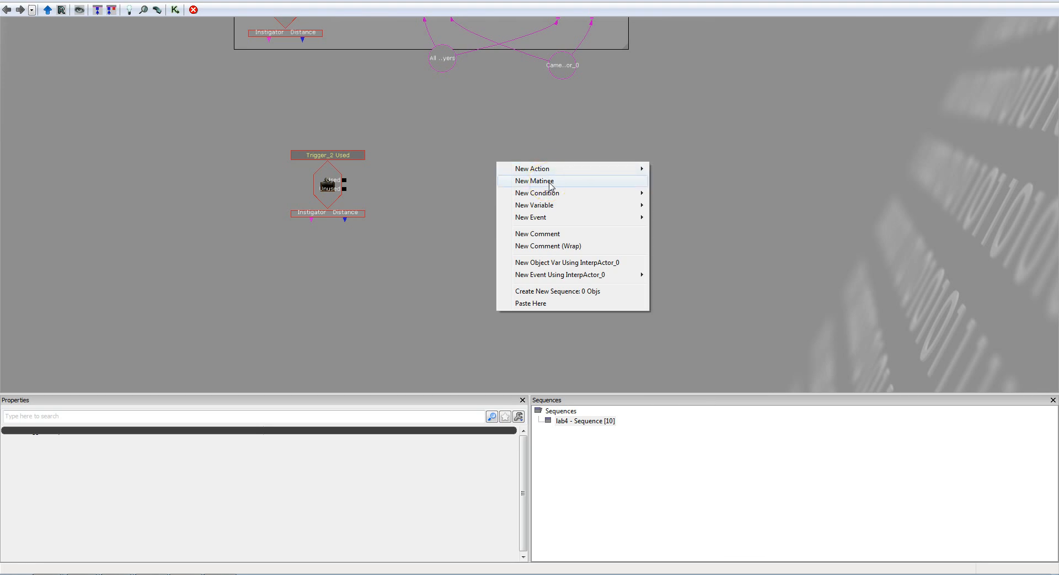
left_click(550, 181)
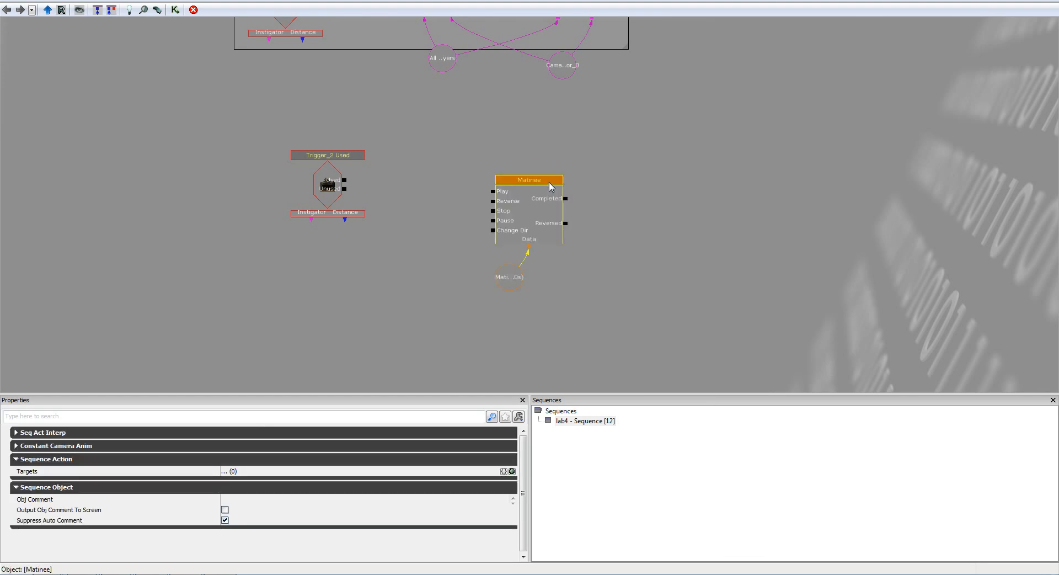
left_click_drag(539, 182, 568, 213)
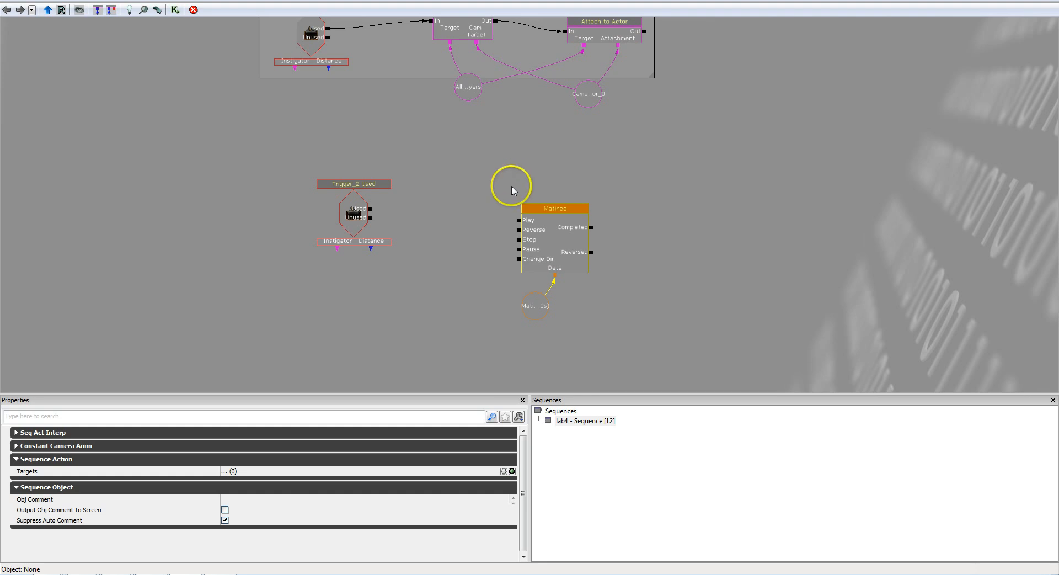
- Open the new Matinee node in the Matinee editor and maximize the editor window
left_click(557, 209)
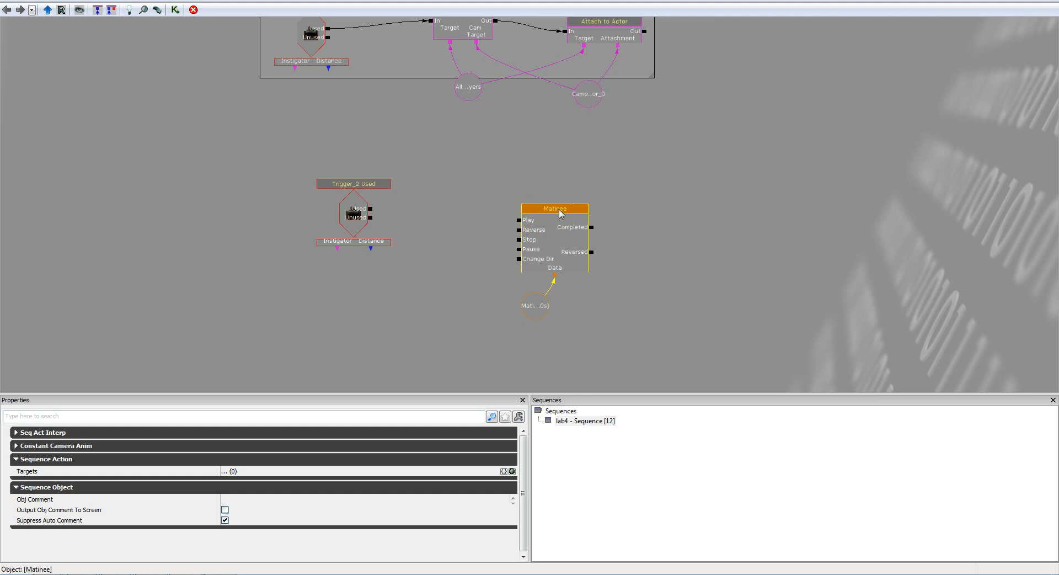
left_click(558, 209)
left_click(491, 155)
left_click_drag(491, 158, 518, 186)
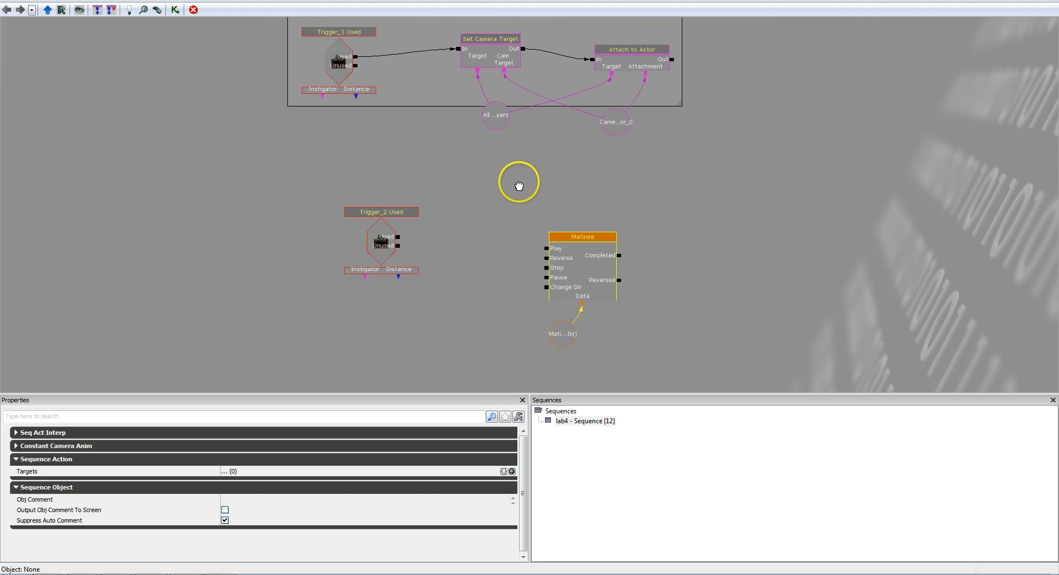
left_click(575, 242)
double_click(573, 241)
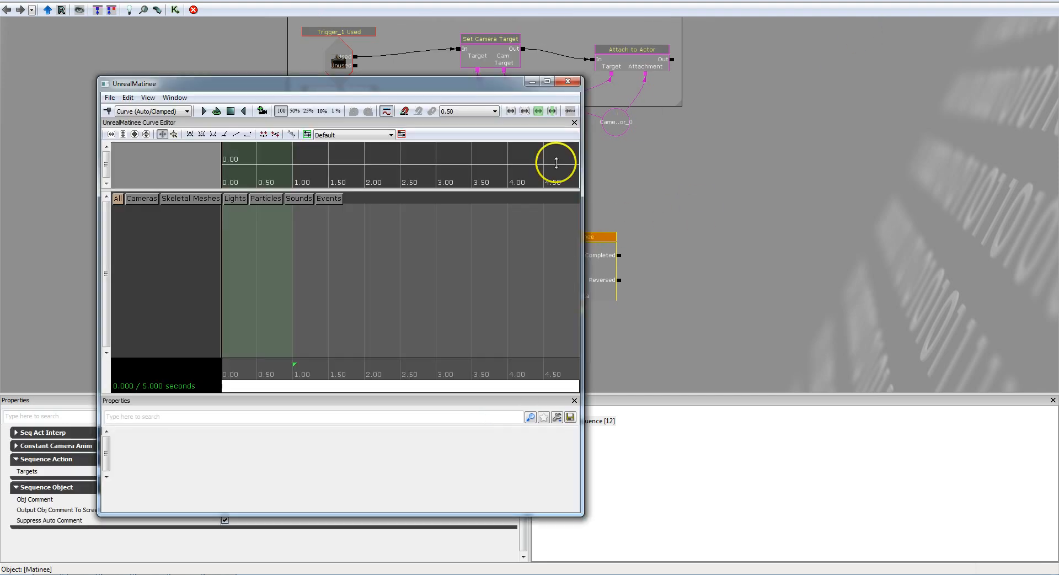
left_click(548, 82)
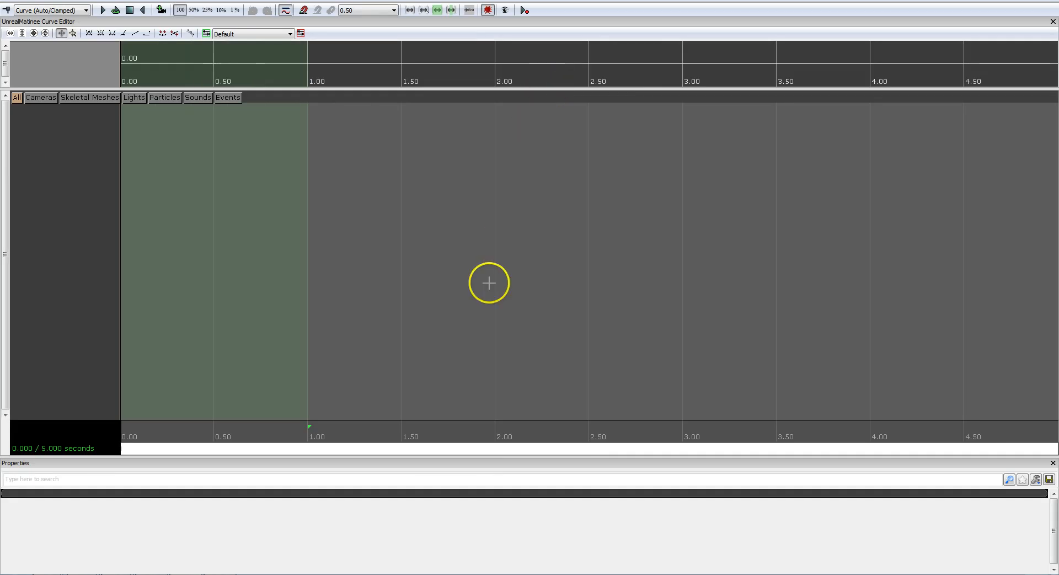
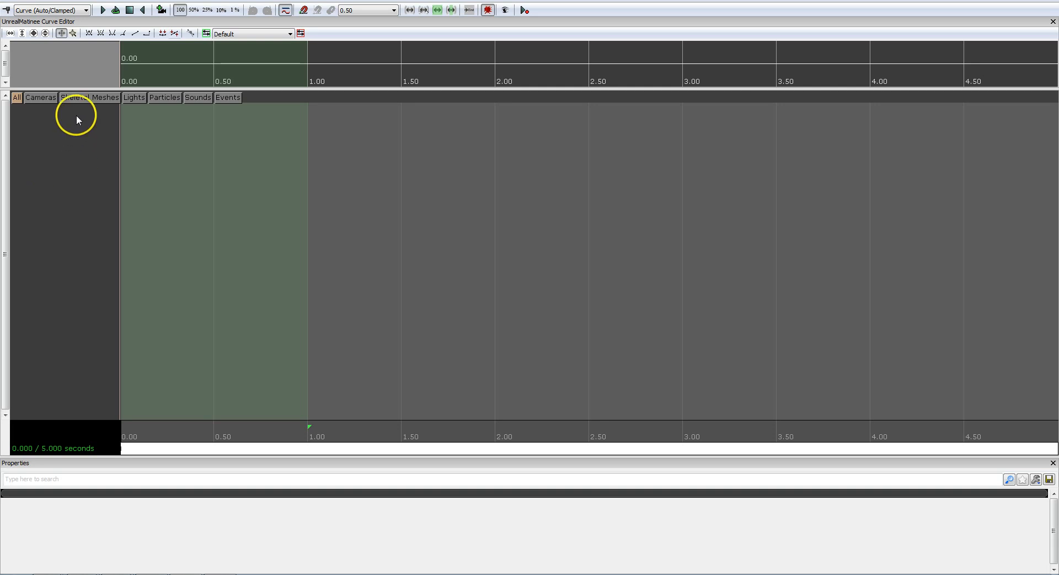
- Show the Skeletal Meshes groups and add a new empty group named "door" for the blast door
left_click(81, 100)
left_click(80, 98)
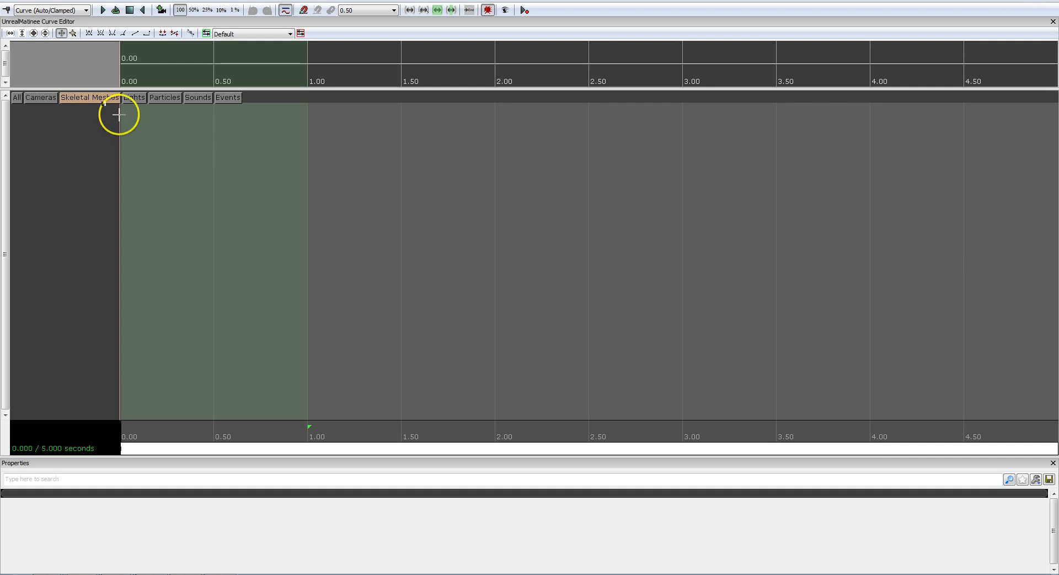
right_click(66, 118)
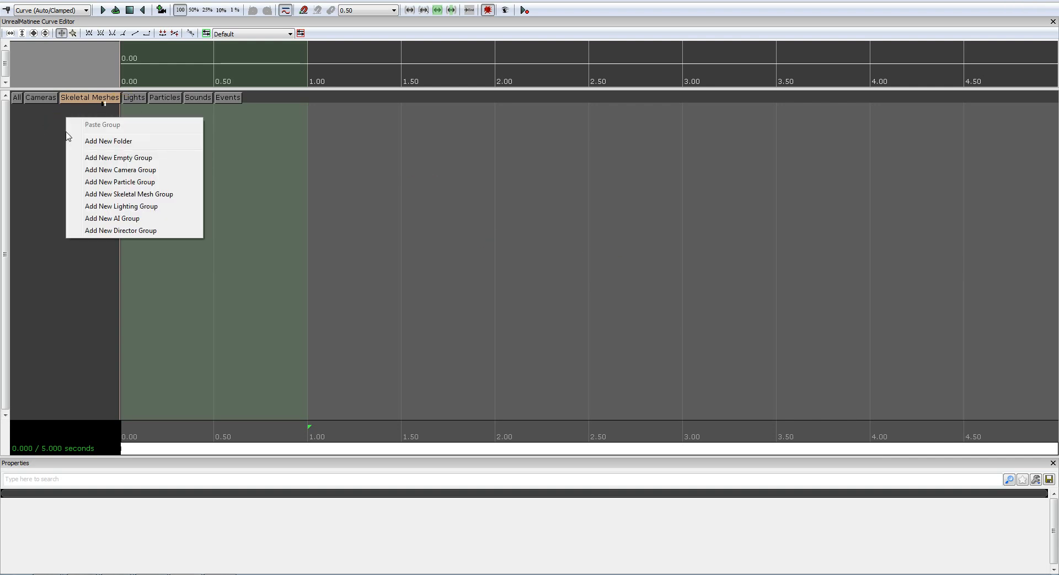
left_click(125, 158)
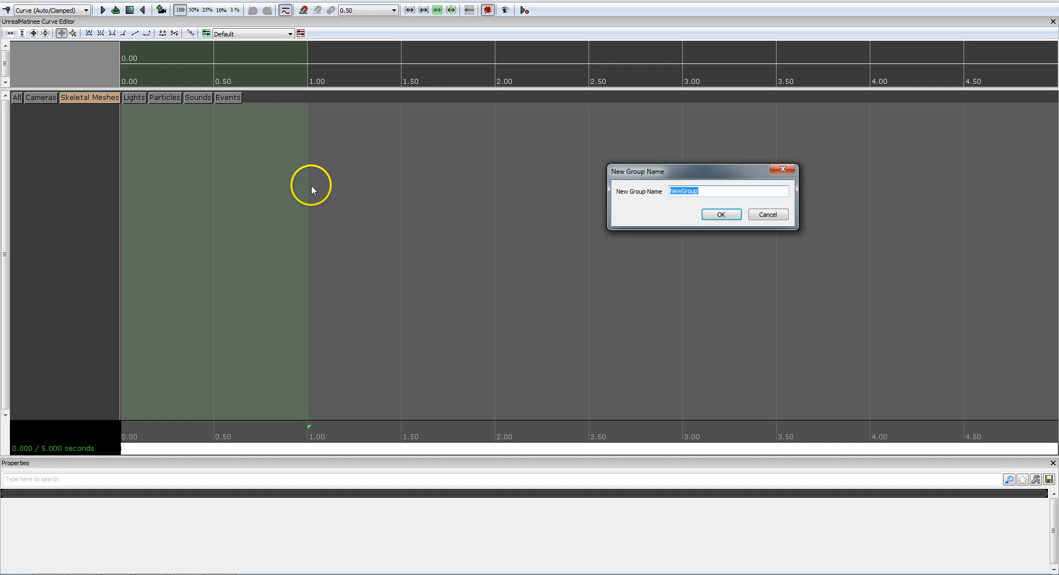
type("Door")
left_click(717, 214)
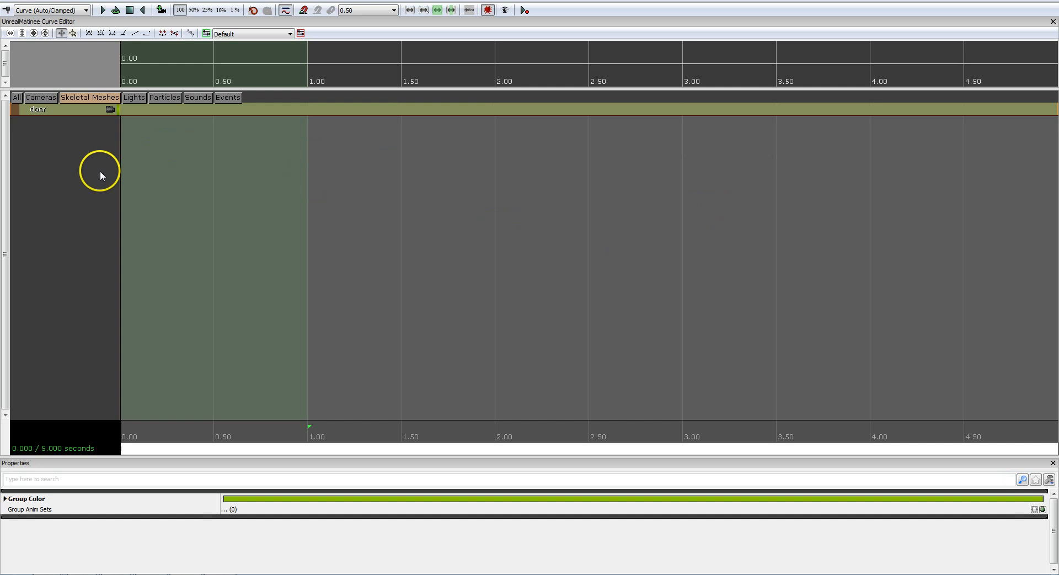
- Add a Movement track to the door group, and expand the group to select the track
right_click(78, 109)
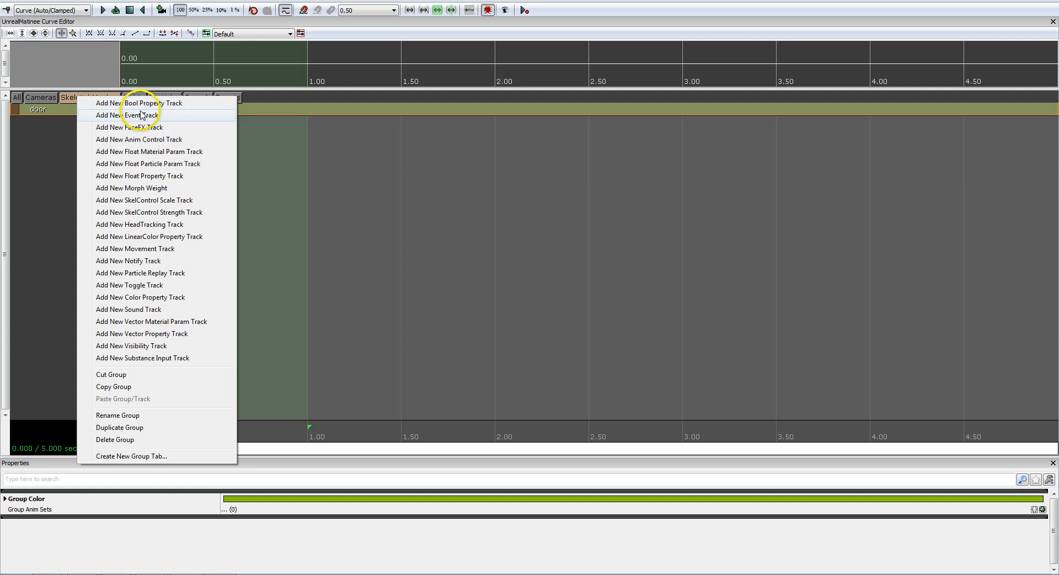
left_click(133, 179)
right_click(73, 113)
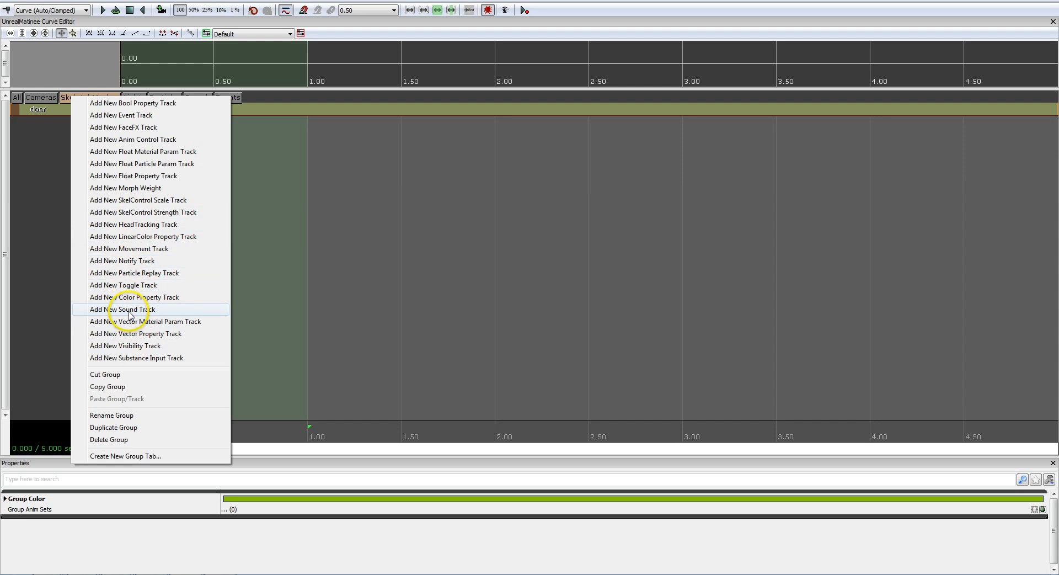
left_click(137, 251)
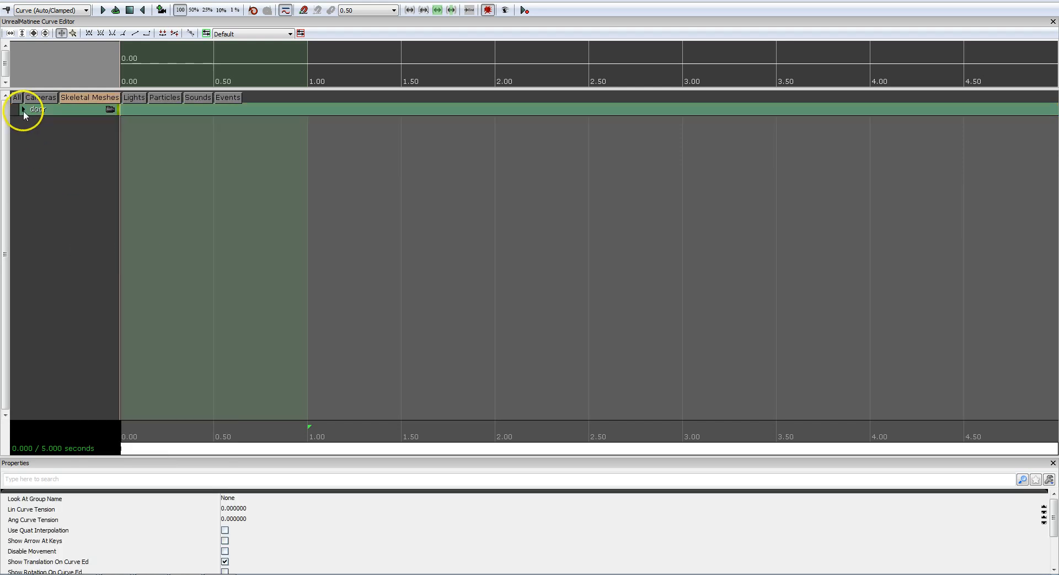
left_click(23, 109)
left_click(65, 126)
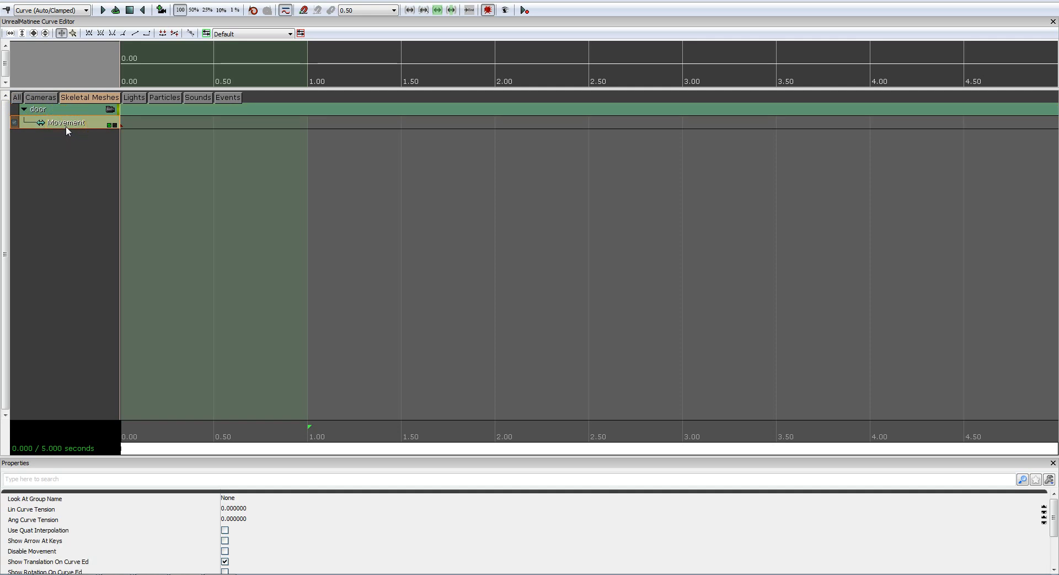
- Extend the green section of the Matinee timeline so that it ends at 4.00 seconds
left_click_drag(168, 234, 211, 236)
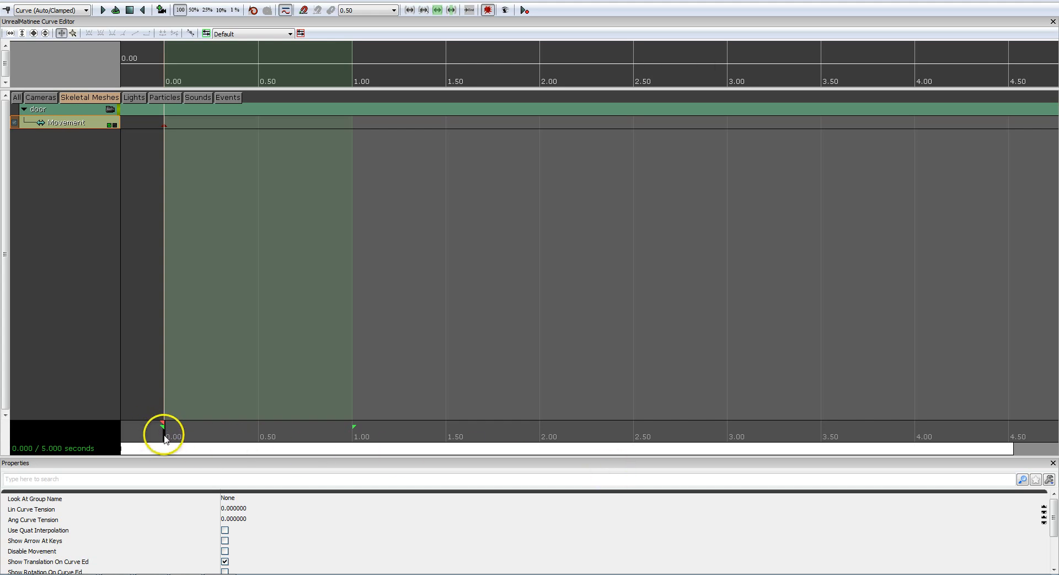
left_click_drag(165, 437, 245, 441)
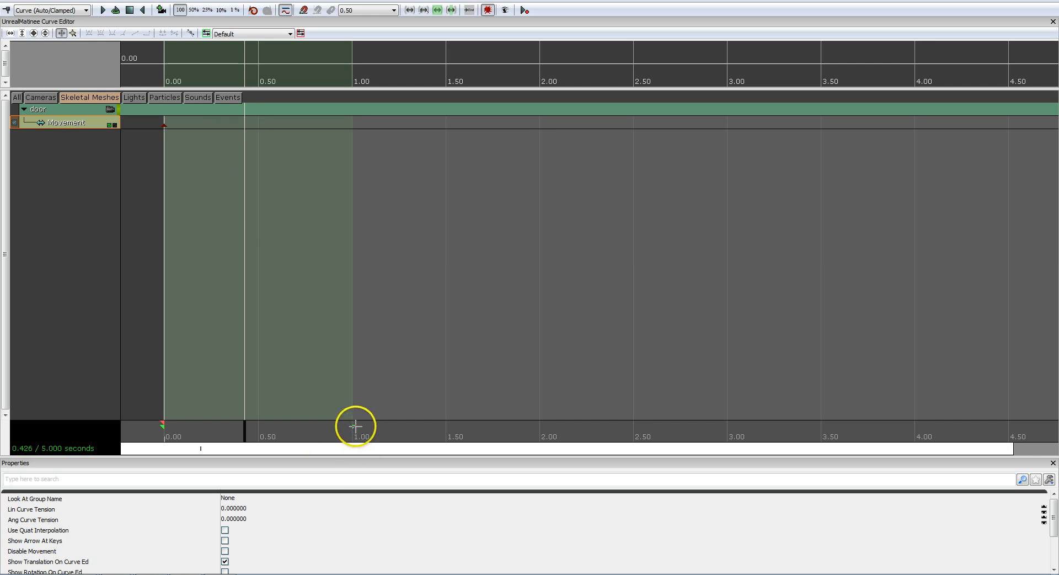
mouse_move(354, 426)
left_mouse_down()
mouse_move(678, 428)
mouse_move(915, 448)
left_mouse_up()
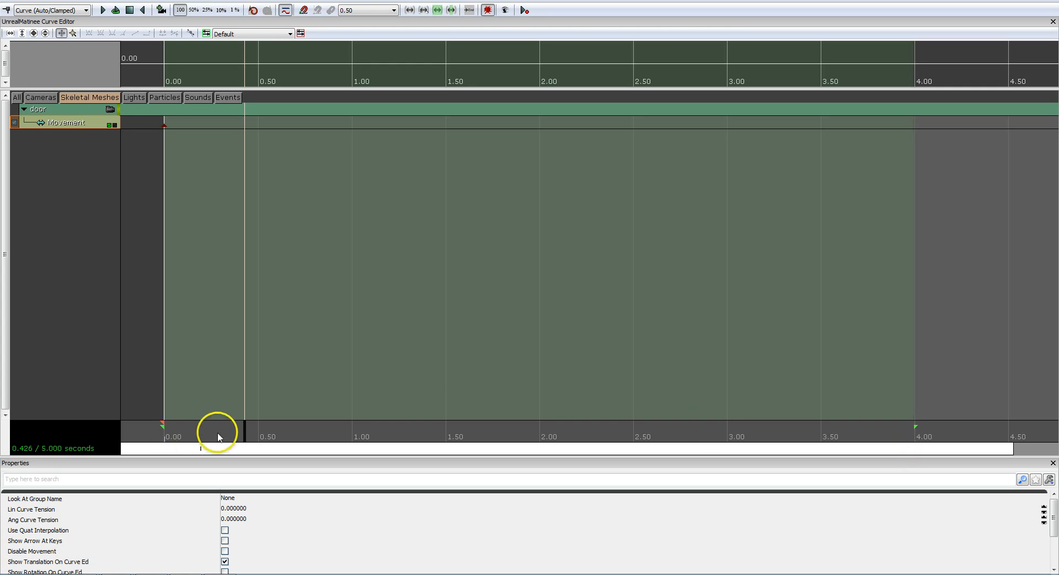
- Move the time position to about 4.00 seconds and add a key there on the Movement track
left_click_drag(246, 435, 917, 459)
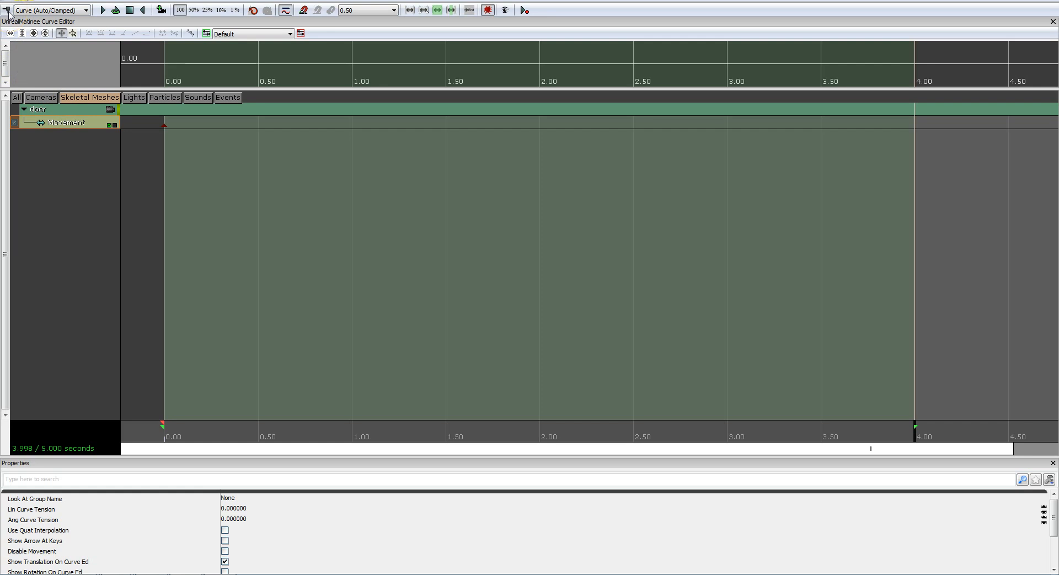
left_click(8, 11)
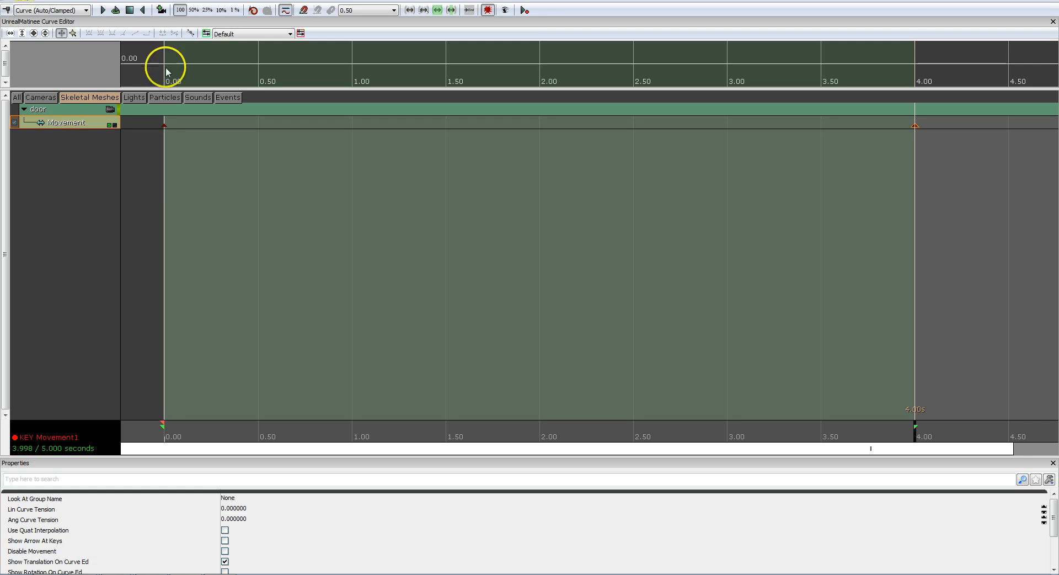
left_click(914, 434)
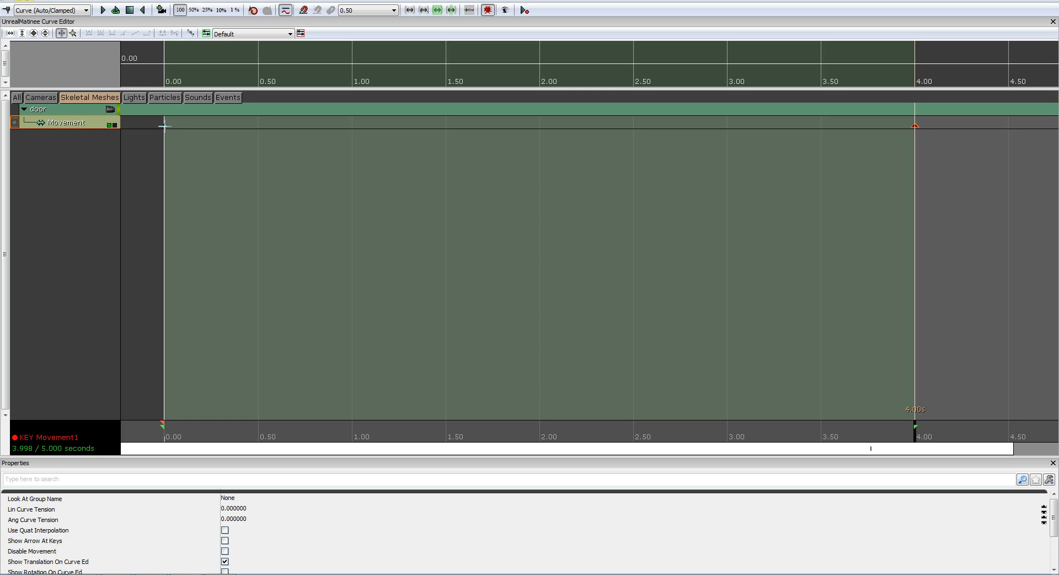
- Restore the Matinee window to a smaller size, clear the Kismet window away, and place Matinee beside the blast door in the viewport
left_click_drag(679, 1, 745, 50)
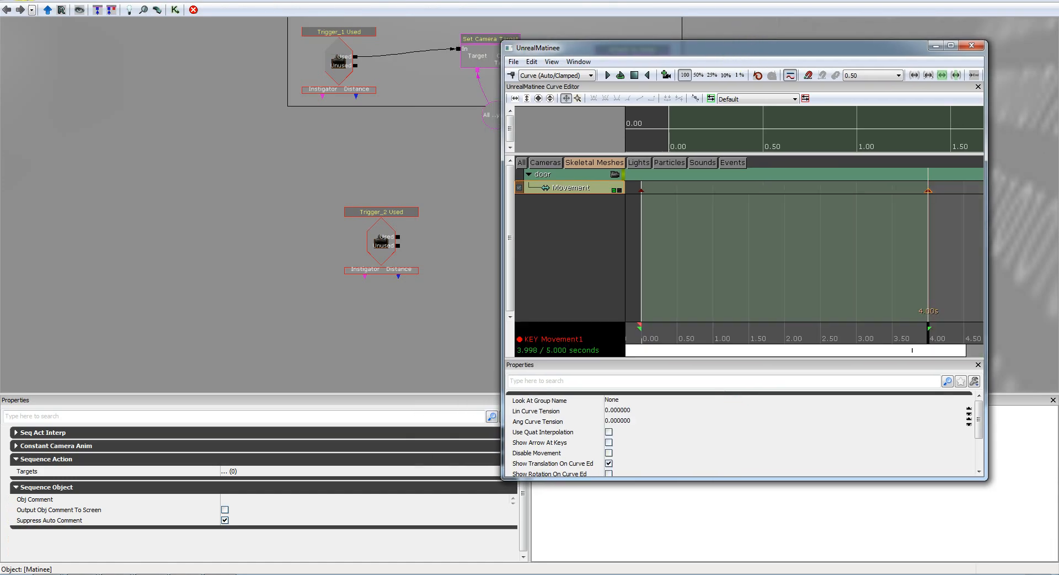
left_click(1005, 2)
left_click_drag(608, 50, 697, 50)
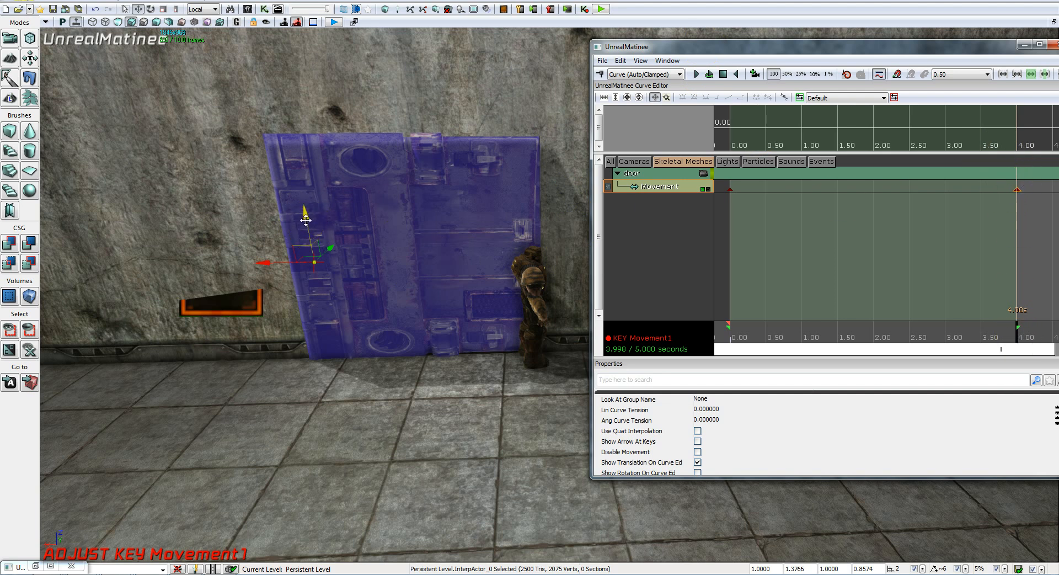
- Try raising the blast door above the doorway for the 4-second key, and lower it back over the opening
left_click_drag(305, 219, 252, 2)
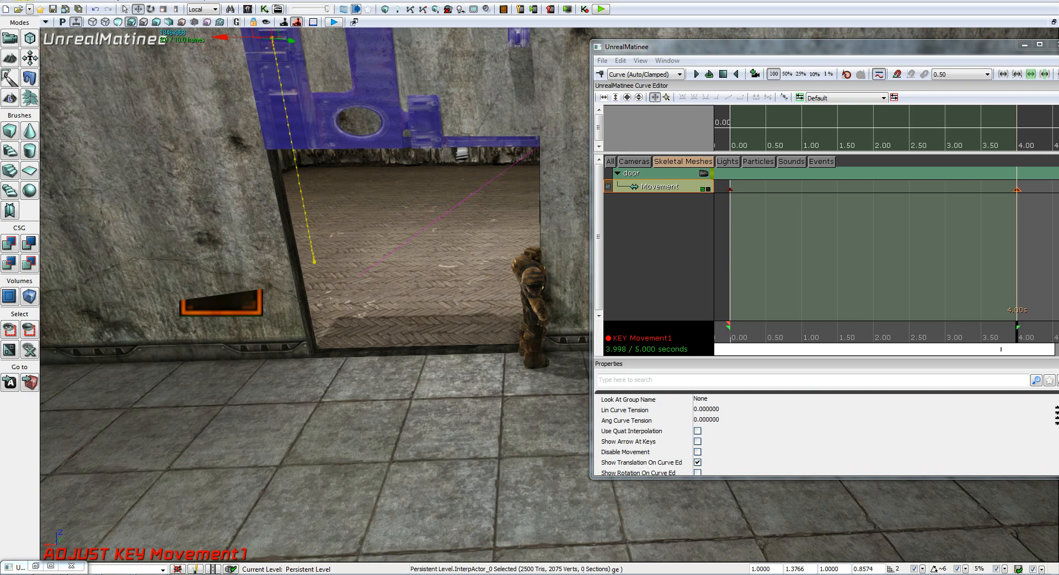
mouse_move(416, 287)
left_mouse_down()
mouse_move(415, 274)
mouse_move(418, 313)
mouse_move(416, 301)
left_mouse_up()
right_click_drag(416, 301, 416, 297)
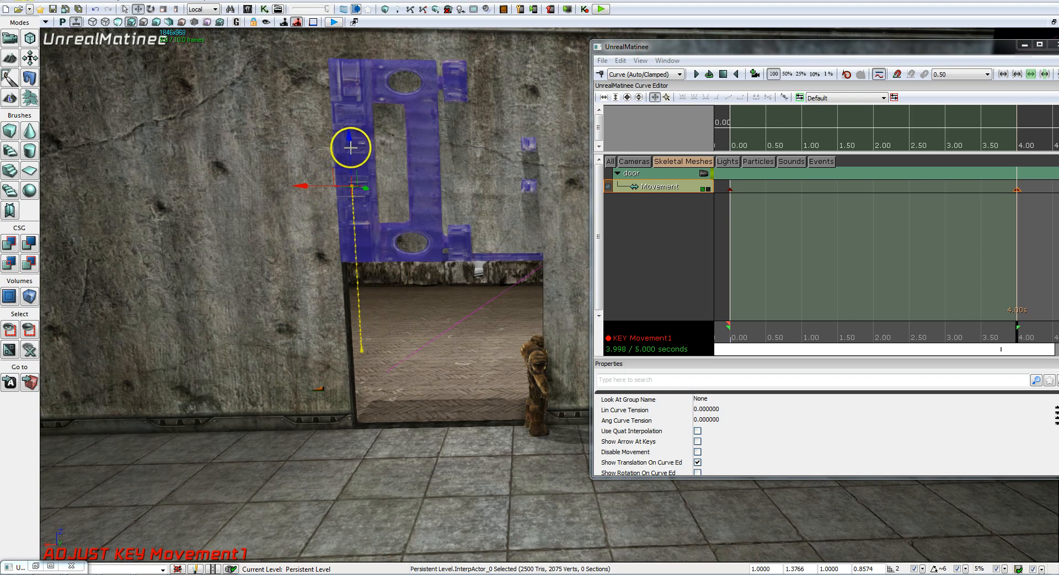
left_click_drag(348, 141, 343, 307)
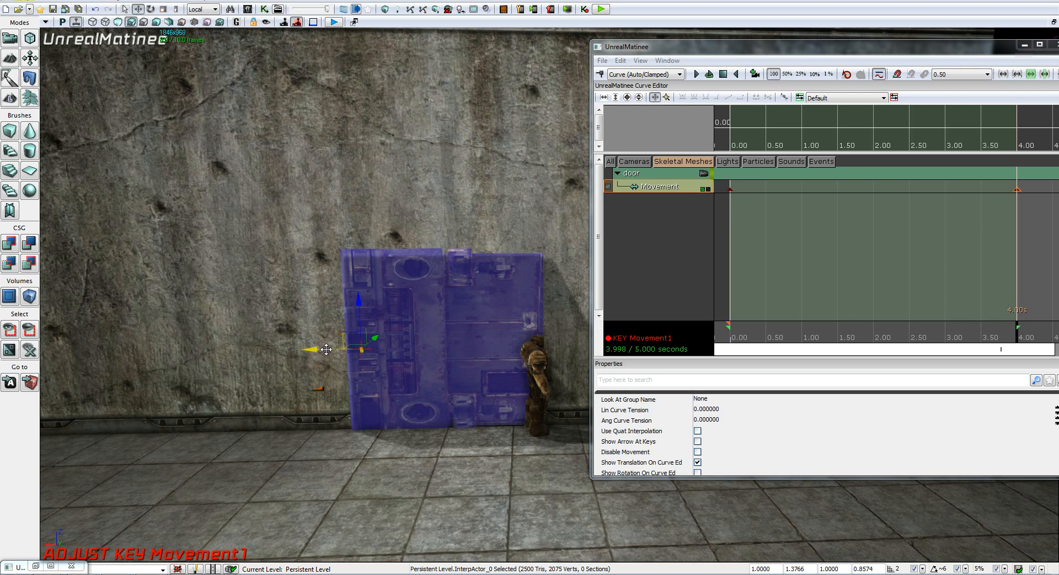
- Slide the blast door sideways clear of the doorway for the 4-second key, and close Matinee with the time position back at 0.00
left_click_drag(325, 349, 134, 349)
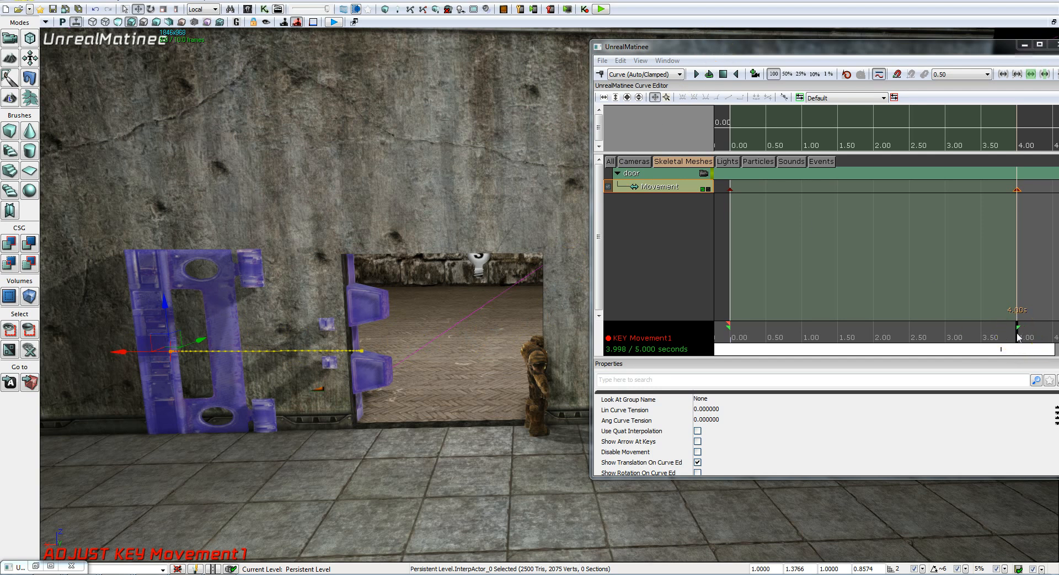
left_click_drag(846, 46, 774, 45)
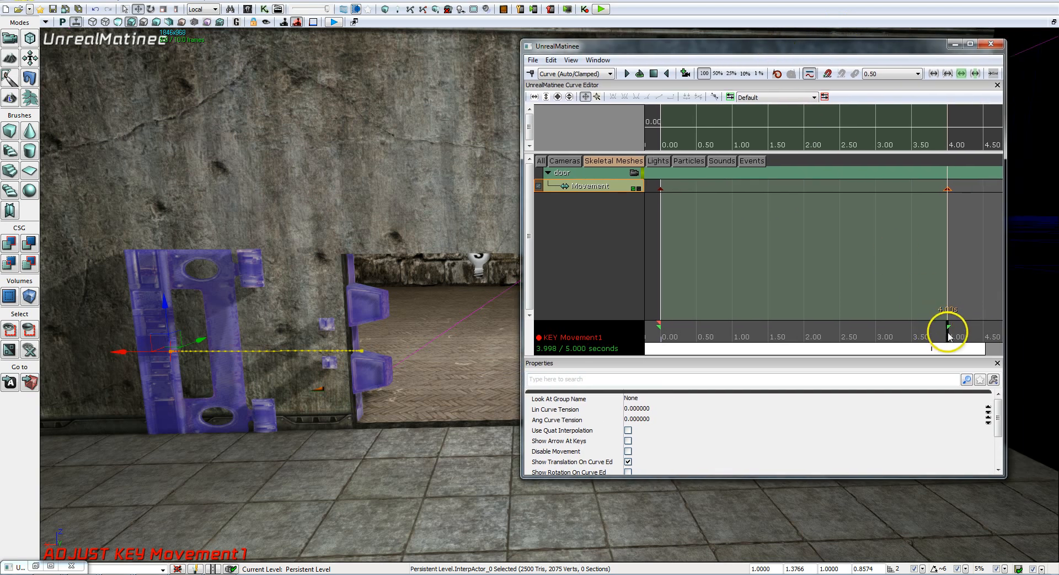
mouse_move(948, 336)
left_mouse_down()
mouse_move(674, 325)
mouse_move(963, 350)
mouse_move(669, 327)
mouse_move(962, 352)
mouse_move(759, 353)
mouse_move(954, 362)
mouse_move(661, 338)
left_mouse_up()
left_click_drag(731, 45, 582, 56)
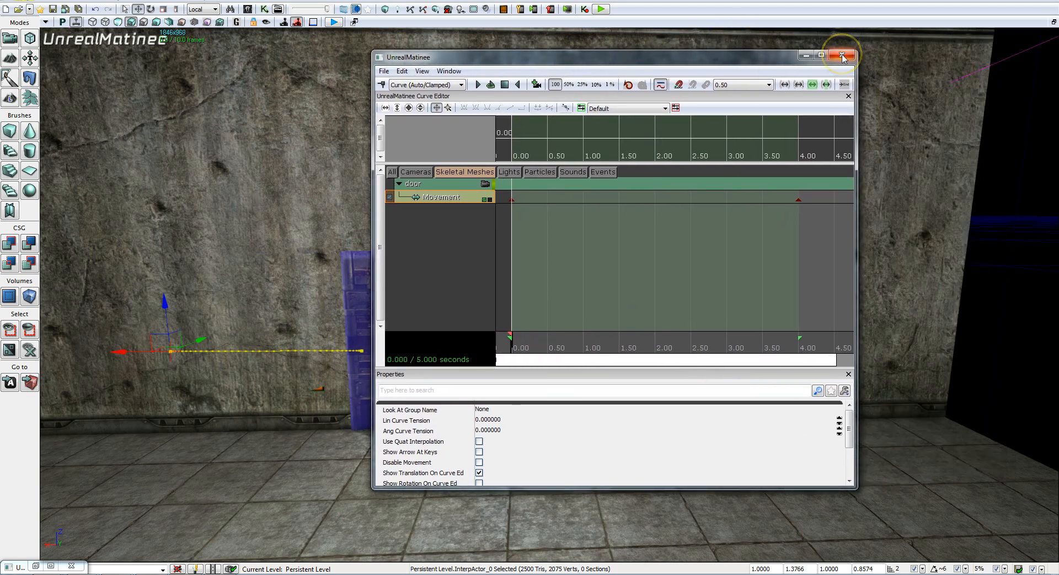
left_click(842, 56)
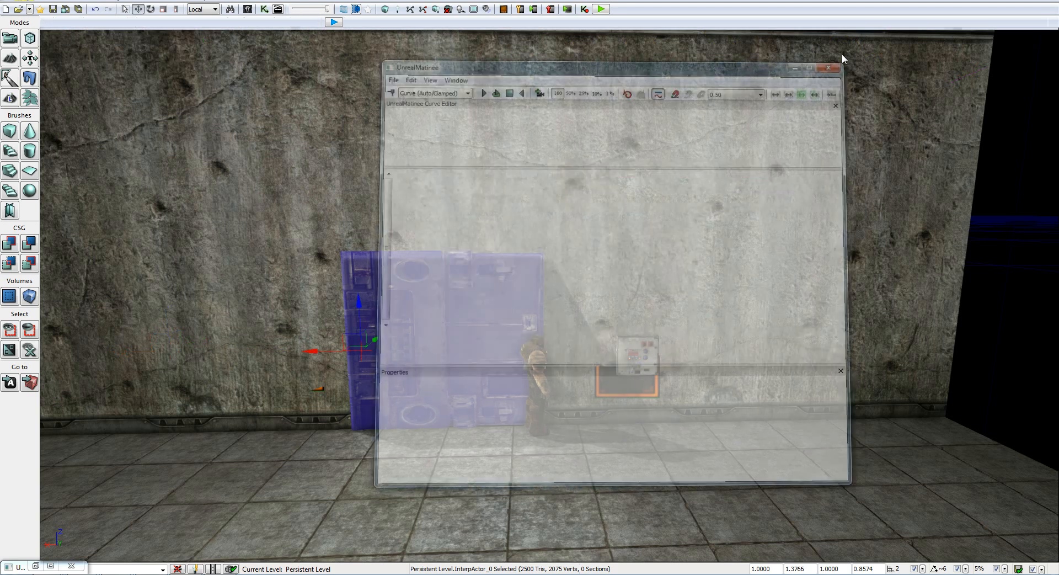
- In Kismet, connect the Used output of Trigger_2 to the Play input of the Matinee, and close the Kismet windows
left_click(246, 9)
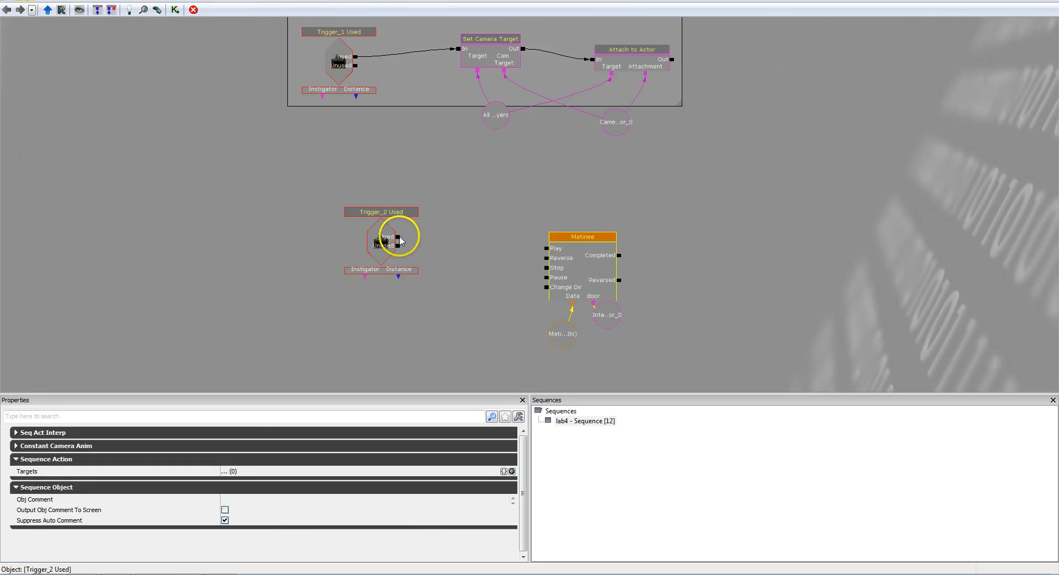
left_click_drag(398, 241, 546, 251)
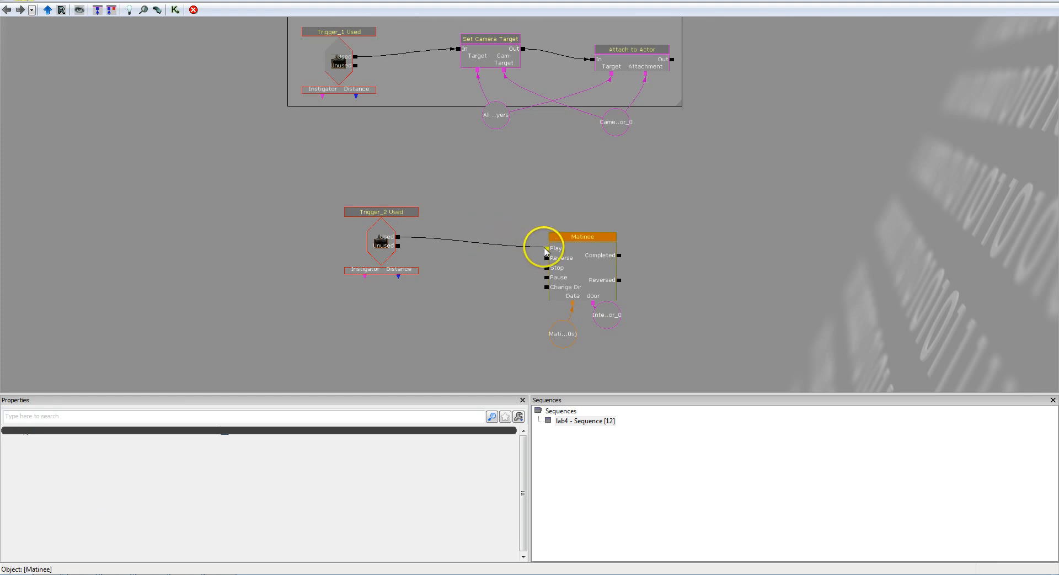
left_click(580, 297)
left_click(530, 265)
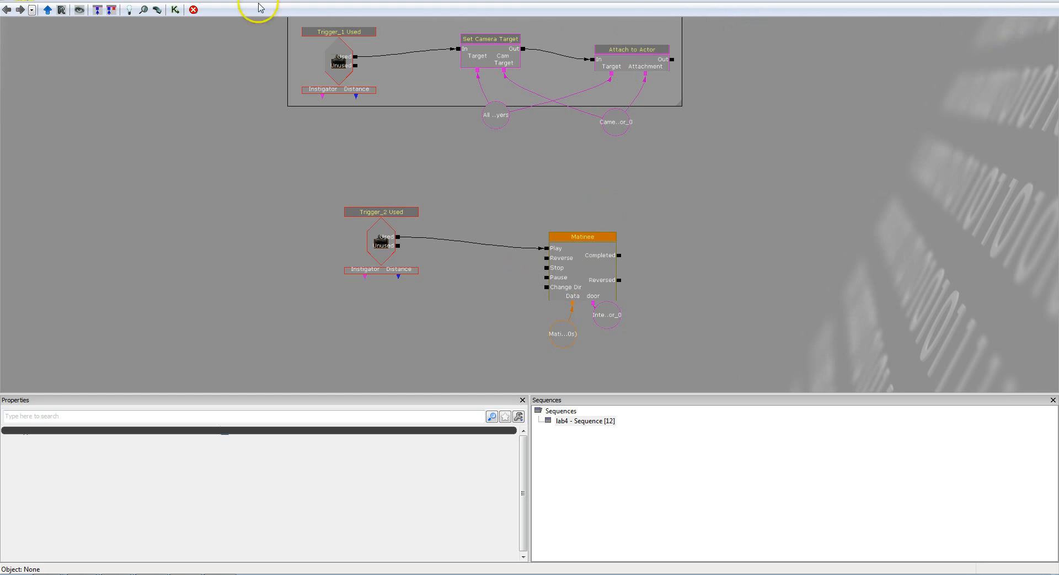
left_click(172, 10)
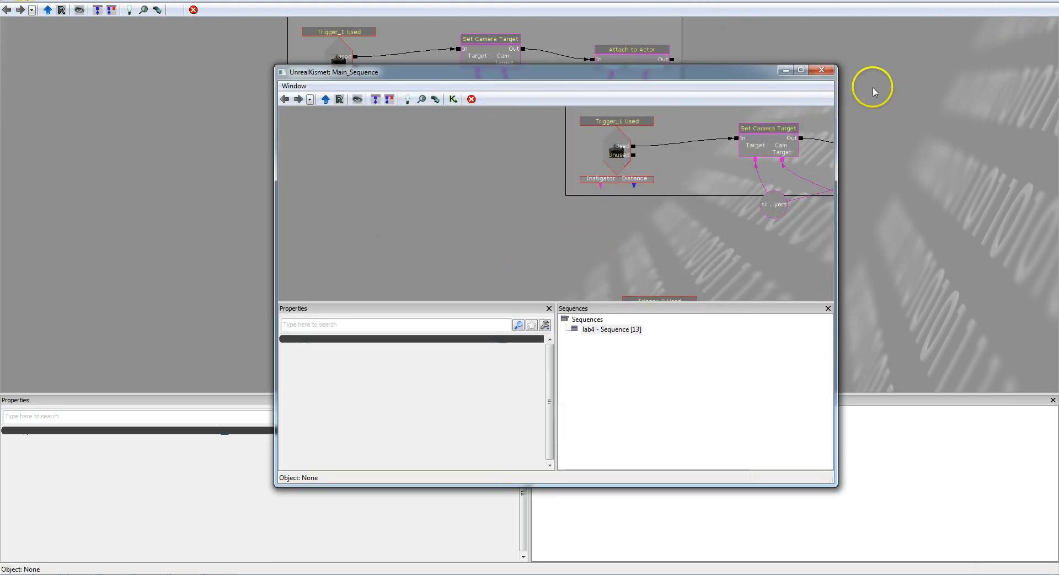
left_click(822, 70)
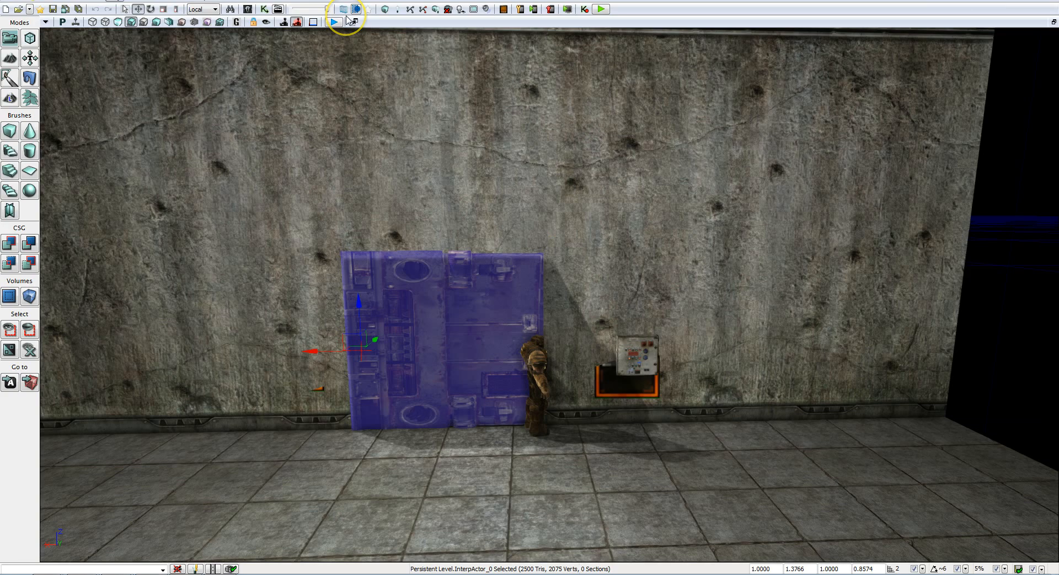
- Build the level, dismiss the Map Check results, and play-test the route past the blast door into the brick room
left_click(435, 10)
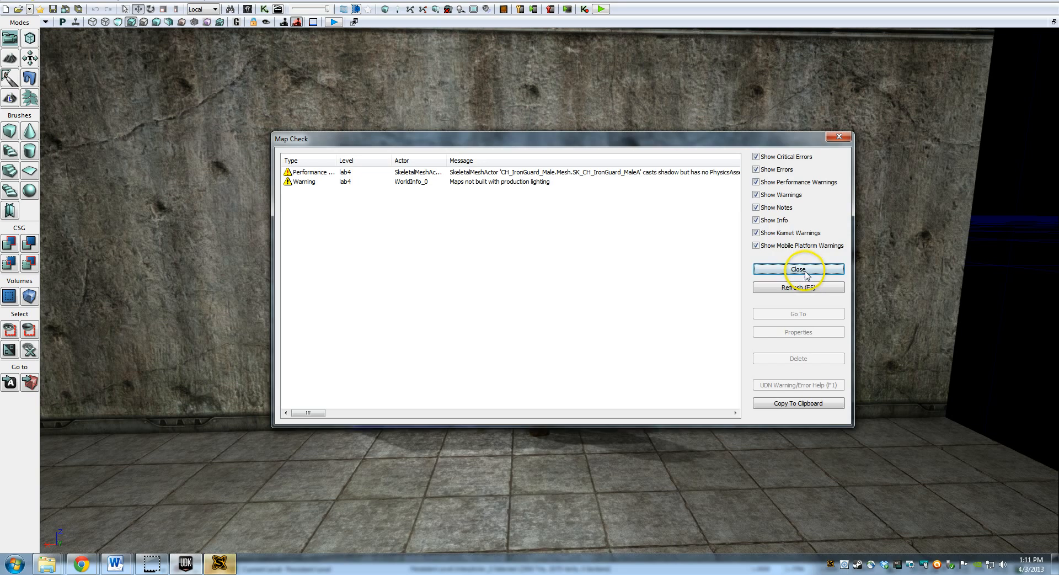
left_click(810, 286)
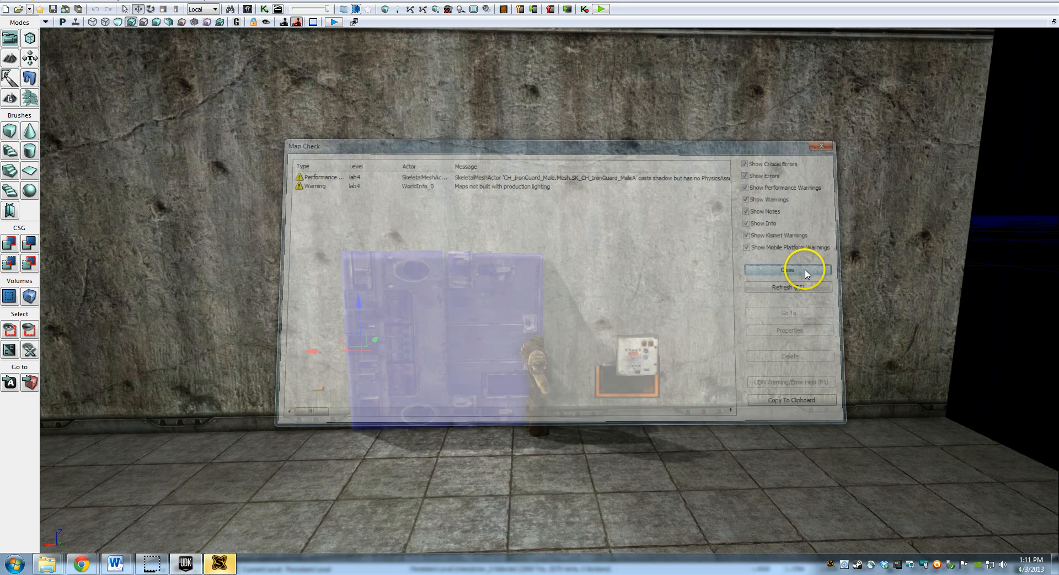
left_click(602, 9)
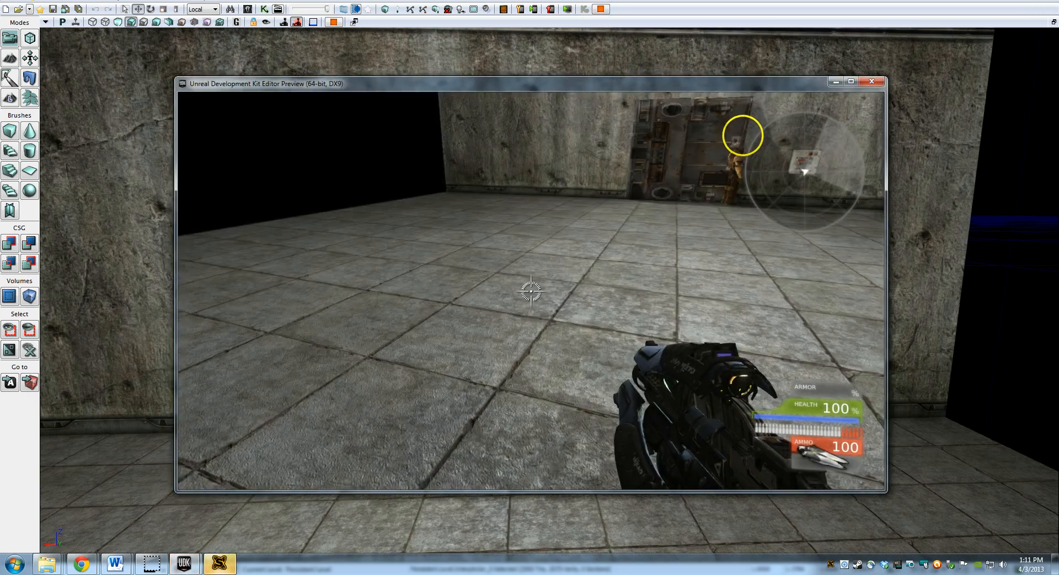
key("w")
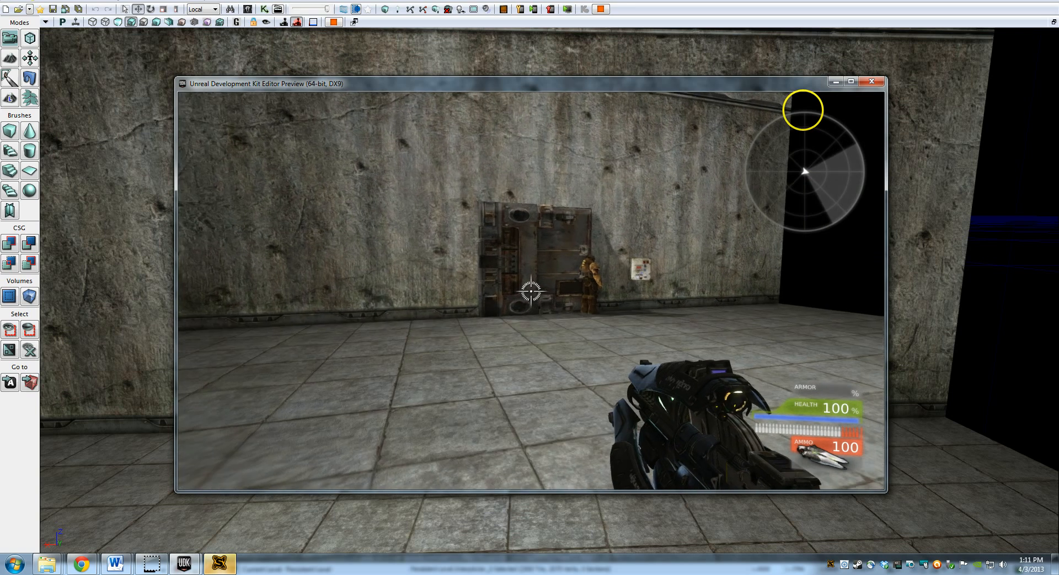
key("w")
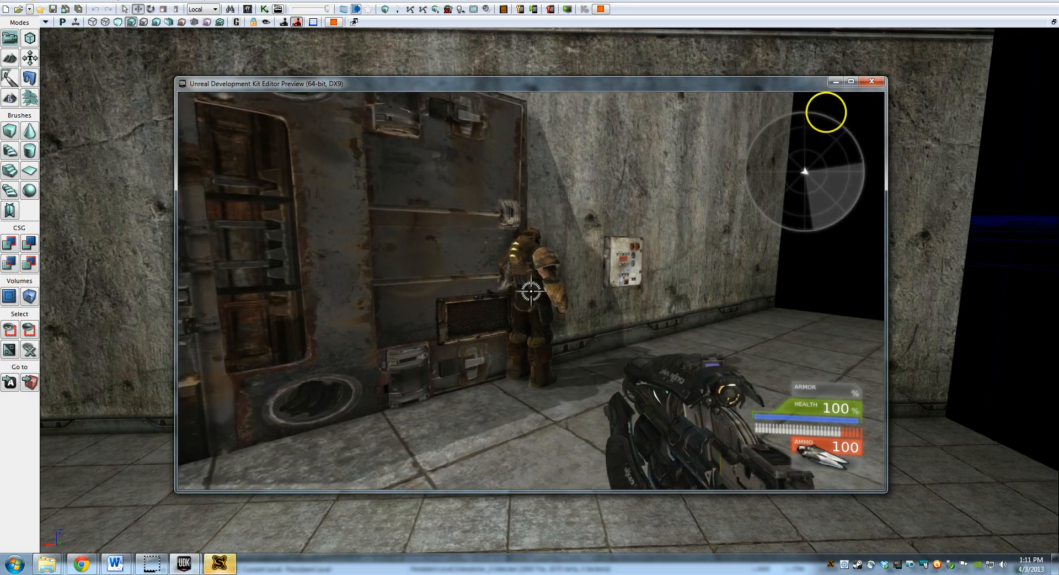
key("s")
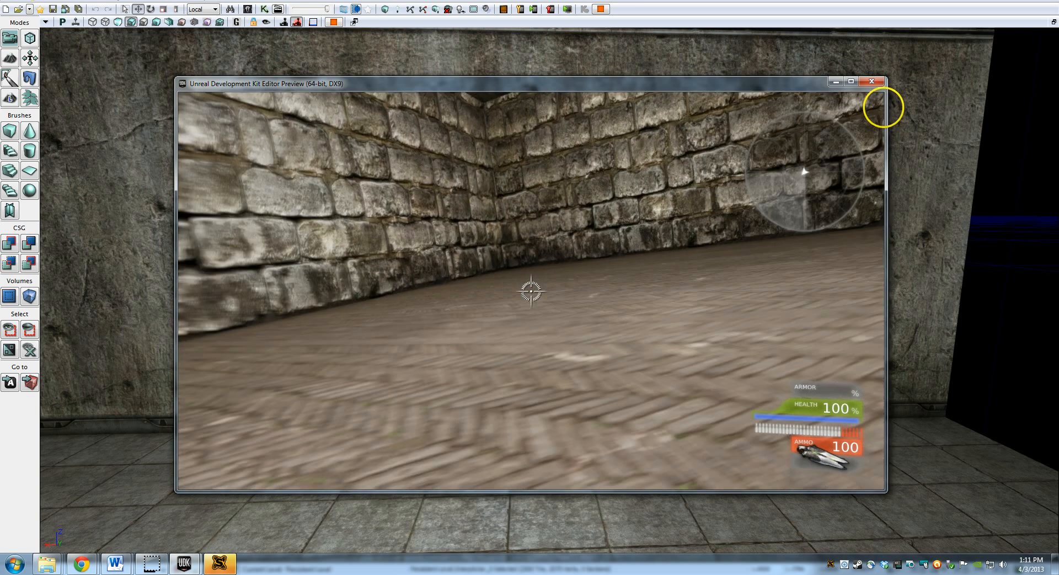
key("Escape")
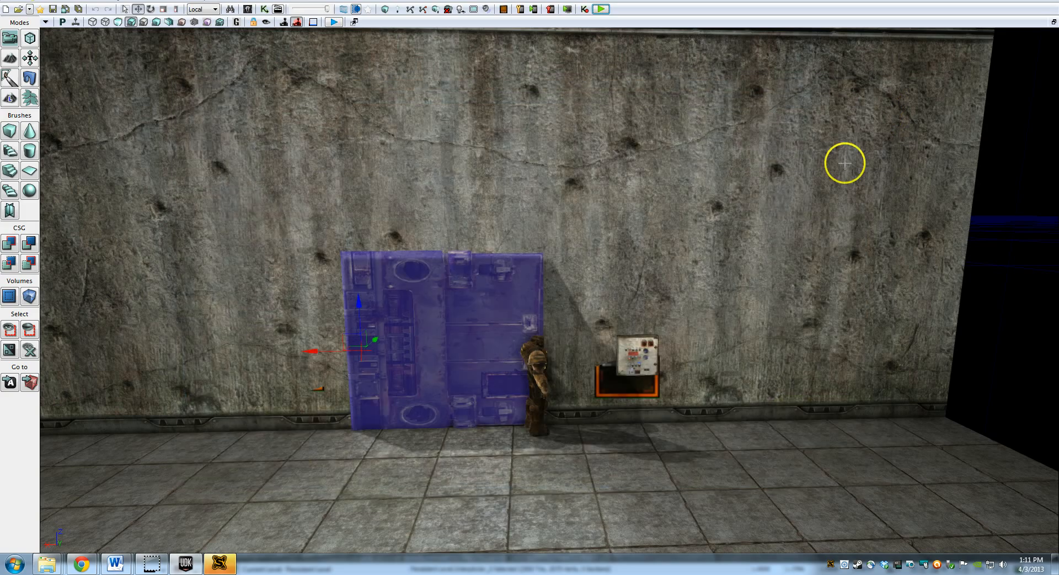
- Move the brick room's control panel and its trigger away from the blast door into the far corner of the room
right_click_drag(682, 354, 931, 374)
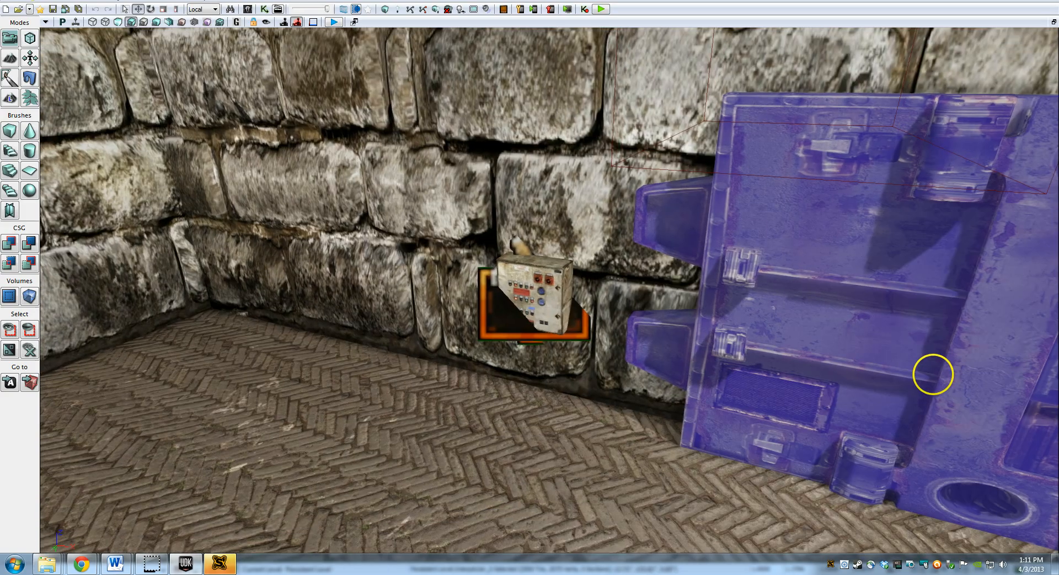
left_click(539, 294)
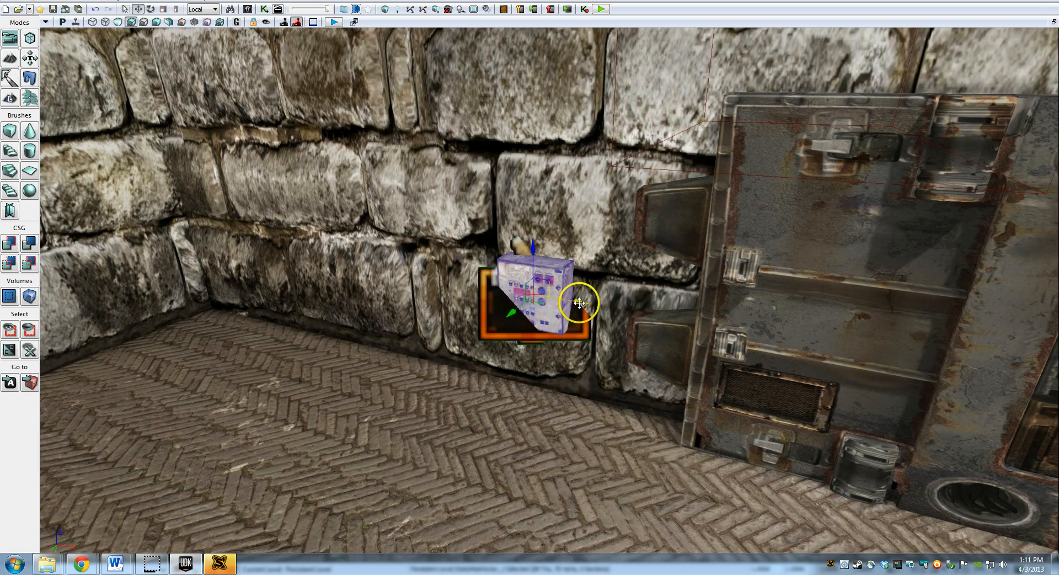
left_click_drag(245, 269, 234, 267)
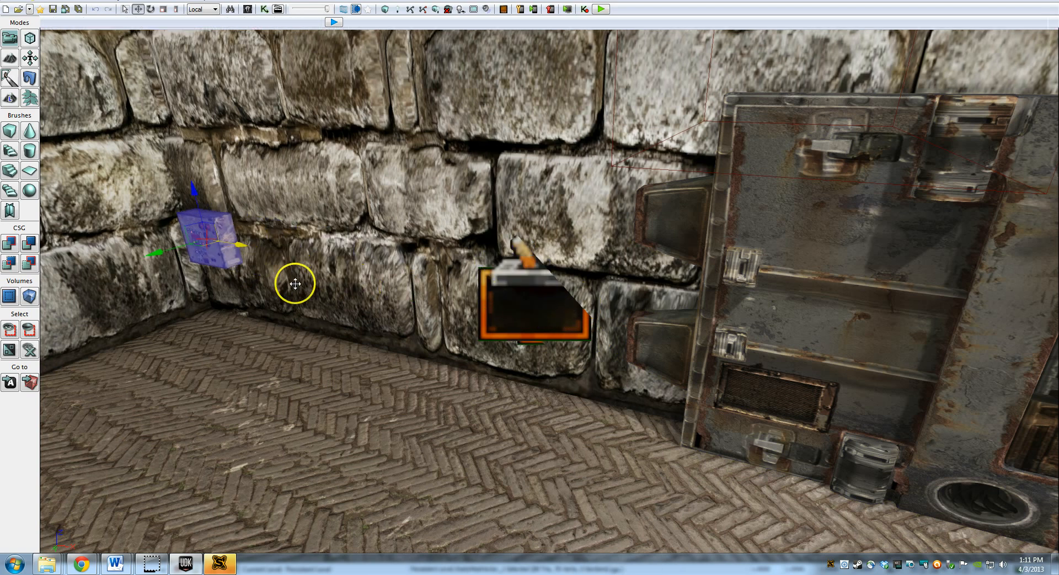
left_click(511, 308)
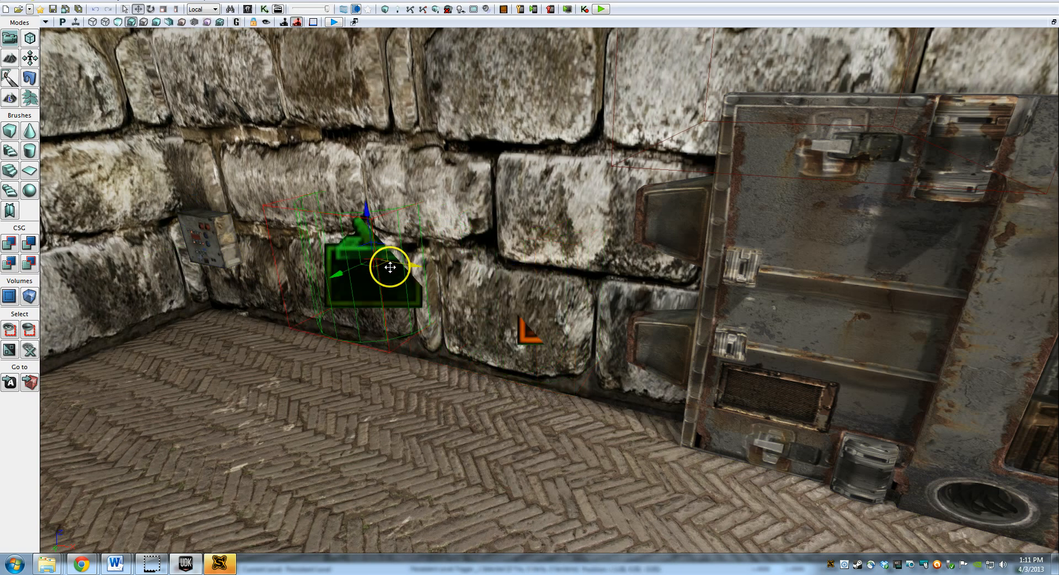
left_click_drag(264, 248, 241, 255)
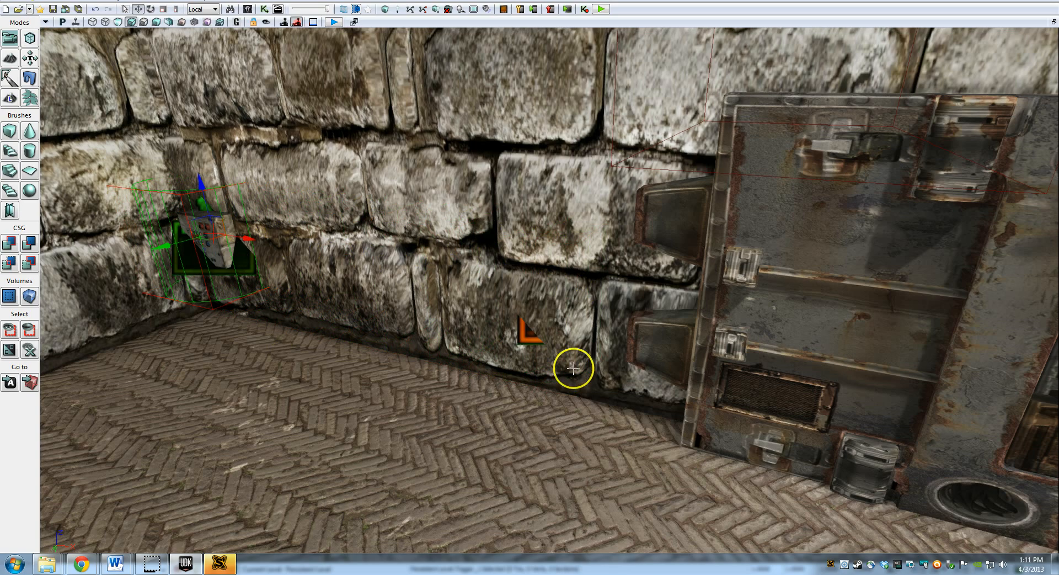
- Play-test the level by walking up to the control panel beside the blast door, and end the preview
right_click_drag(572, 366, 263, 357)
left_click(601, 9)
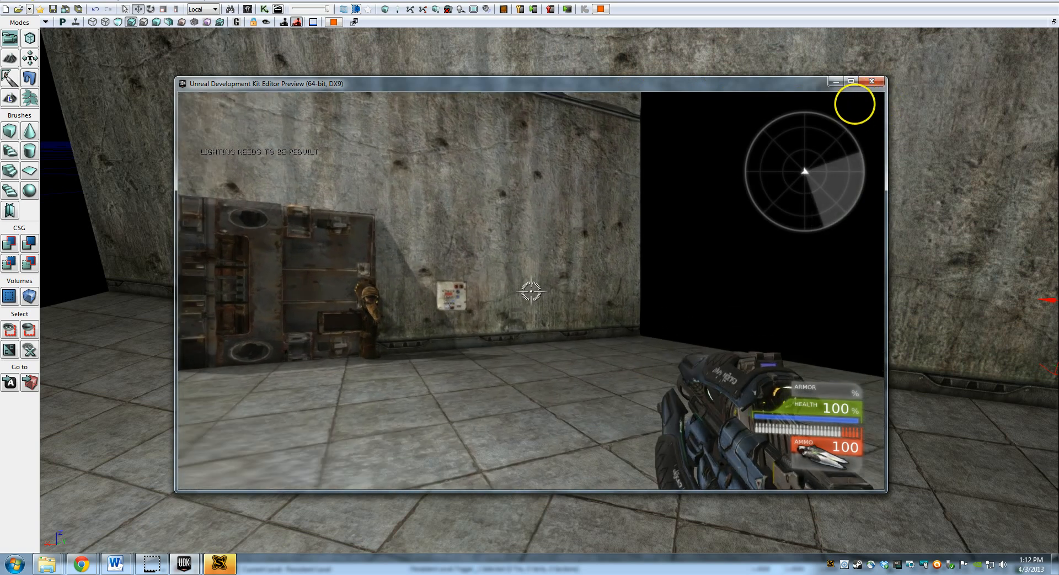
key("w")
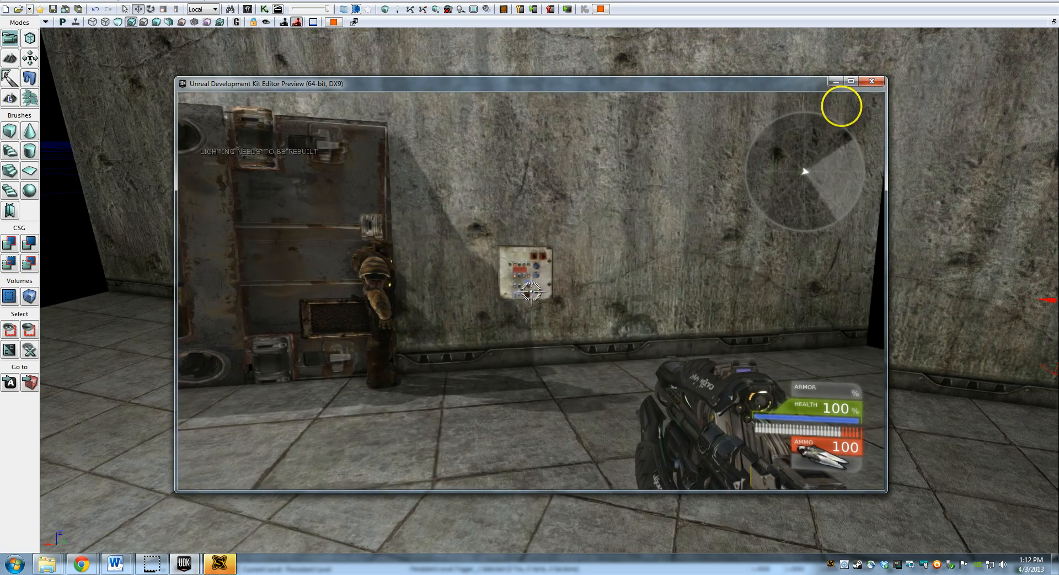
key("w")
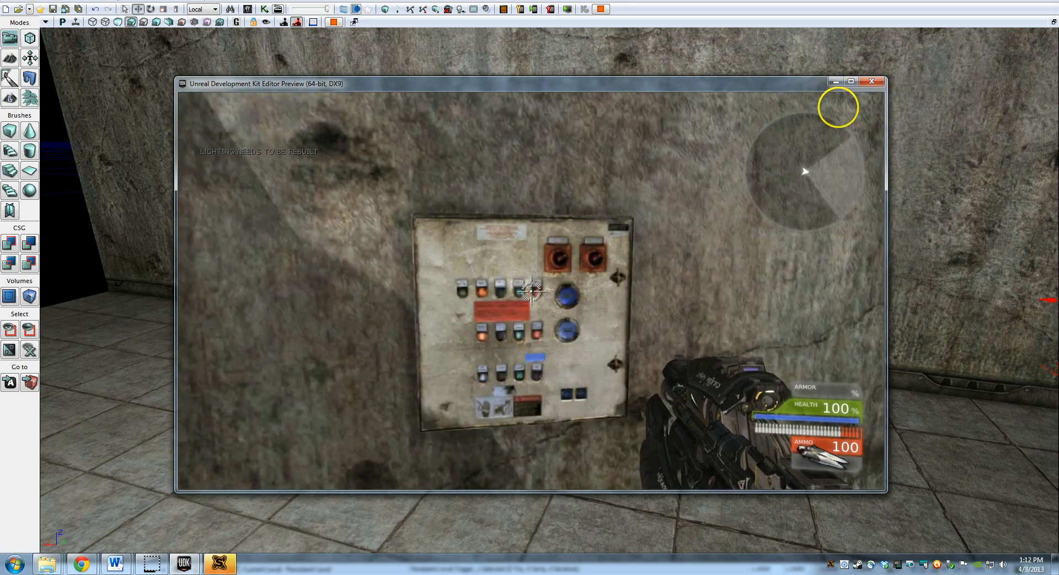
key("w")
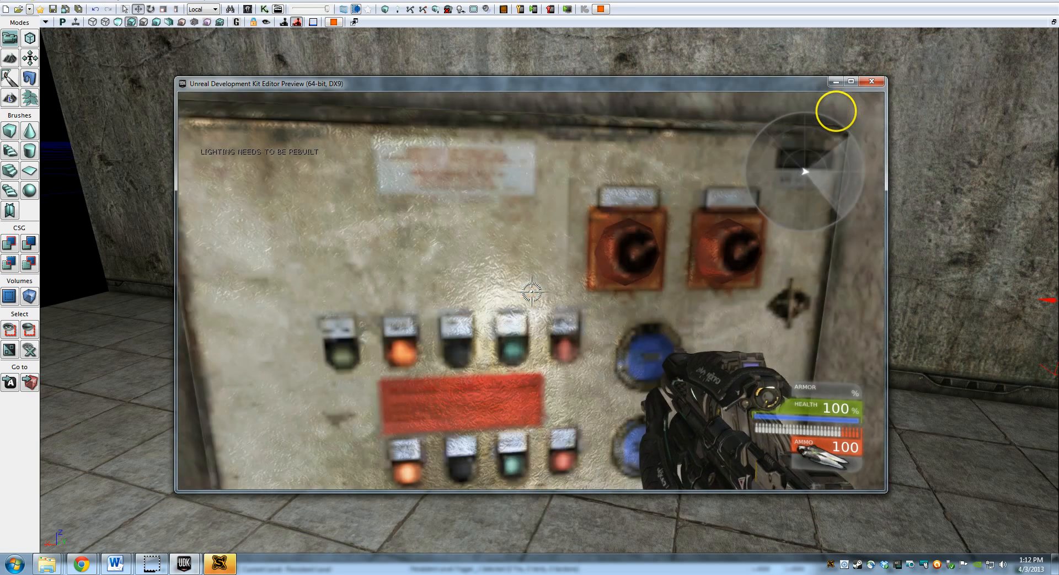
key("s")
key("Escape")
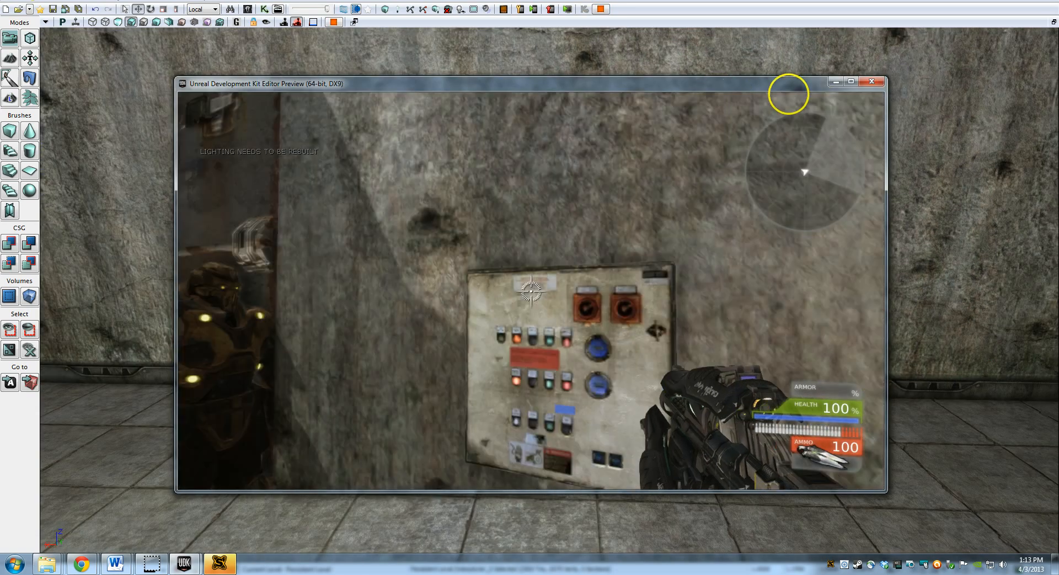
- Test the wall panel beside the guard in the preview, walk to the doorway to check the door's movement, and stop playing
key("w")
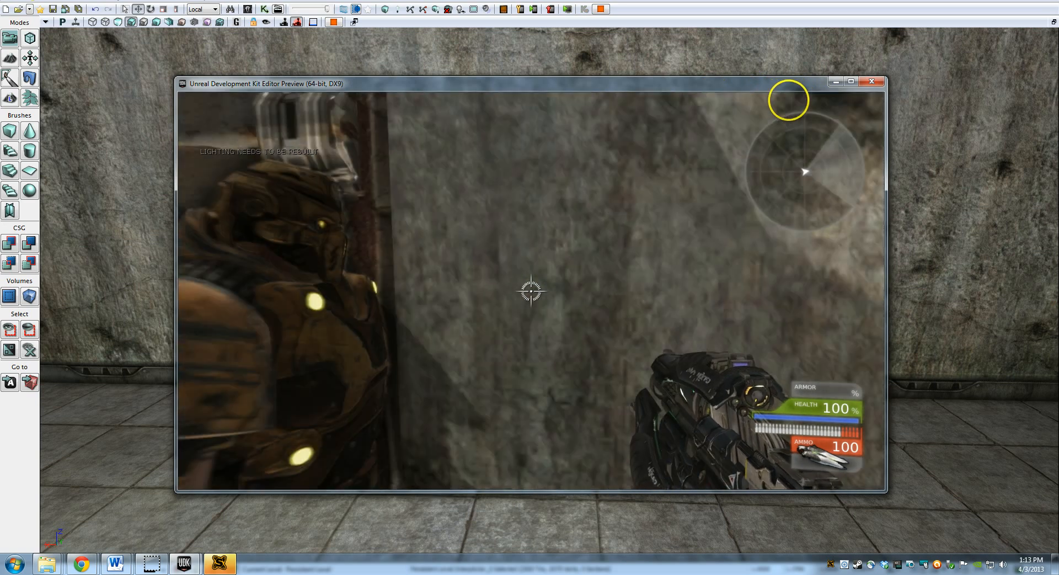
key("d")
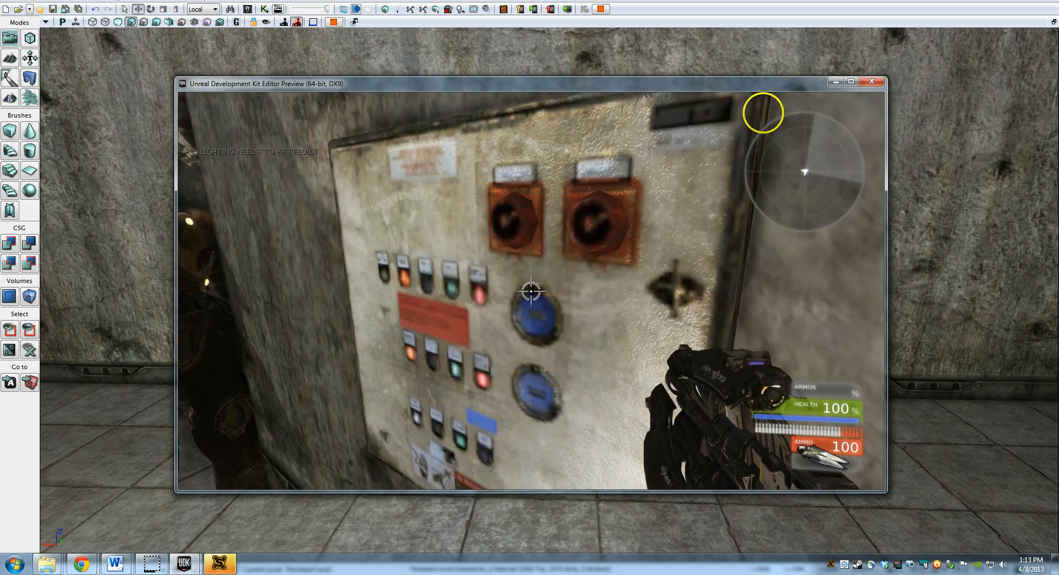
key("a")
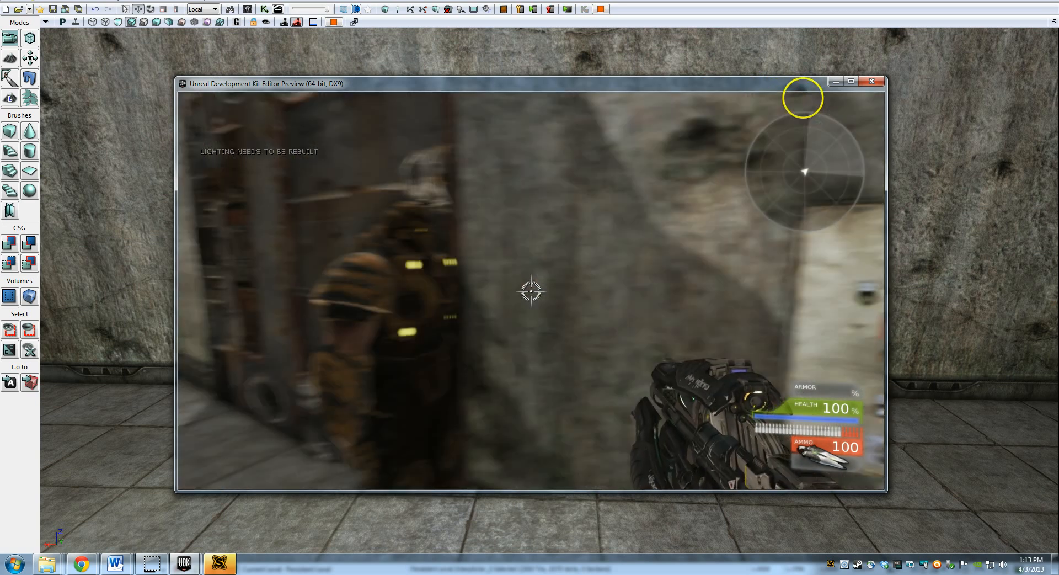
key("s")
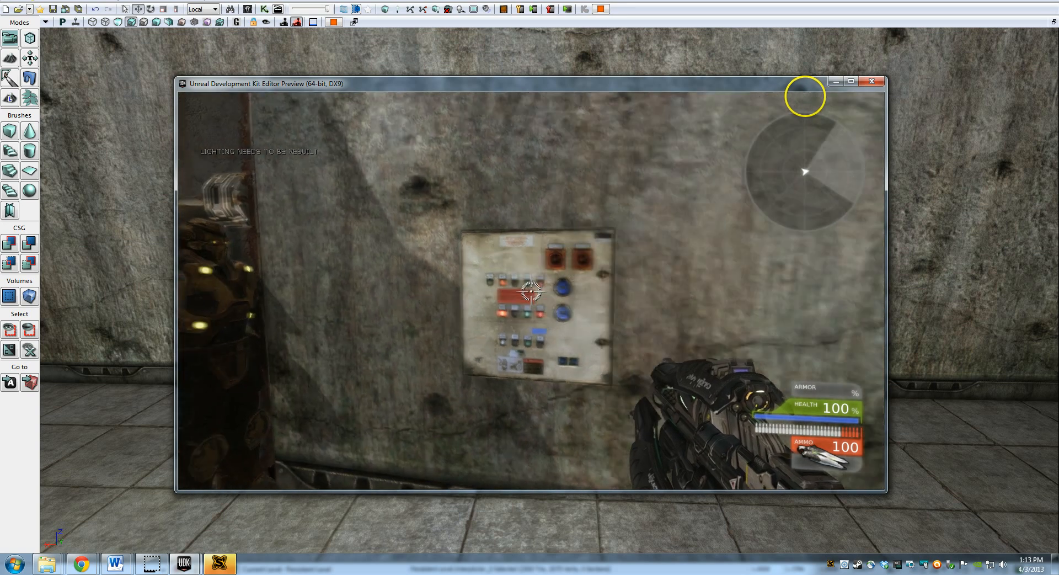
key("w")
key("s")
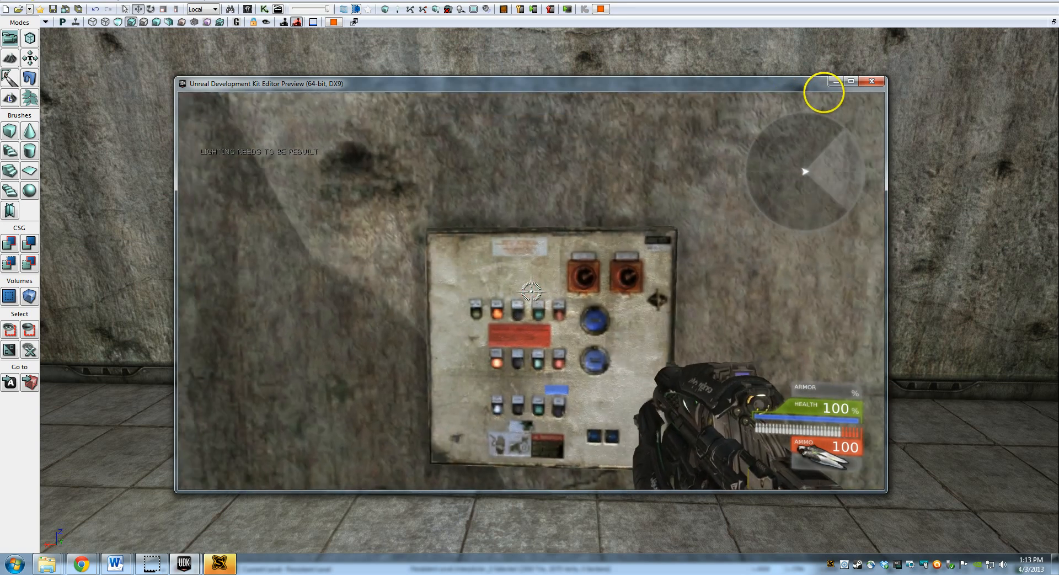
key("s")
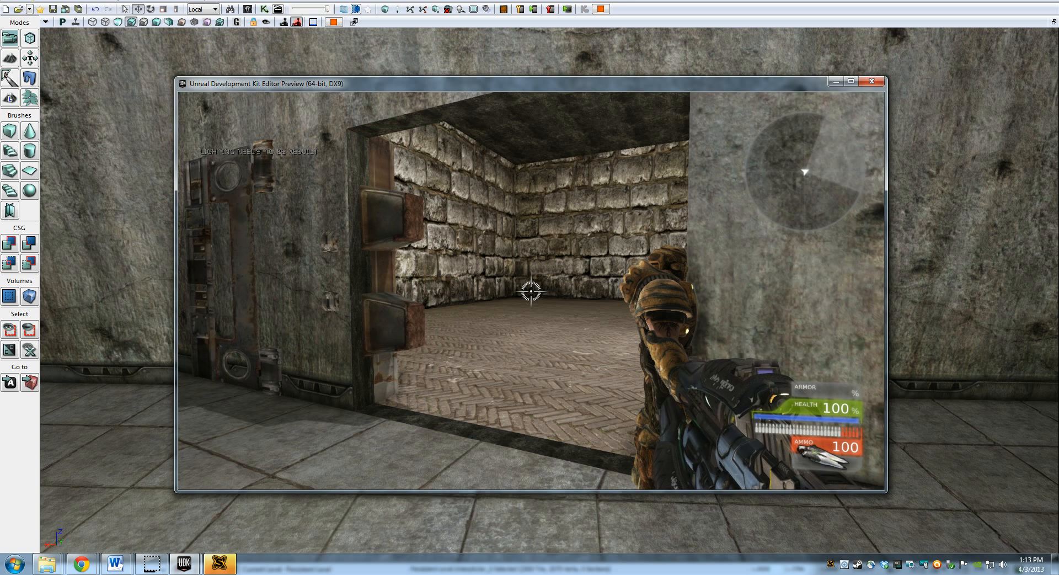
key("w")
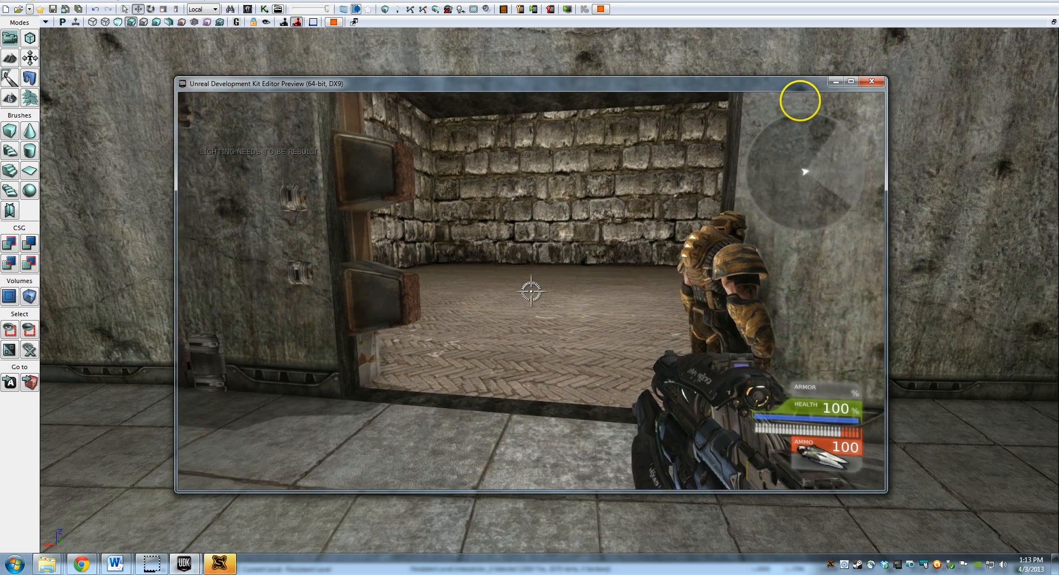
key("w")
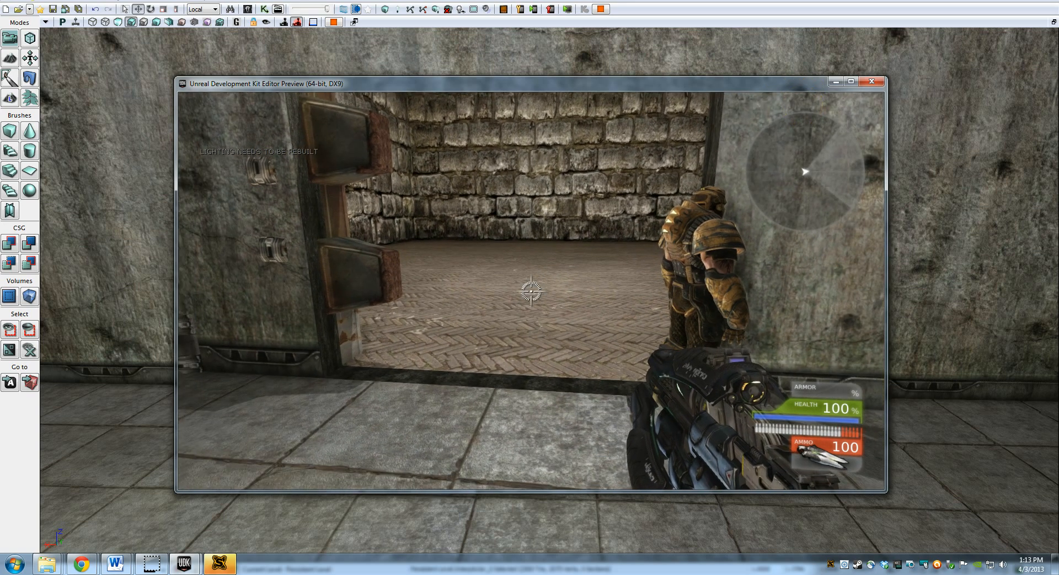
key("Escape")
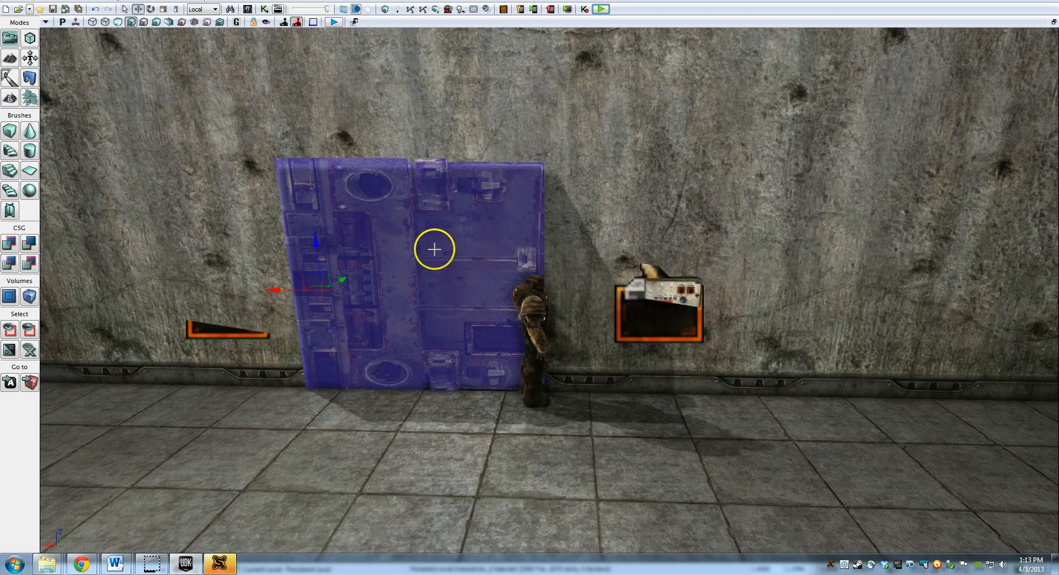
- Set the blast door's Collision Type to COLLIDE_BlockAll in its InterpActor properties and close them
right_click(412, 238)
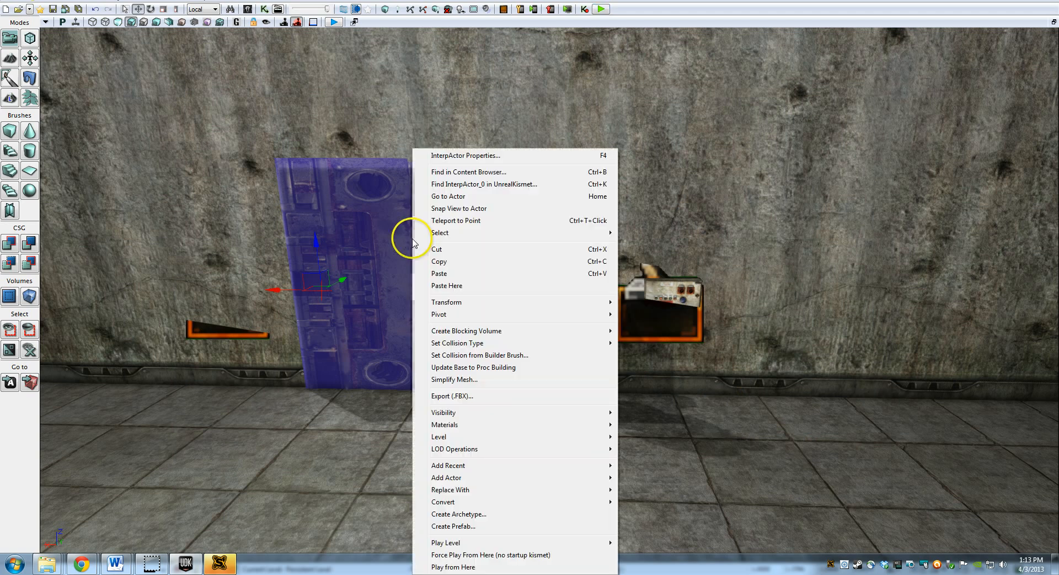
left_click(499, 157)
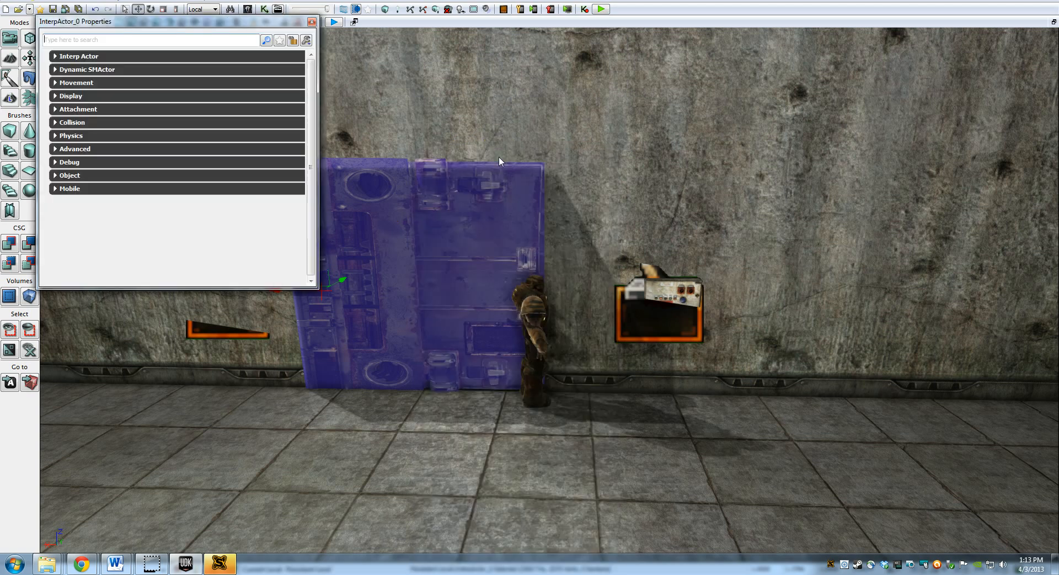
left_click(56, 122)
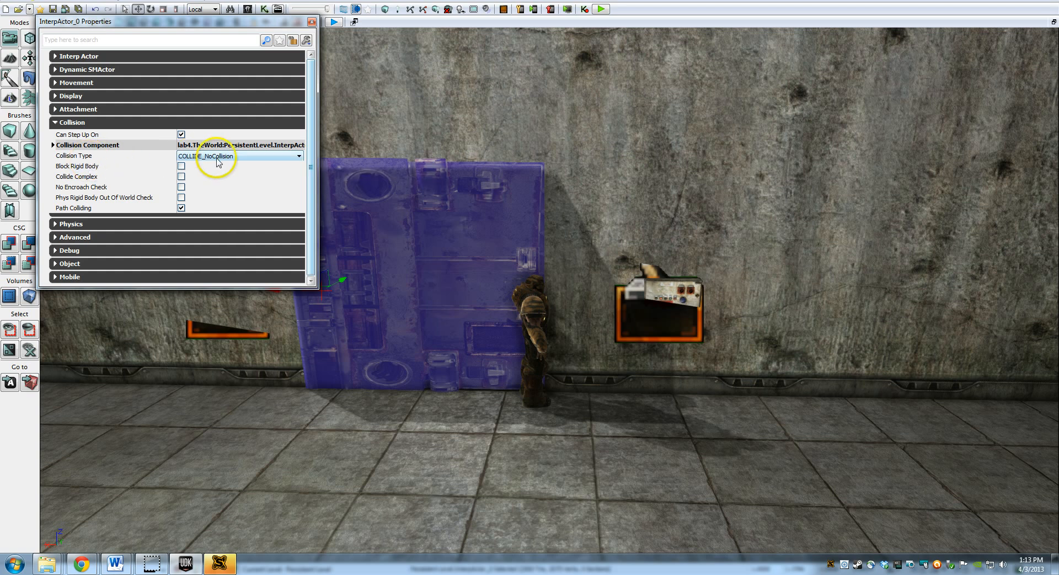
left_click(261, 162)
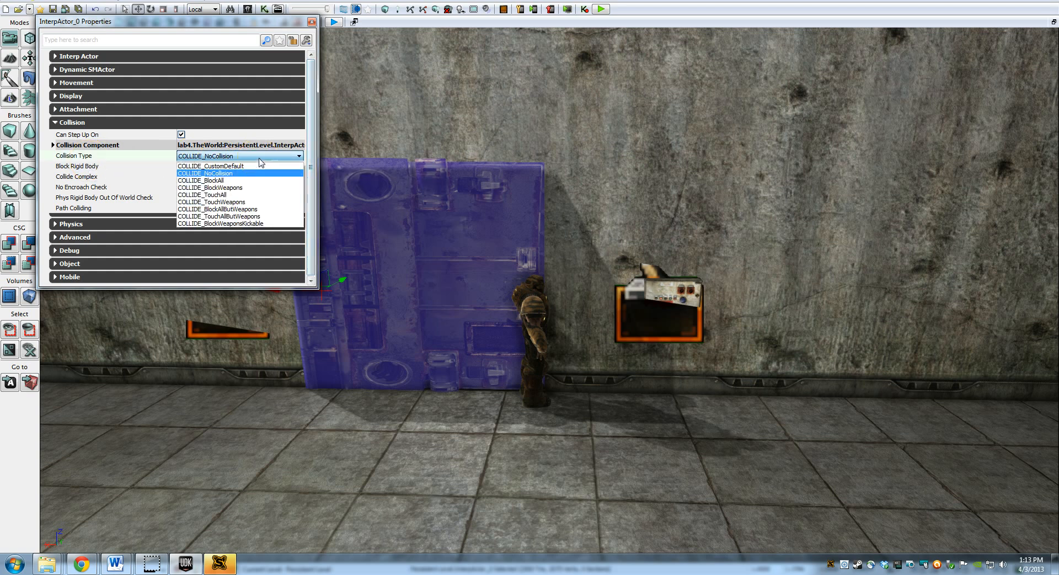
left_click(221, 180)
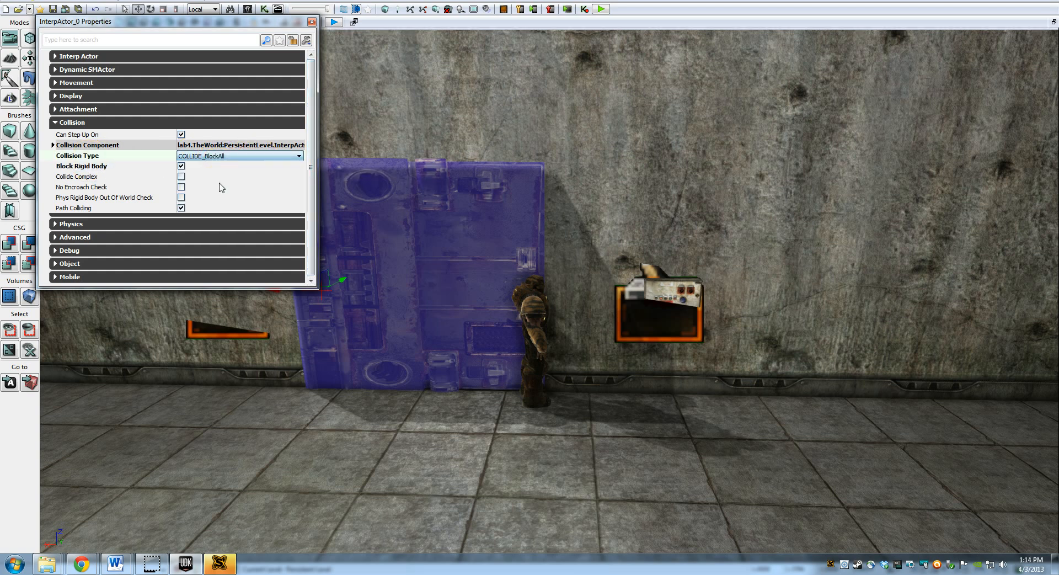
left_click(312, 22)
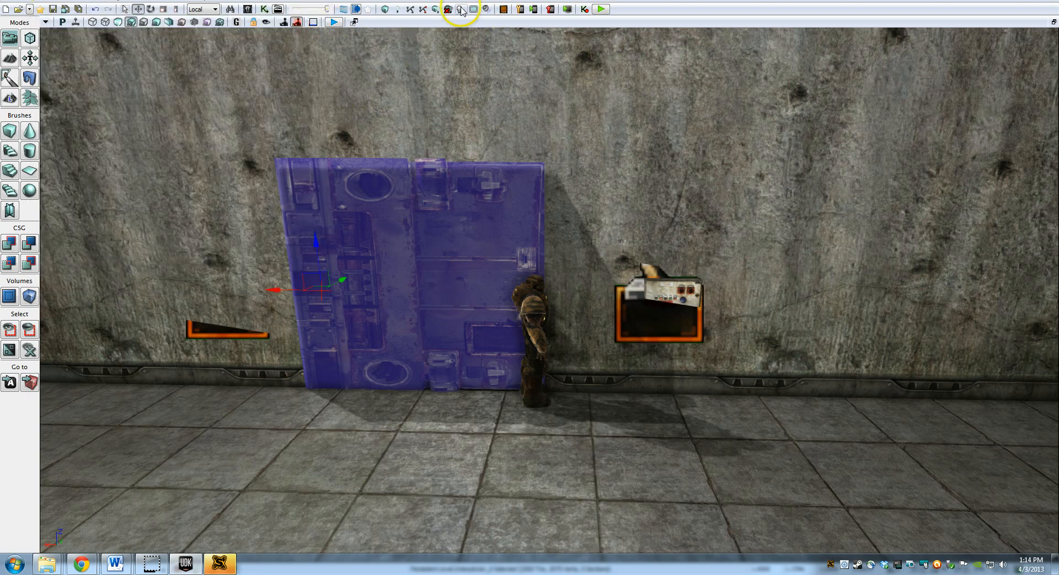
- Rebuild the level and start the in-editor game preview
left_click(602, 10)
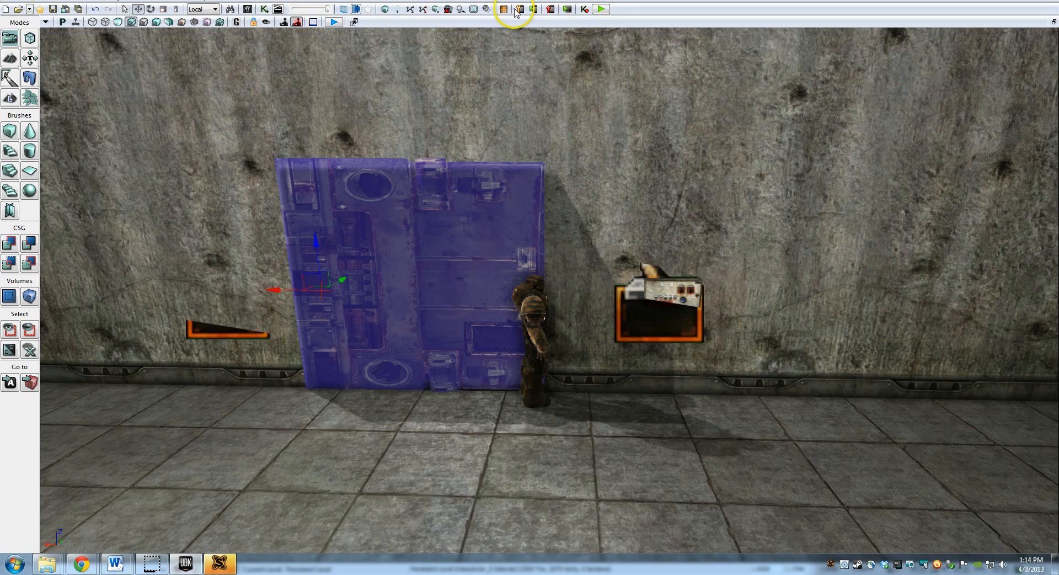
left_click(438, 10)
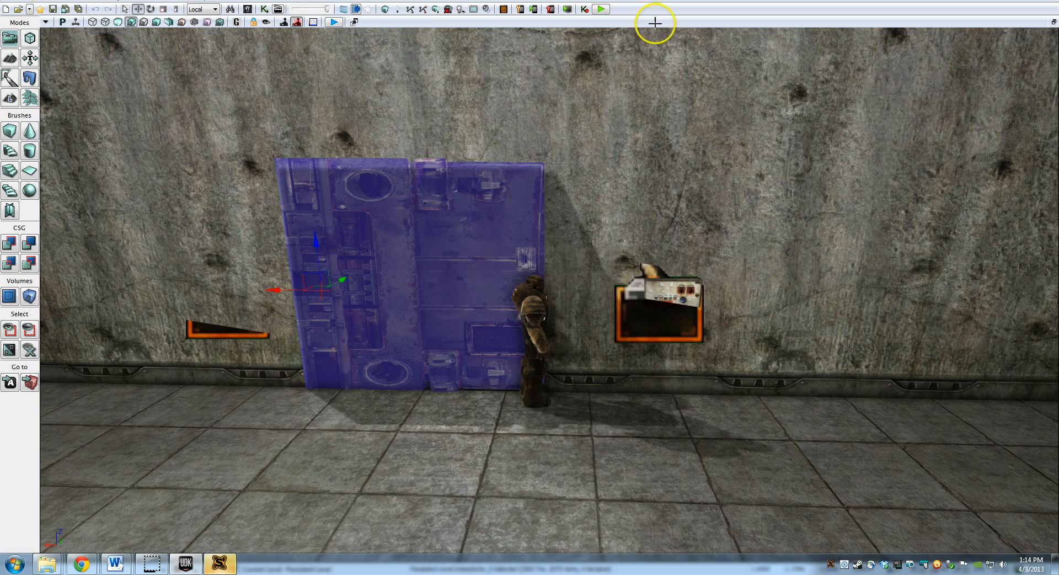
left_click(601, 9)
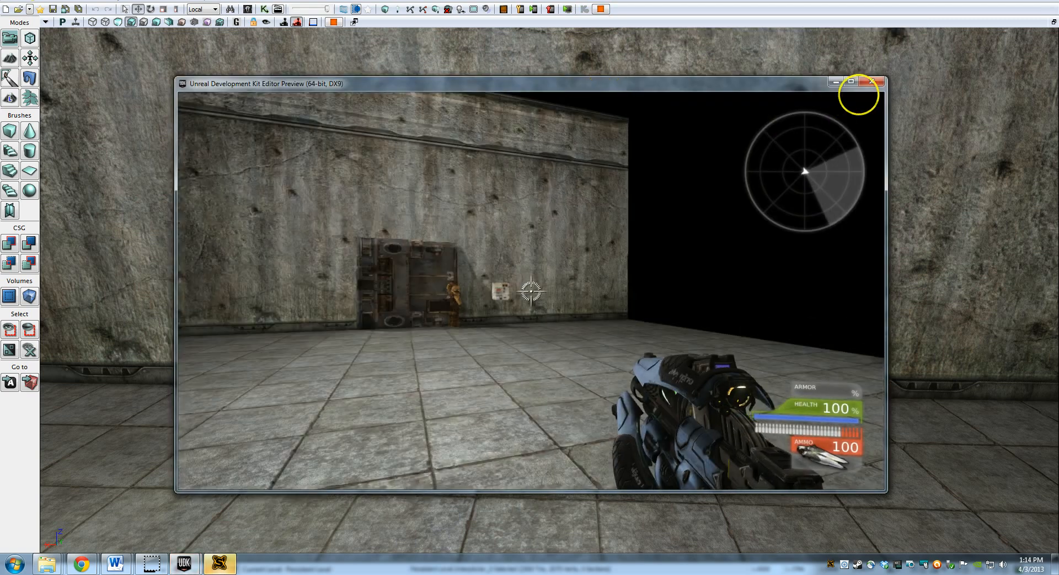
- Walk to the wall panel beside the guard, trigger it, and check the blast door's movement from the doorway
key("w")
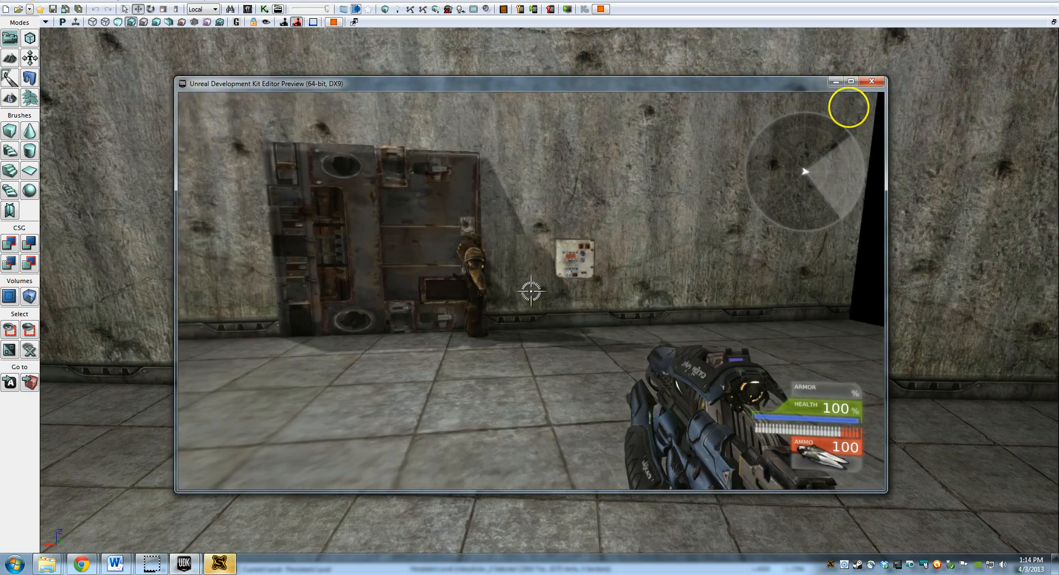
key("w")
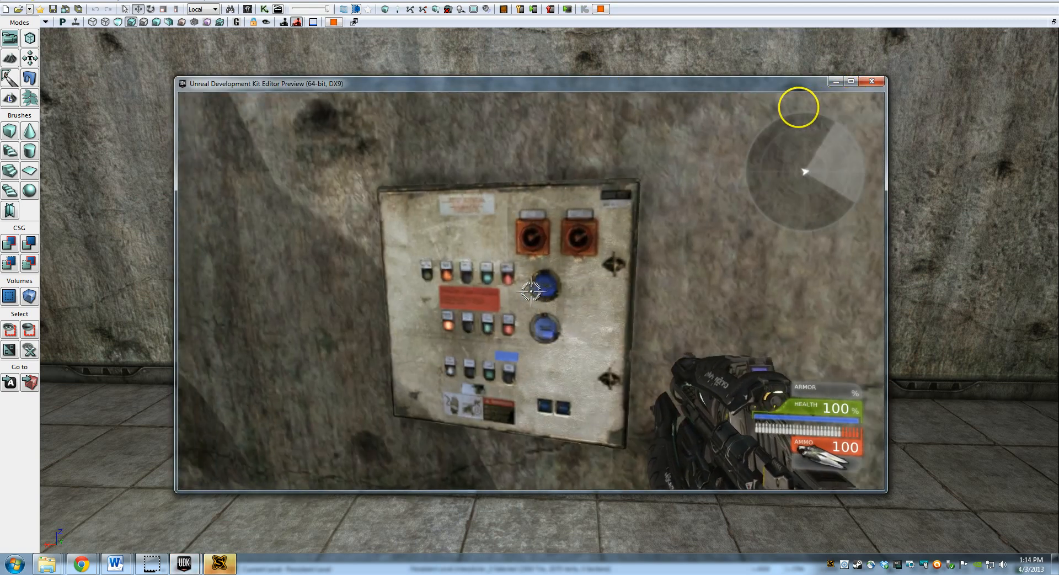
key("w")
key("s")
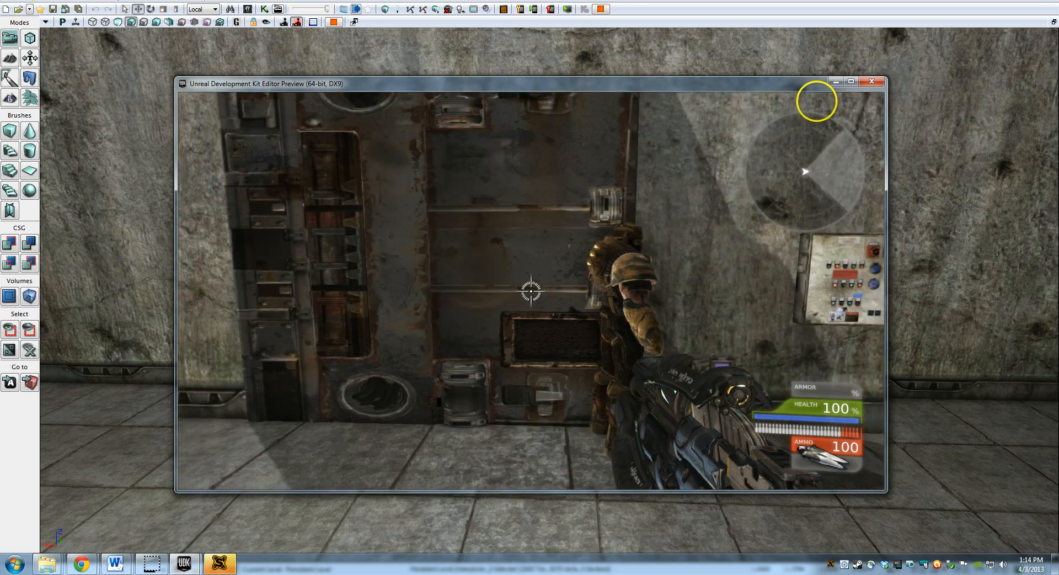
key("w")
key("s")
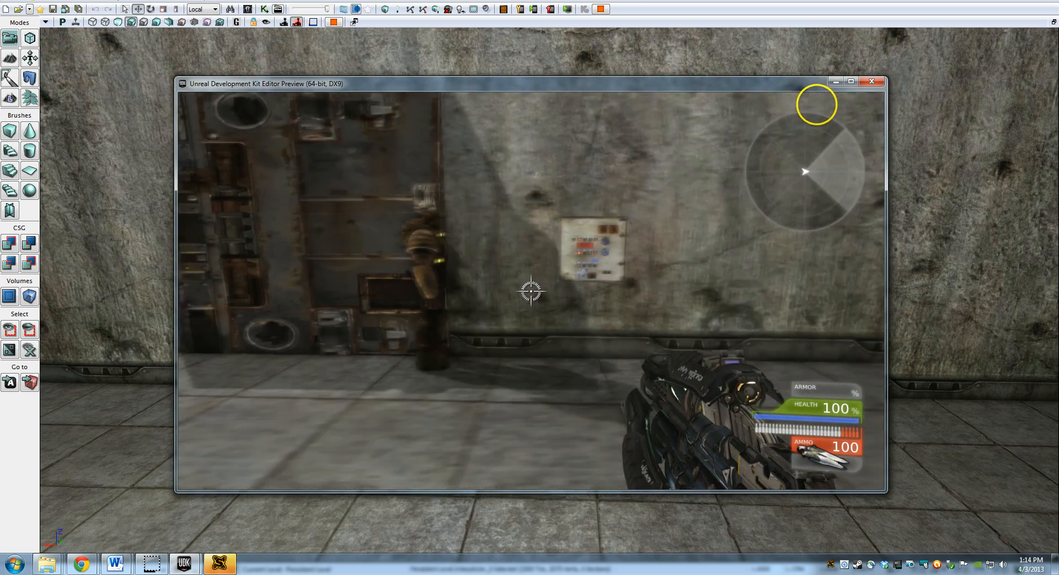
key("w")
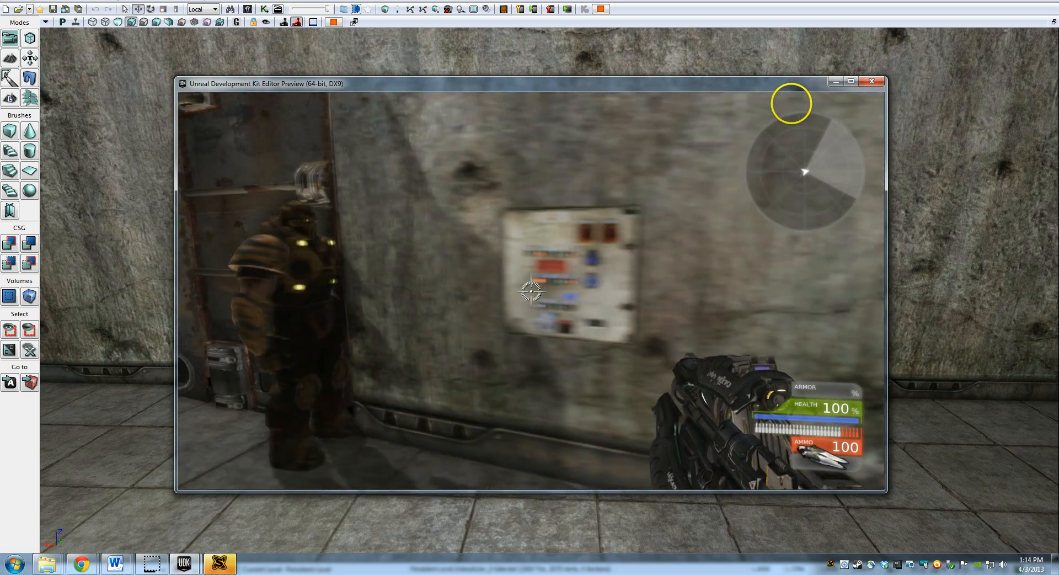
key("d")
key("a")
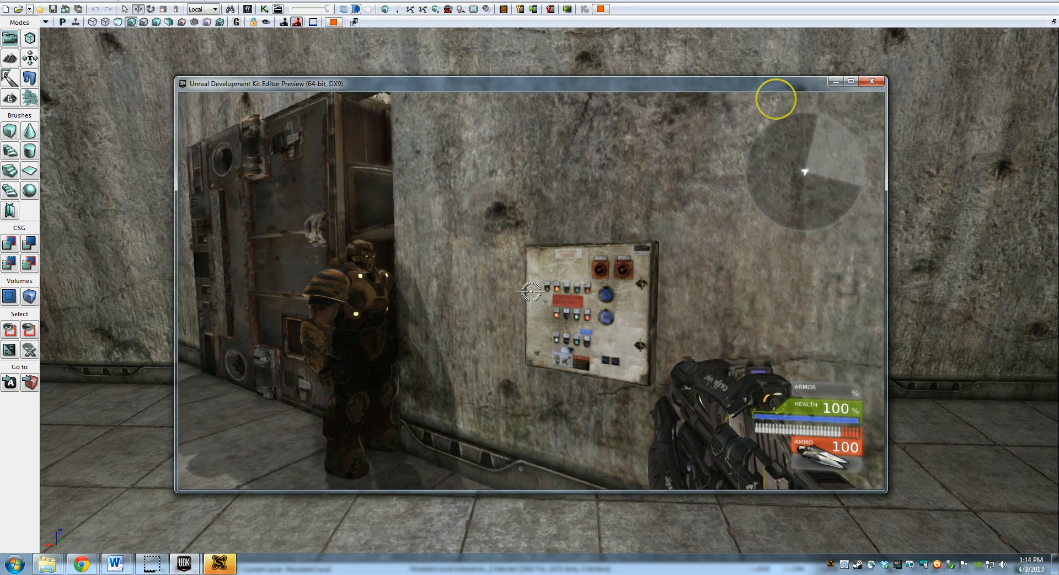
key("a")
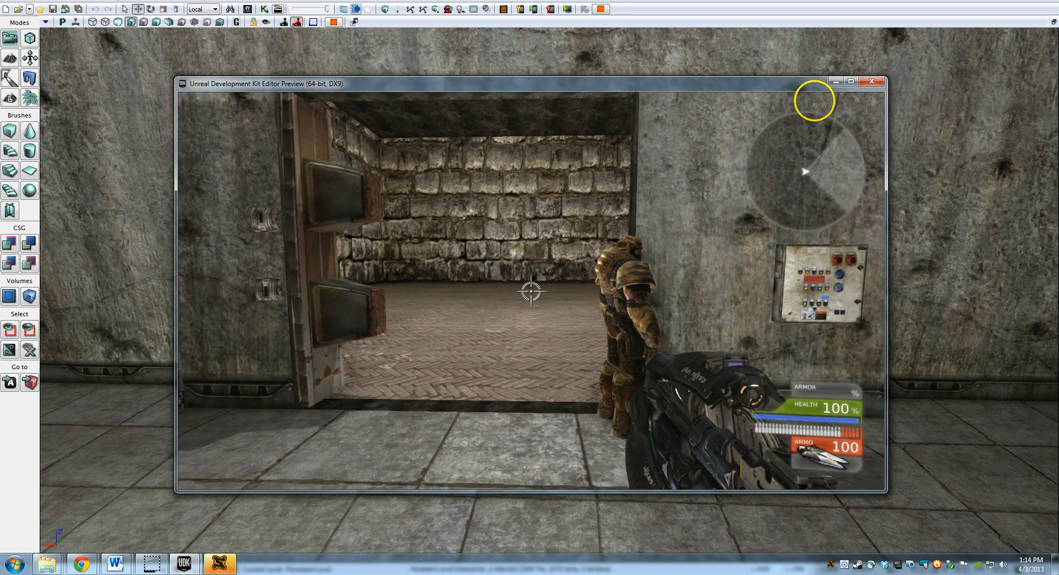